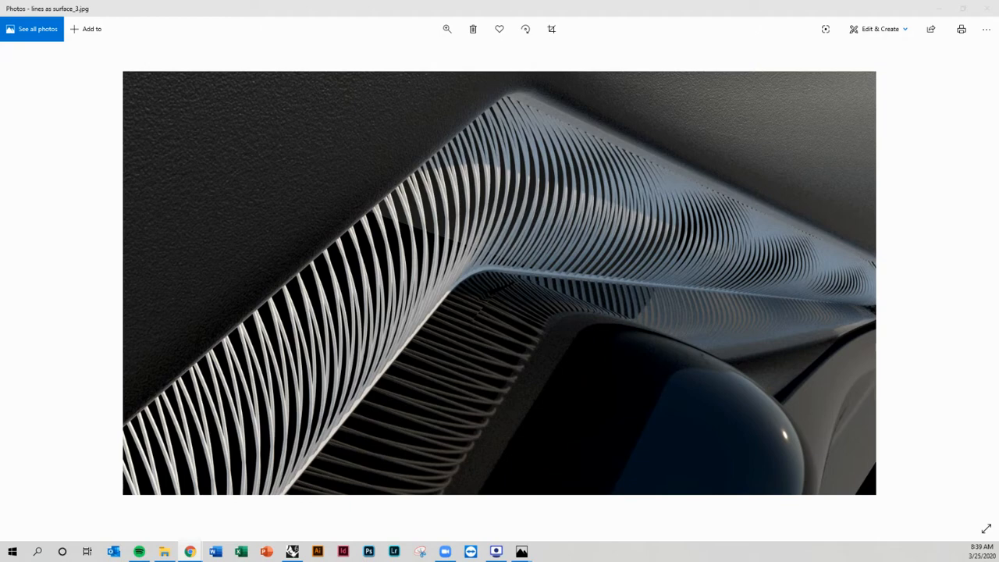
Step: Browse through the reference photos of line-based architectural structures
key("Right")
key("Right")
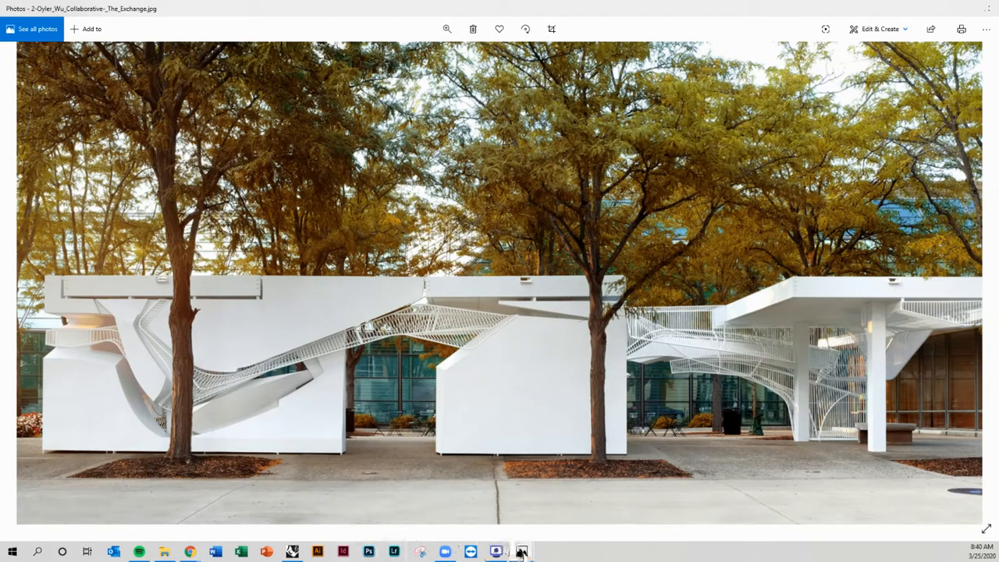
mouse_move(523, 552)
left_click(520, 511)
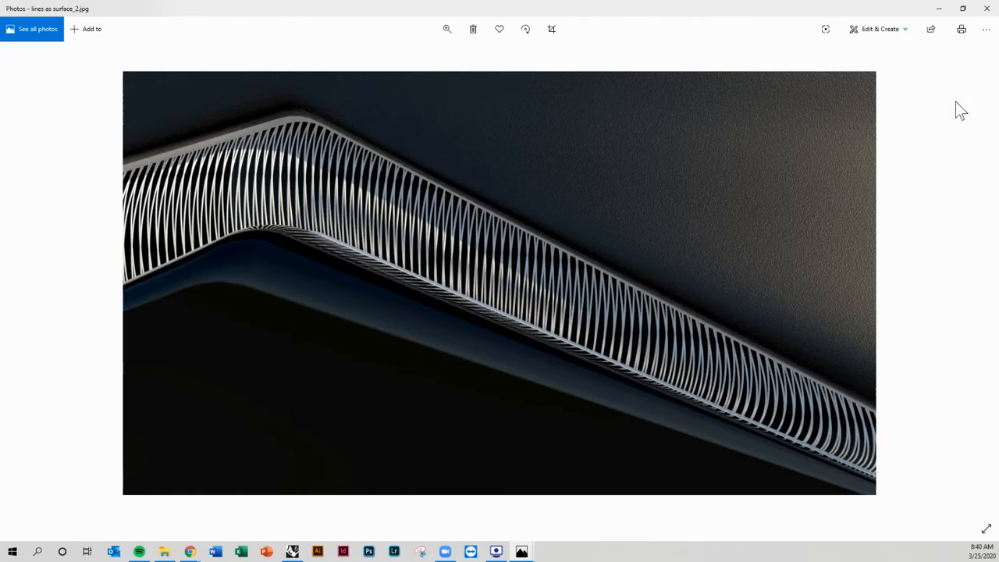
Step: Minimize the photo viewer windows to return to the Rhino model
left_click(939, 9)
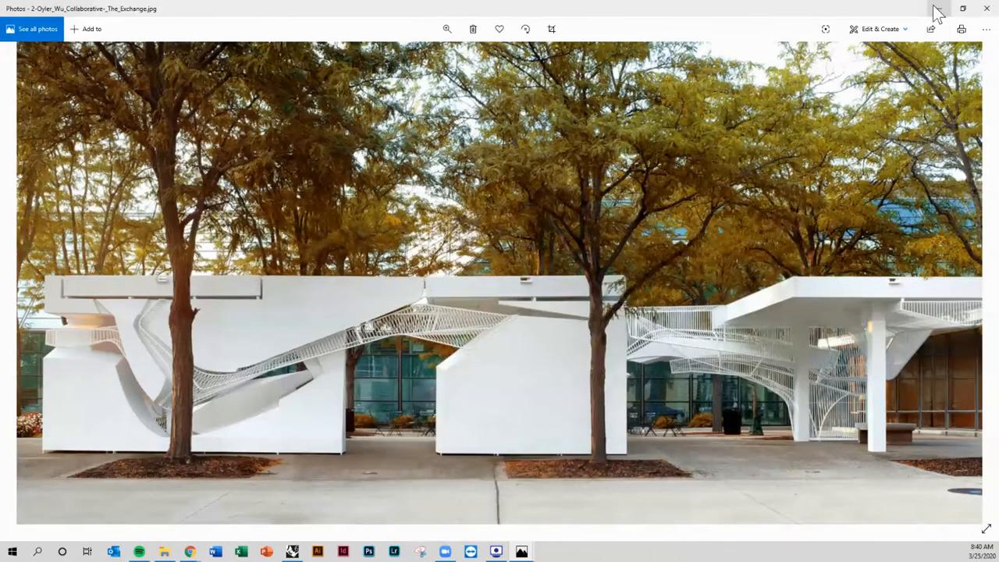
left_click(937, 8)
left_click(937, 8)
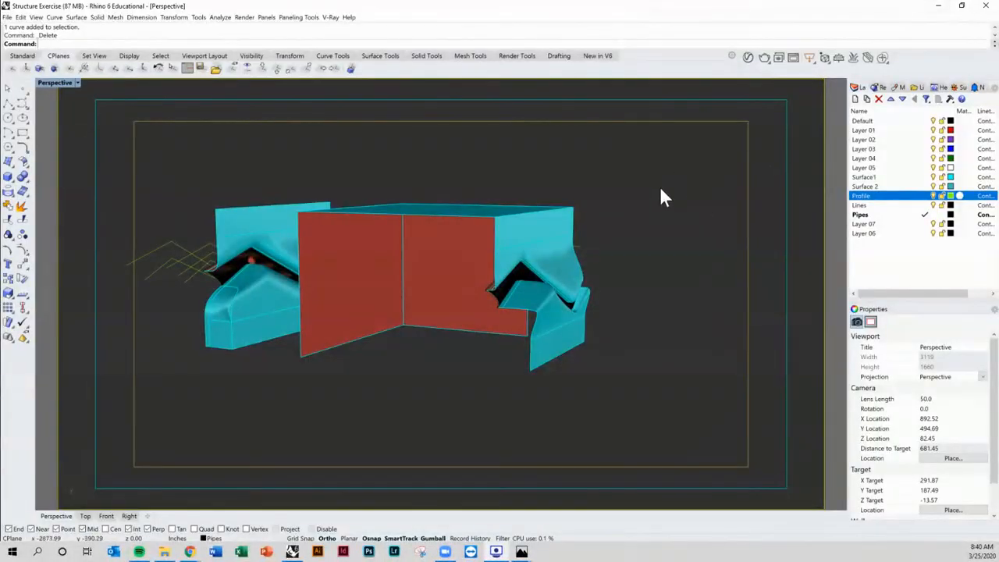
Step: Orbit and zoom around the model to examine the pipe lines between the two cyan surfaces
right_click_drag(642, 185, 622, 240)
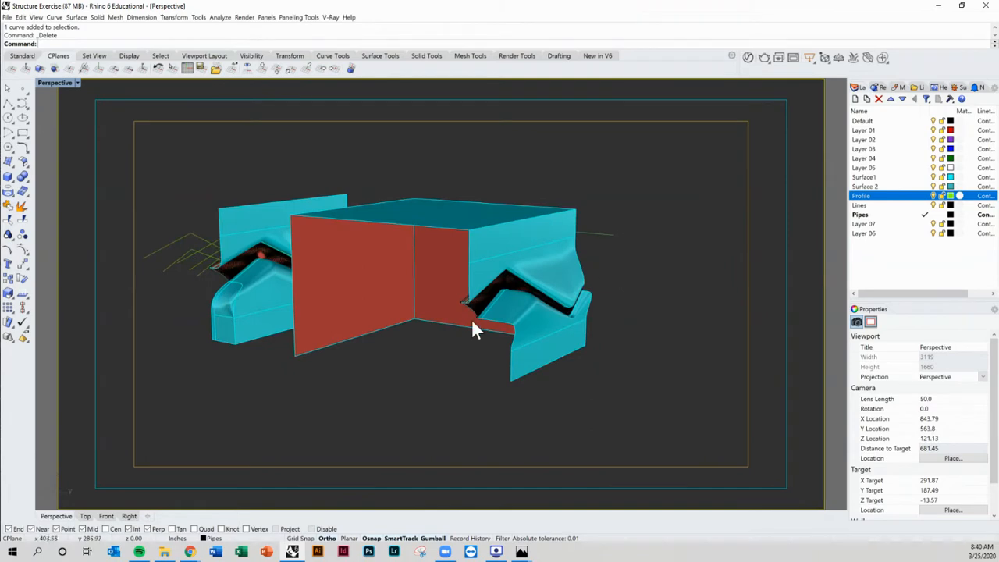
scroll(607, 328, "up", 5)
right_click_drag(549, 315, 627, 314)
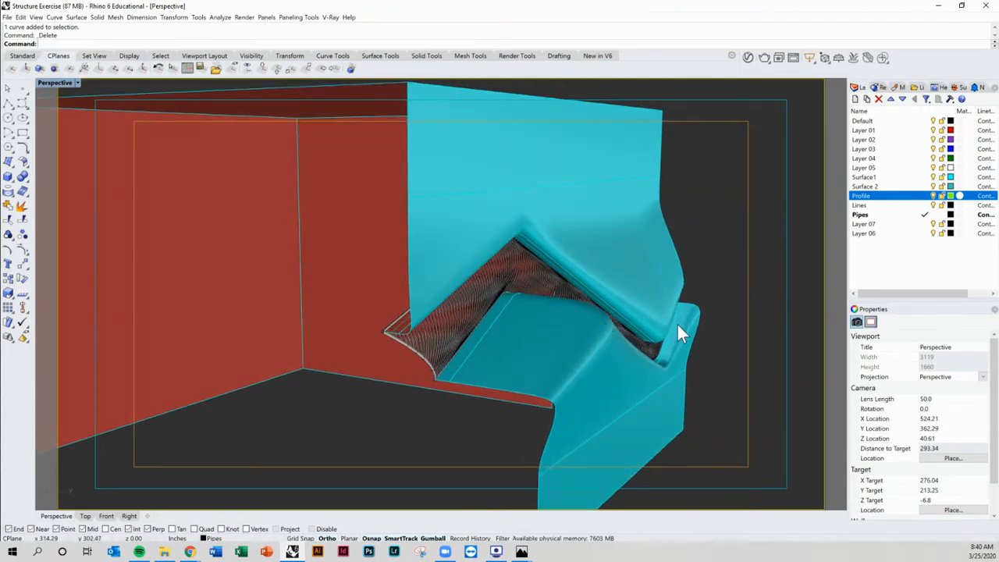
right_click_drag(677, 331, 338, 331)
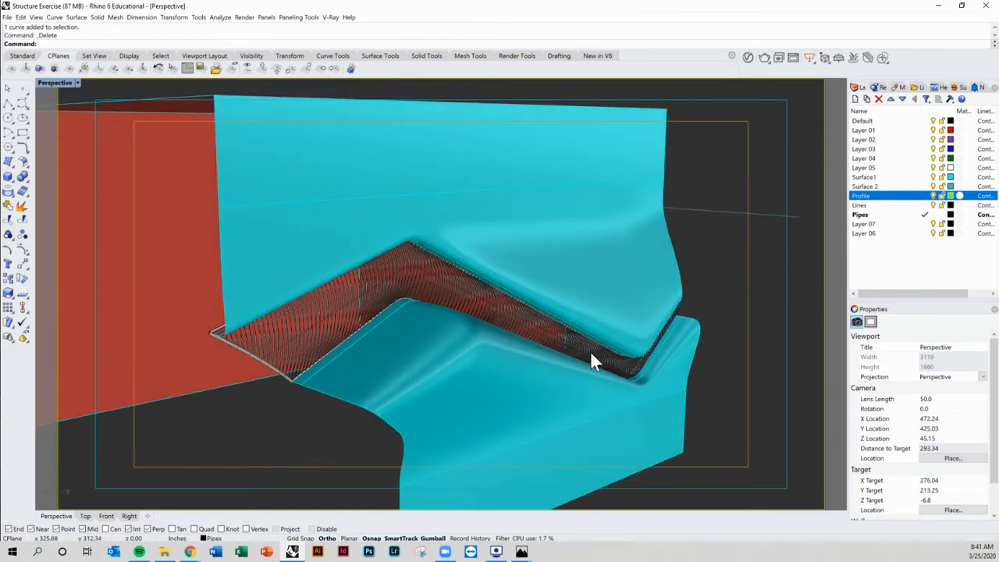
right_click_drag(591, 362, 459, 341)
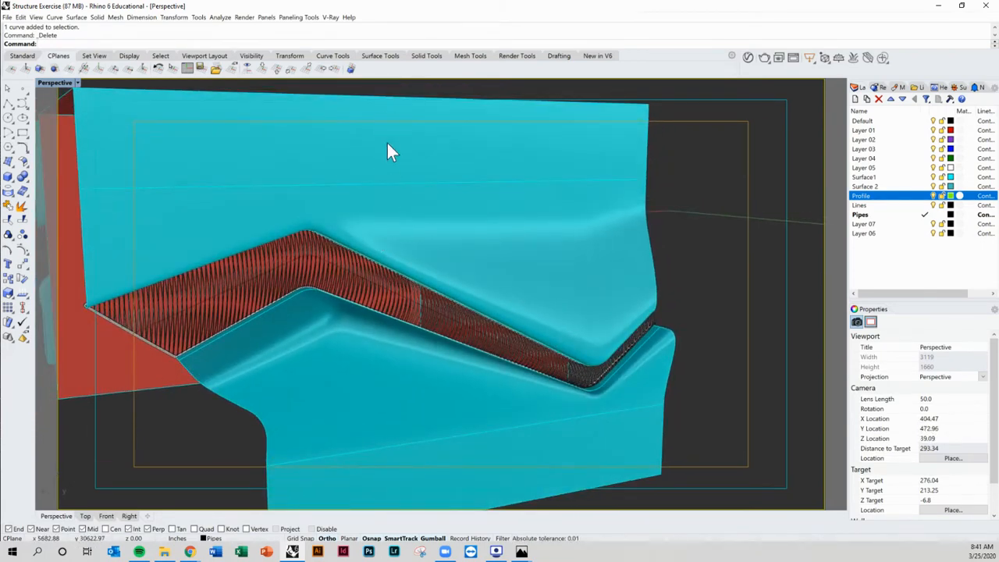
right_click_drag(387, 149, 522, 203)
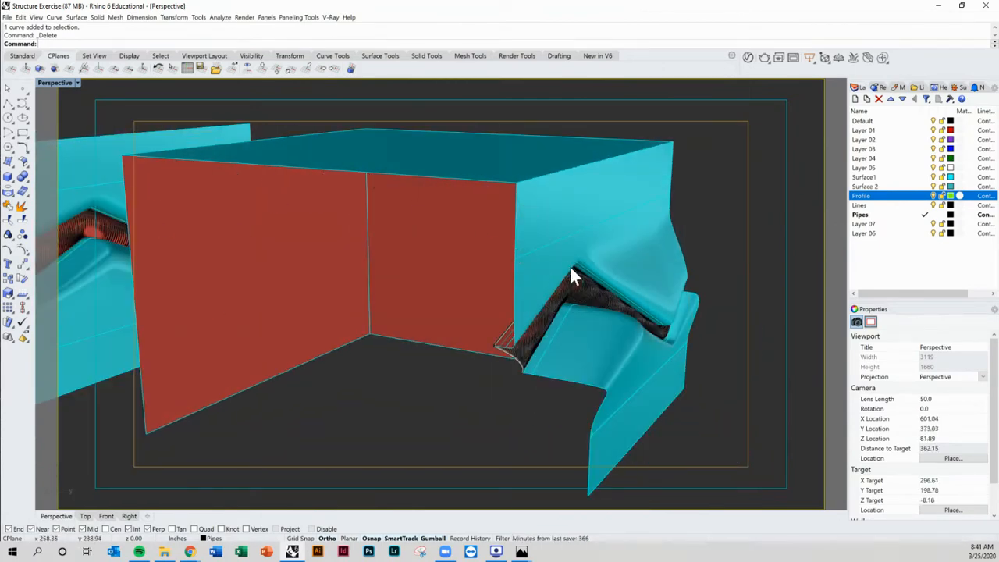
right_click_drag(573, 275, 554, 268)
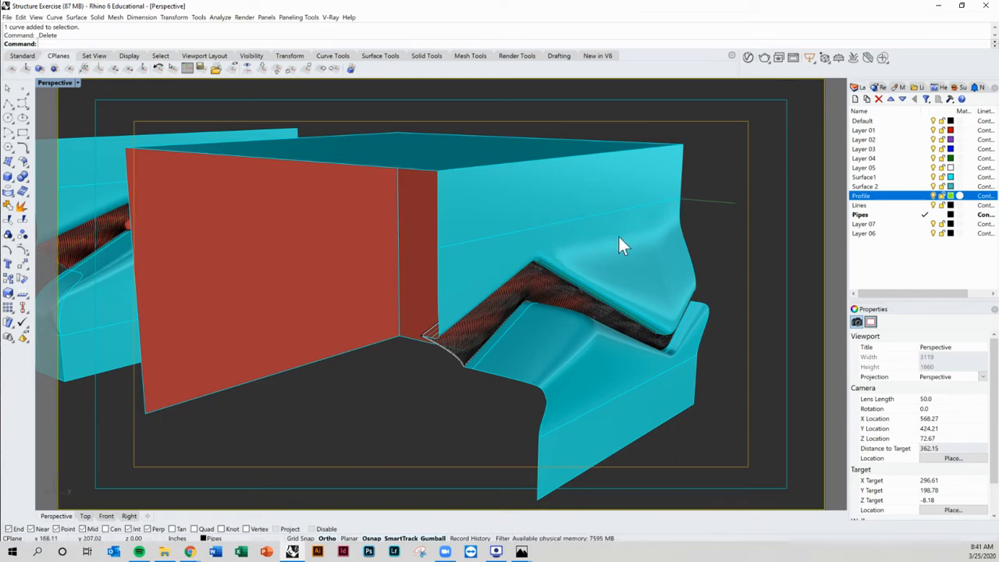
Step: Orbit to the side of the model to examine the zigzag profile curves
right_click_drag(619, 237, 376, 254)
scroll(357, 254, "up", 3)
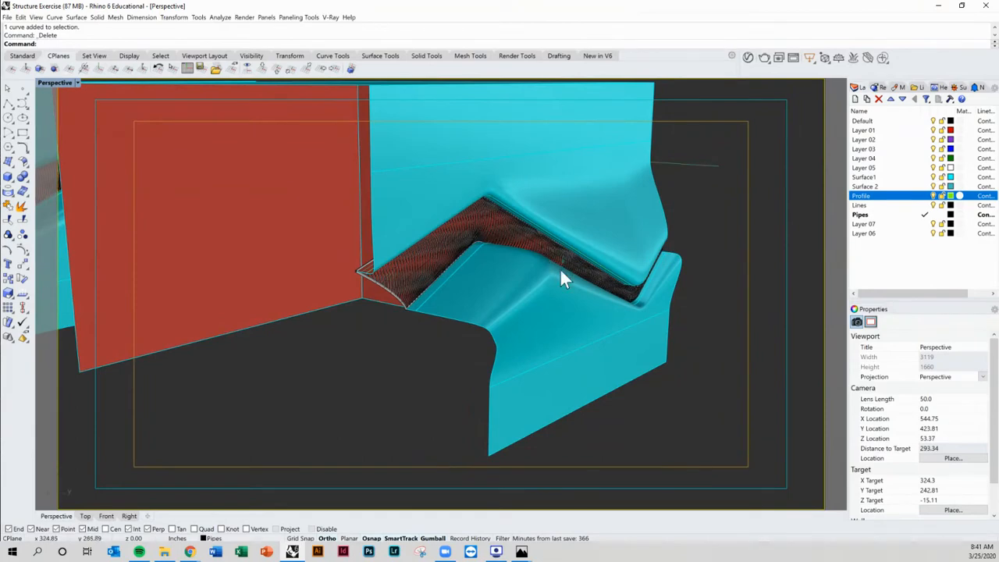
right_click_drag(620, 248, 461, 275)
scroll(459, 275, "down", 6)
scroll(393, 273, "up", 8)
right_click_drag(395, 275, 531, 303, "shift")
right_click_drag(531, 303, 316, 305)
right_click_drag(316, 304, 404, 303, "shift")
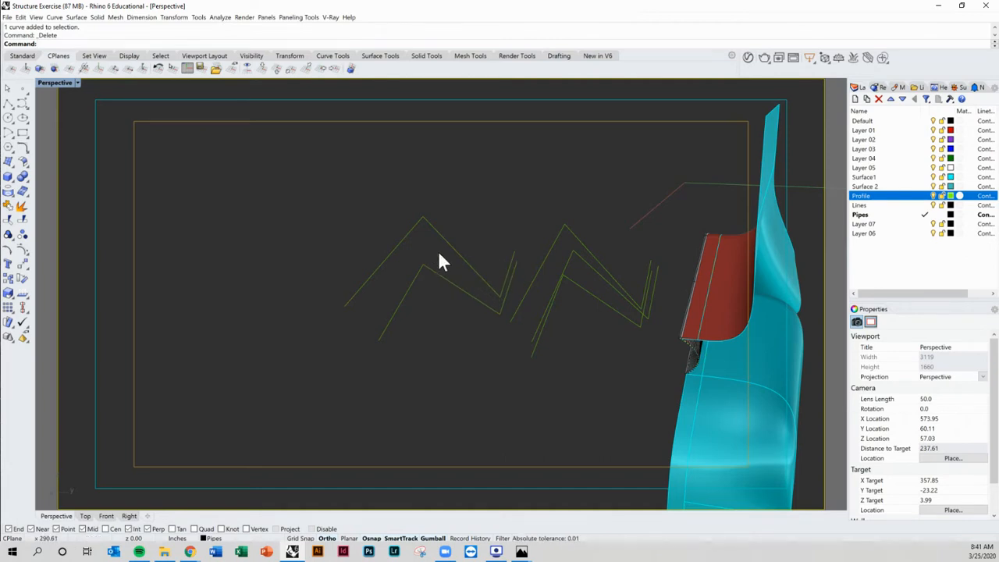
Step: Select the two zigzag profile curves and isolate them
right_click_drag(443, 249, 465, 294, "shift")
left_click_drag(484, 273, 429, 314)
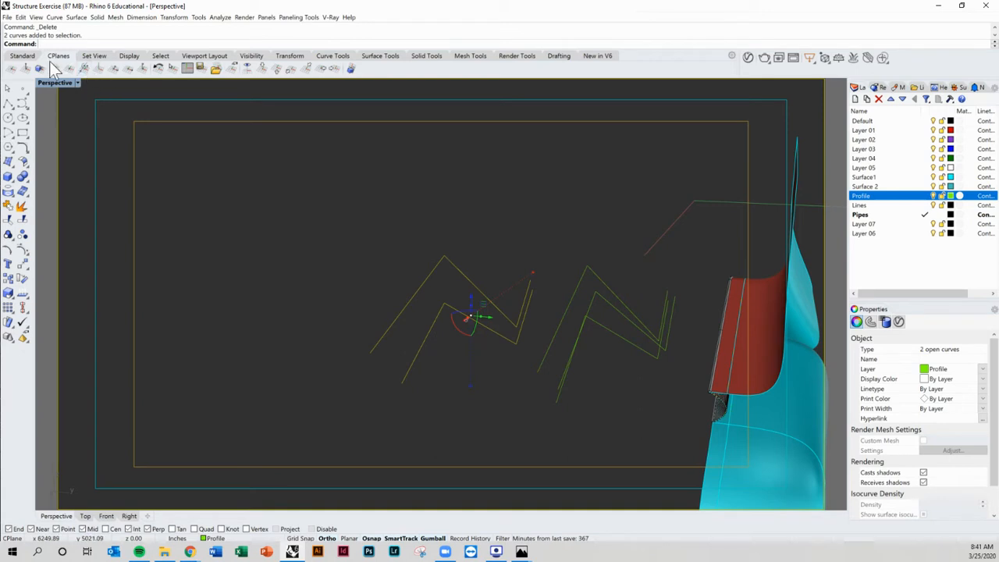
left_click(22, 56)
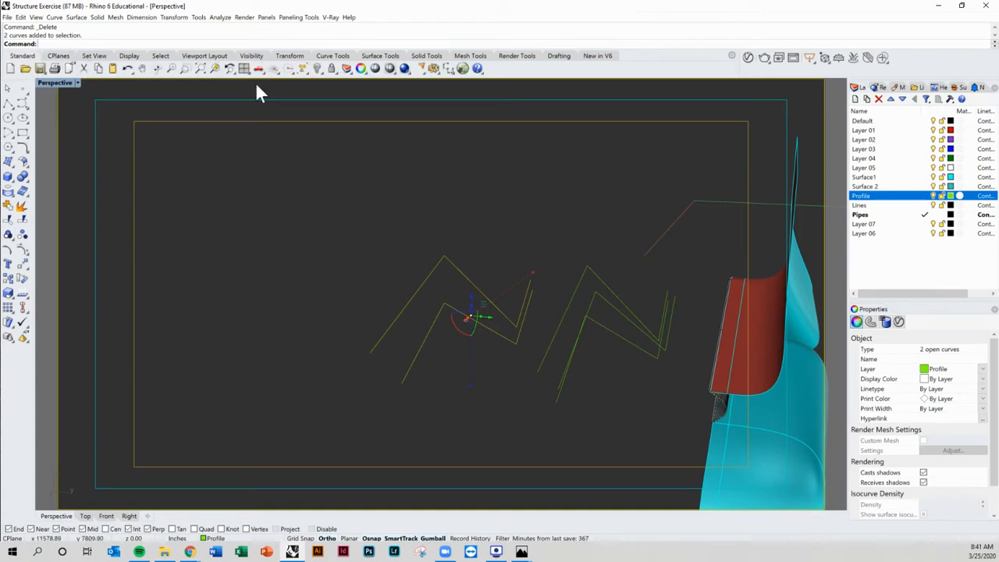
left_click(317, 71)
left_click(362, 90)
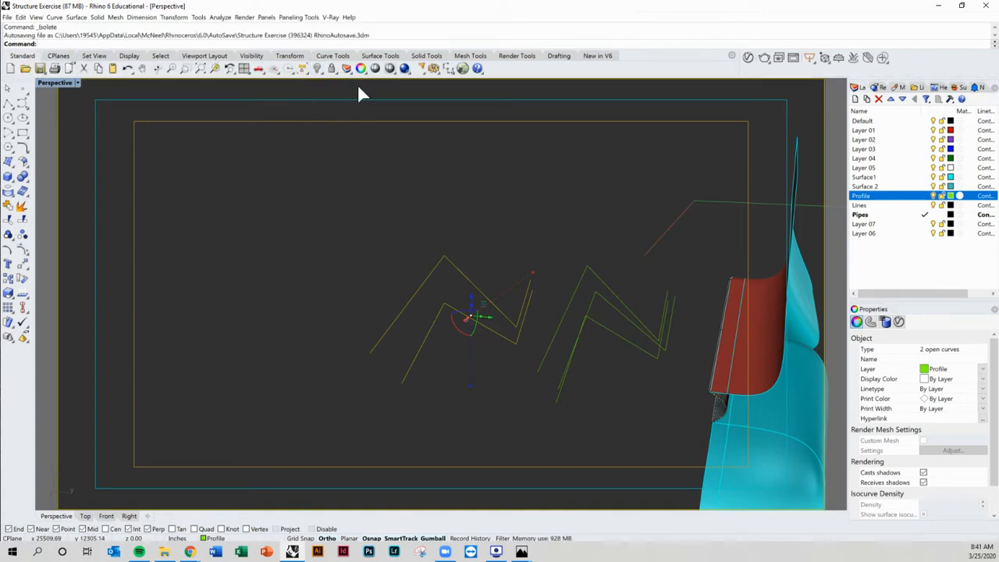
Step: View the isolated profile curves from the Front view and back in Perspective
right_click_drag(551, 248, 508, 275)
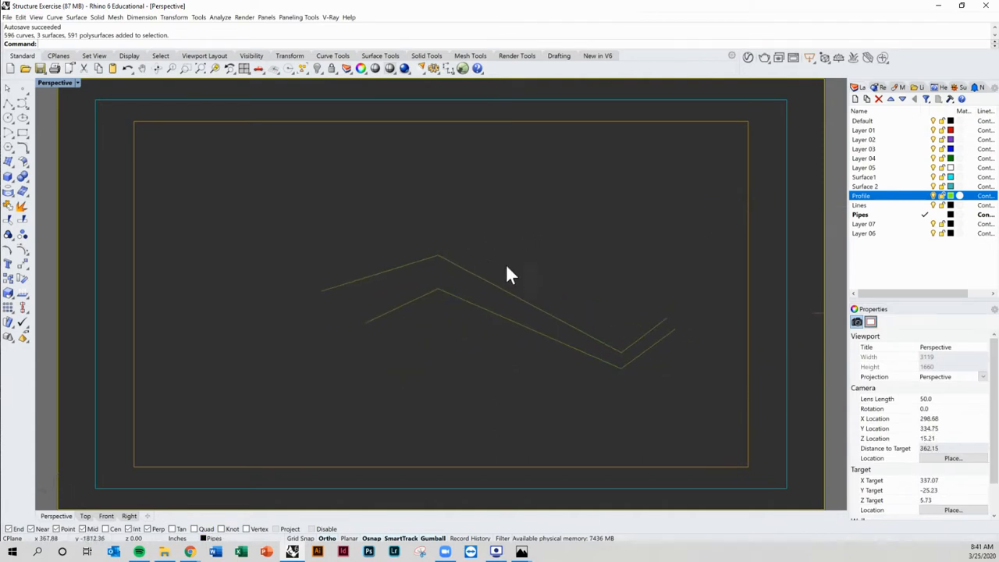
left_click(105, 517)
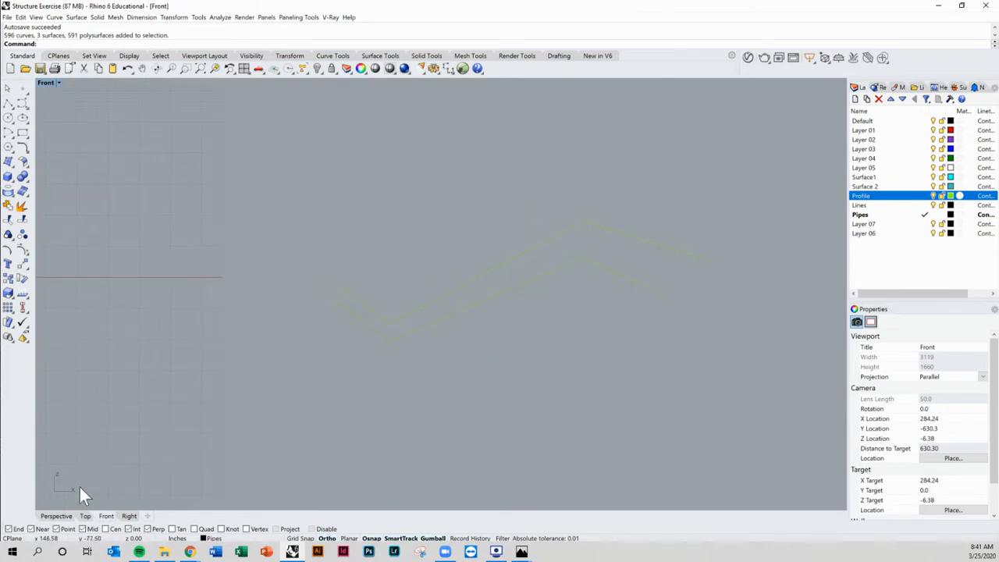
left_click(55, 517)
right_click_drag(468, 365, 435, 367)
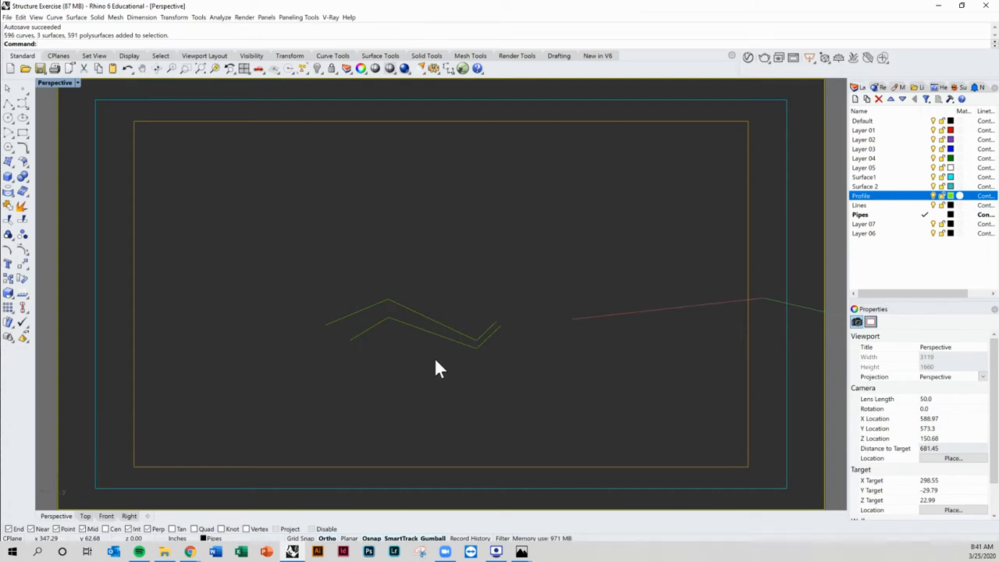
Step: Run the Show command to bring back all hidden objects
type("Show")
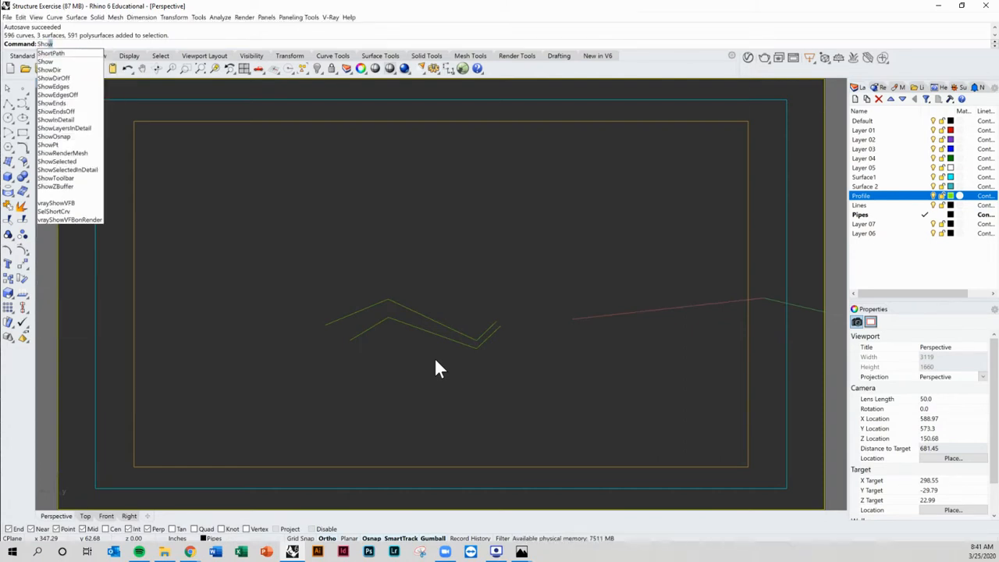
key("Return")
right_click_drag(436, 368, 475, 318, "shift")
scroll(461, 324, "up", 8)
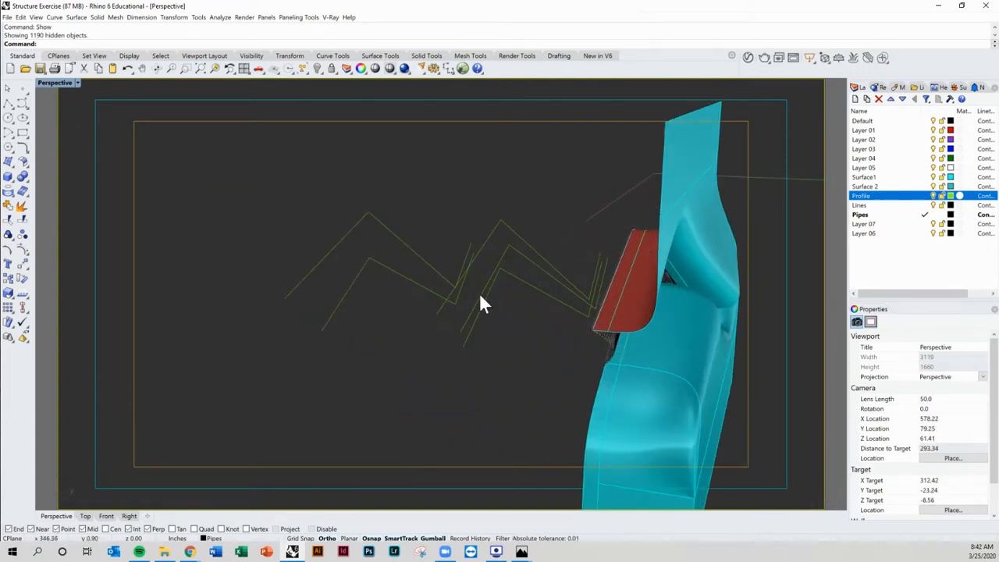
Step: Orbit around the restored model to examine the surfaces and curves
right_click_drag(615, 259, 525, 286, "shift")
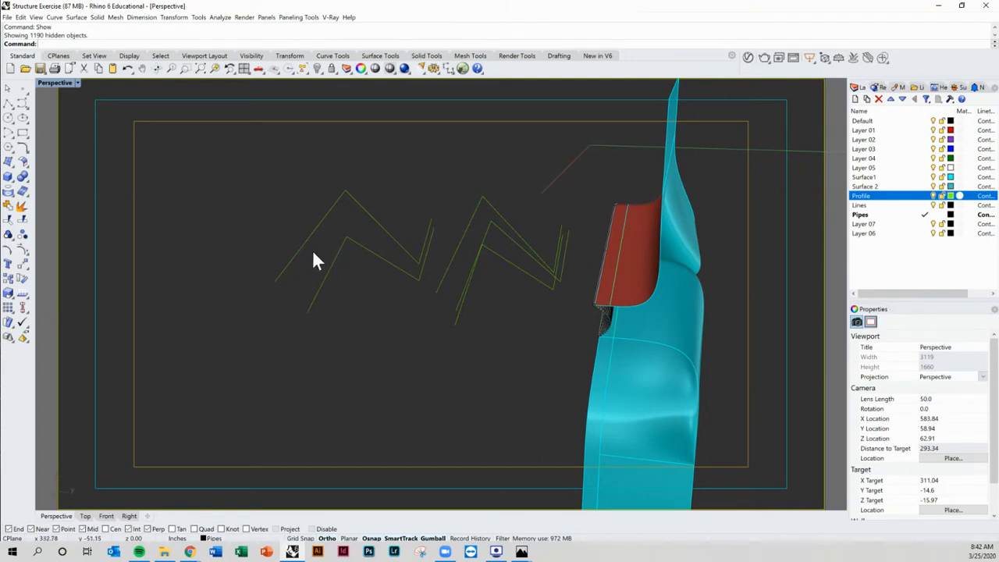
right_click_drag(544, 300, 494, 223)
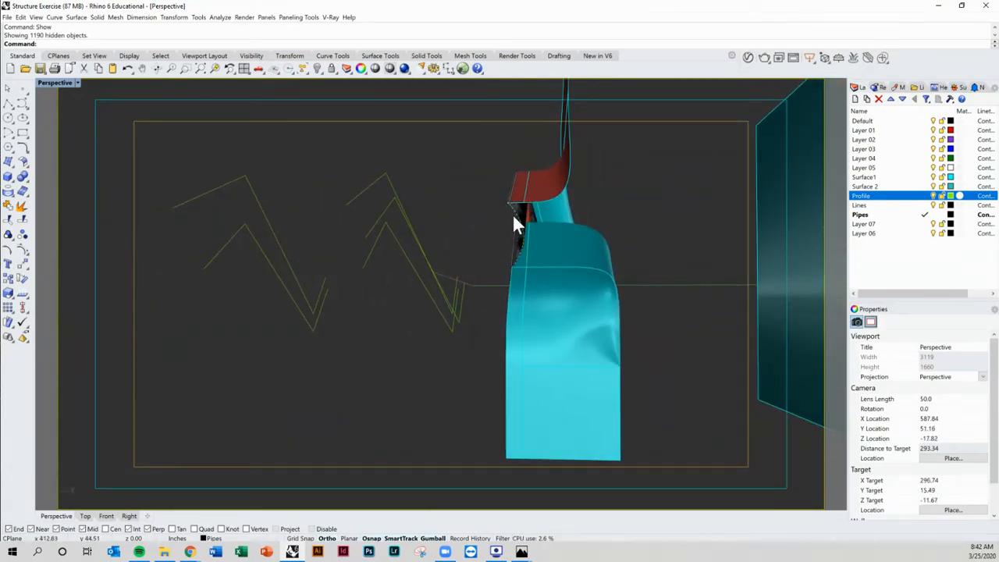
right_click_drag(530, 220, 514, 278)
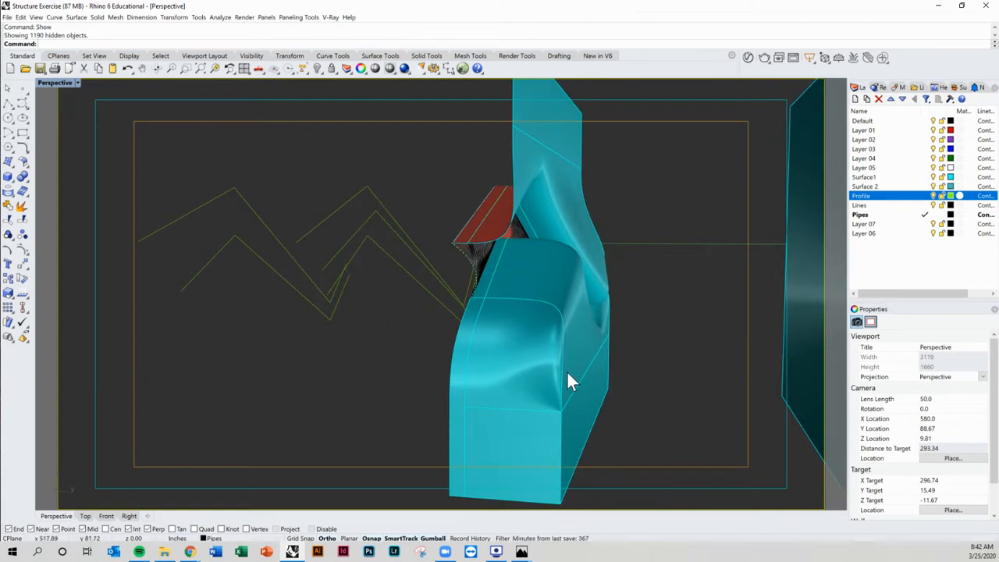
right_click_drag(520, 296, 716, 241)
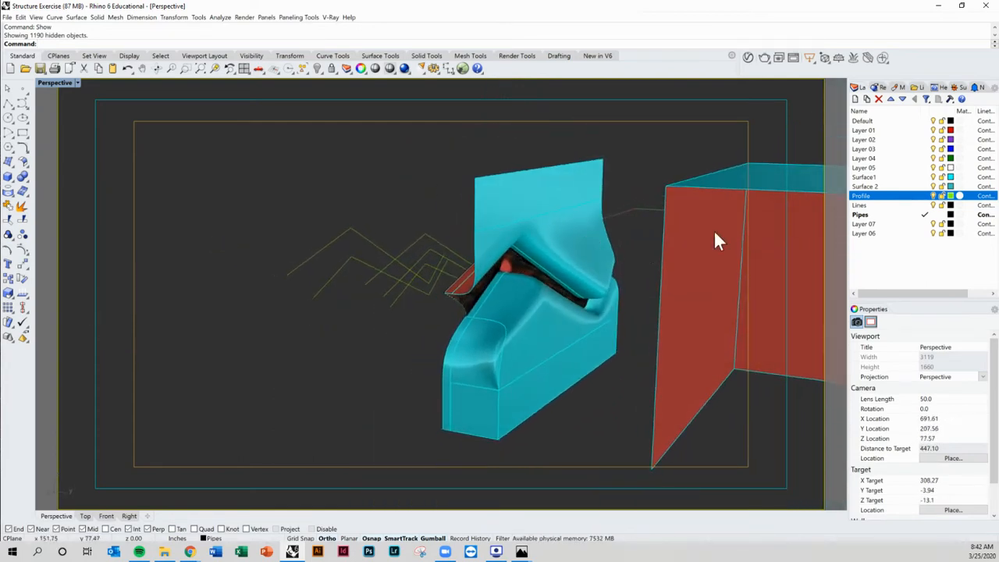
Step: Turn off the Surface1 layer to expose the pipes underneath
left_click(933, 177)
right_click_drag(503, 249, 531, 231, "shift")
scroll(530, 230, "up", 12)
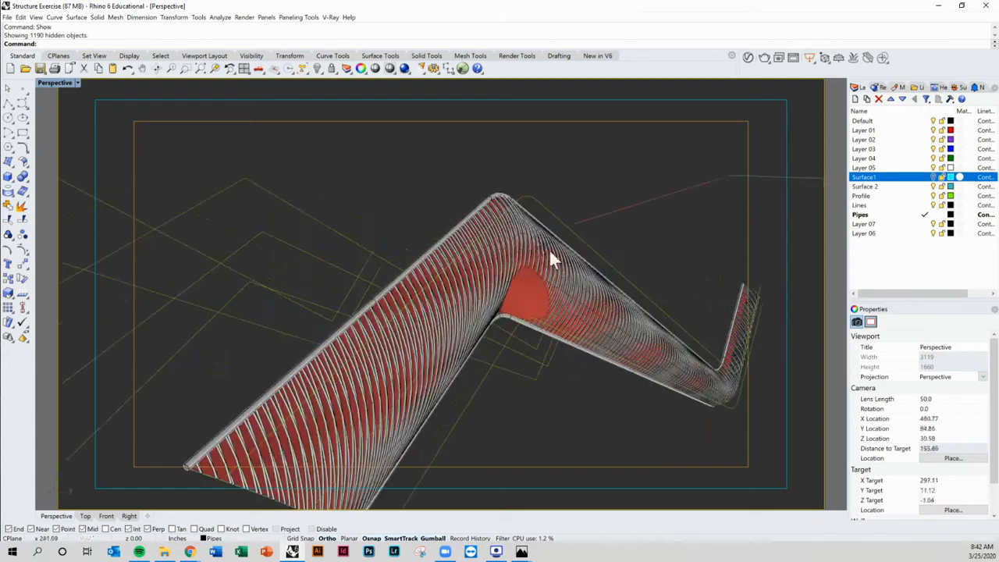
Step: Select the profile curves and the pipe group Group03 to inspect them, then clear the selection
scroll(550, 250, "down", 6)
right_click_drag(589, 289, 529, 269)
left_click(536, 250)
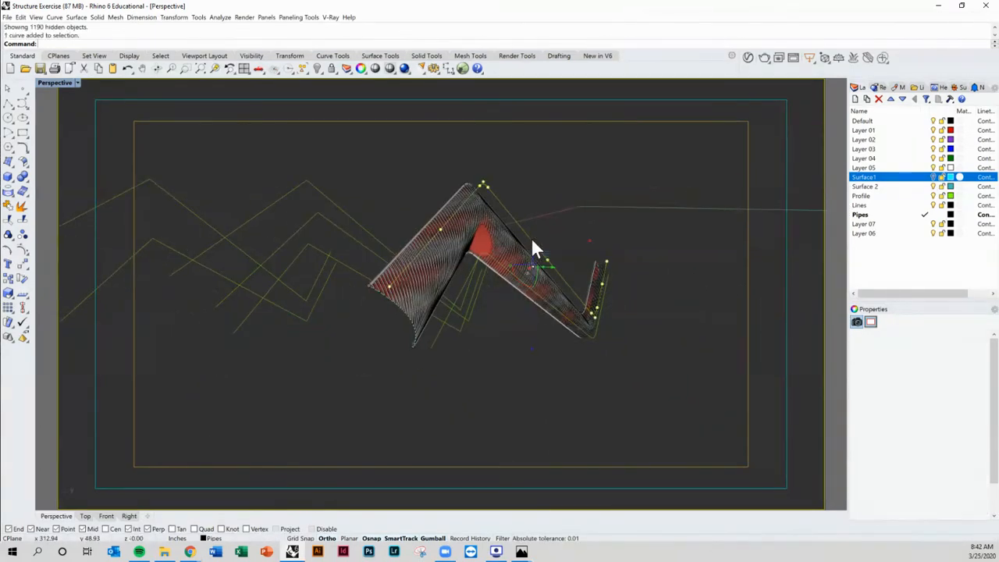
left_click(498, 263)
left_click(525, 290)
right_click_drag(525, 291, 497, 239)
left_click(518, 353)
scroll(496, 239, "up", 4)
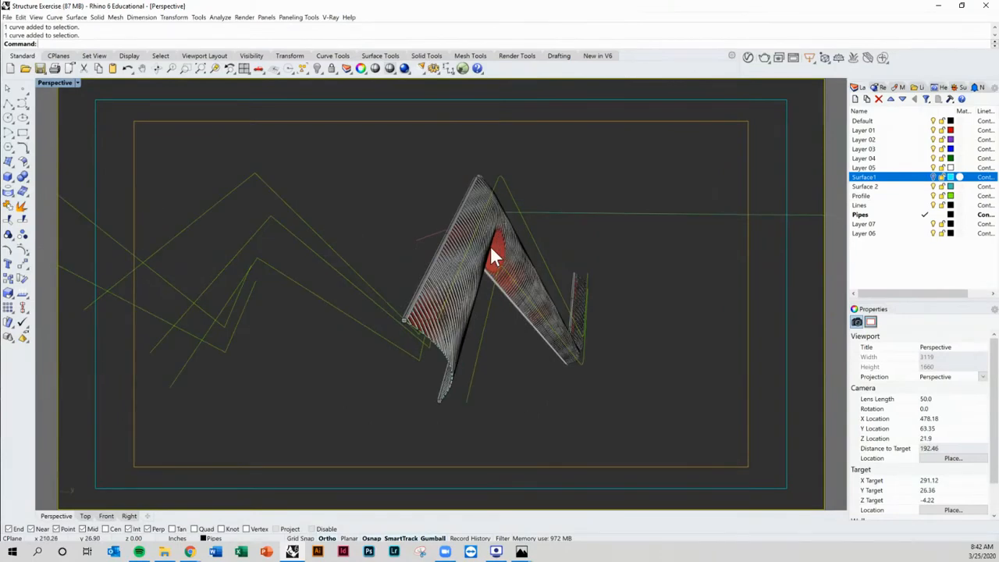
left_click(441, 258)
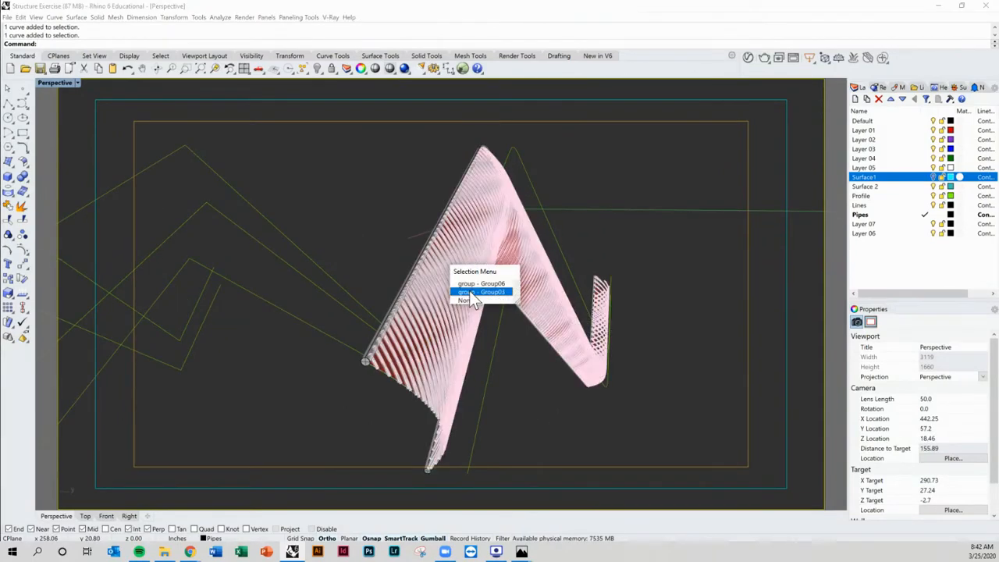
left_click(469, 291)
key("Escape")
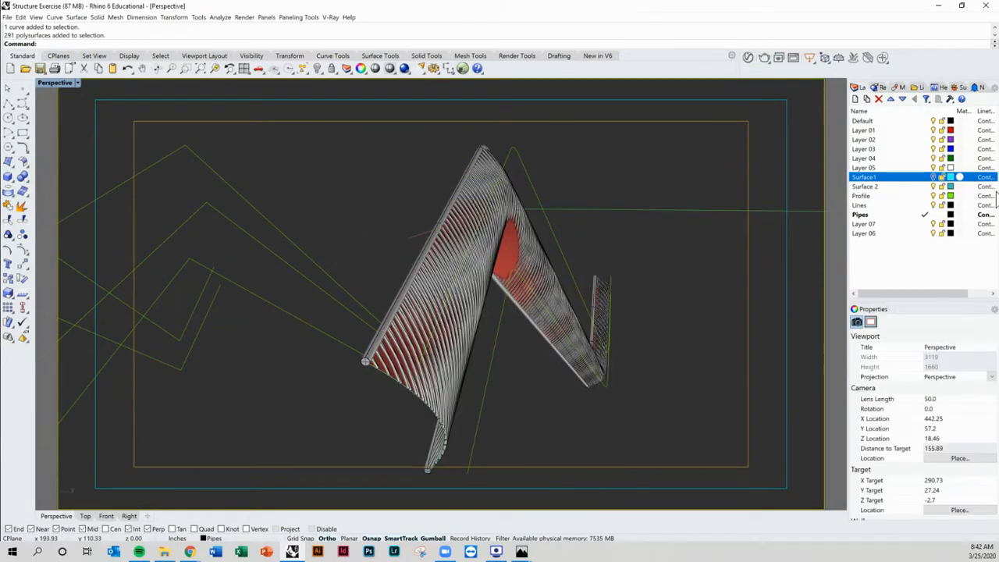
Step: Make Layer 06 the current layer and turn off the Pipes layer
left_click(926, 232)
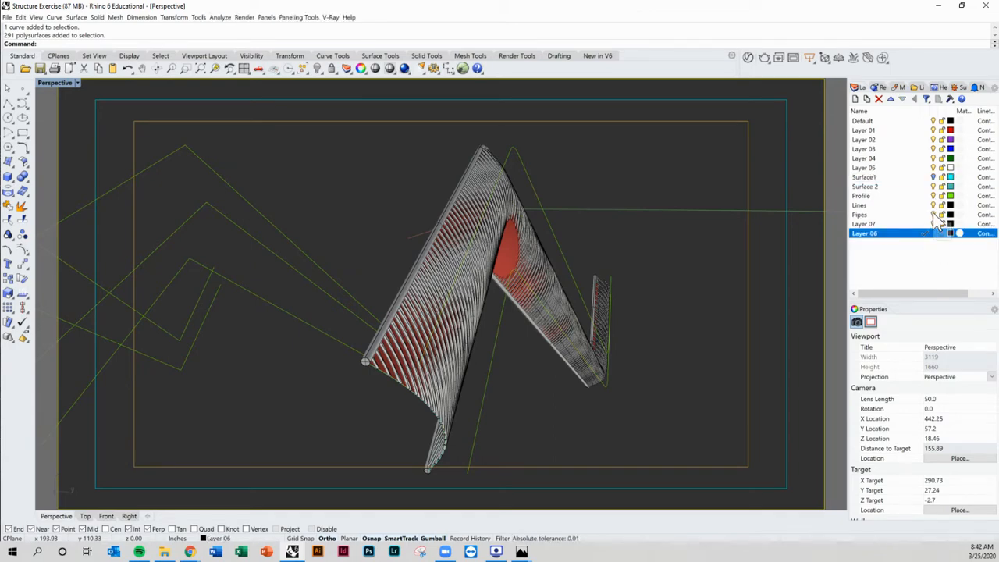
left_click(934, 215)
mouse_move(734, 258)
right_mouse_down()
mouse_move(736, 234)
mouse_move(732, 241)
right_mouse_up()
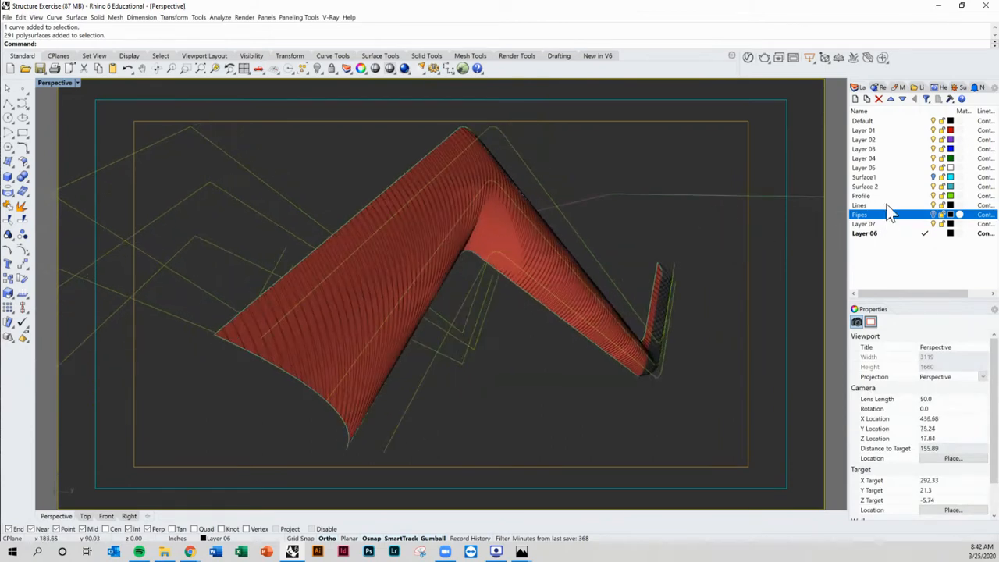
Step: Turn off the Lines and Profile layers to view the red surface alone
left_click(934, 205)
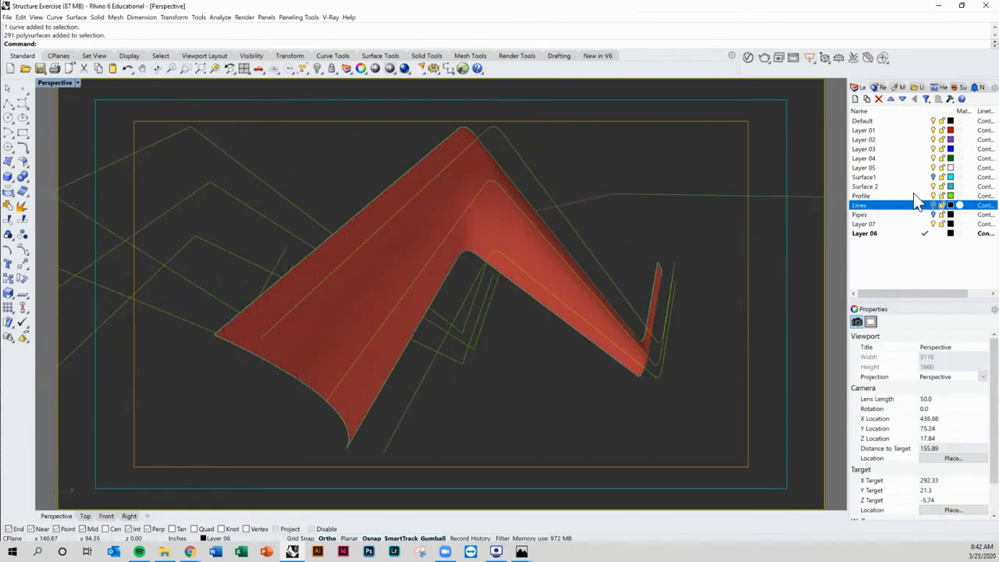
left_click(933, 196)
right_click_drag(699, 215, 301, 297)
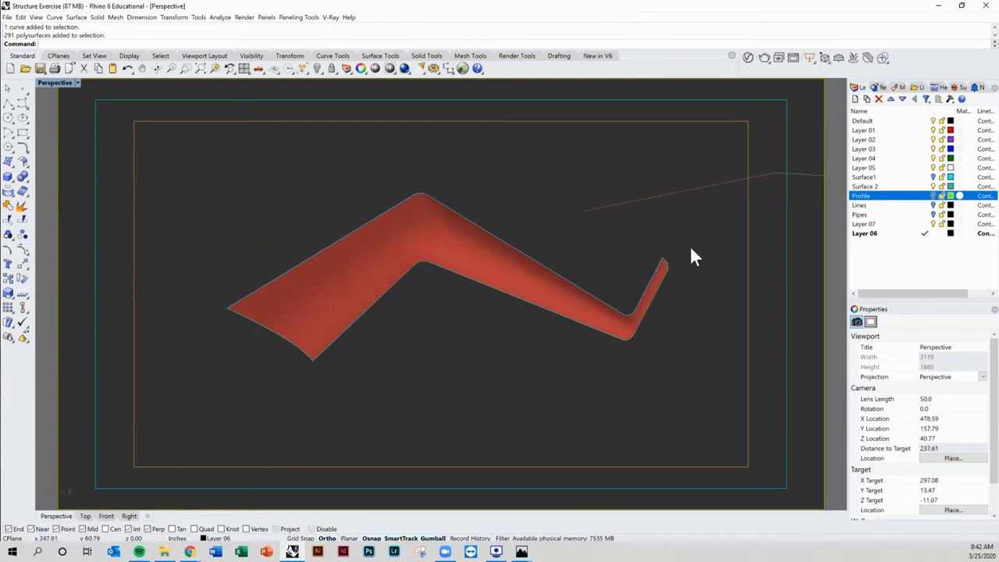
right_click_drag(568, 241, 419, 259)
right_click_drag(555, 279, 575, 279)
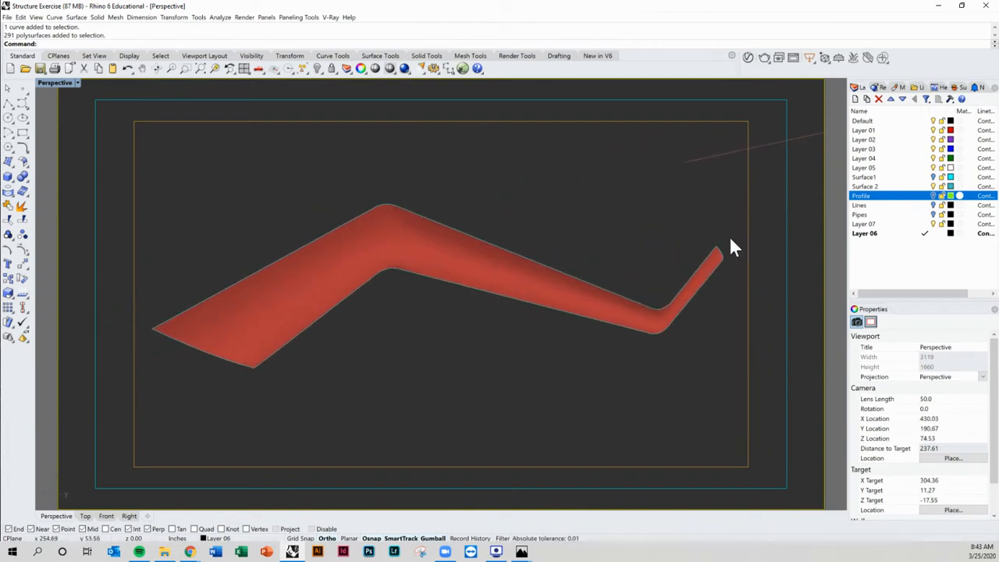
Step: Turn the Lines and Pipes layers back on
left_click(934, 204)
left_click(934, 214)
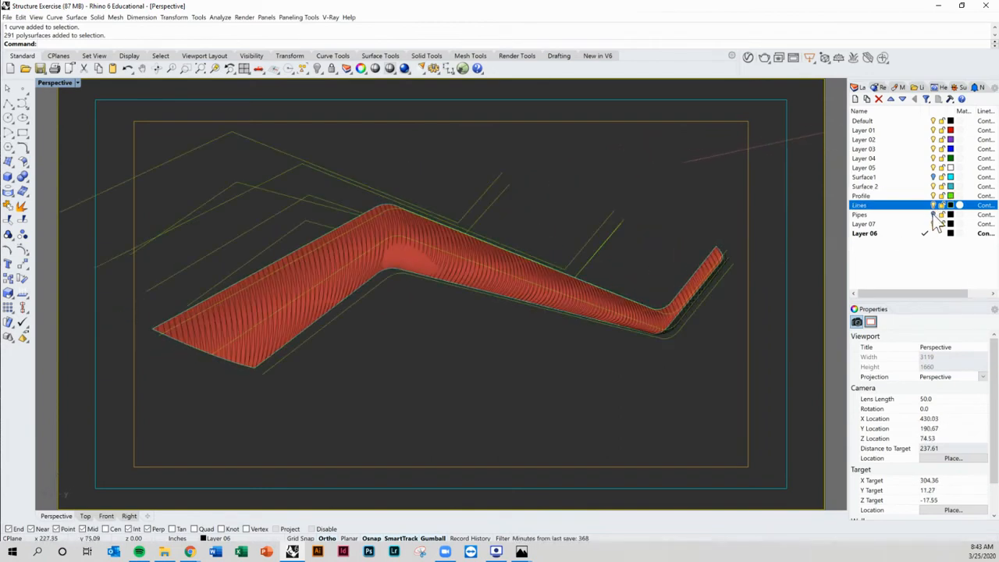
Step: Turn the Surface1 layer back on to show the cyan surfaces around the pipes
left_click(933, 177)
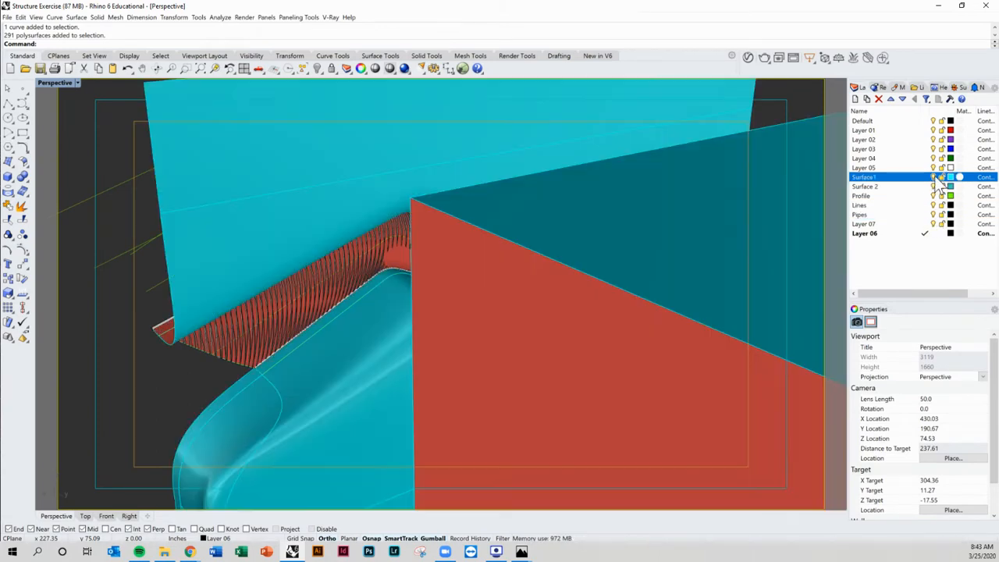
right_click_drag(452, 214, 406, 245)
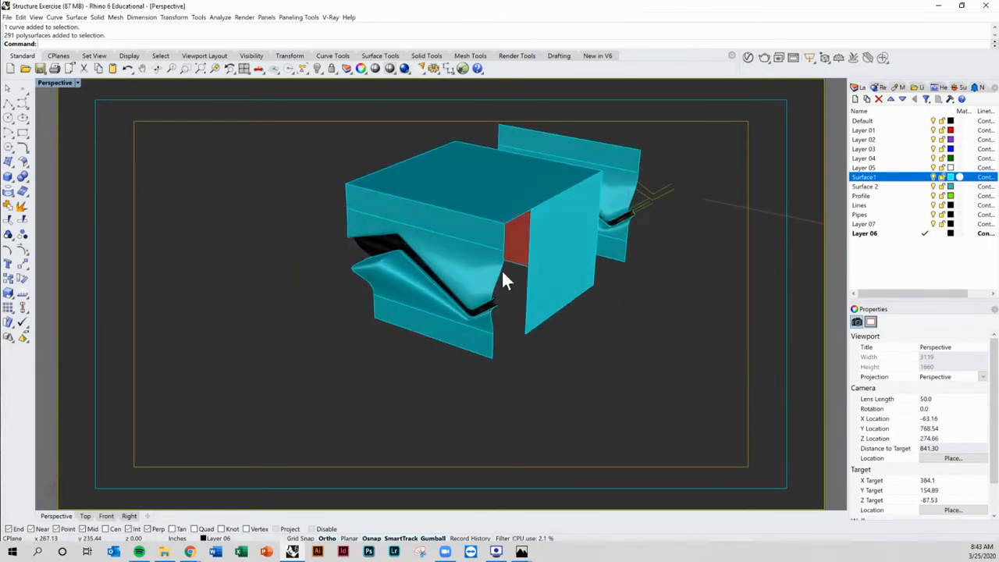
right_click_drag(336, 311, 591, 210)
scroll(602, 207, "up", 5)
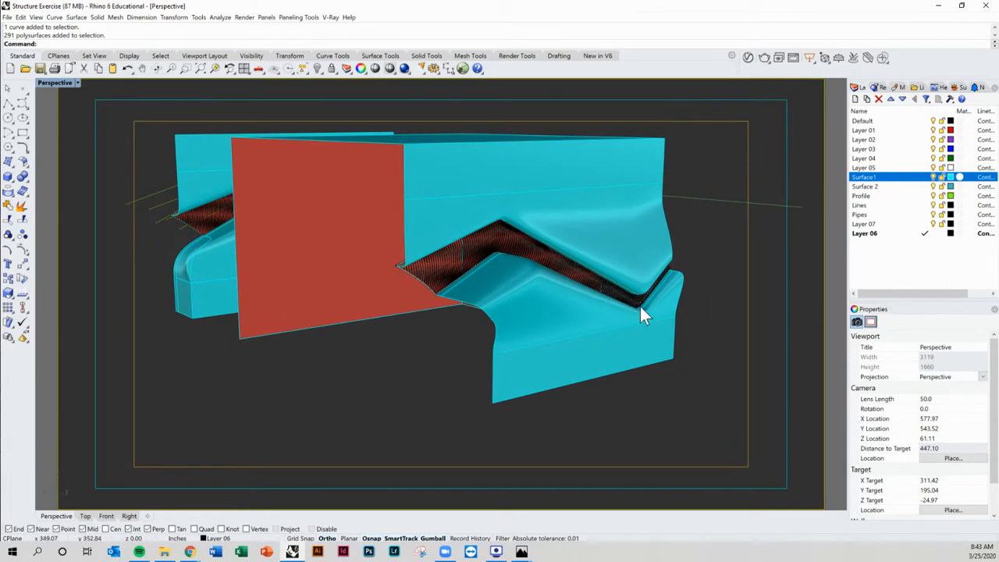
right_click_drag(641, 308, 530, 312)
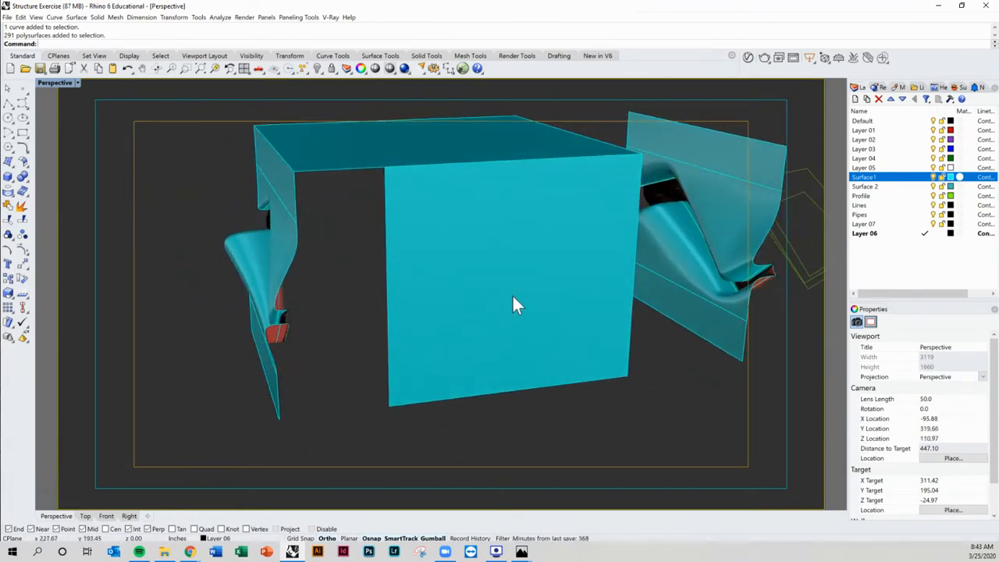
right_click_drag(584, 304, 561, 308)
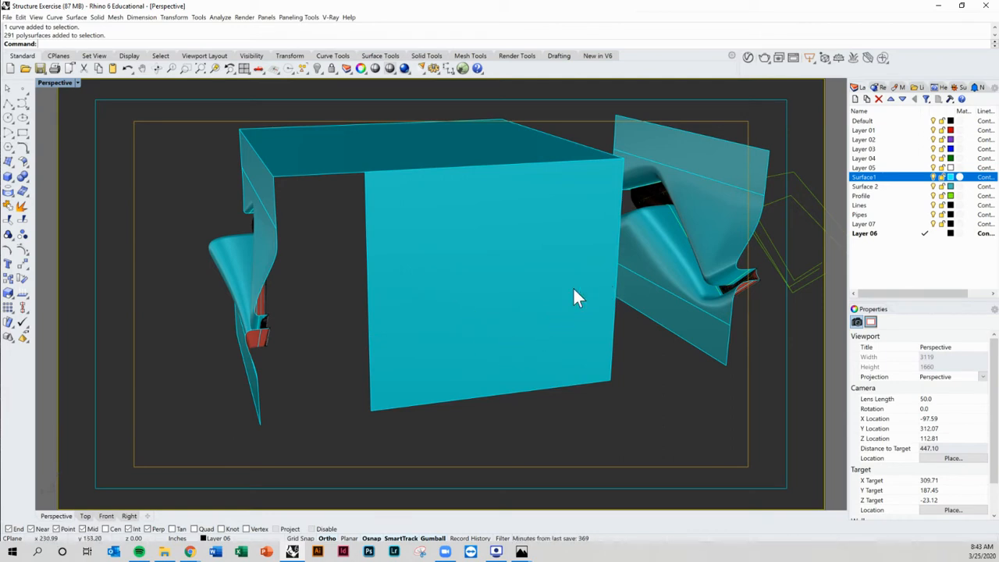
right_click_drag(574, 291, 171, 209)
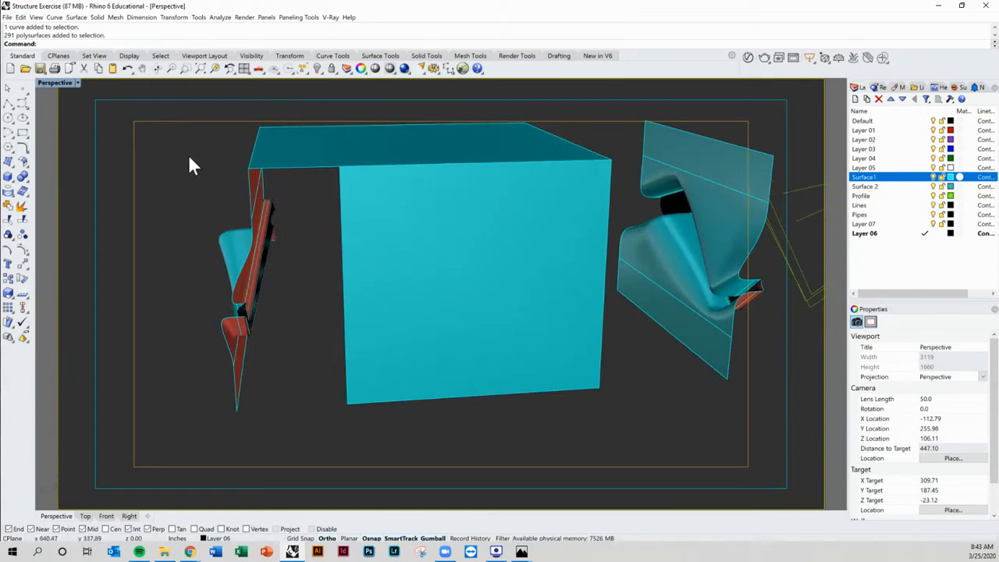
Step: Set the construction plane origin at the lower corner of the front cyan surface, accepting the default Z axis
left_click(66, 57)
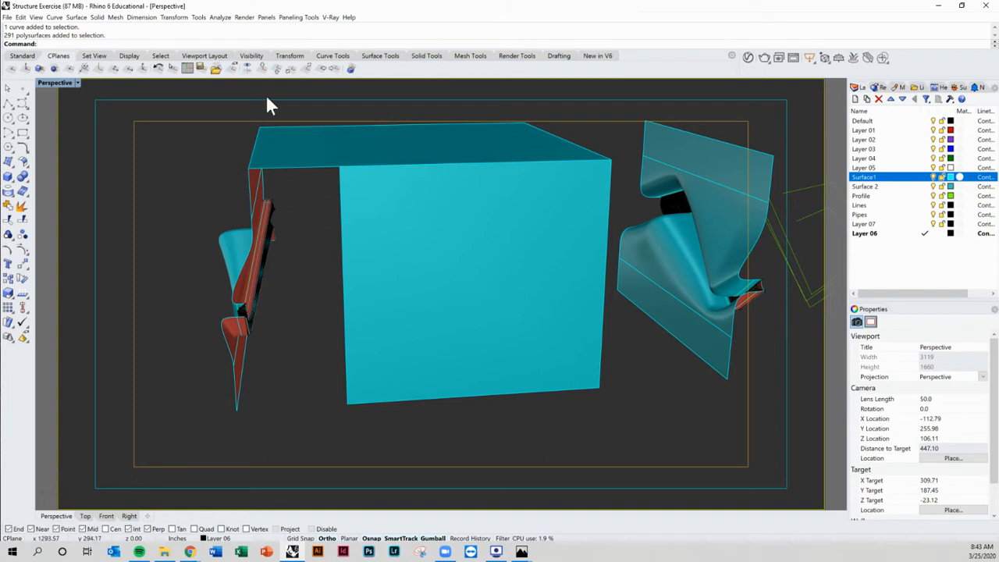
left_click(141, 68)
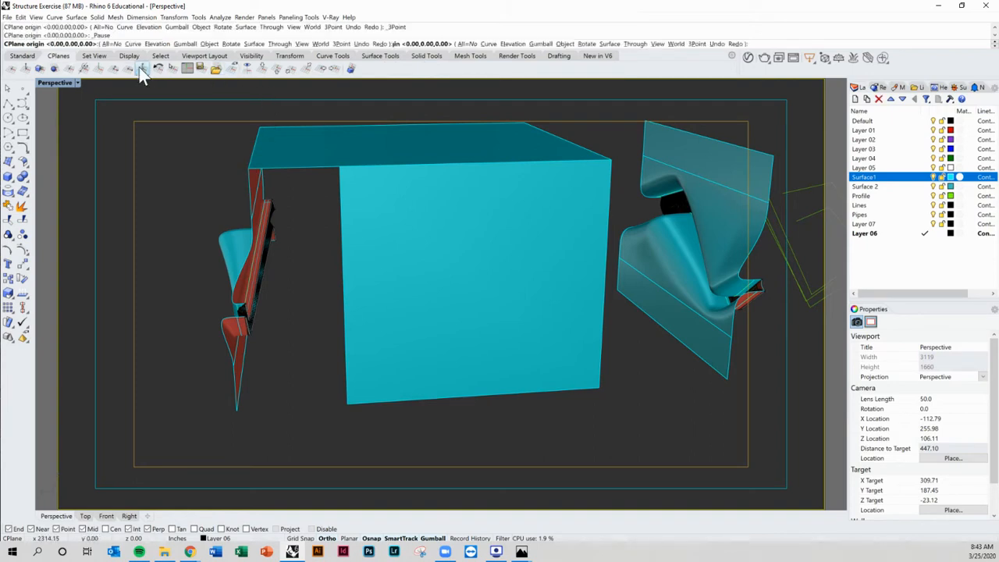
left_click(348, 406)
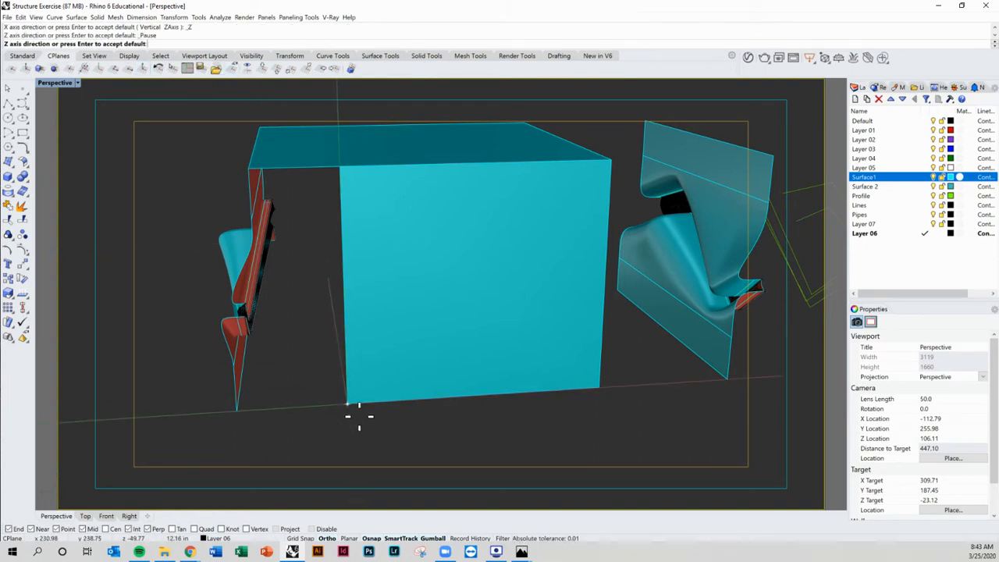
key("Return")
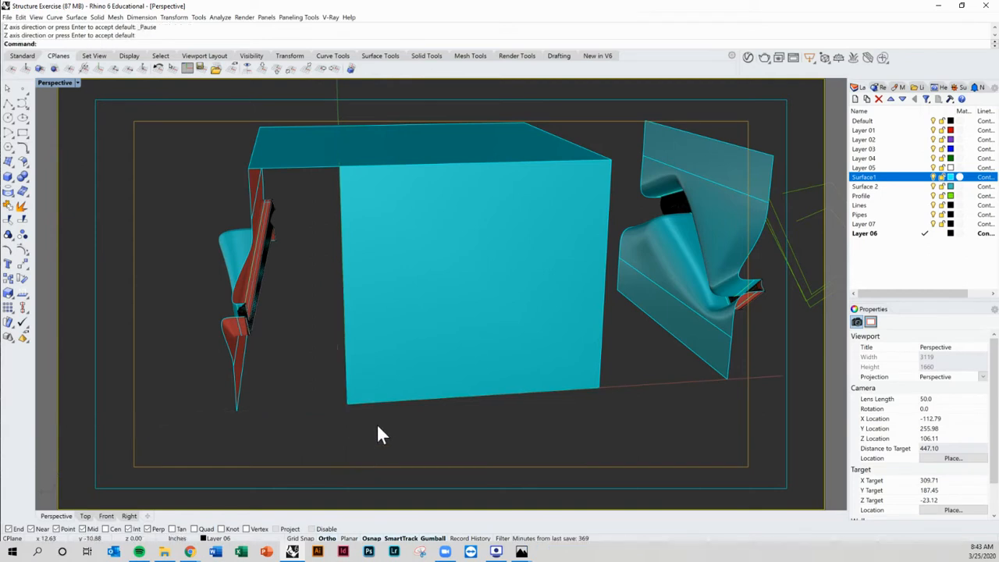
Step: Make Profile the current layer and set its colour to red
right_click_drag(419, 400, 393, 417)
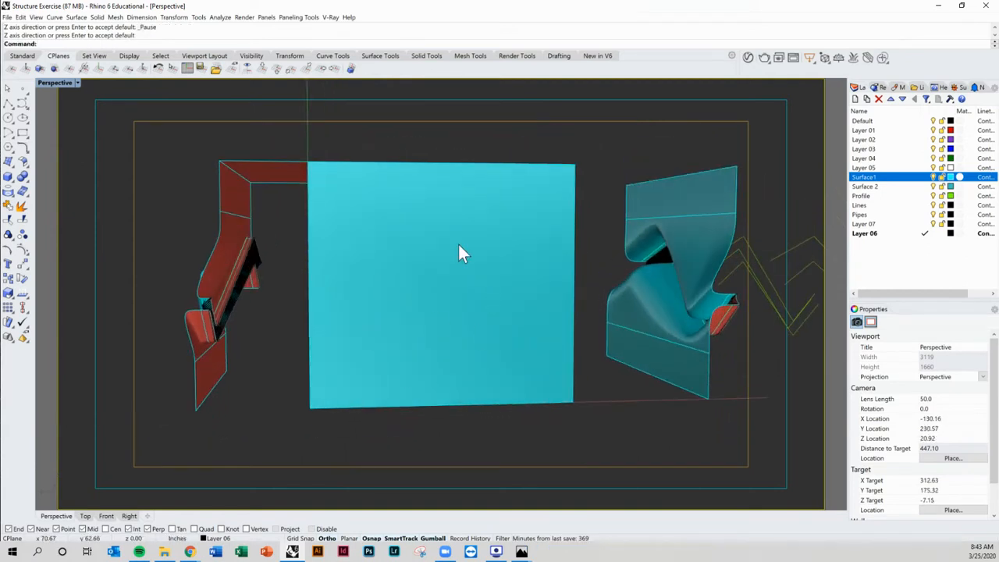
left_click(925, 196)
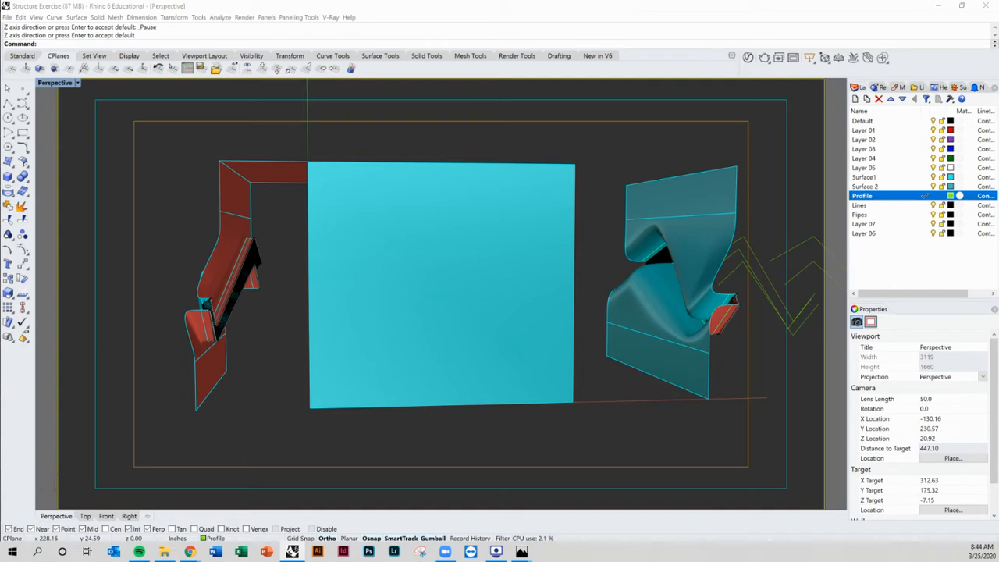
left_click(291, 388)
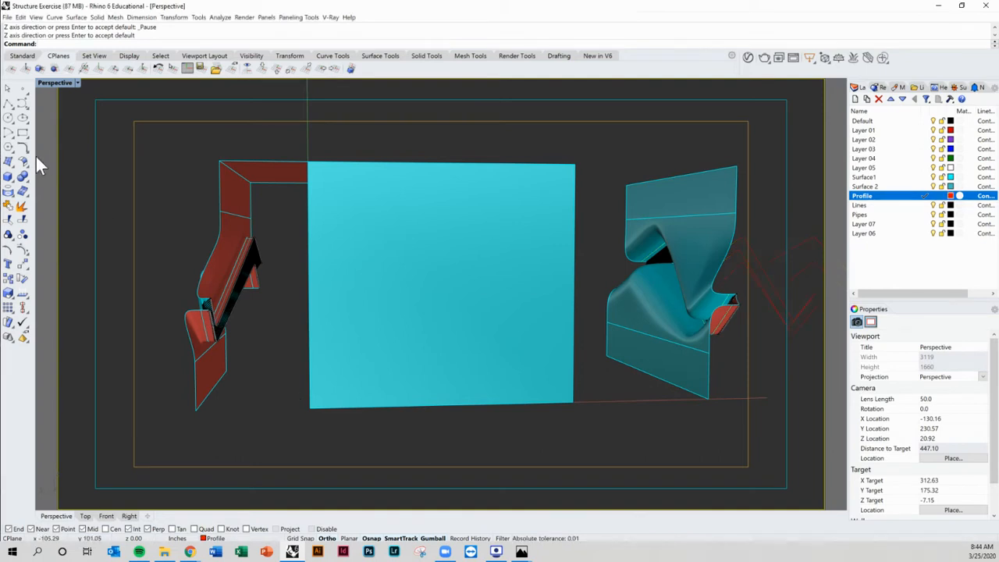
Step: Draw a straight polyline from the end of the upper pipe across to the front cyan surface
left_click(8, 102)
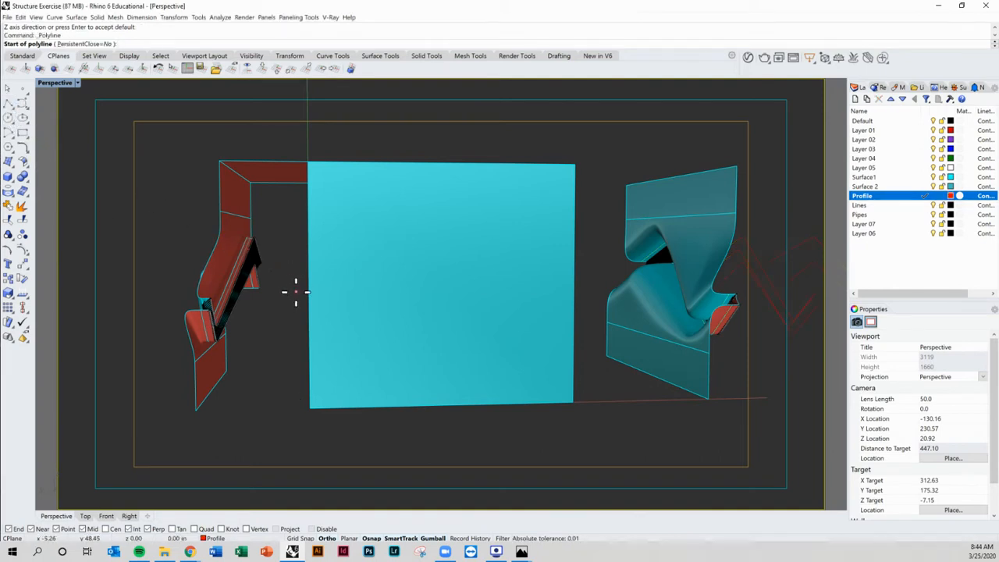
right_click_drag(296, 292, 321, 322)
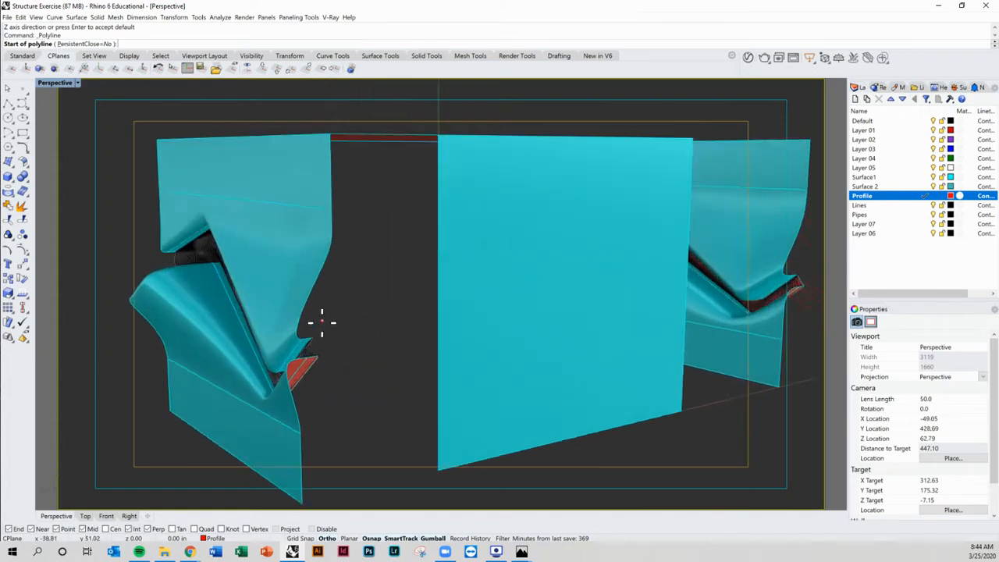
scroll(322, 322, "up", 5)
left_click(294, 366)
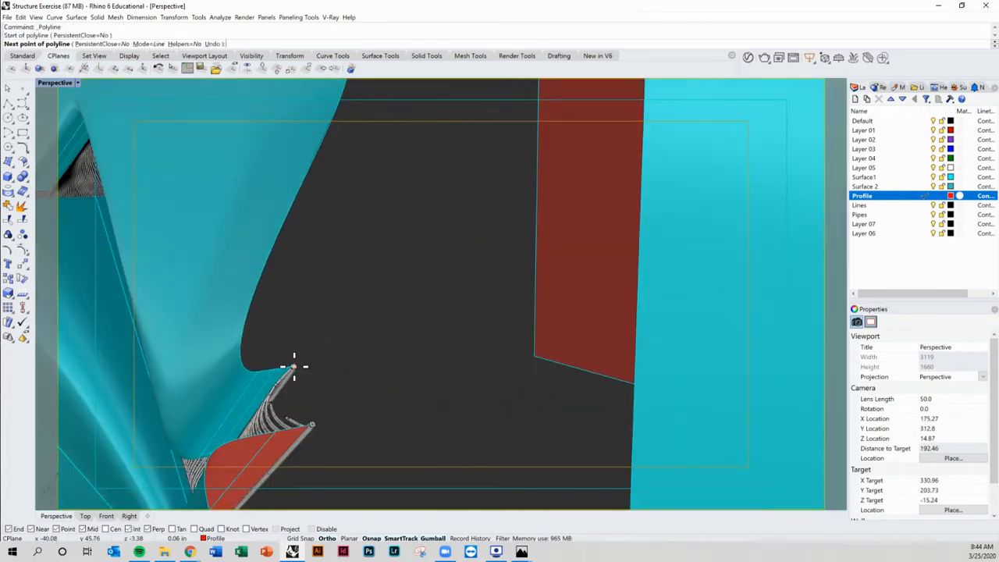
scroll(294, 366, "down", 5)
right_click_drag(357, 364, 341, 372)
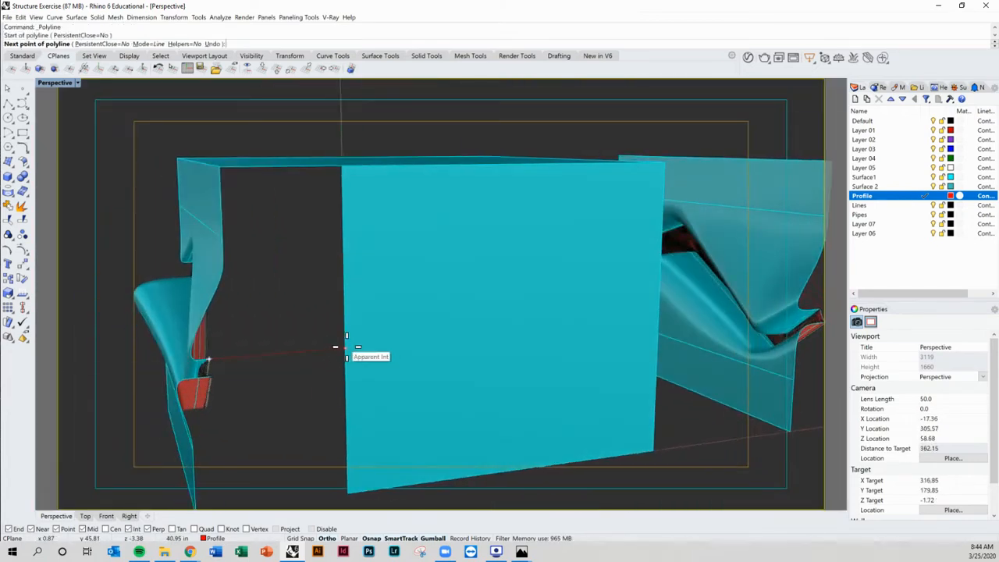
left_click(346, 346)
key("Return")
Step: Draw another straight polyline from the lower pipe end across to the front surface
scroll(207, 375, "up", 5)
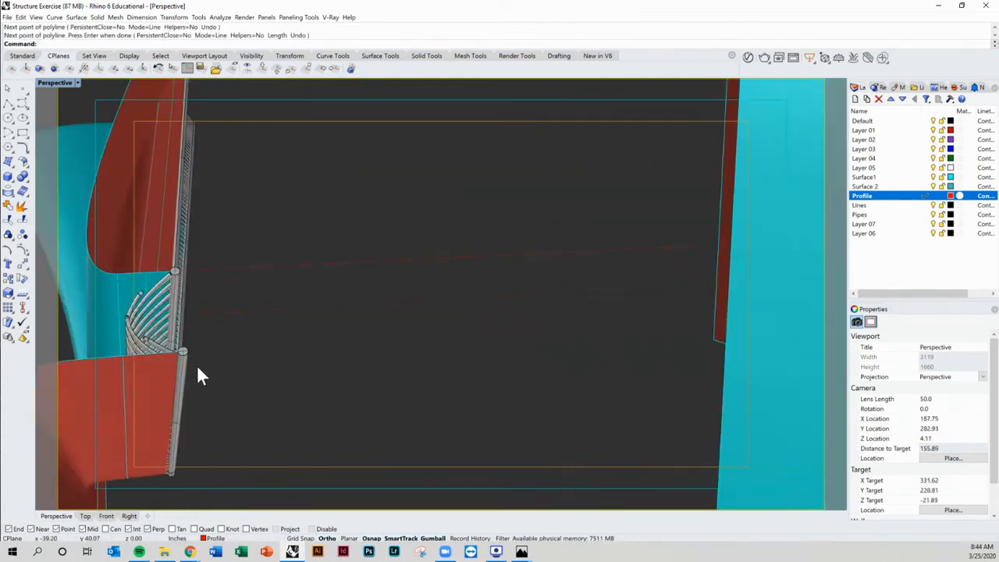
key("Return")
left_click(183, 352)
right_click_drag(186, 351, 290, 360)
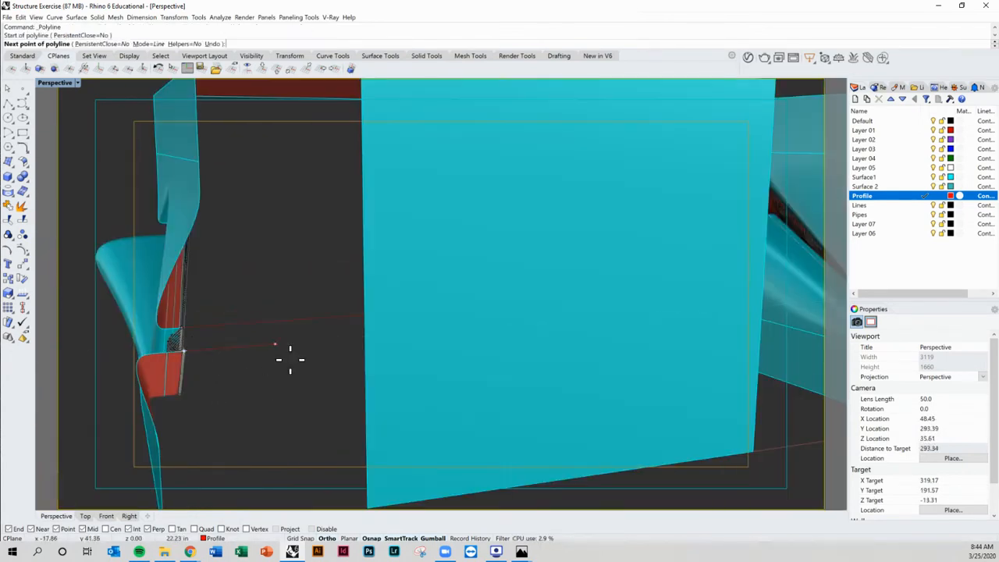
left_click(356, 335)
key("Return")
Step: Draw a six-point zigzag polyline across the front cyan surface, from its left edge up, down and over to its right edge
scroll(382, 345, "down", 5)
right_click_drag(382, 345, 334, 330)
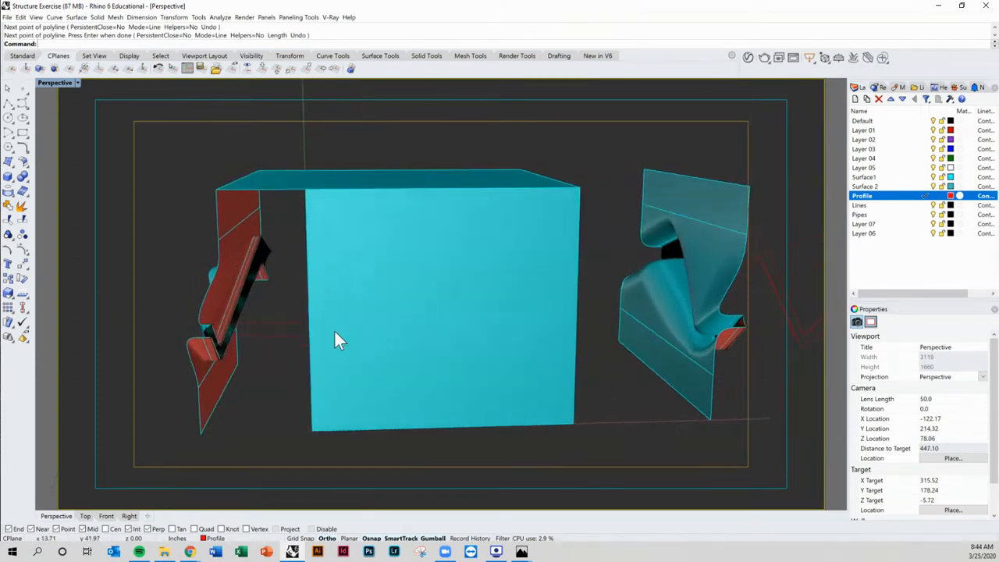
scroll(343, 322, "up", 3)
key("Return")
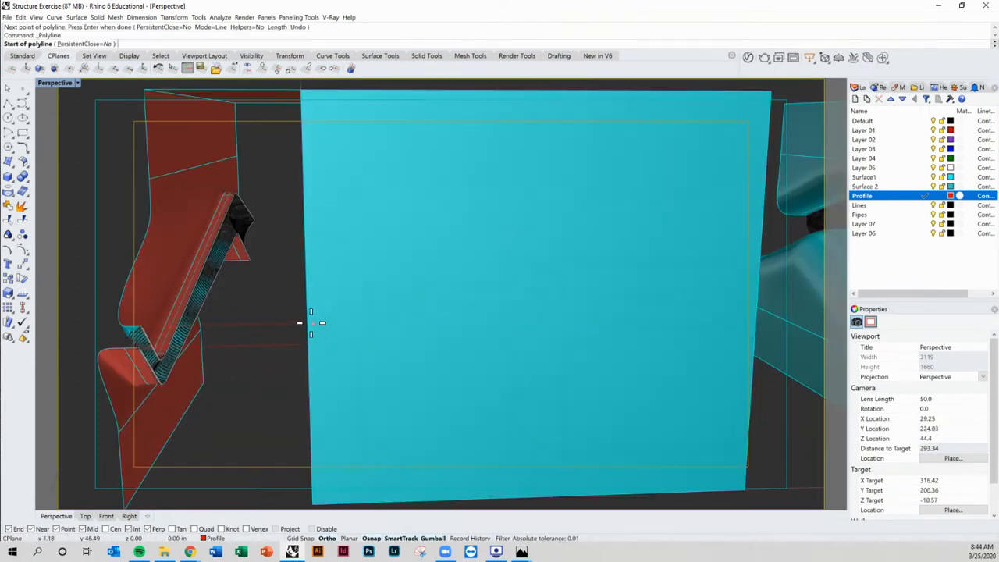
left_click(309, 322)
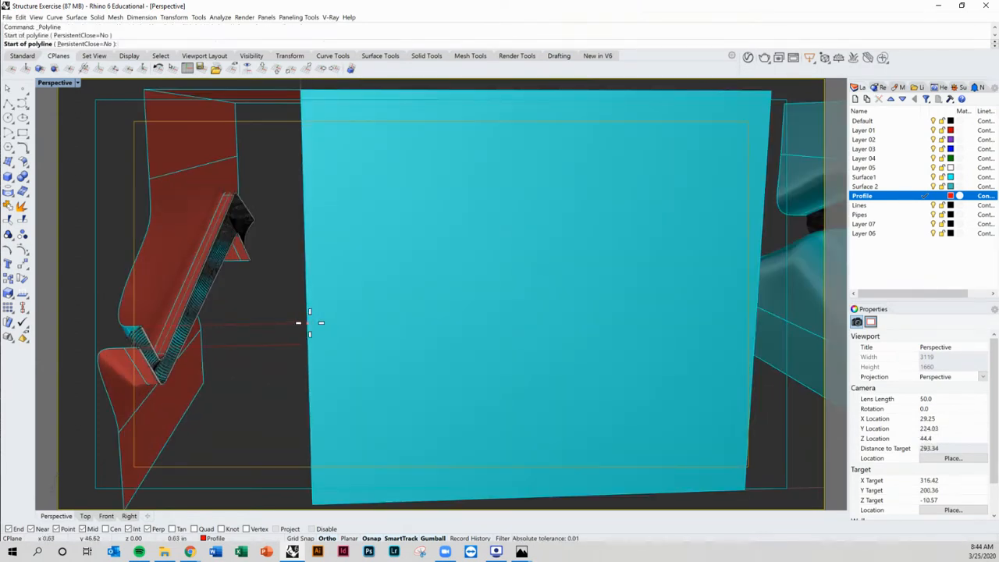
left_click(358, 321)
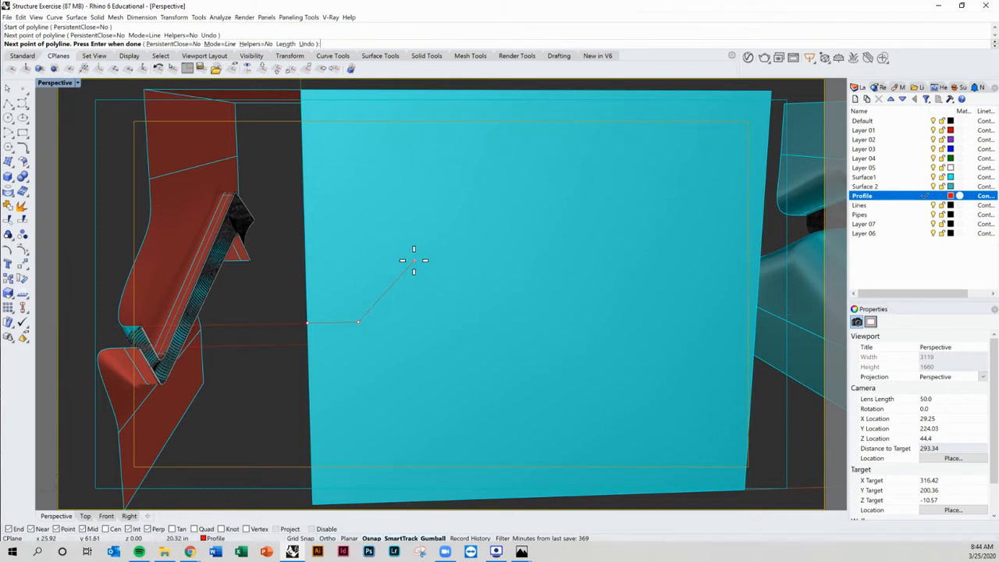
left_click(413, 259)
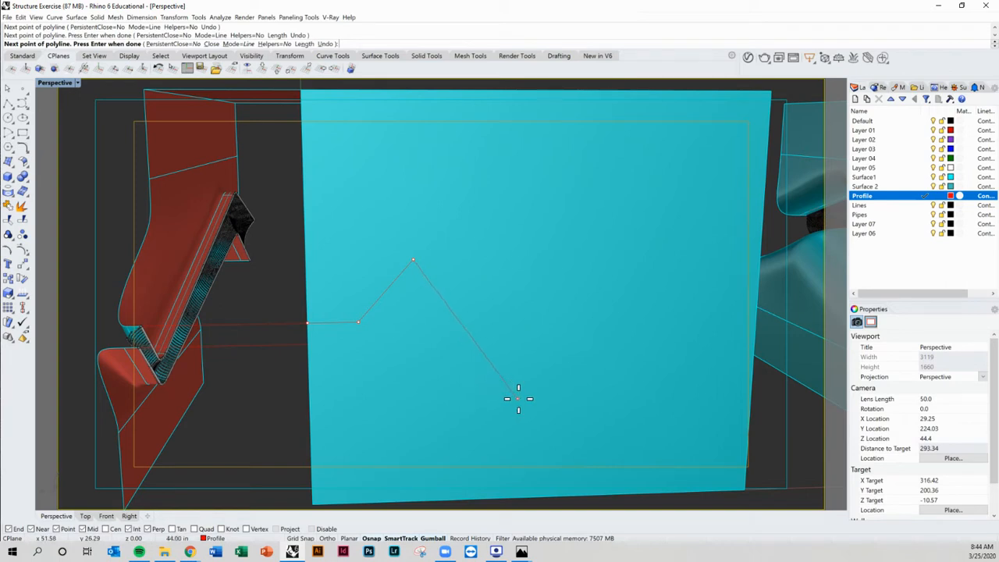
left_click(525, 395)
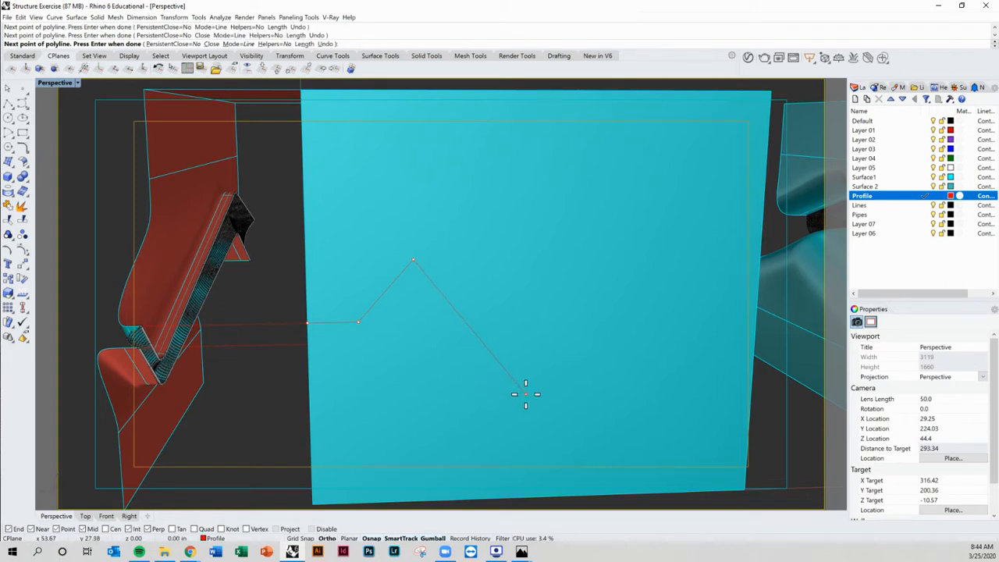
left_click(609, 312)
right_click_drag(622, 317, 640, 317)
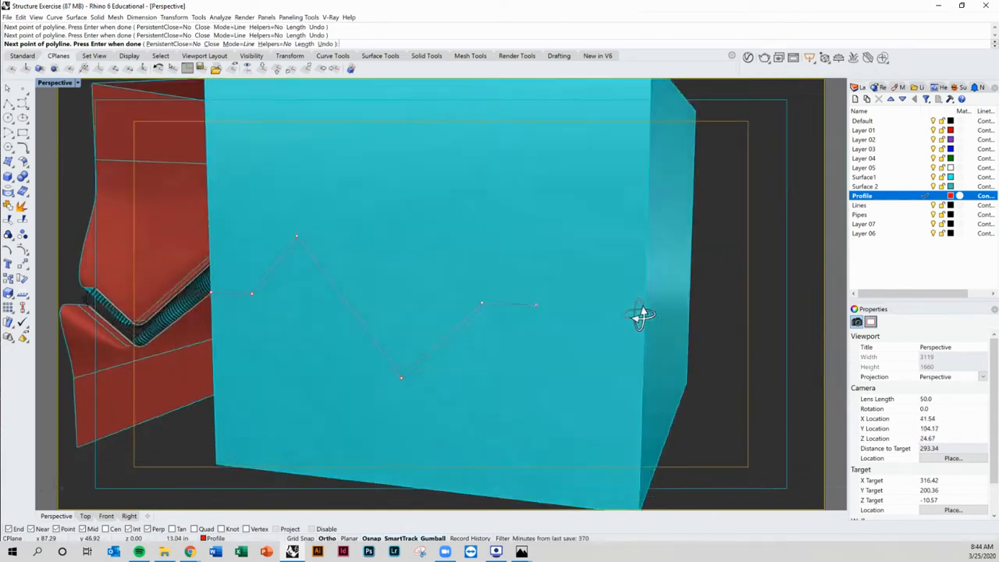
left_click(643, 310)
key("Return")
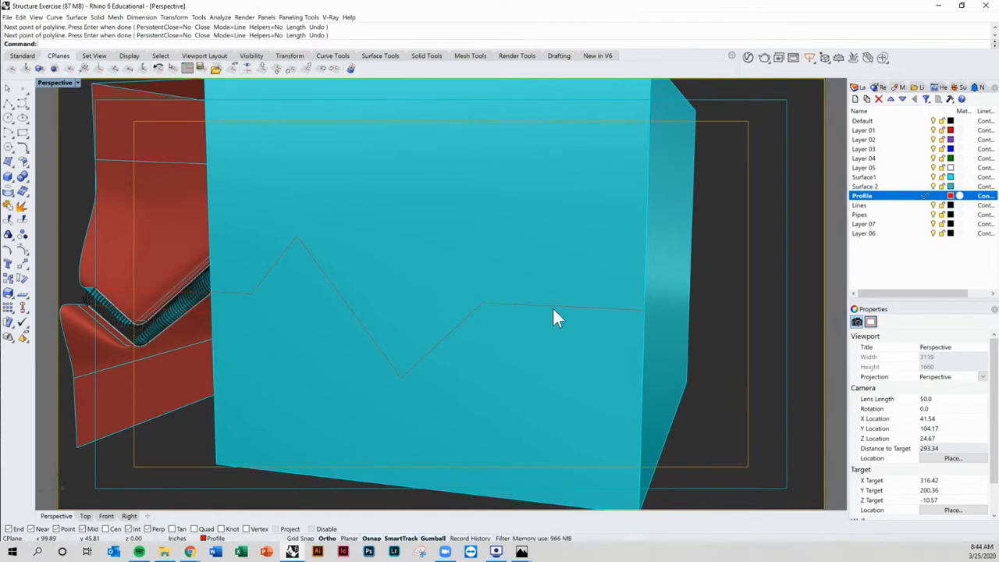
Step: Select the zigzag polyline and move its fourth vertex to the right along the line
scroll(554, 310, "down", 5)
right_click_drag(460, 311, 502, 328)
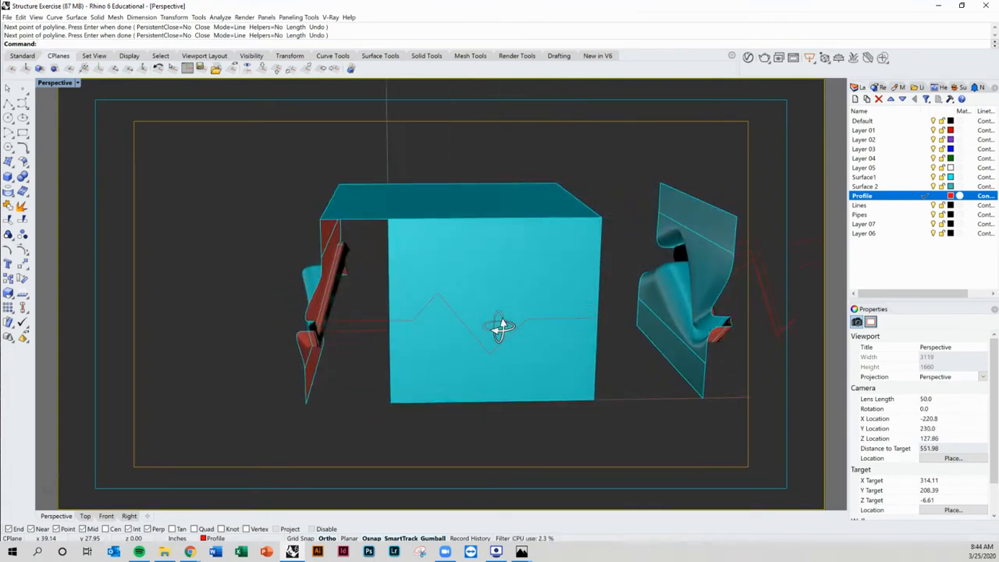
left_click(475, 337)
scroll(527, 331, "up", 3)
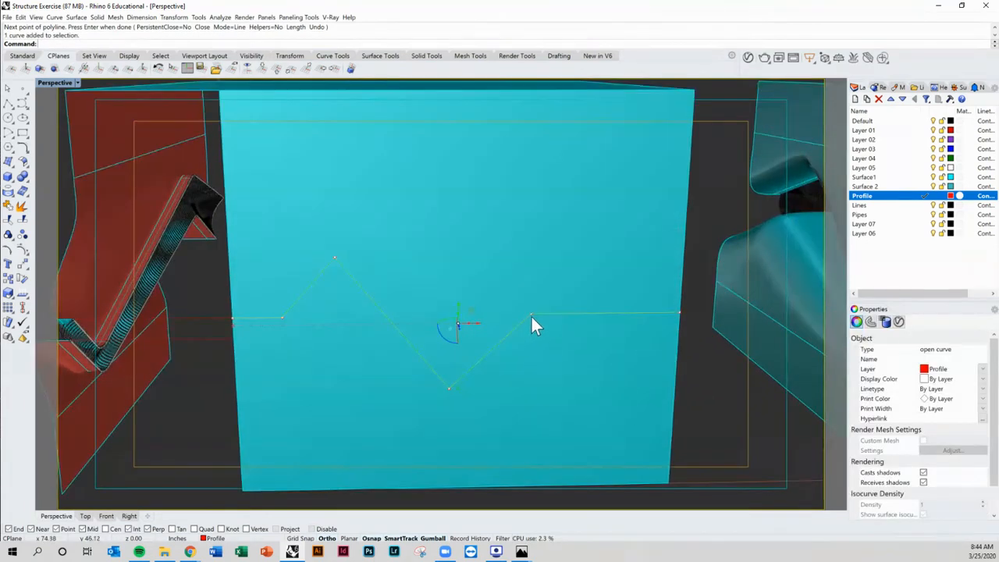
left_click(530, 316)
left_click_drag(549, 315, 601, 316)
scroll(547, 334, "down", 6)
mouse_move(531, 335)
right_mouse_down()
mouse_move(588, 340)
mouse_move(531, 341)
right_mouse_up()
scroll(561, 339, "up", 3)
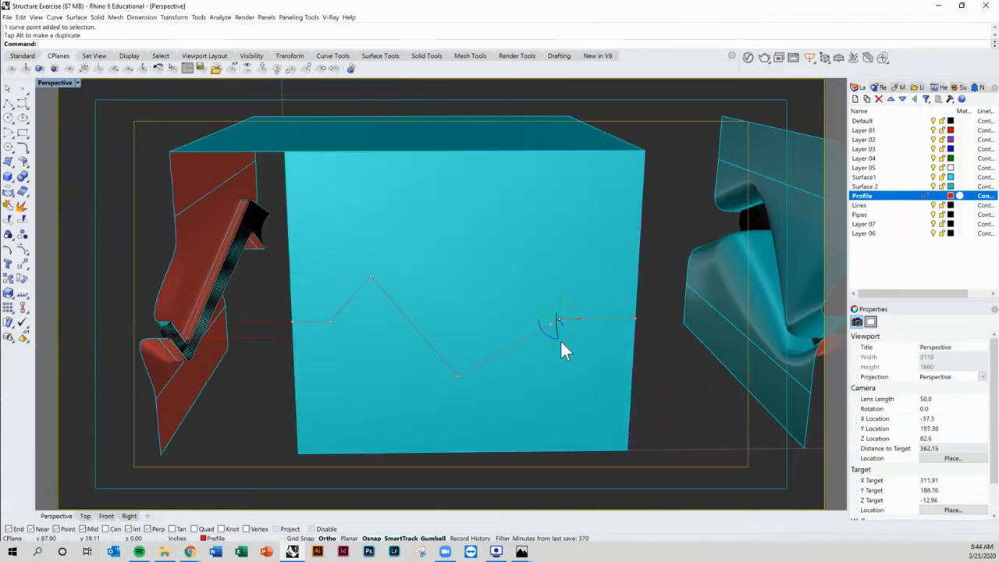
left_click_drag(563, 322, 559, 272)
right_click_drag(415, 352, 469, 329, "shift")
key("ctrl+z")
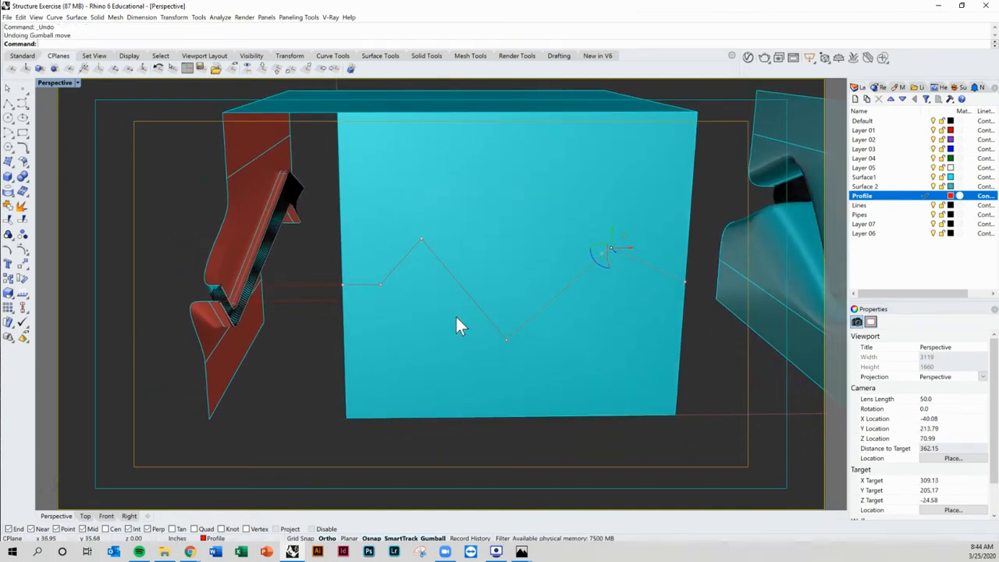
Step: Shift the zigzag's lowest vertex slightly to the right, then clear the selection
left_click(508, 340)
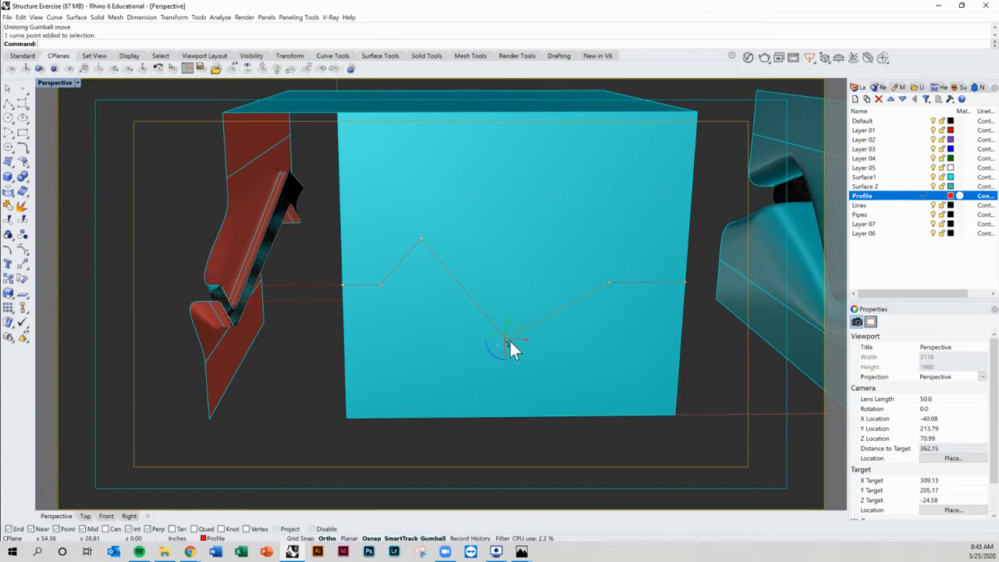
left_click_drag(531, 340, 547, 338)
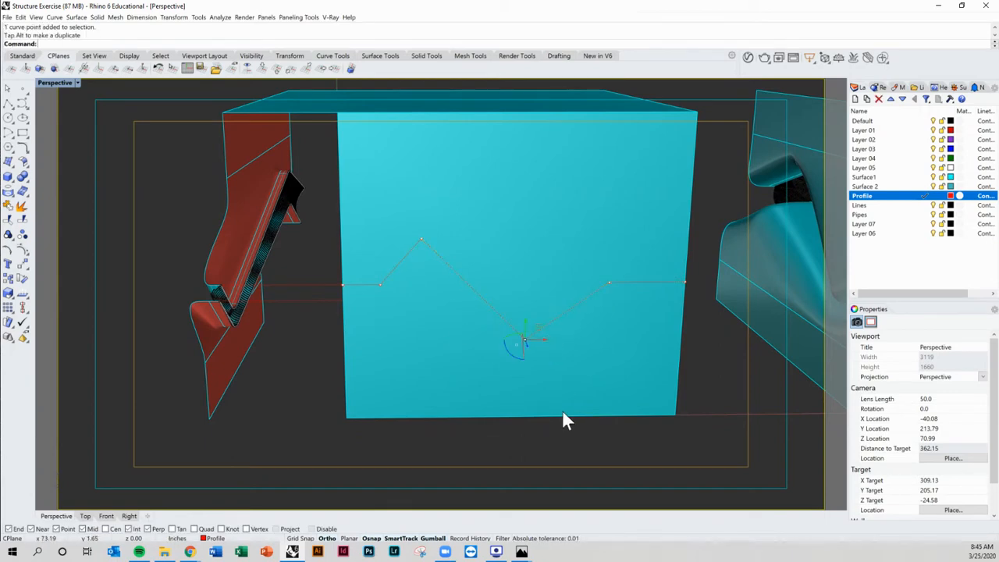
right_click_drag(562, 419, 446, 327)
key("Escape")
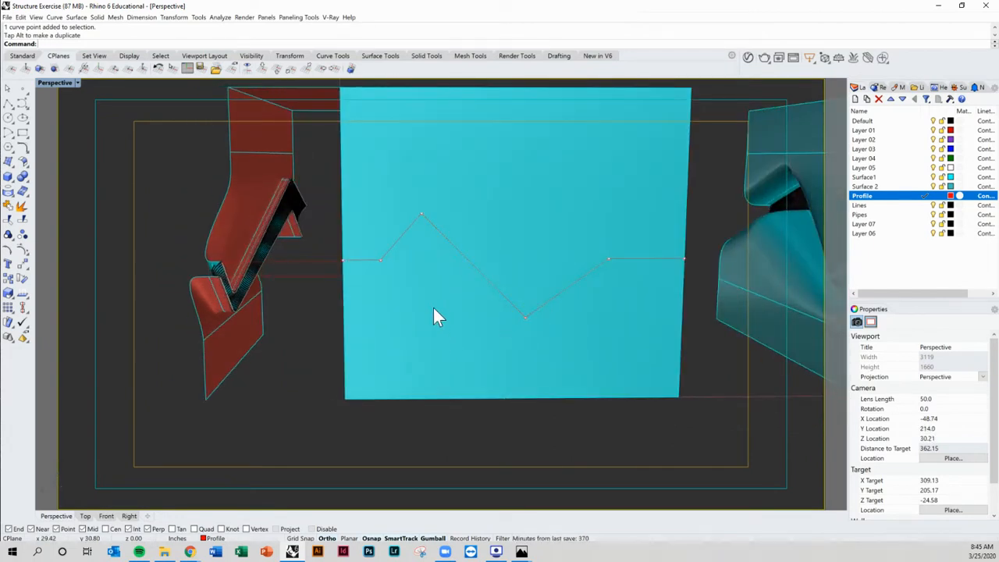
Step: Copy the zigzag polyline downward, using its left end point as the base point
left_click(488, 281)
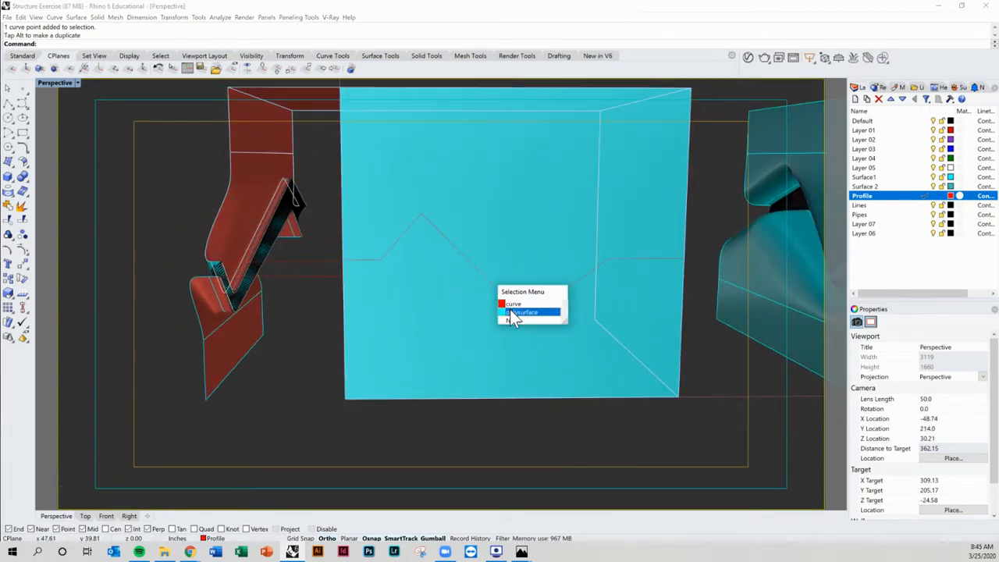
left_click(510, 306)
type("Cop")
key("Return")
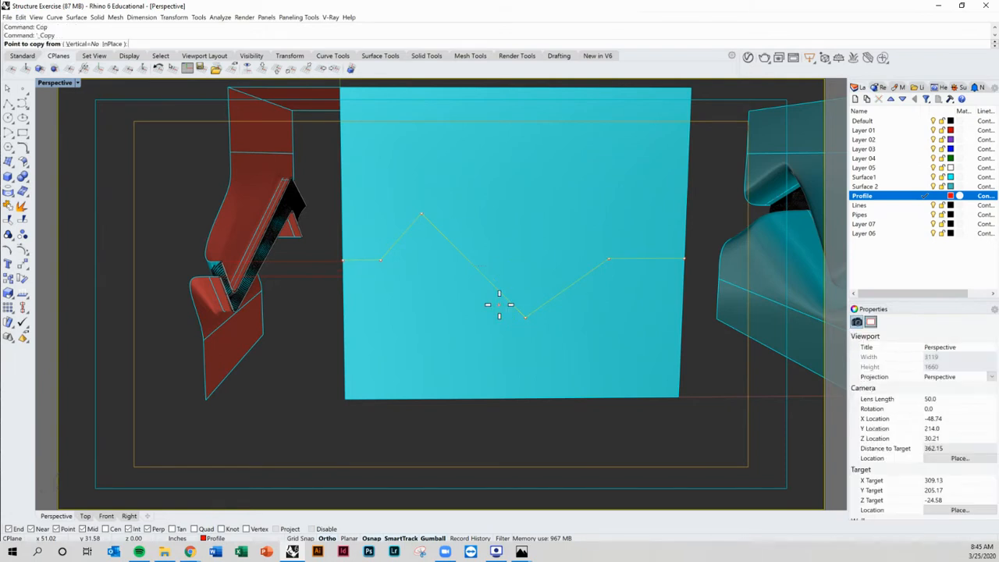
right_click_drag(508, 306, 521, 309)
scroll(391, 266, "up", 1)
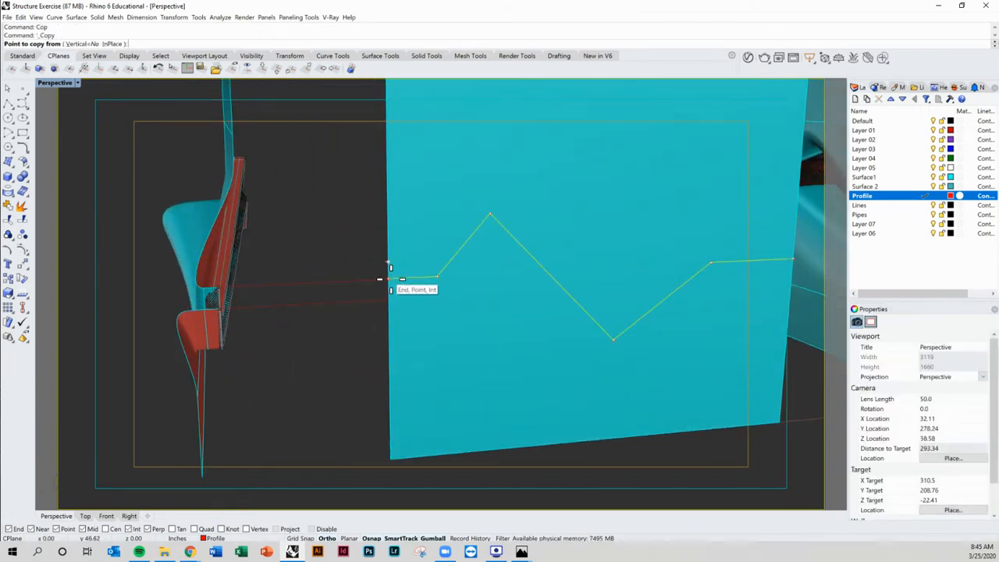
left_click(390, 266)
left_click(388, 306)
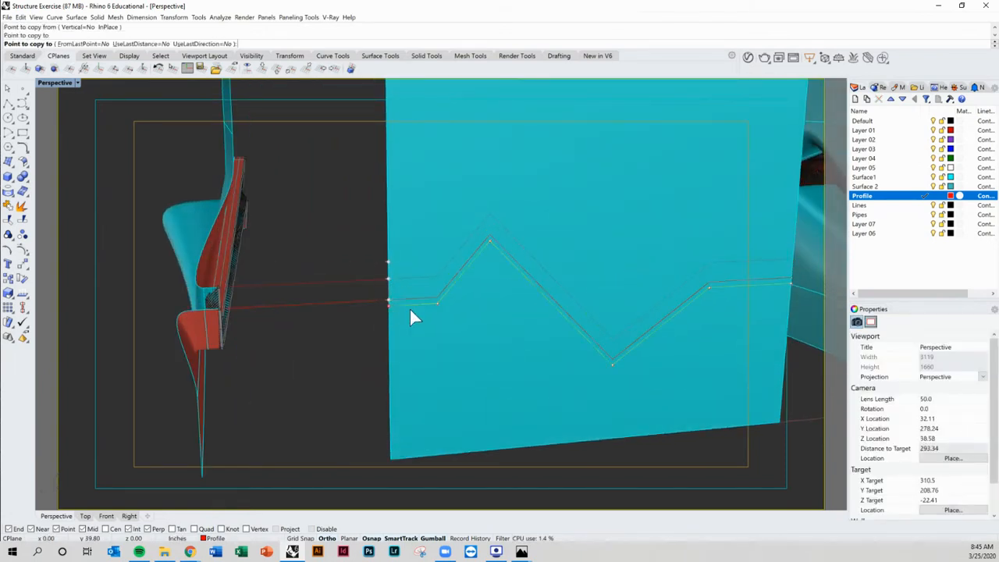
key("Return")
Step: Lower the copied zigzag's peak vertex
right_click_drag(470, 279, 436, 264)
left_click(465, 272)
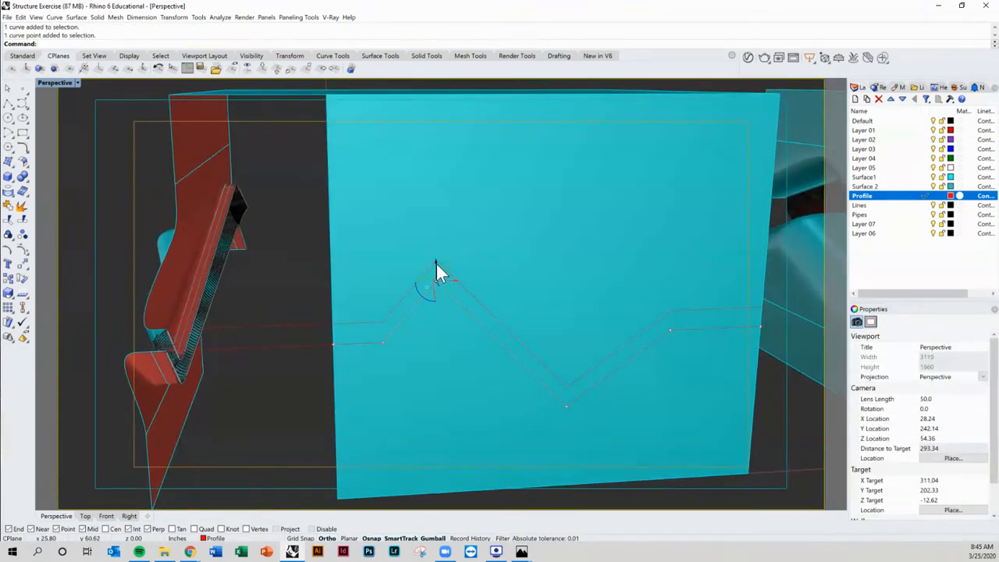
left_click_drag(436, 265, 437, 285)
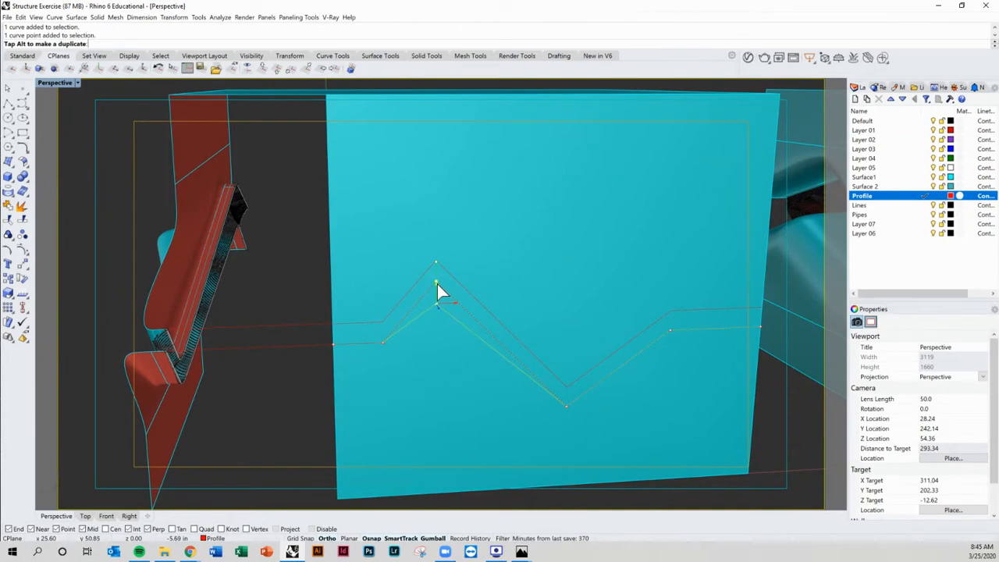
Step: Lower the copied zigzag's bottom vertex
right_click_drag(439, 284, 526, 349)
left_click(529, 349)
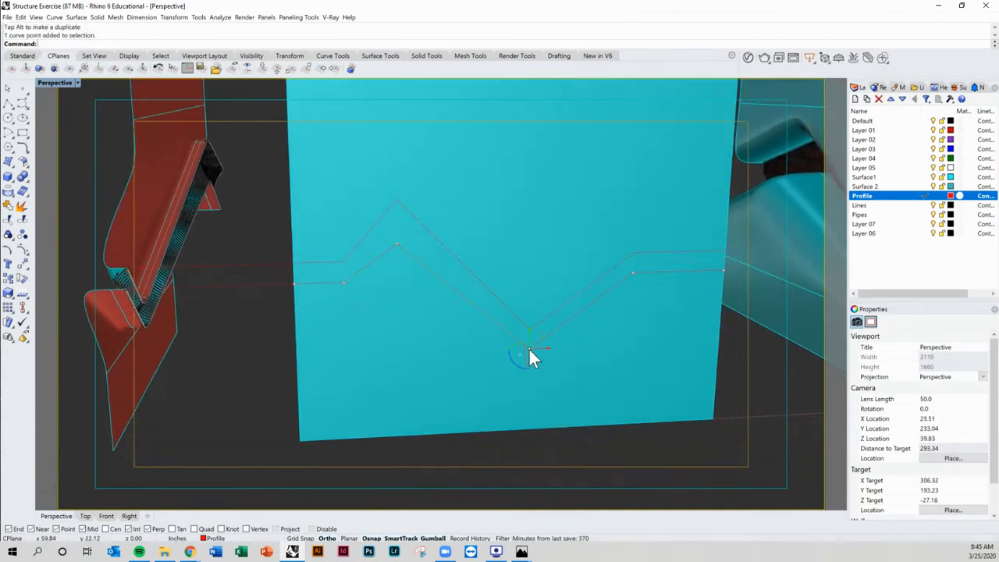
left_click_drag(529, 331, 537, 373)
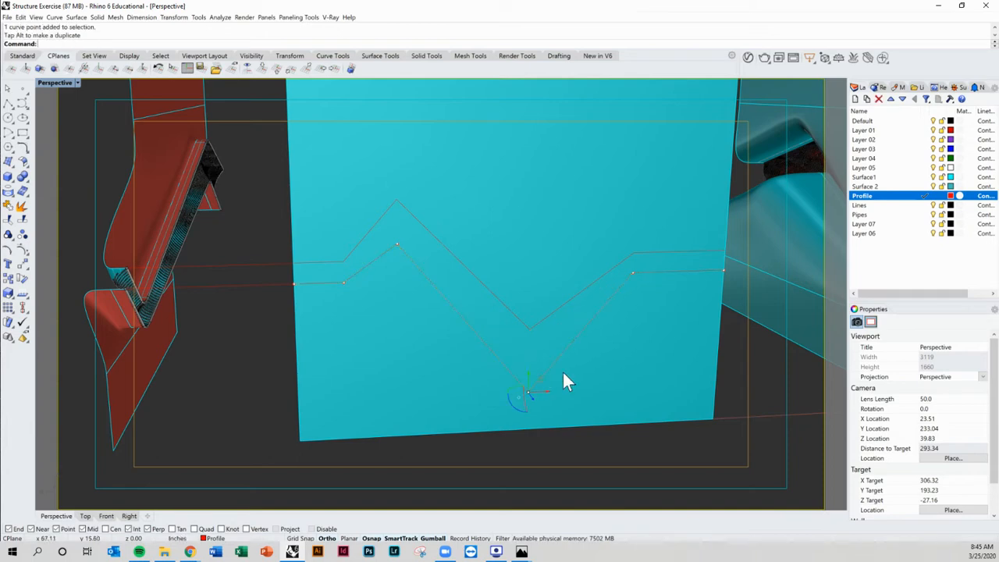
mouse_move(577, 373)
right_mouse_down()
mouse_move(554, 375)
mouse_move(568, 380)
right_mouse_up()
scroll(341, 225, "up", 3)
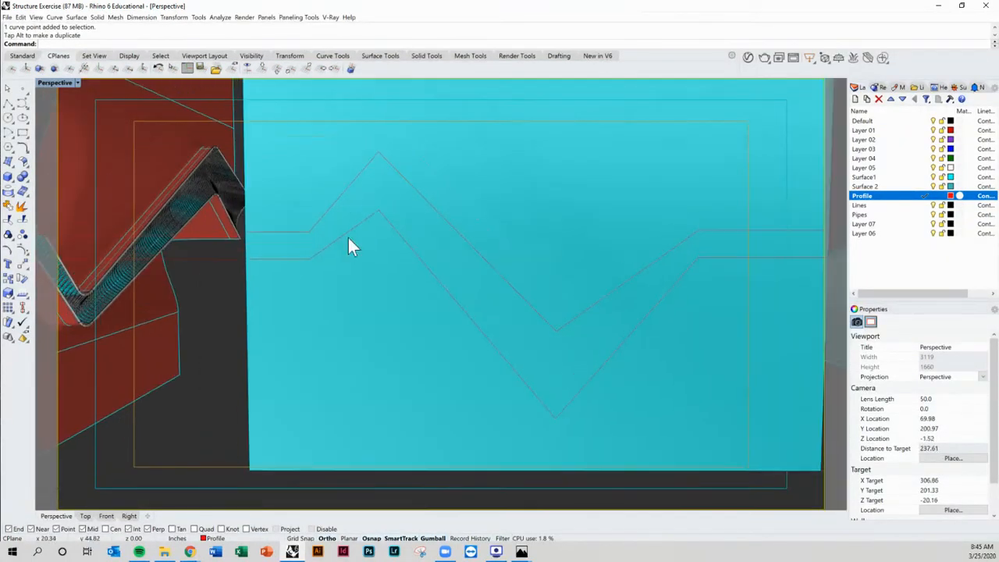
Step: Shift the copied zigzag's second vertex to the right along the horizontal segment
left_click(348, 234)
left_click(371, 214)
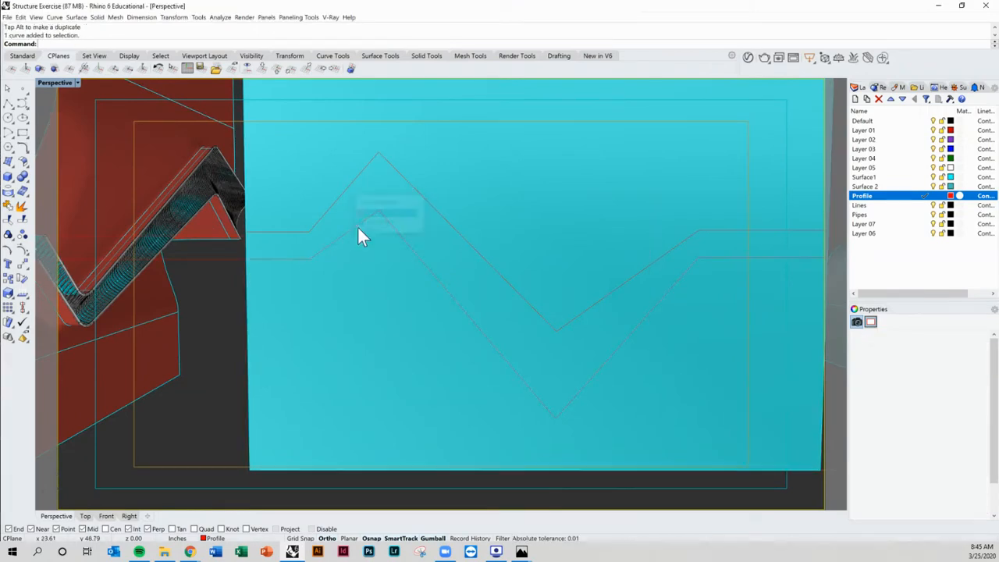
left_click(310, 258)
left_click_drag(312, 260, 347, 258)
key("Escape")
Step: Nudge the copied zigzag's second vertex a little further to the right
scroll(385, 306, "down", 4)
right_click_drag(386, 307, 417, 289)
scroll(417, 290, "up", 4)
left_click(419, 282)
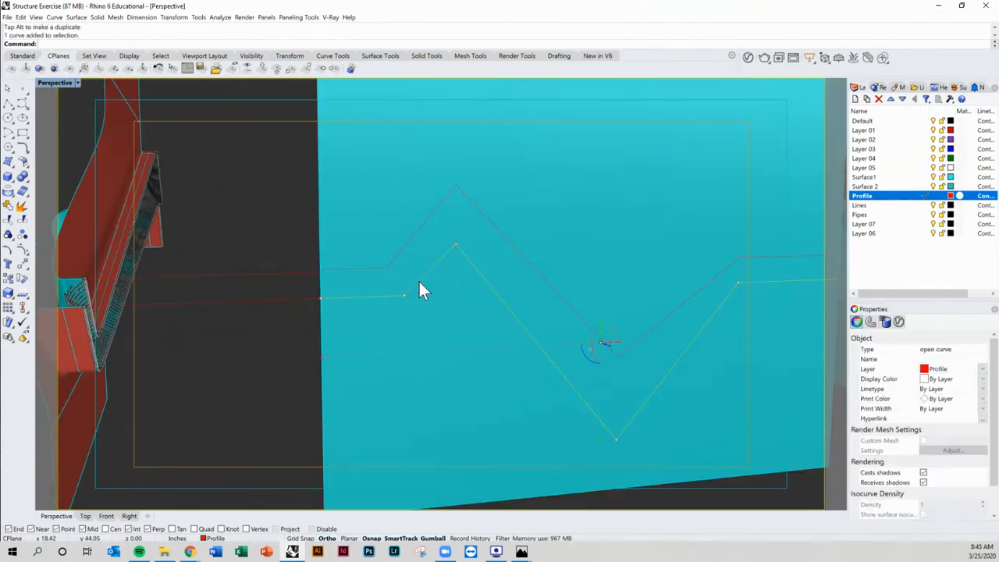
left_click(404, 296)
left_click_drag(423, 296, 435, 295)
key("Escape")
Step: Fine-tune the position of the copied zigzag's second vertex
scroll(481, 346, "down", 4)
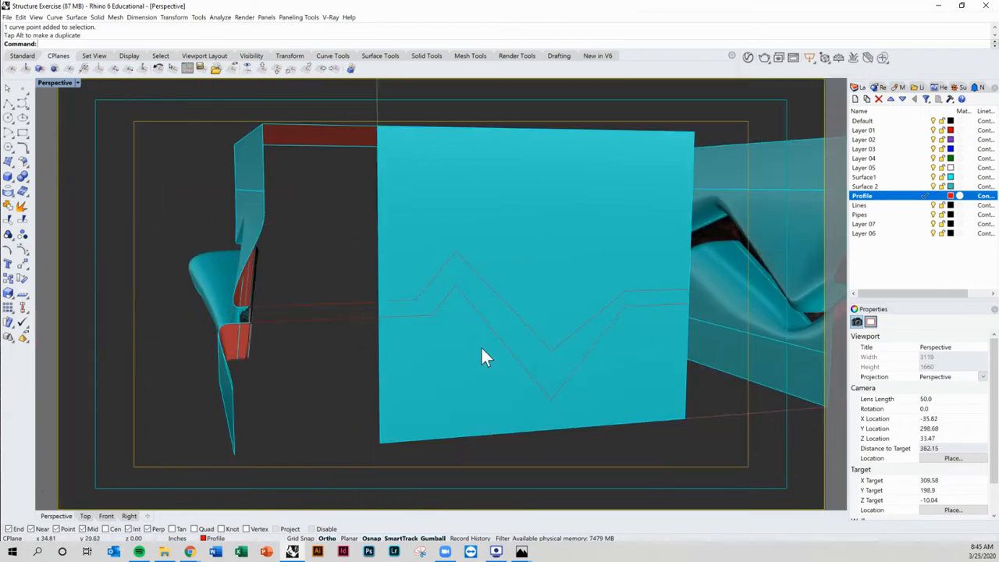
right_click_drag(481, 346, 397, 307)
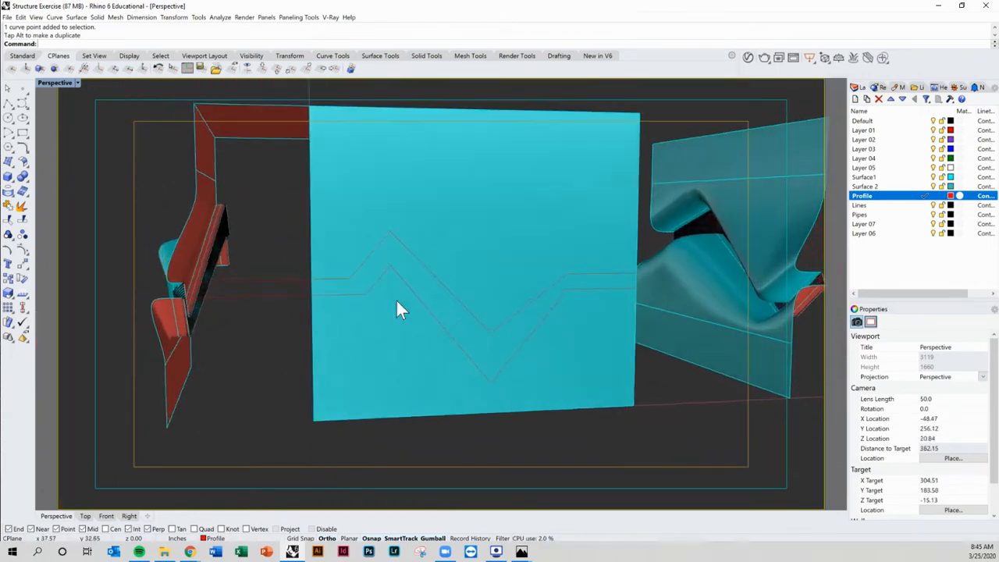
scroll(373, 295, "up", 3)
left_click(368, 297)
left_click(361, 296)
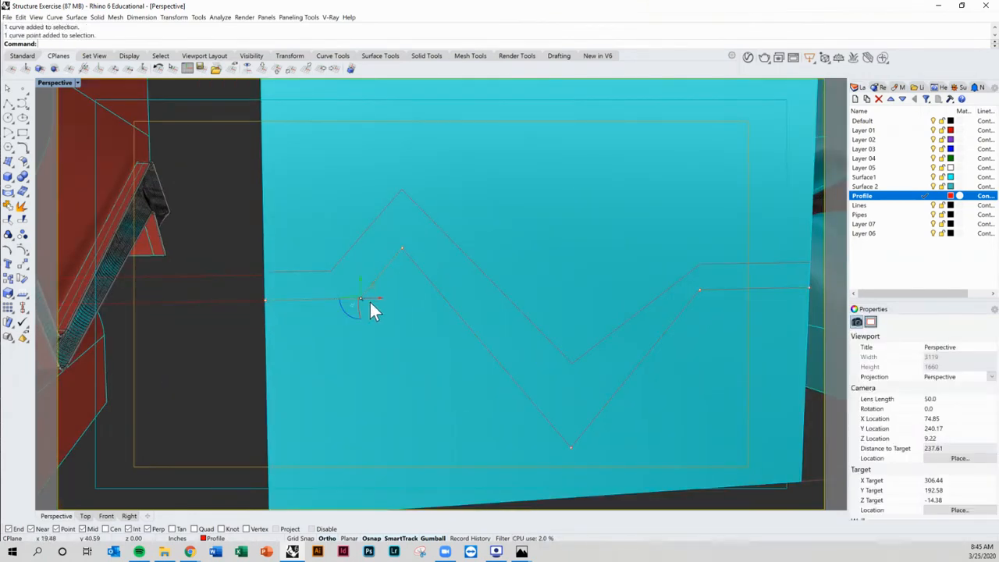
left_click_drag(371, 296, 373, 295)
scroll(380, 302, "down", 5)
right_click_drag(433, 336, 467, 317, "shift")
key("Escape")
Step: Nudge the copied zigzag's fifth vertex slightly
scroll(484, 293, "up", 3)
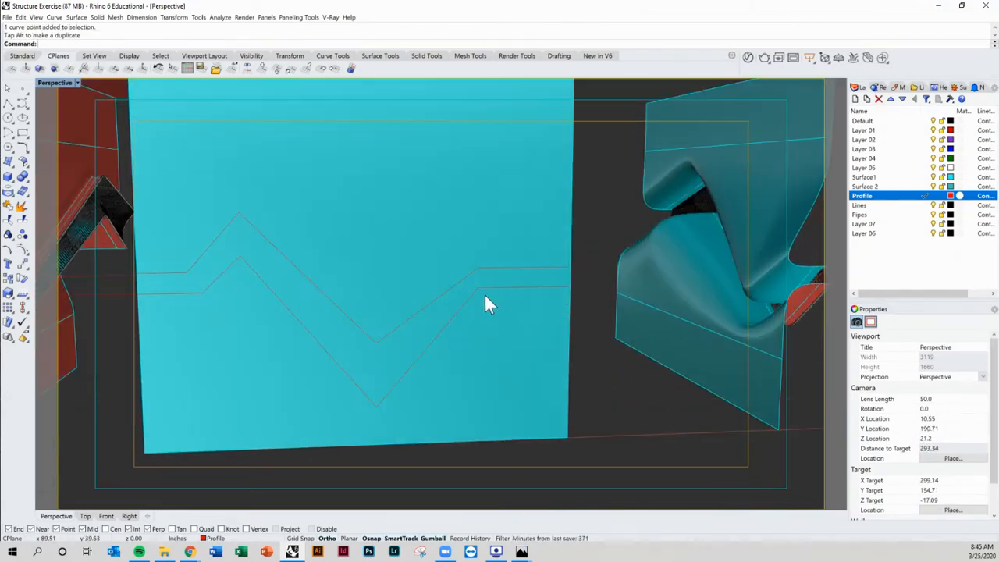
left_click(468, 294)
left_click(490, 317)
scroll(485, 288, "up", 2)
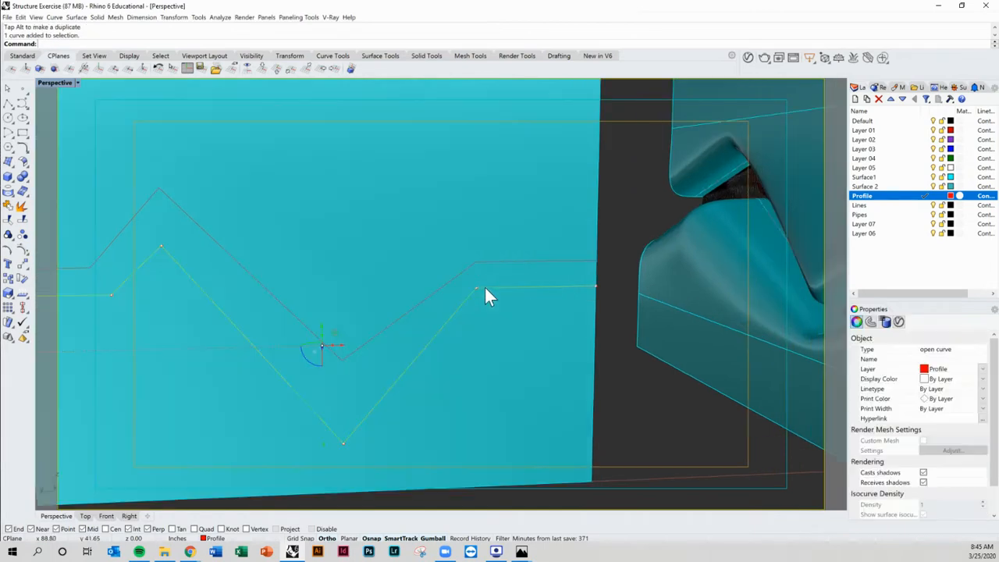
left_click(476, 287)
left_click_drag(493, 288, 494, 288)
scroll(494, 288, "down", 5)
Step: Try filleting the upper zigzag's peak corner with a radius of 6, and undo it
right_click_drag(513, 339, 419, 252)
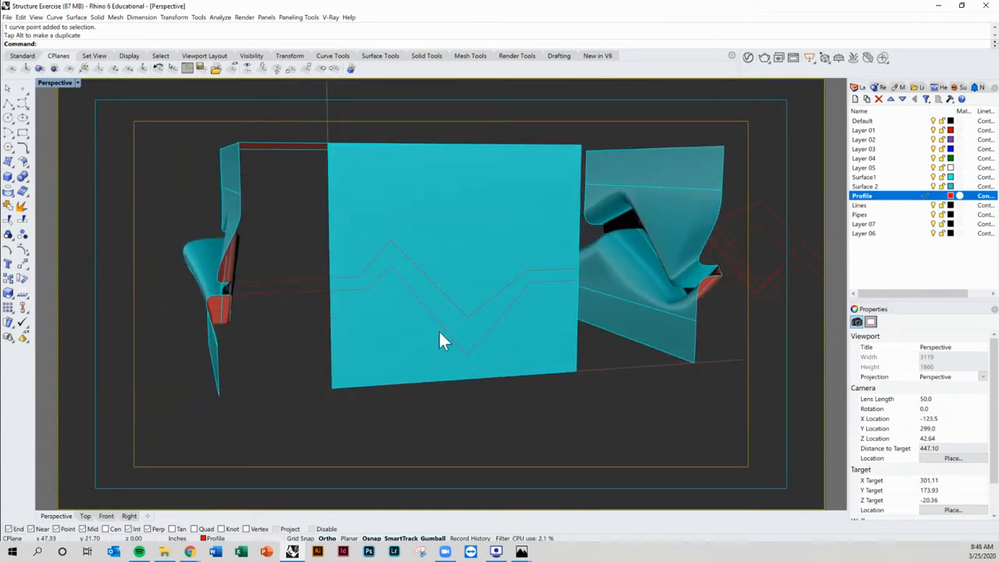
right_click_drag(442, 336, 367, 329)
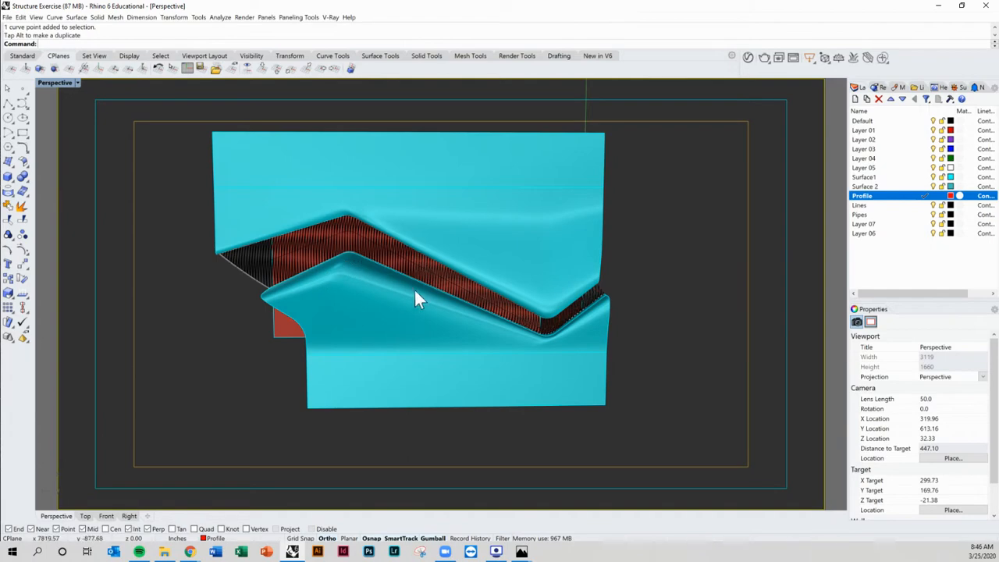
right_click_drag(415, 290, 378, 294)
scroll(330, 251, "up", 4)
right_click_drag(330, 250, 359, 256)
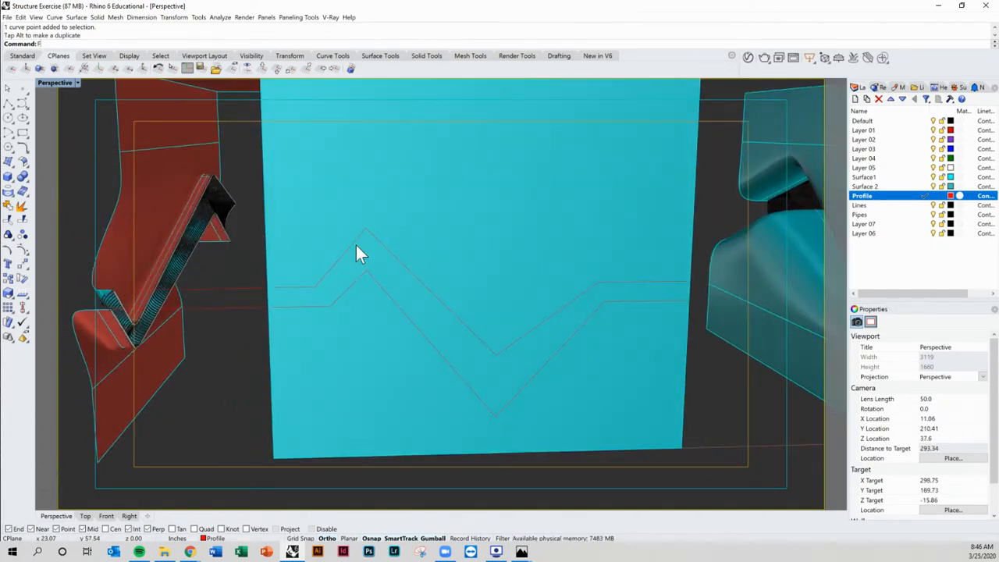
key("Return")
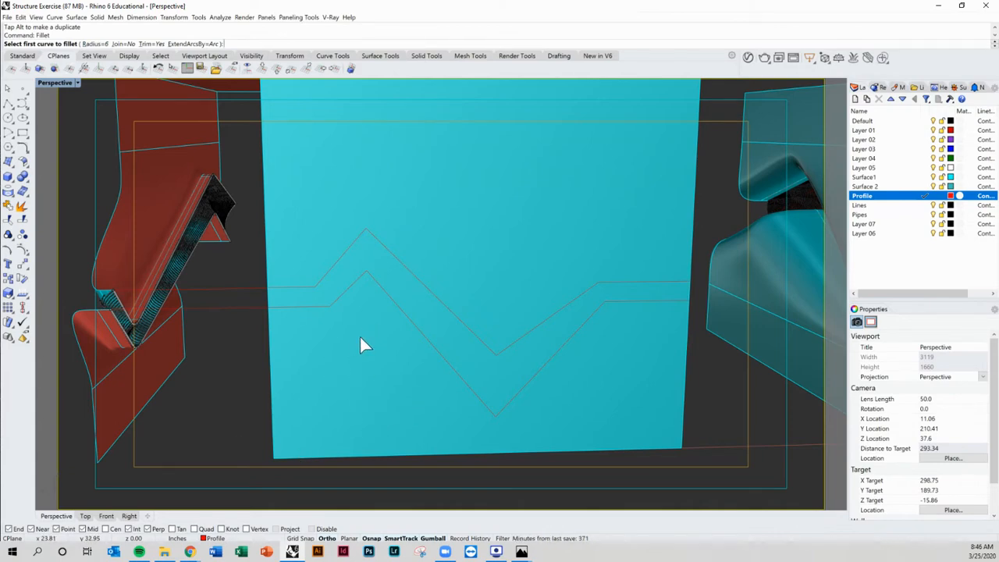
right_click_drag(361, 338, 366, 340)
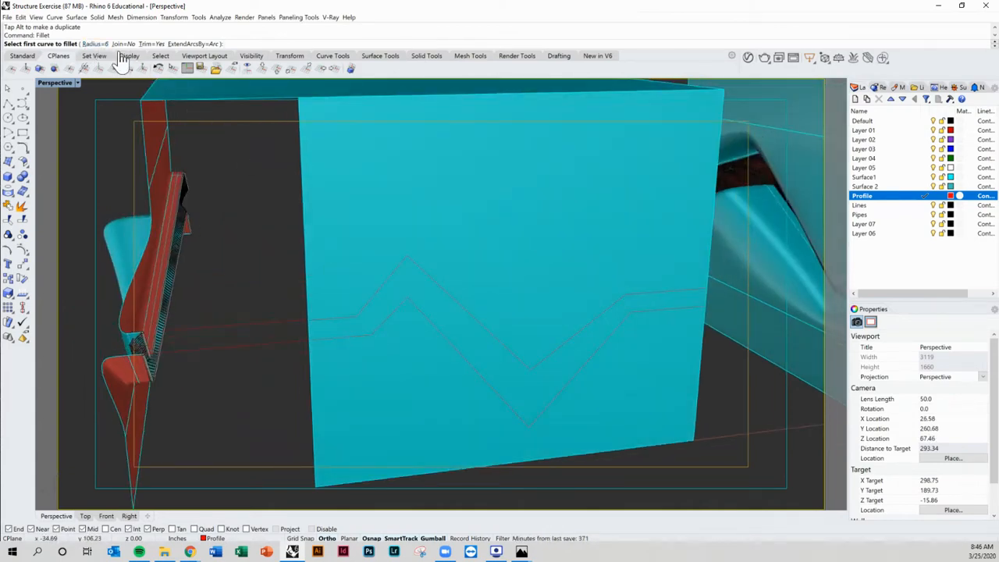
scroll(422, 301, "up", 3)
left_click(382, 245)
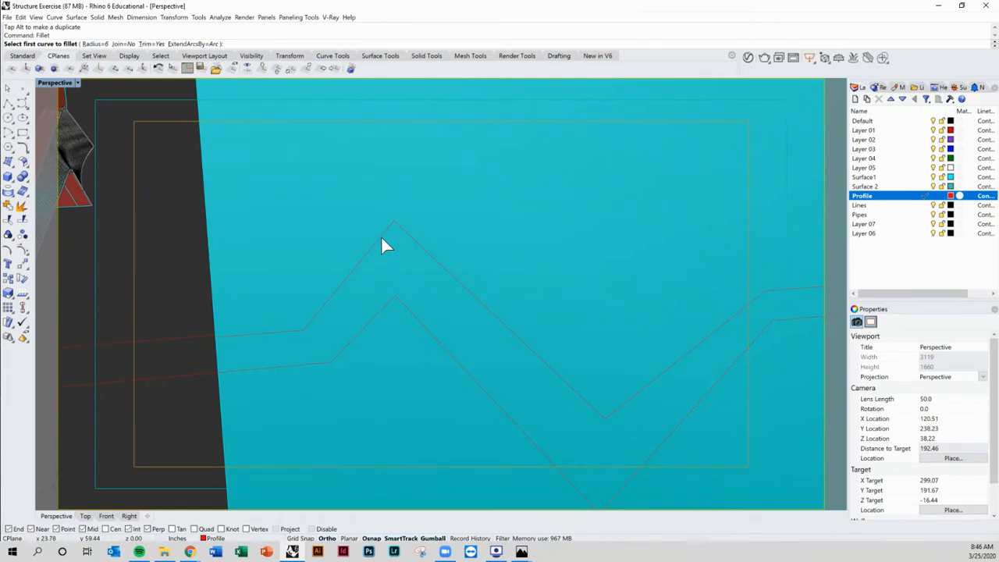
left_click(398, 237)
scroll(435, 363, "down", 5)
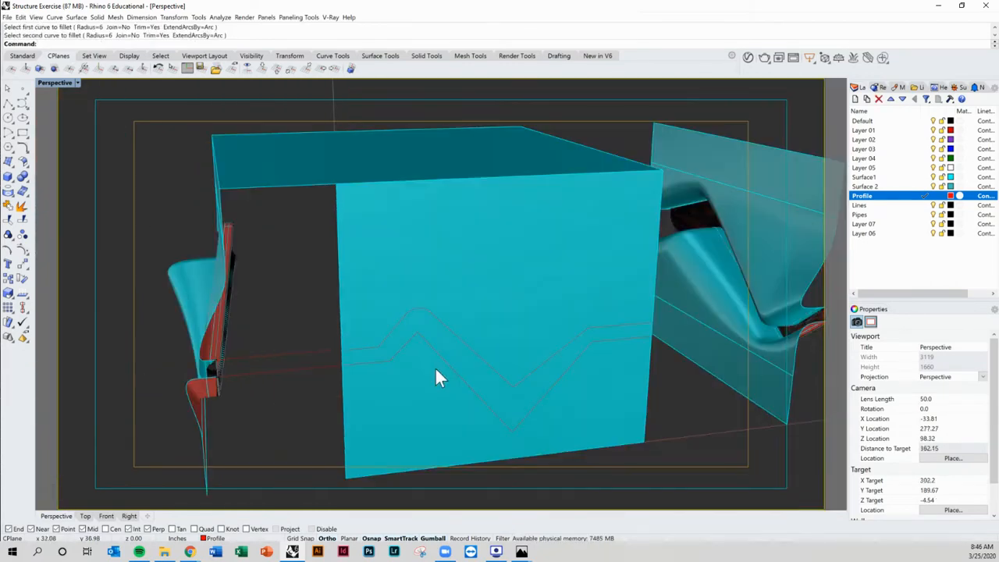
scroll(430, 339, "up", 4)
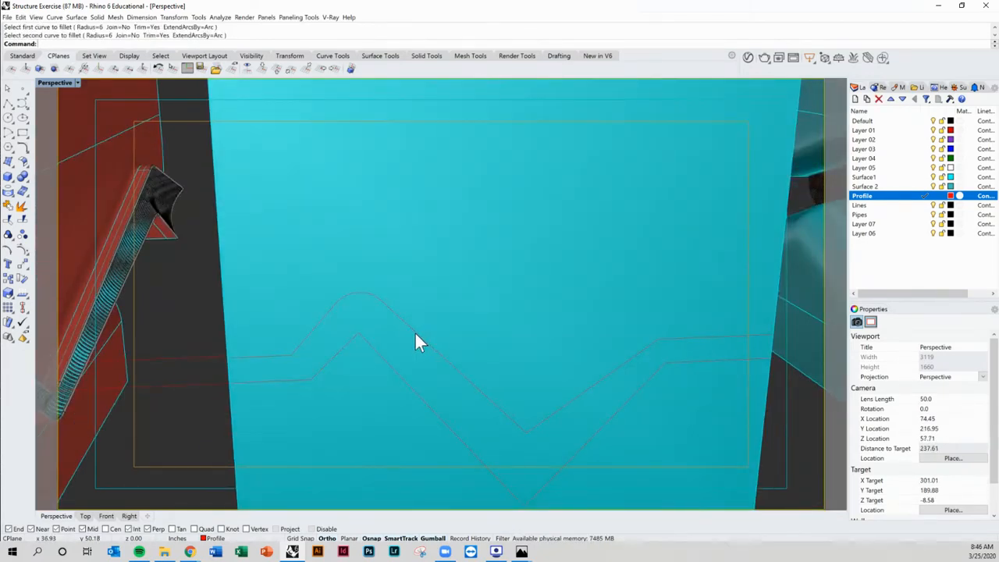
key("ctrl+z")
Step: Fillet the upper zigzag's peak corner with a radius of 3
left_click(378, 334)
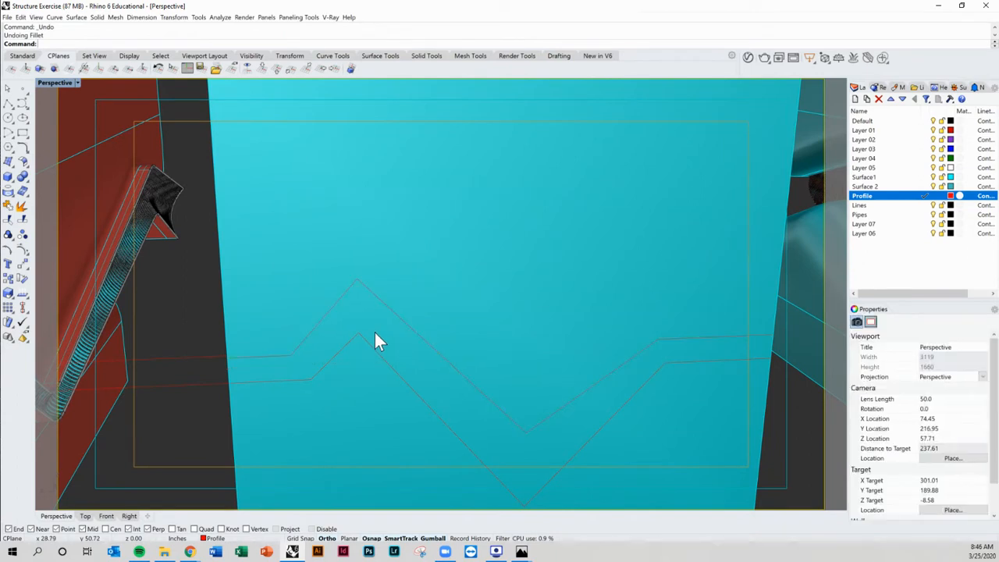
key("Return")
type("3")
key("Return")
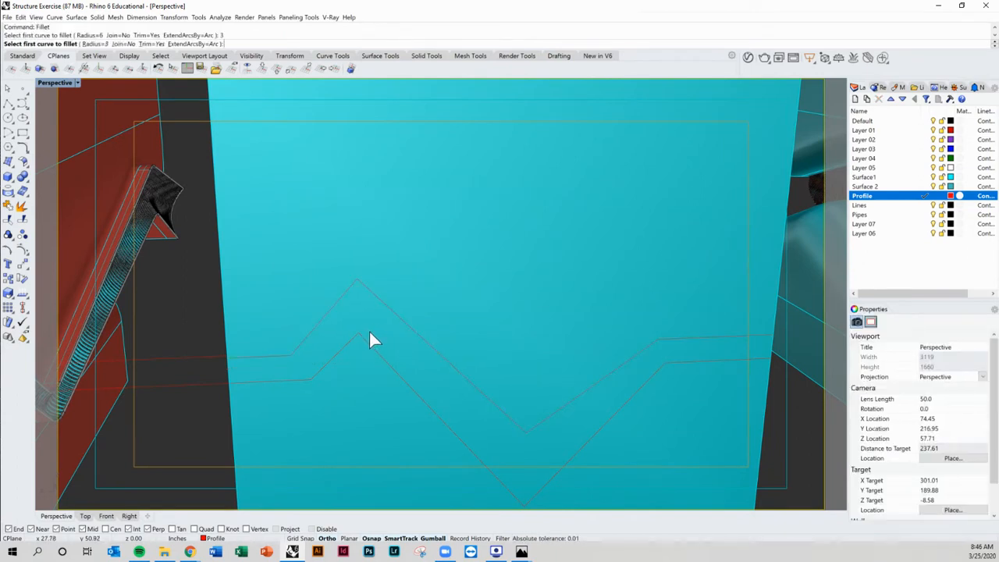
left_click(370, 295)
left_click(350, 291)
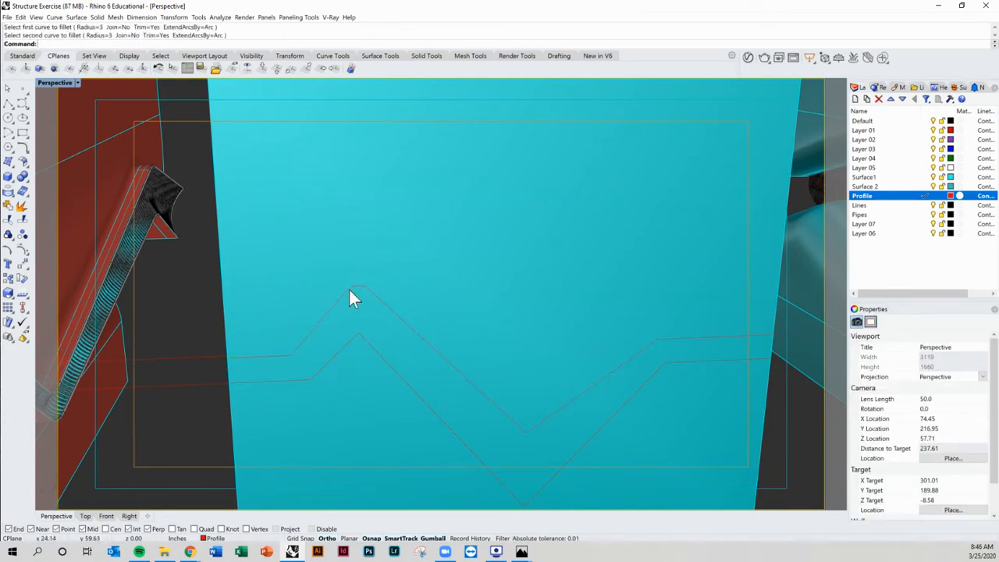
Step: Fillet the upper zigzag's bottom corner and its right bend with the same radius
right_click_drag(395, 363, 455, 396)
right_click(439, 420)
left_click(437, 415)
left_click(473, 418)
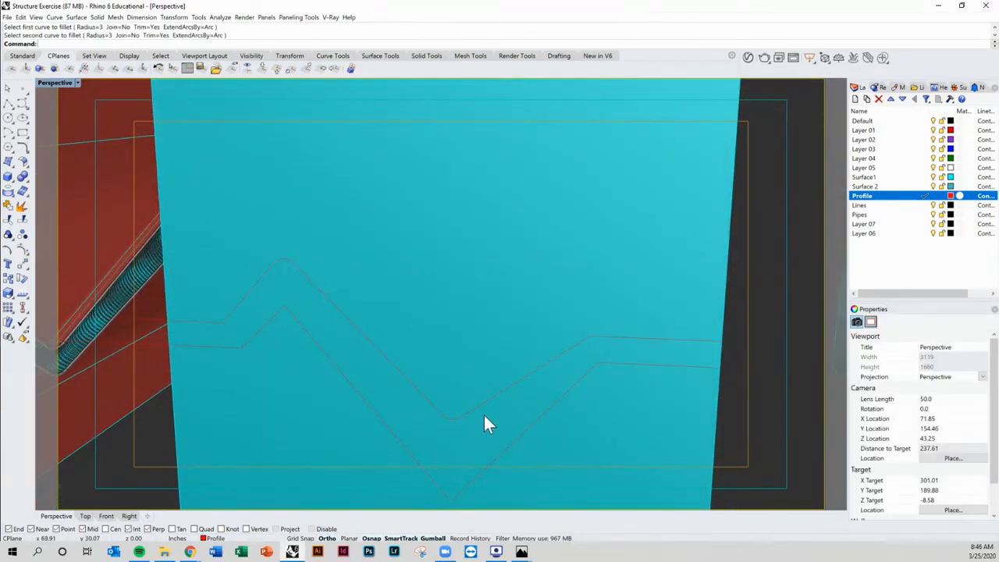
right_click(559, 370)
left_click(581, 342)
left_click(600, 337)
Step: Fillet the lower zigzag's bottom corner and its left bend with radius 3
right_click(609, 370)
scroll(590, 369, "down", 2)
right_click_drag(579, 377, 502, 442)
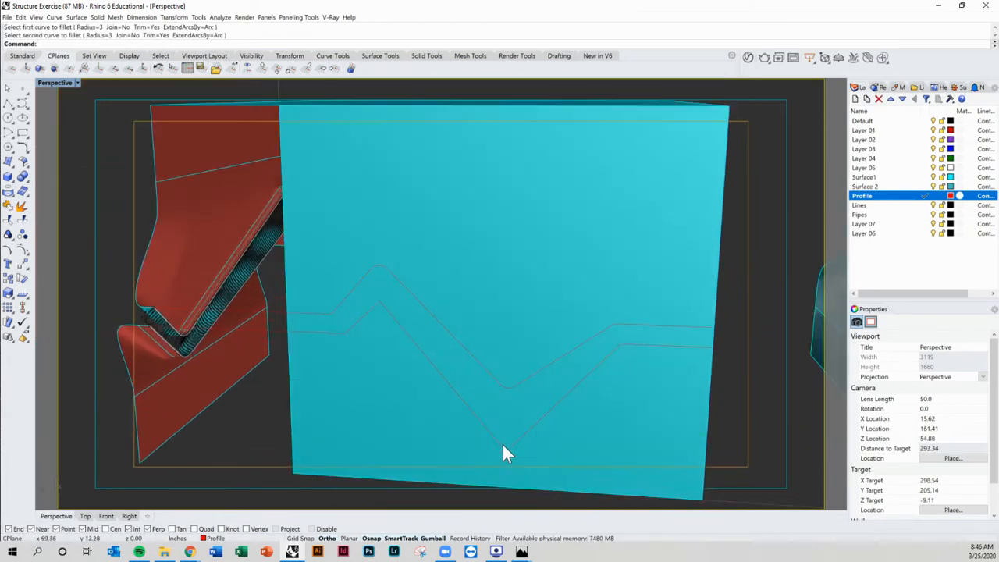
left_click(512, 444)
left_click(499, 442)
scroll(499, 442, "down", 5)
scroll(430, 361, "up", 5)
right_click(429, 361)
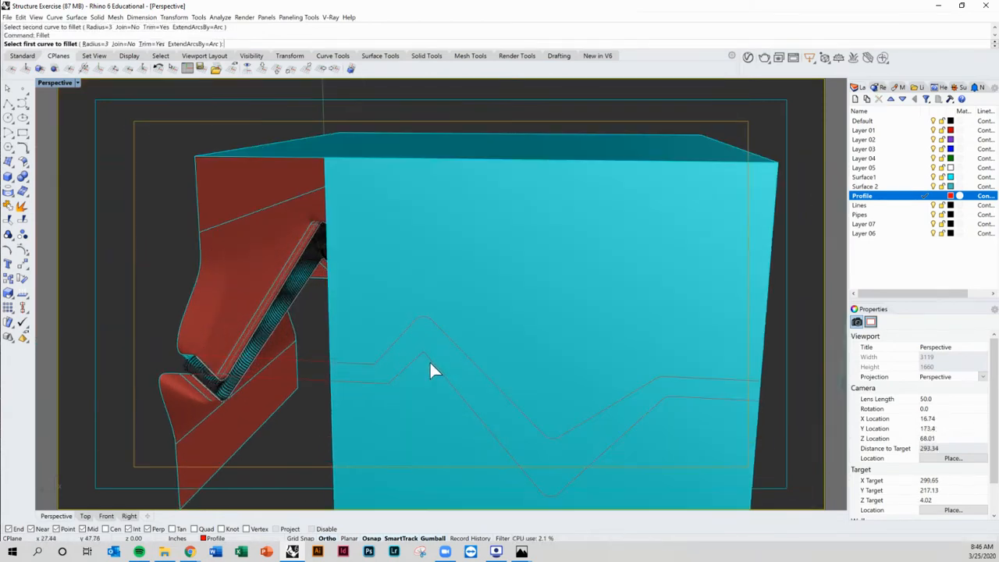
left_click(417, 356)
left_click(383, 384)
Step: Orbit and zoom around the model to inspect the filleted zigzag profiles and pipe ends
scroll(383, 384, "up", 3)
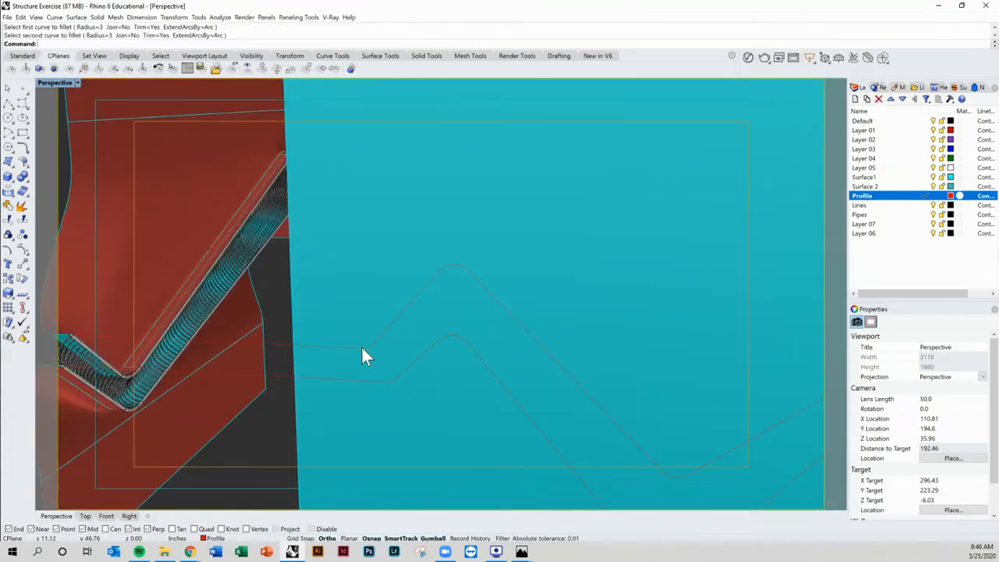
scroll(431, 382, "down", 3)
right_click_drag(430, 381, 529, 399)
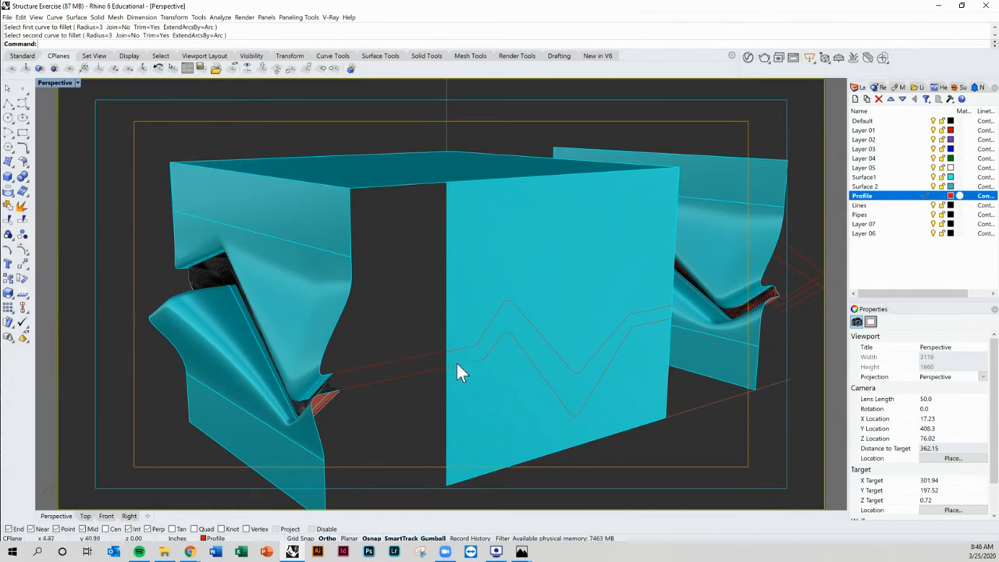
scroll(458, 366, "up", 5)
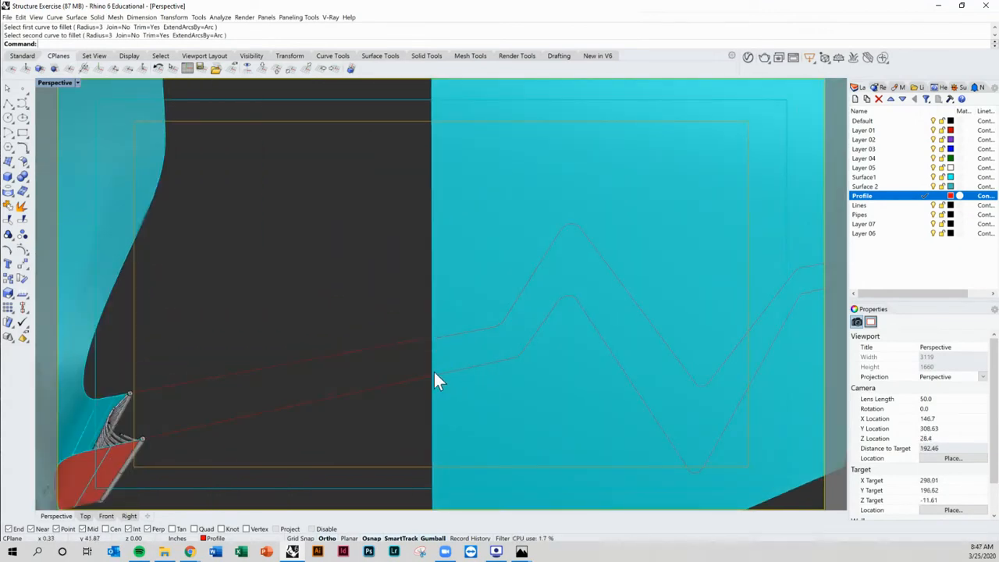
scroll(453, 366, "down", 5)
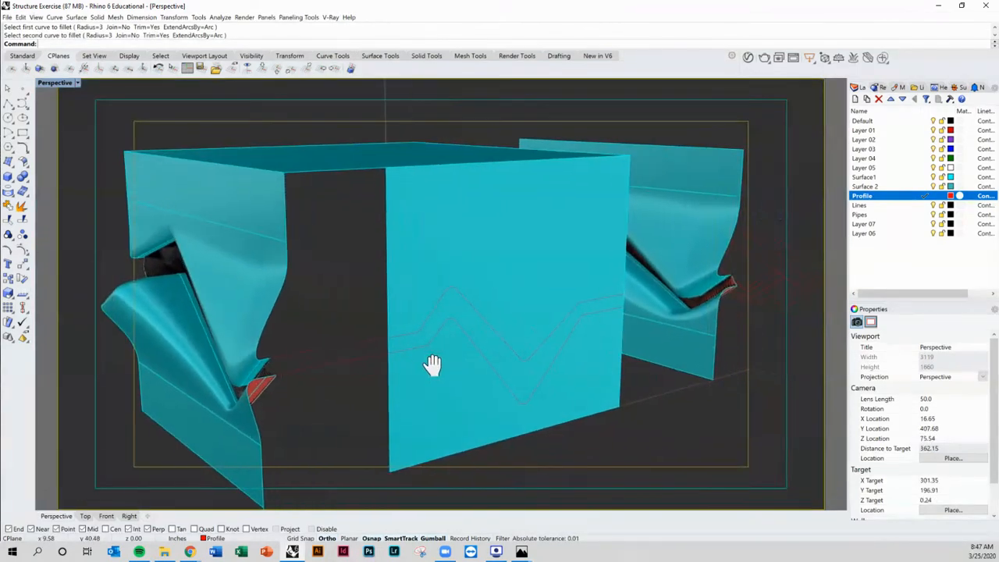
right_click_drag(435, 303, 416, 360)
right_click_drag(460, 363, 332, 381, "shift")
scroll(614, 320, "up", 8)
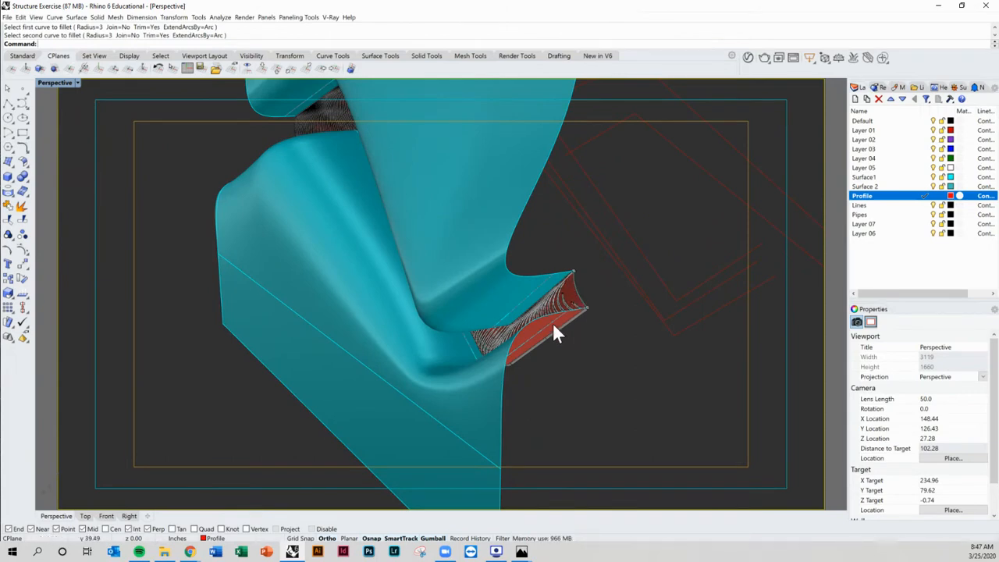
Step: Hide the central box and the left wall with its pipes
scroll(554, 334, "down", 8)
right_click_drag(439, 380, 415, 378)
scroll(418, 347, "down", 4)
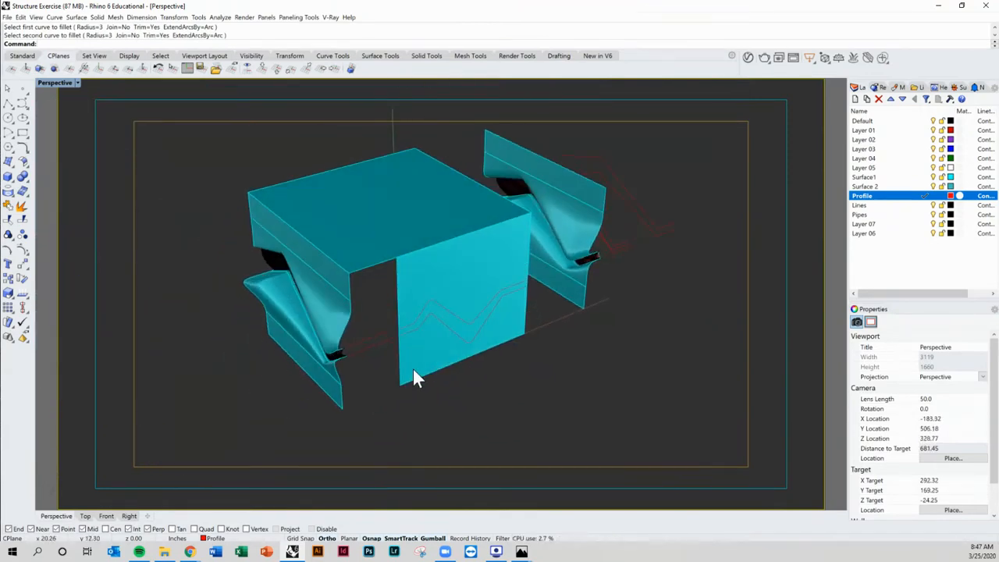
left_click_drag(356, 404, 250, 202)
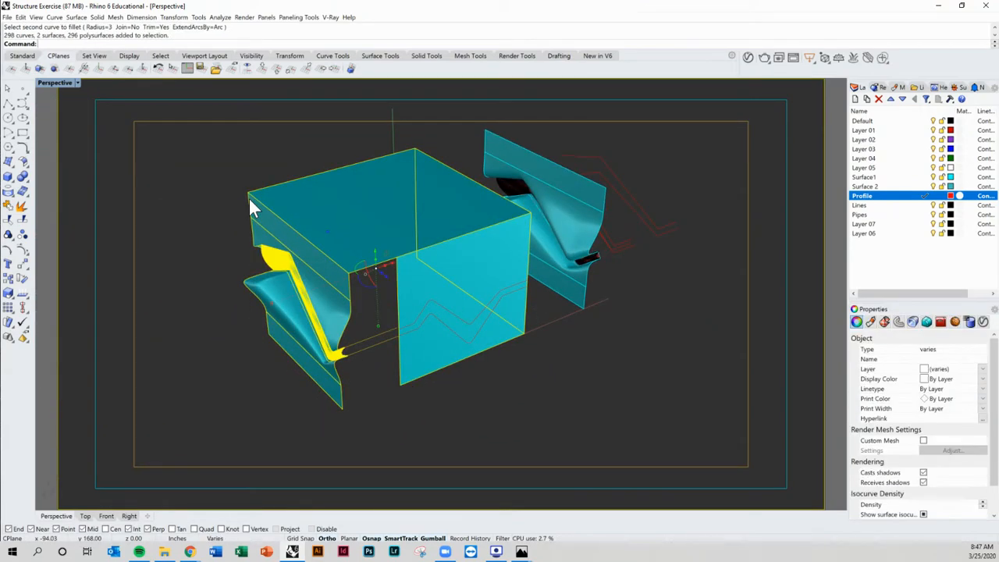
key("Return")
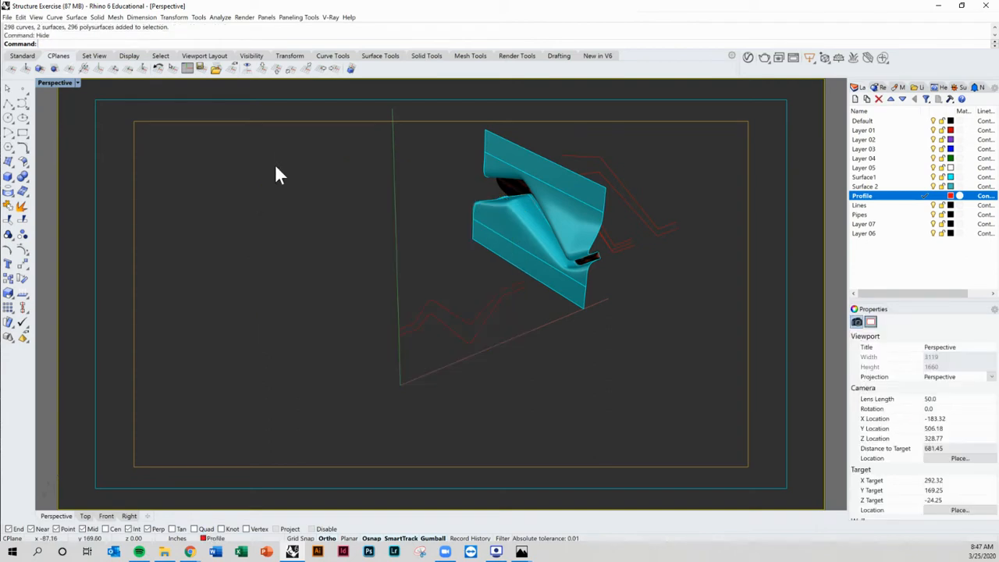
Step: Set a three-point construction plane at the lower zigzag's end corner, aligned with its bottom edge
right_click_drag(276, 174, 549, 299)
scroll(549, 299, "up", 5)
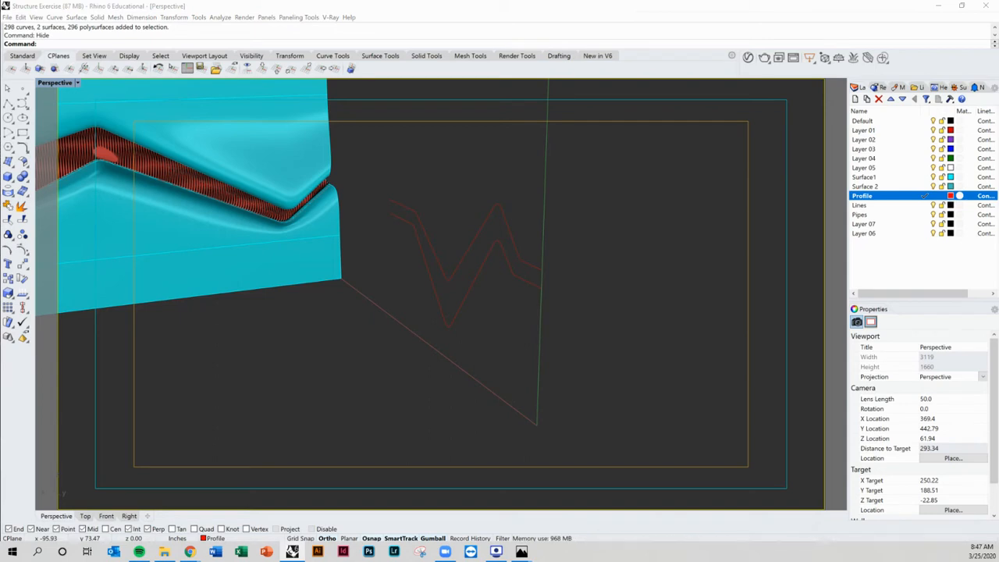
key("Return")
right_click_drag(464, 379, 410, 407, "shift")
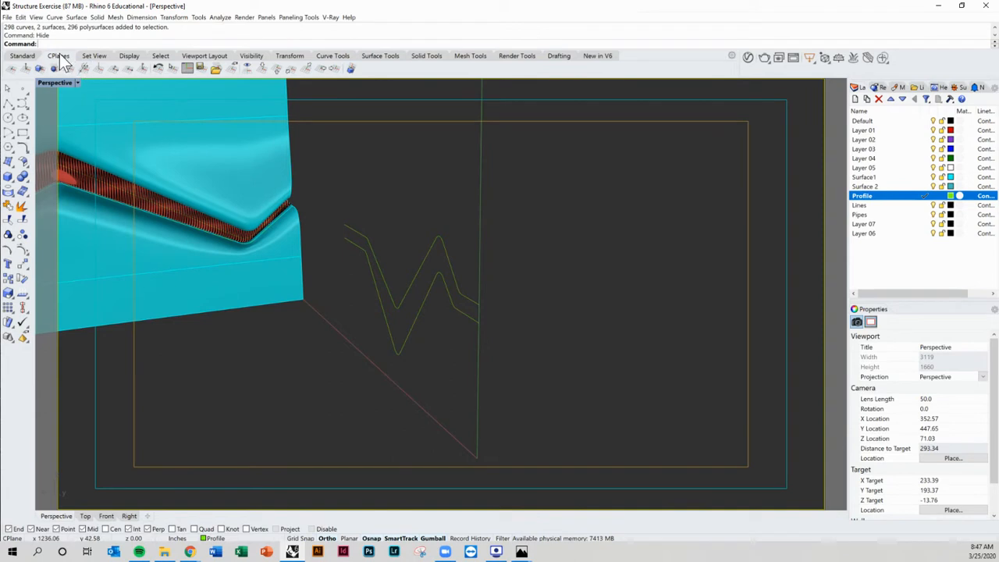
left_click(110, 68)
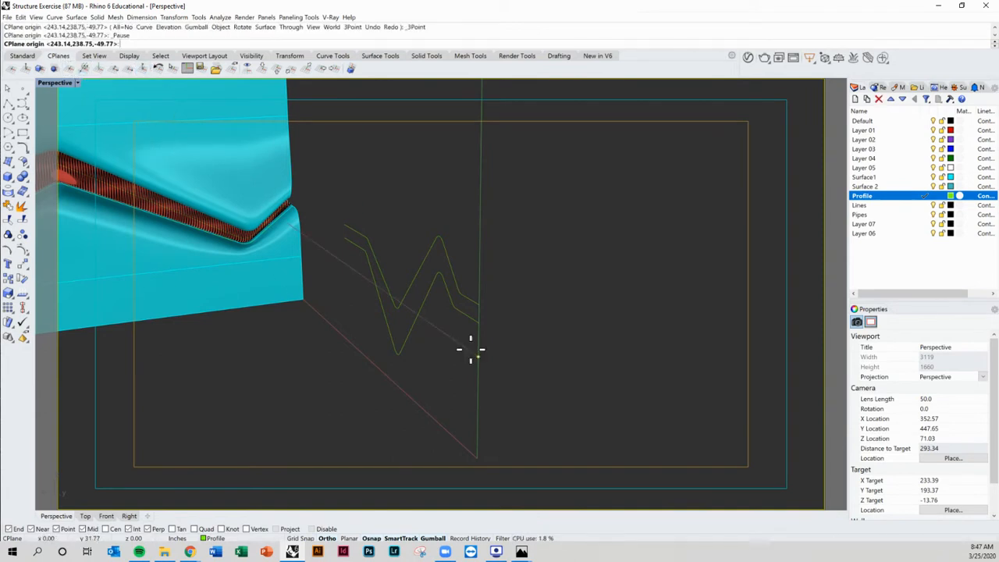
left_click(482, 324)
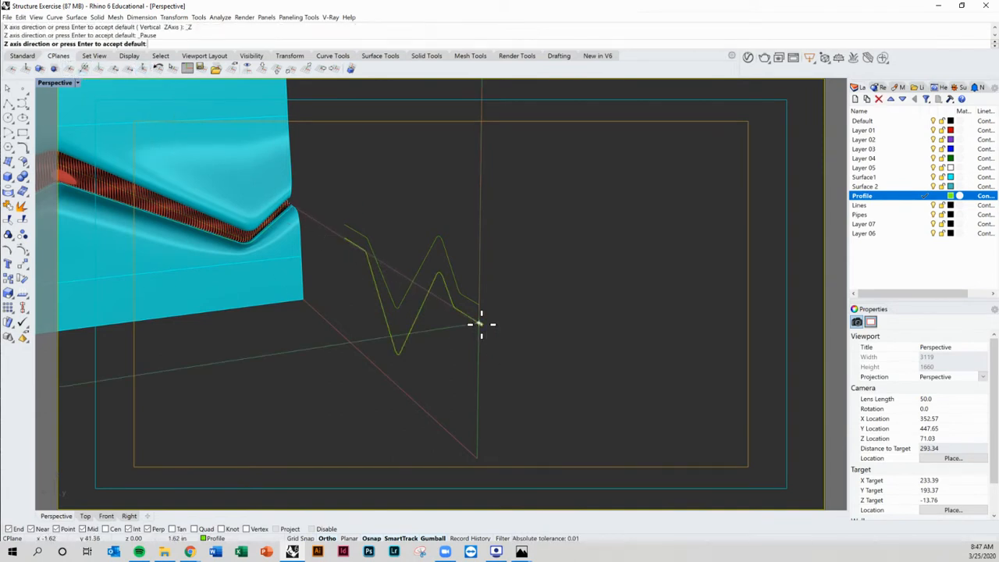
left_click(543, 363)
right_click_drag(505, 329, 440, 330)
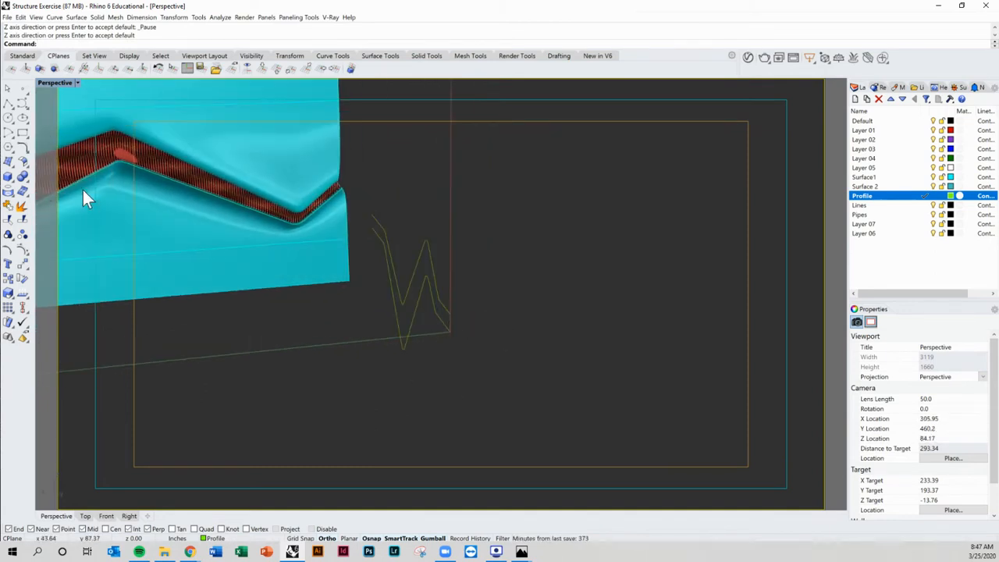
left_click(22, 102)
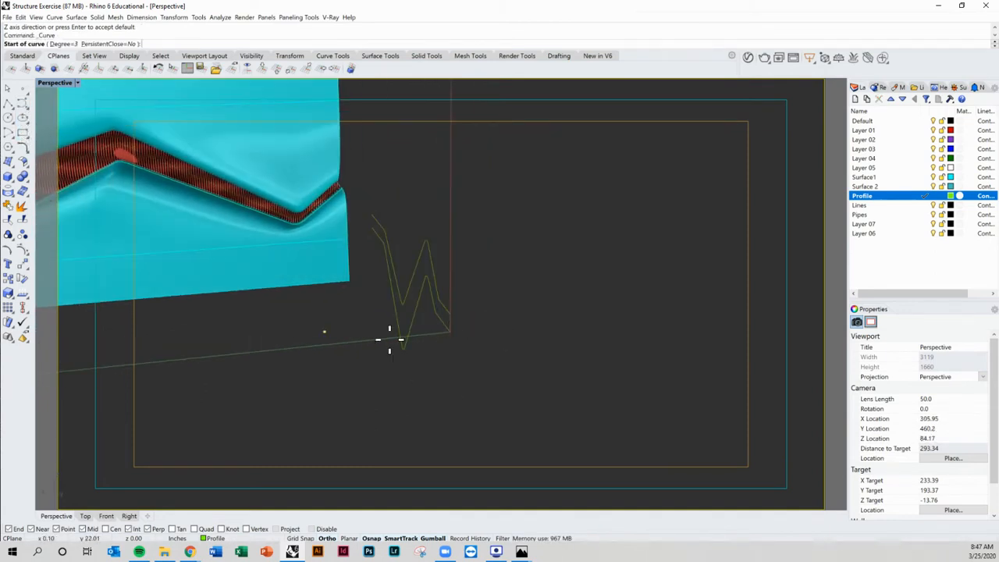
scroll(466, 334, "up", 6)
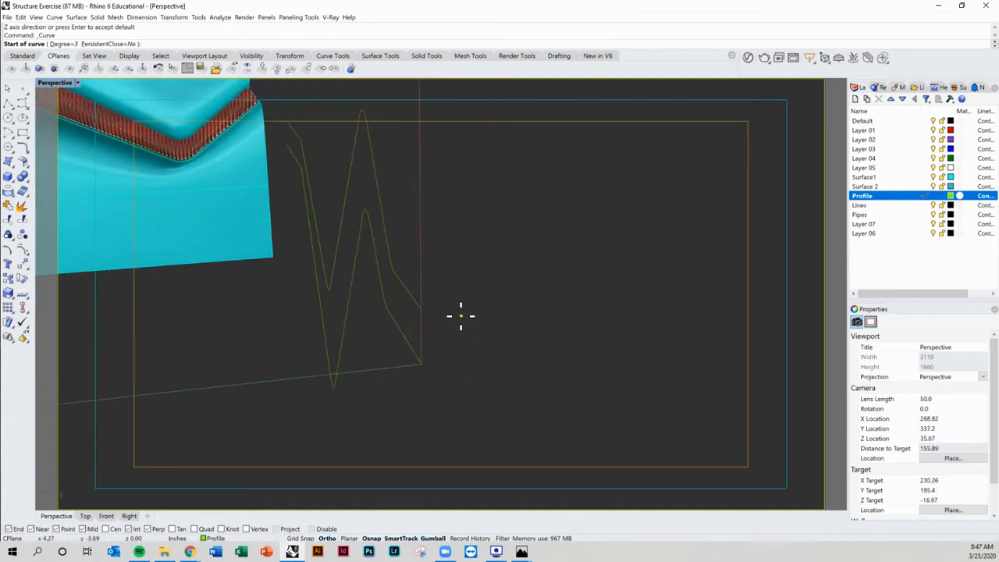
left_click(405, 306)
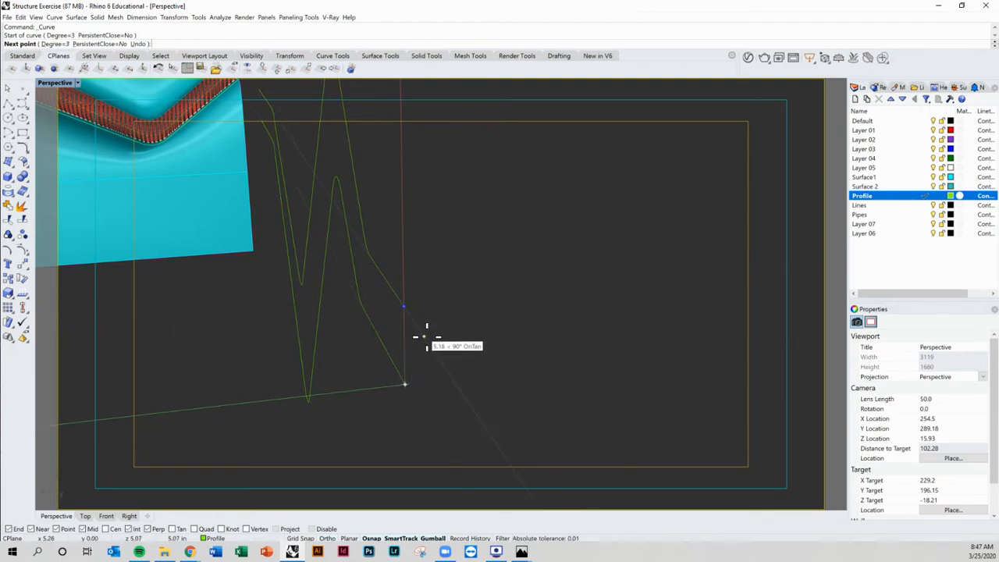
left_click(426, 340)
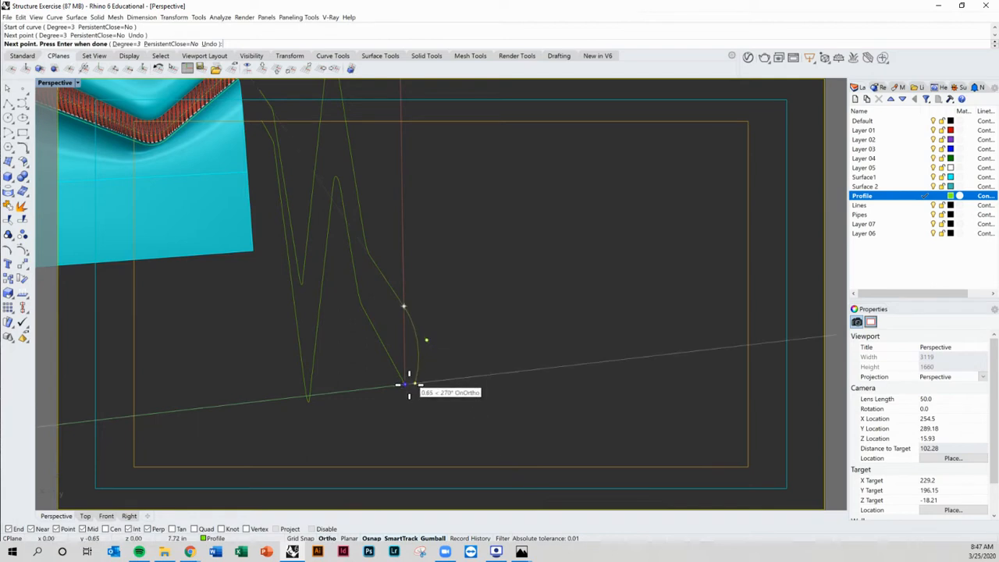
left_click(408, 385)
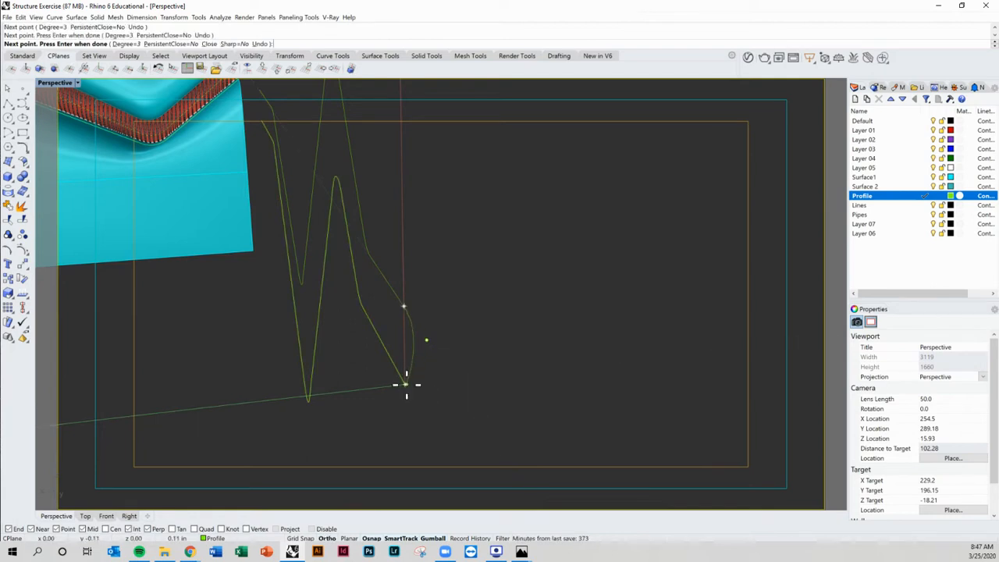
key("Return")
right_click_drag(420, 383, 415, 350)
left_click(411, 332)
scroll(421, 347, "up", 3)
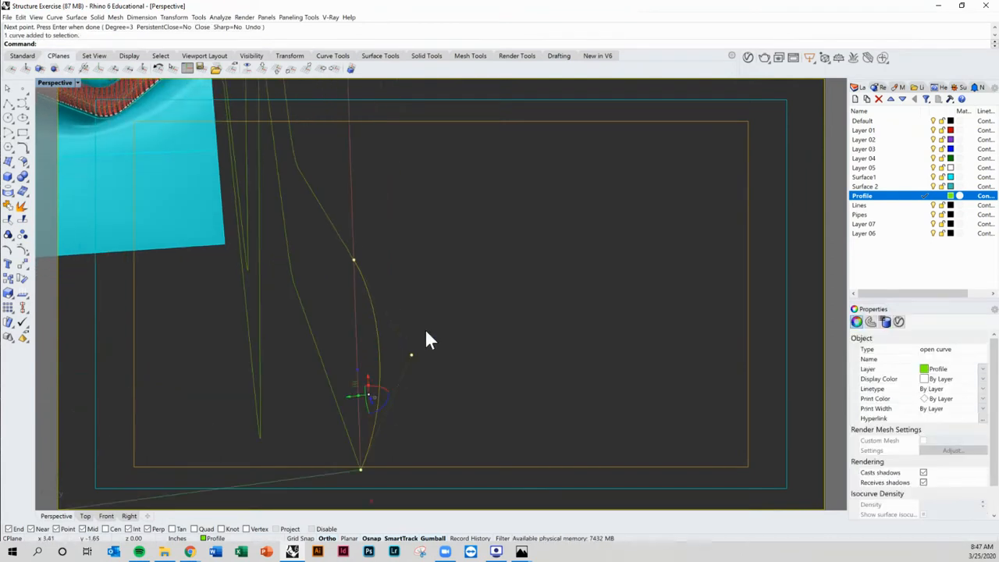
left_click_drag(403, 315, 409, 357)
left_click(409, 311)
scroll(414, 309, "down", 5)
right_click_drag(427, 320, 461, 222)
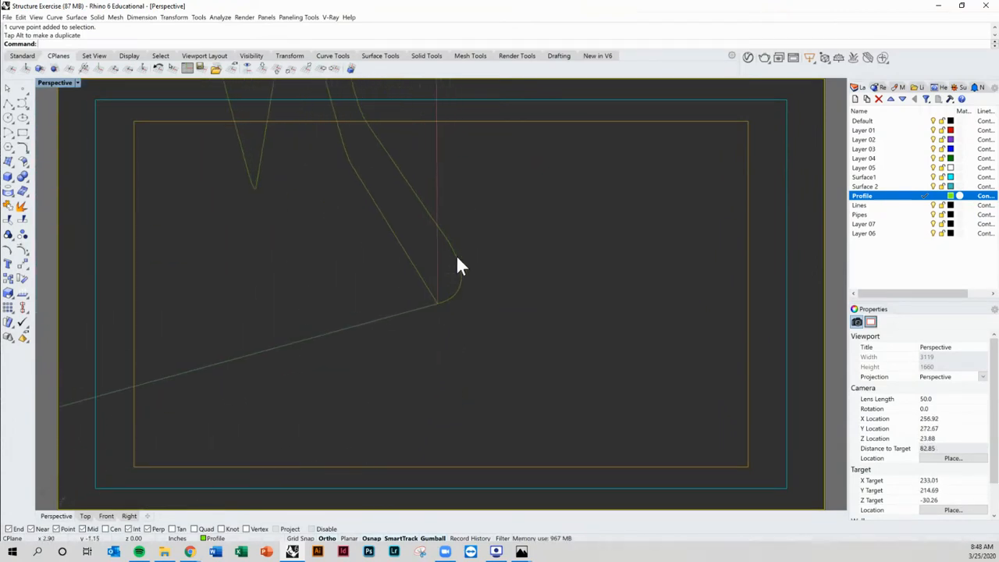
left_click(457, 265)
mouse_move(468, 272)
right_mouse_down()
mouse_move(455, 270)
mouse_move(456, 295)
mouse_move(464, 287)
right_mouse_up()
key("Delete")
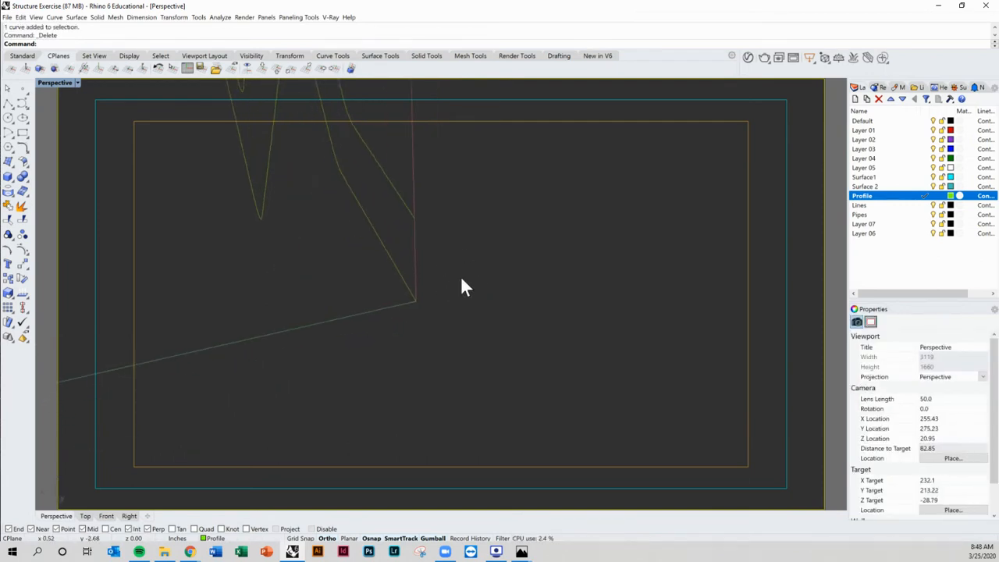
Step: Draw a three-point curved cross-section at the lower zigzag's end in the new construction plane
left_click(24, 104)
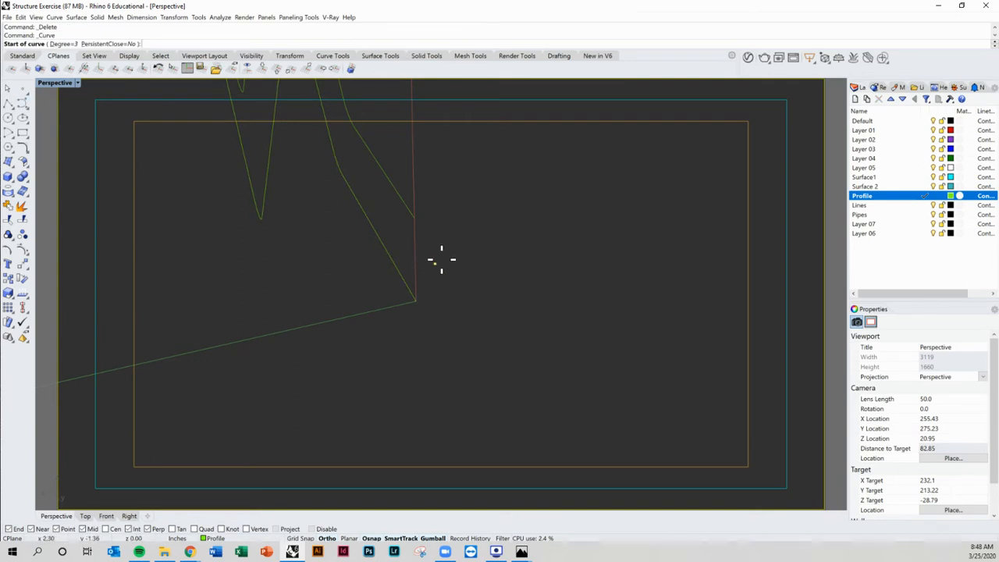
left_click(413, 219)
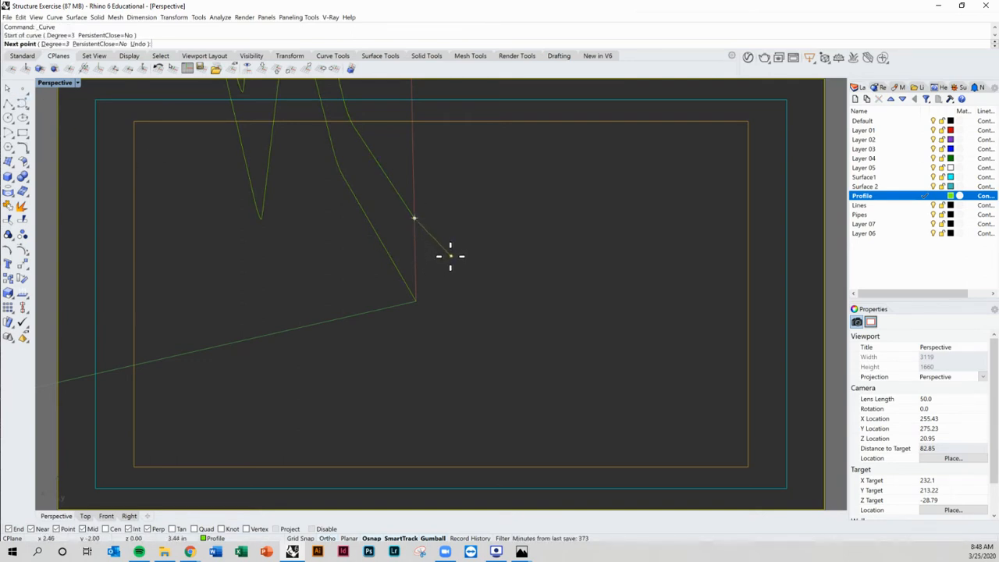
left_click(450, 258)
left_click(416, 300)
key("Return")
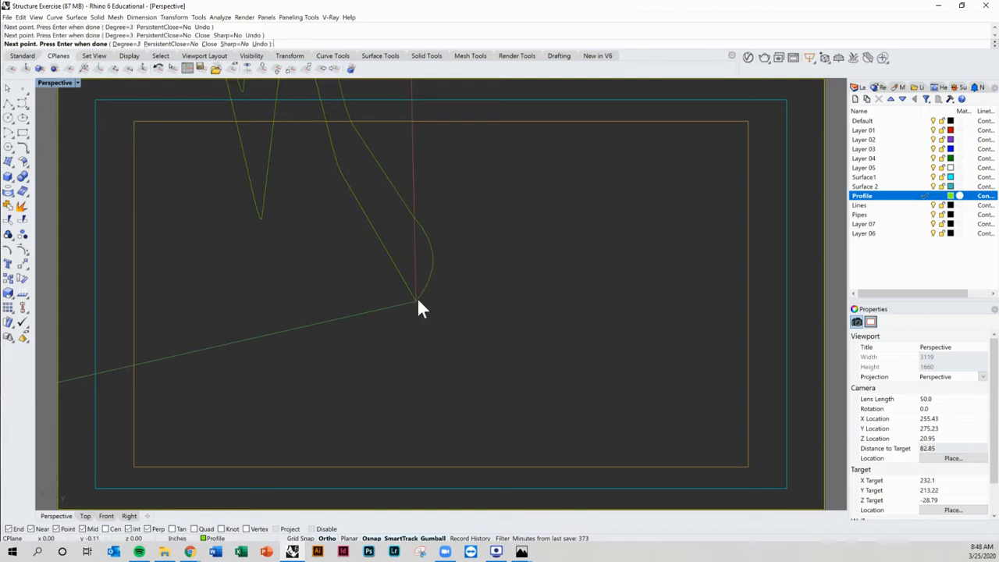
Step: Orbit and zoom around the zigzag's end to inspect the new cross-section curve
right_click_drag(464, 270, 486, 254, "shift")
right_click_drag(612, 248, 444, 316, "shift")
left_click(492, 235)
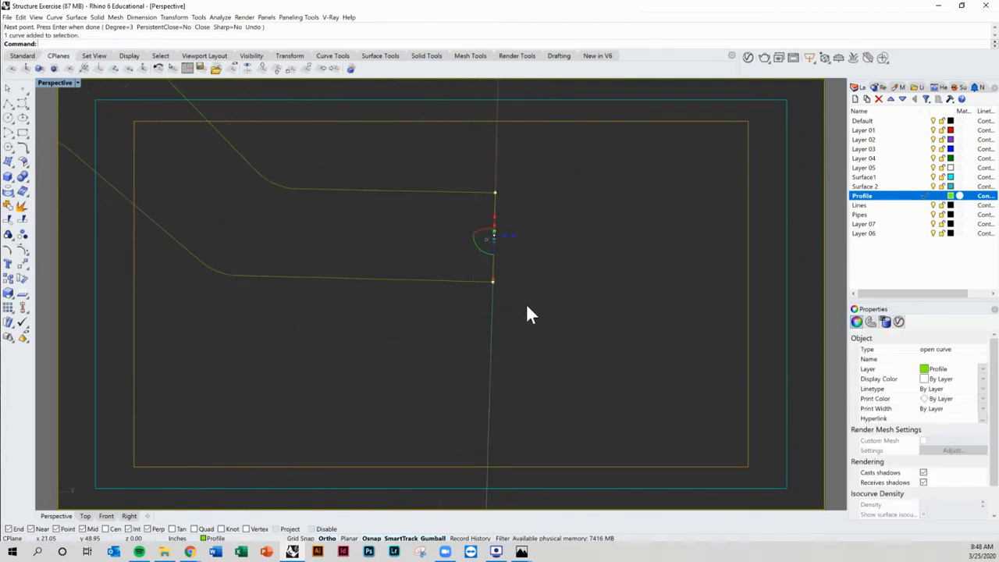
right_click_drag(528, 315, 487, 291)
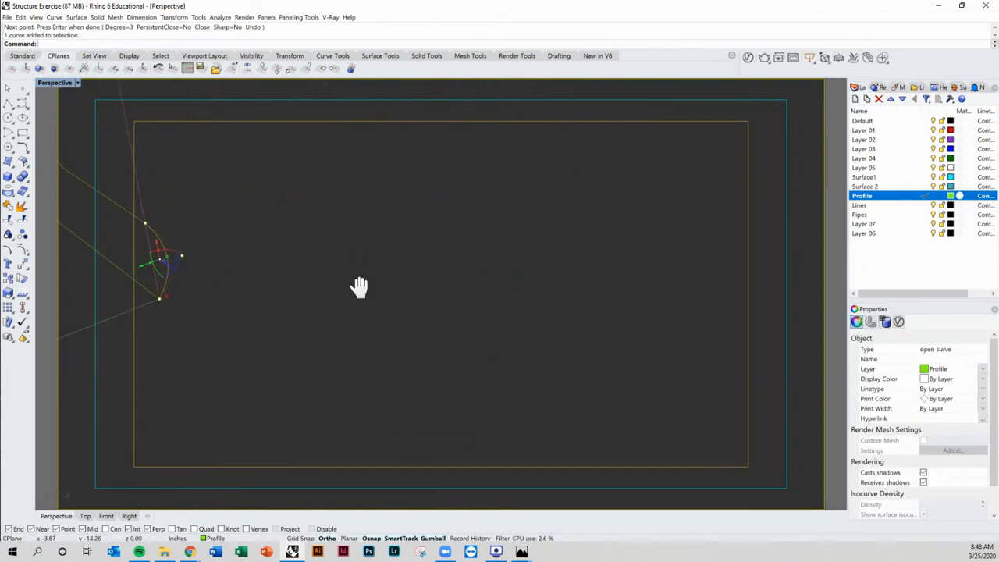
right_click_drag(360, 288, 468, 309, "shift")
left_click(326, 326)
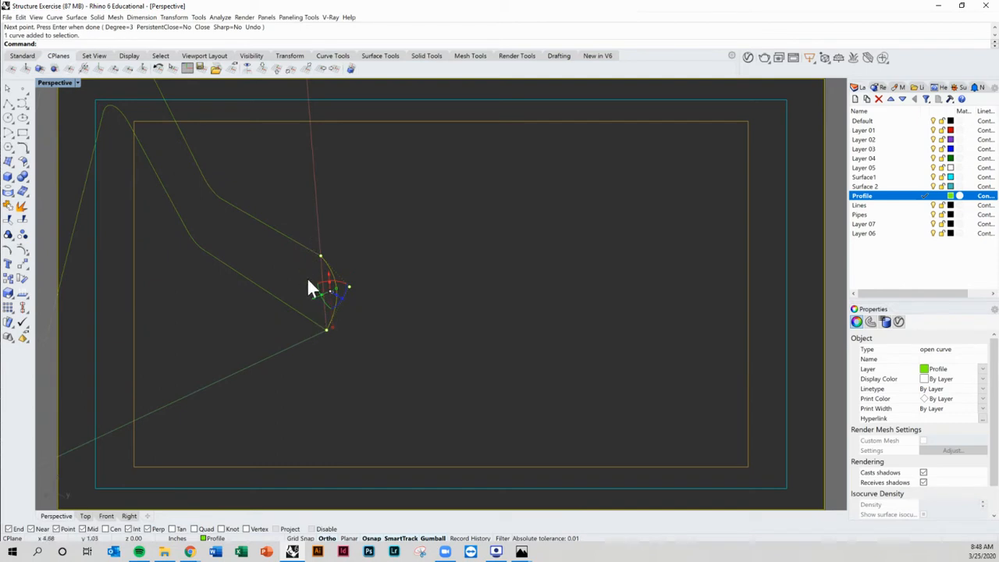
right_click_drag(312, 304, 413, 326, "shift")
left_click(386, 300)
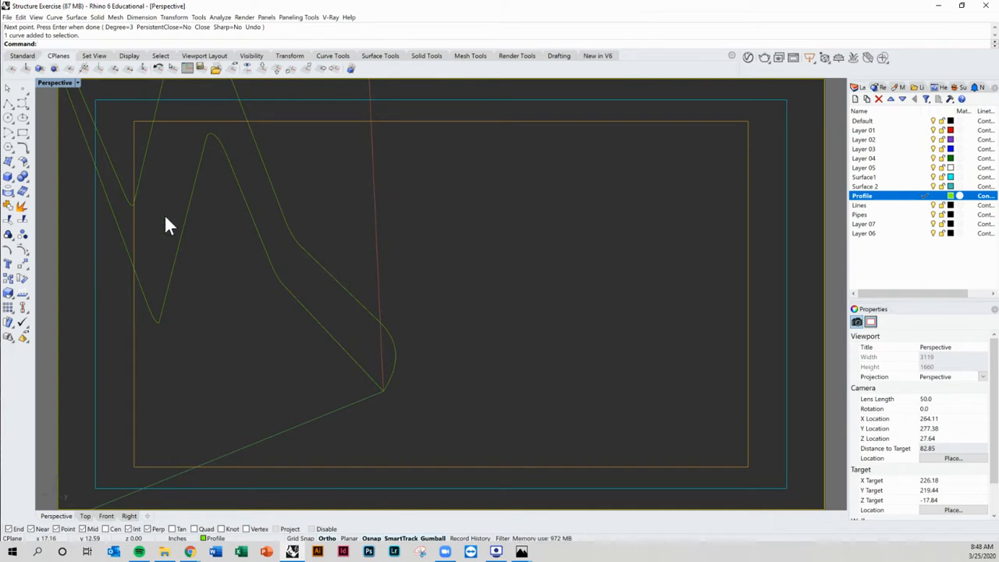
right_click_drag(165, 221, 463, 301, "shift")
scroll(480, 299, "down", 6)
scroll(450, 297, "up", 4)
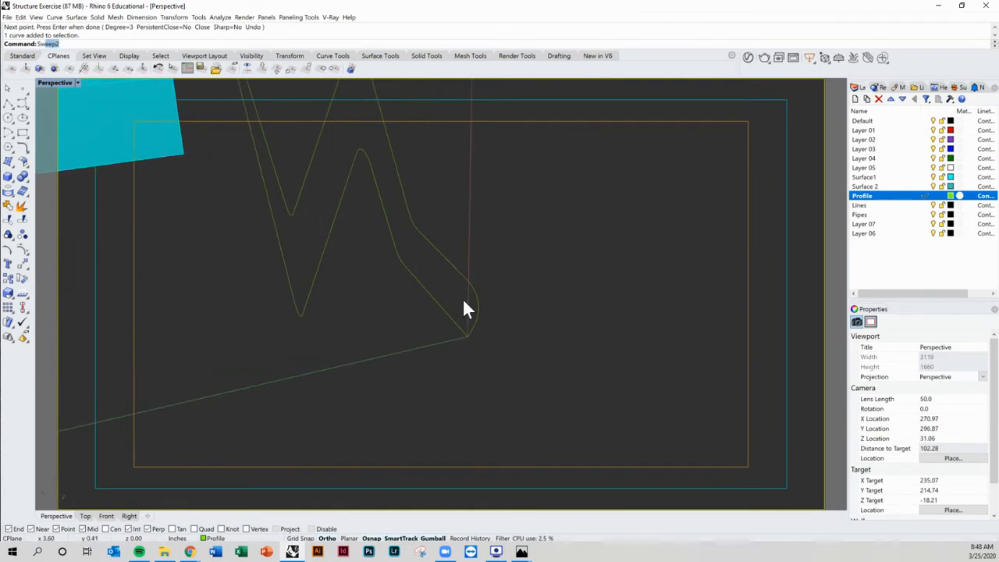
Step: Sweep the cross-section curve along the lower zigzag with Sweep1, keeping the default options
type("Sw")
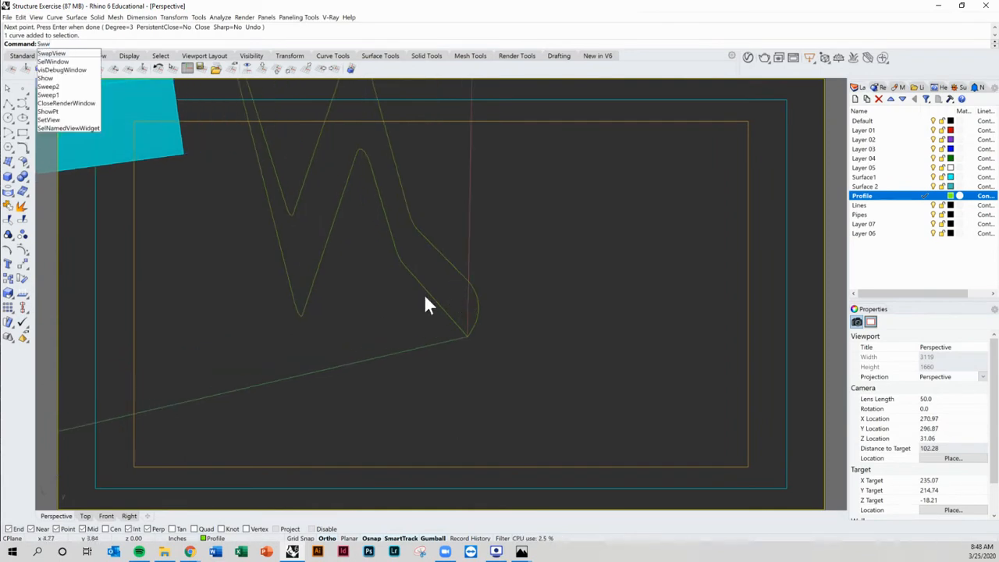
type("eep2")
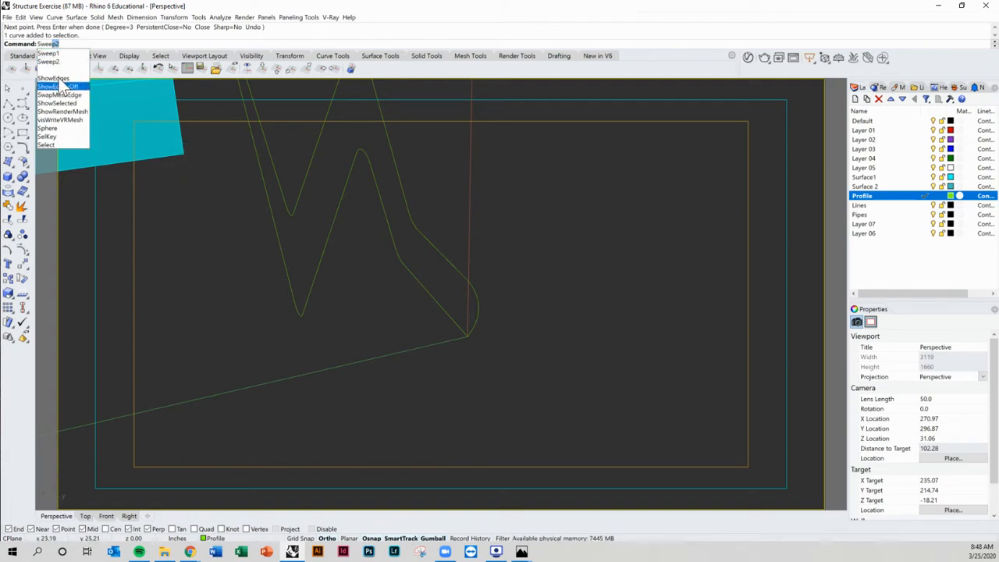
left_click(49, 53)
right_click_drag(337, 273, 414, 342, "shift")
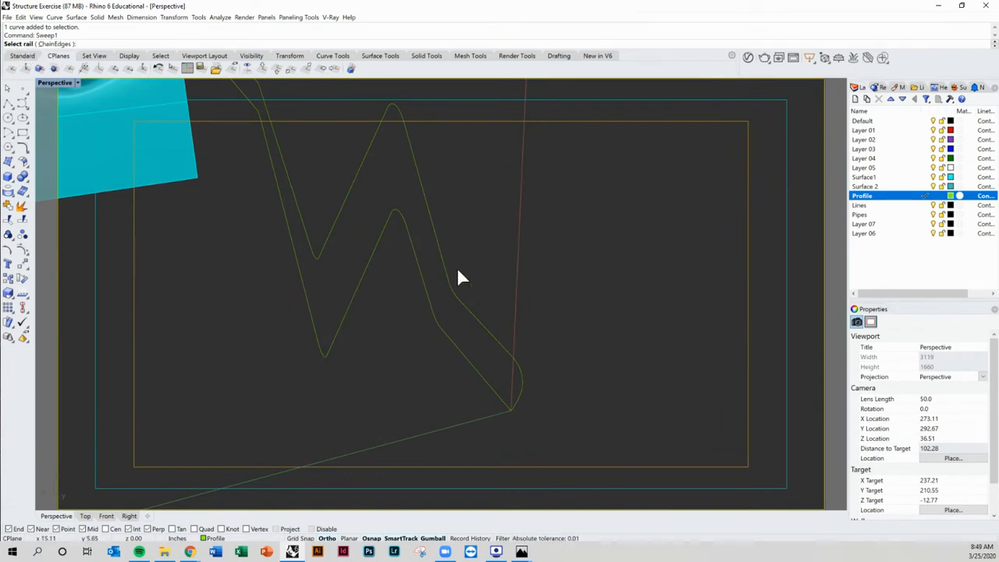
left_click(472, 311)
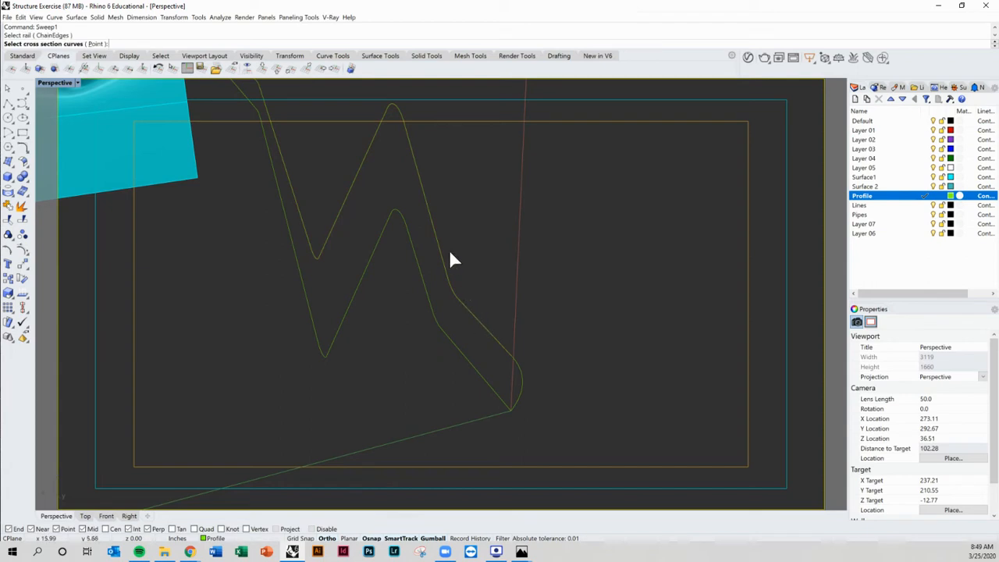
left_click(522, 383)
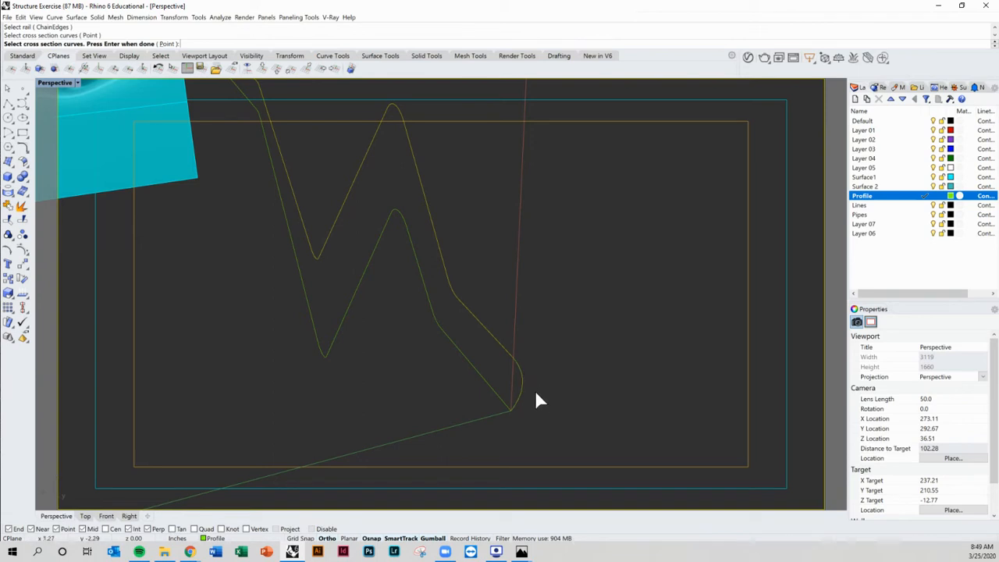
key("Return")
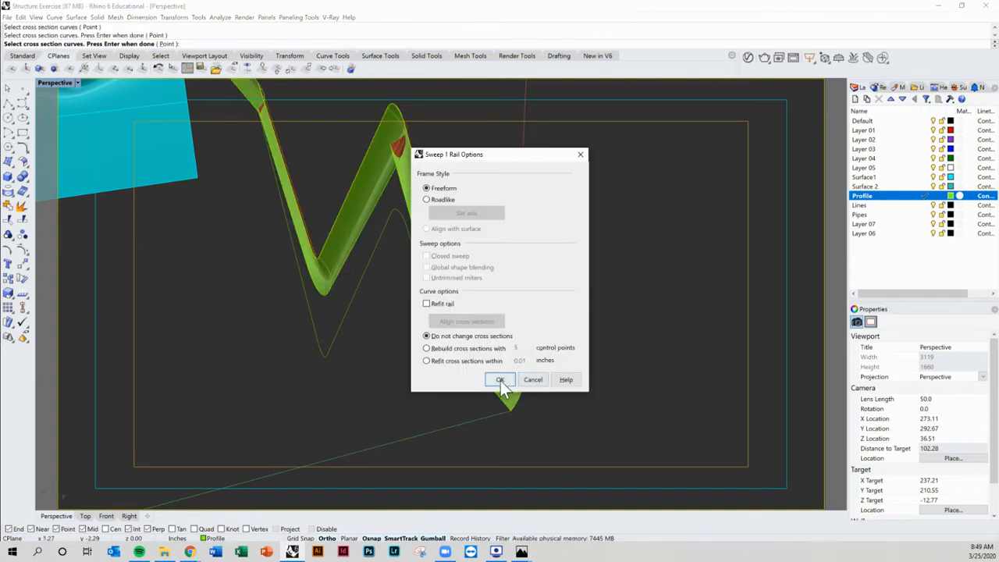
left_click(501, 380)
Step: Orbit around the swept zigzag pipe to inspect it, then select it
right_click_drag(401, 167, 383, 305)
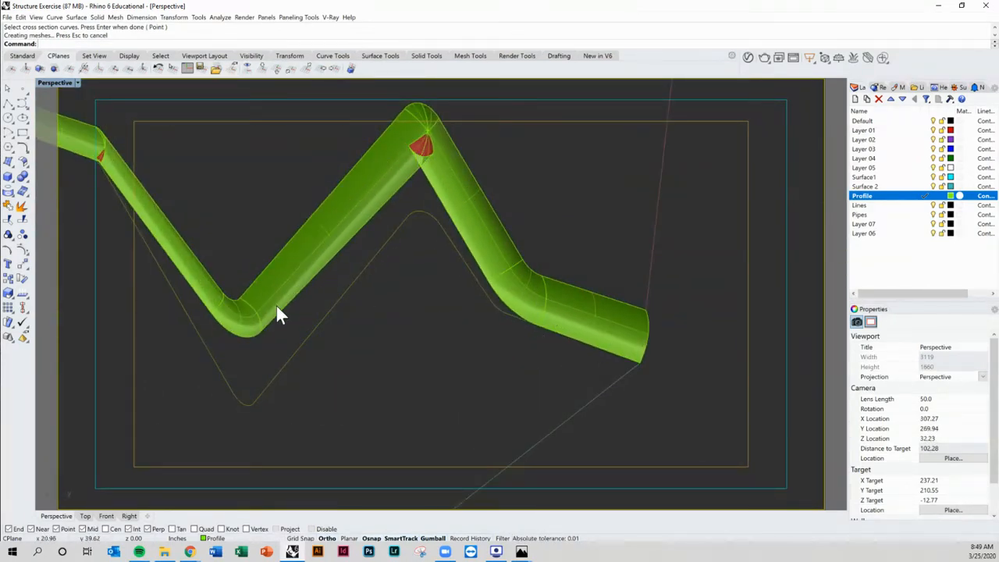
right_click_drag(278, 307, 641, 412)
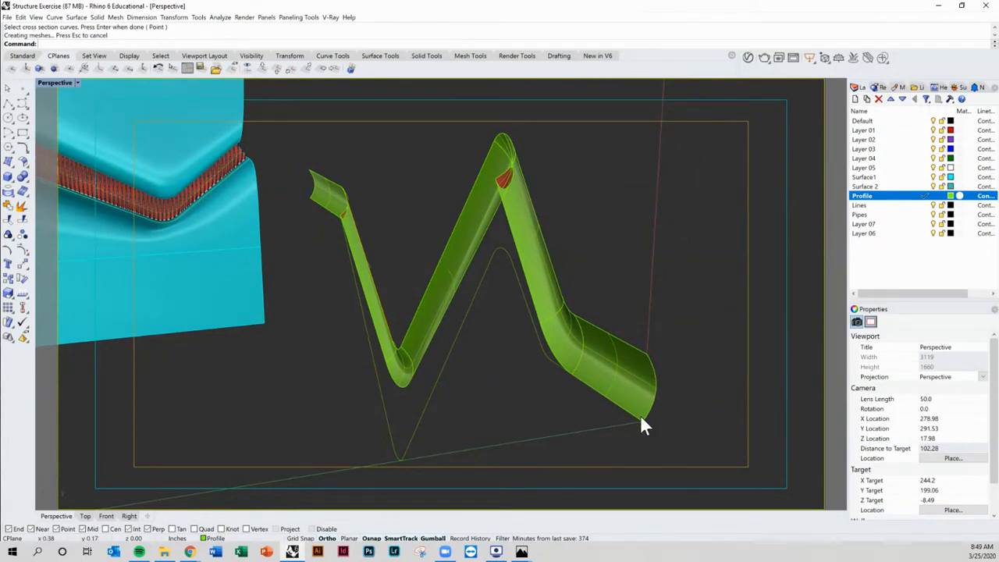
right_click_drag(641, 418, 717, 346)
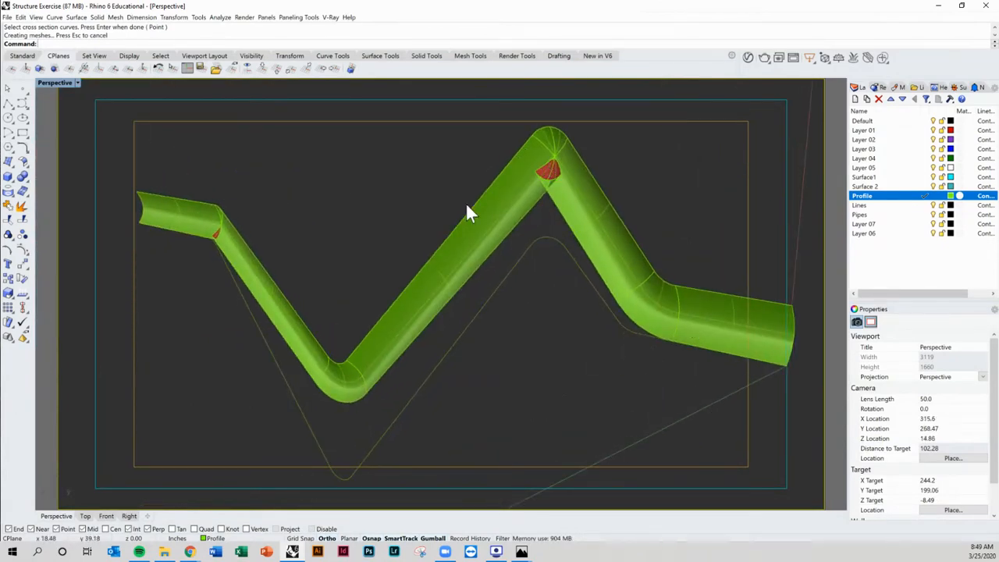
right_click_drag(367, 355, 348, 266, "shift")
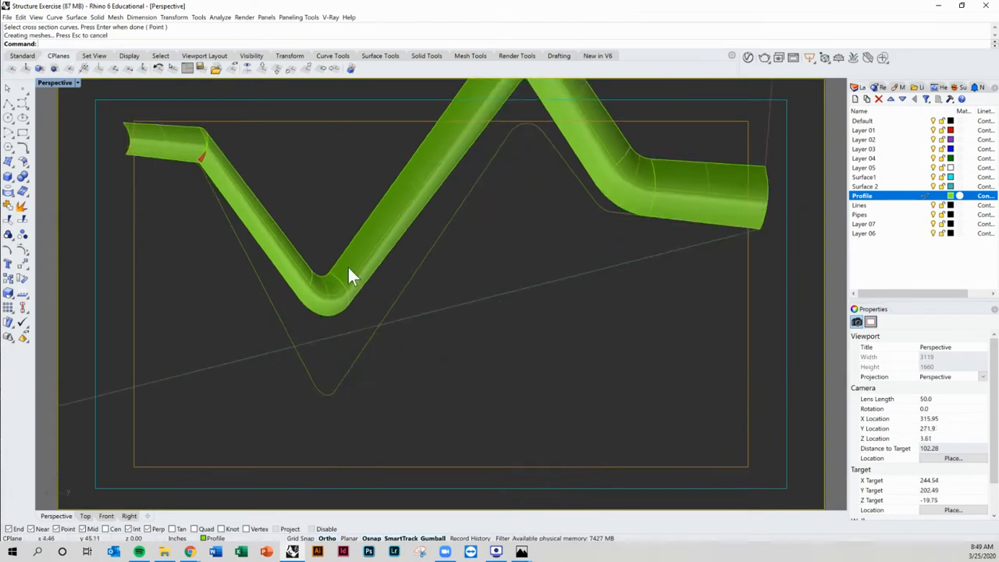
right_click_drag(355, 391, 560, 258, "shift")
left_click(560, 259)
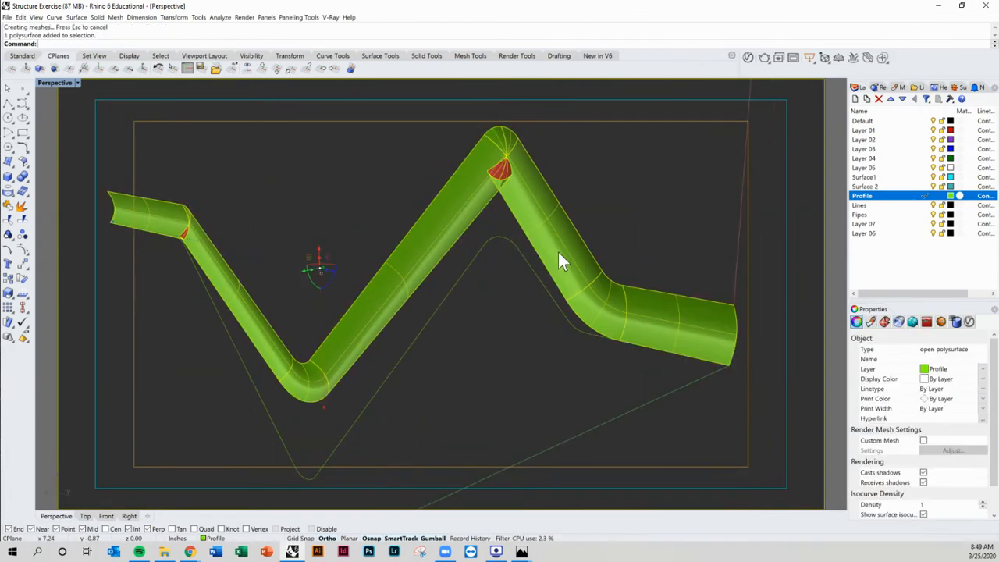
Step: Delete the selected swept zigzag pipe
key("Delete")
right_click_drag(714, 326, 609, 300, "shift")
right_click_drag(622, 296, 598, 301)
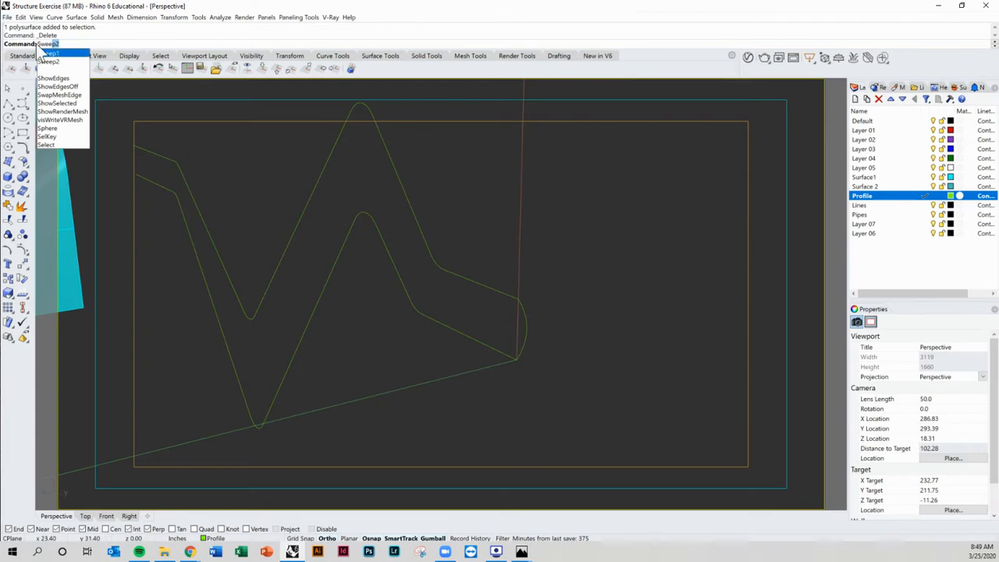
Step: Sweep the cross-section curve along both zigzag rails with Sweep2, keeping the default rail options
left_click(48, 61)
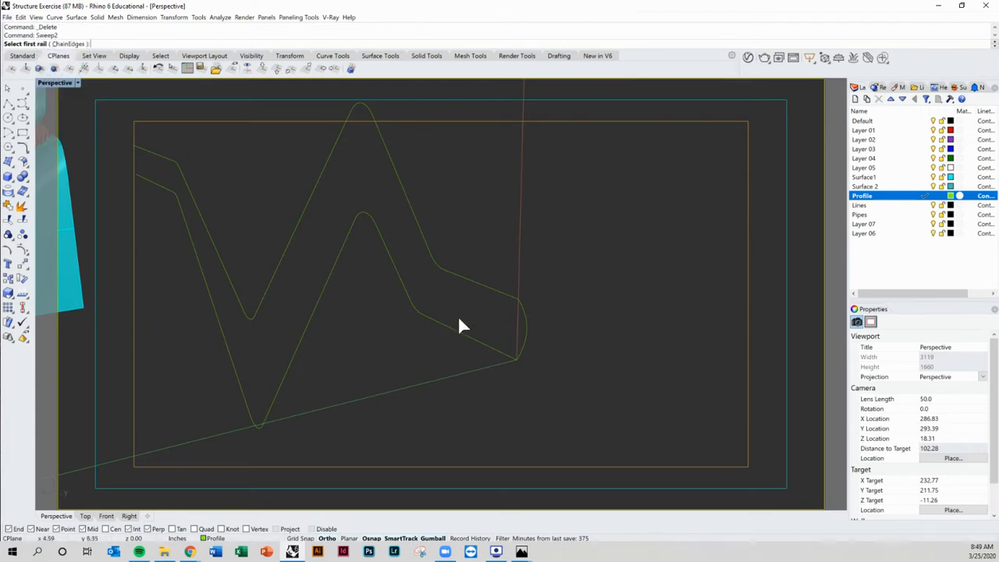
left_click(496, 296)
left_click(473, 372)
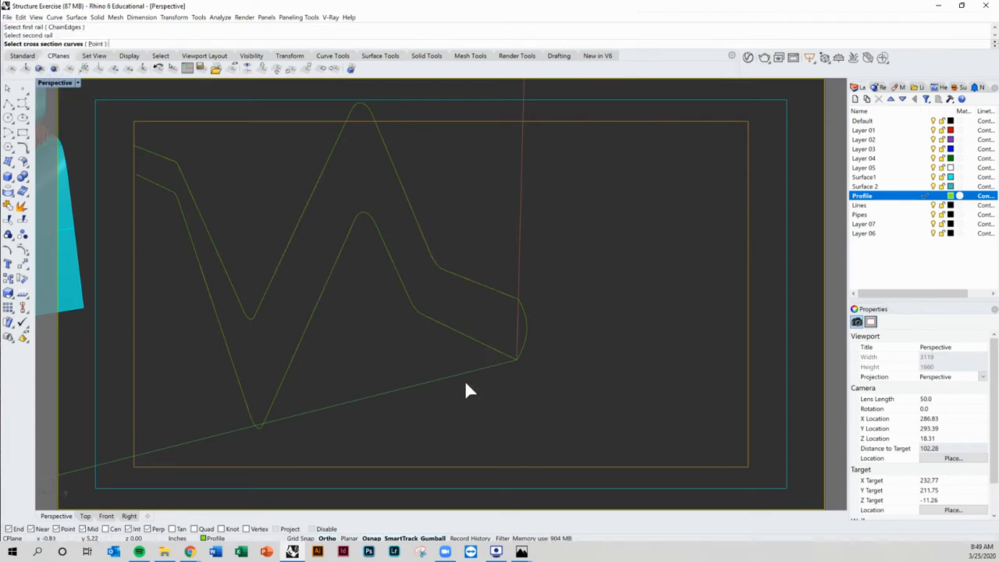
left_click(524, 314)
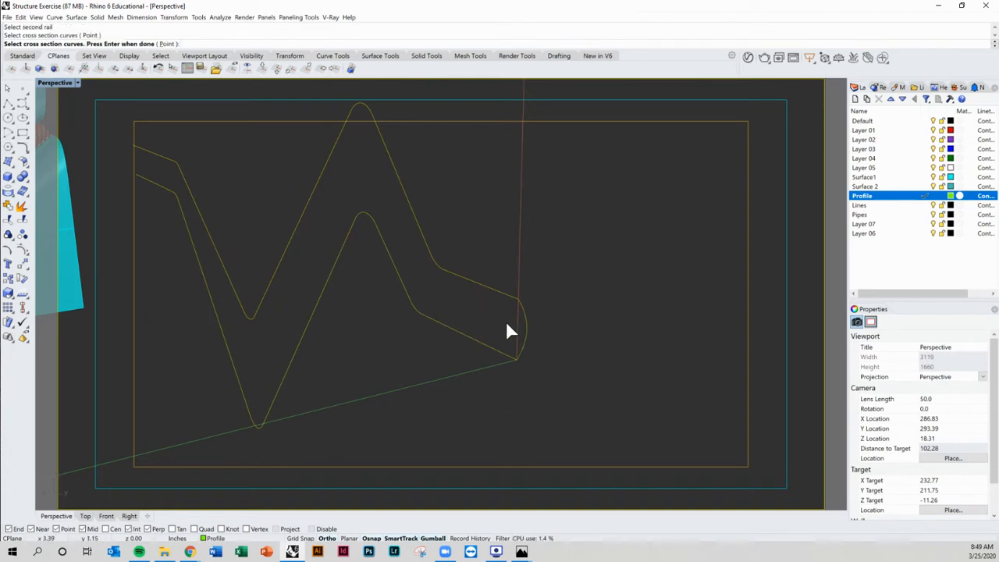
key("Return")
key("Return")
right_click_drag(547, 319, 303, 190)
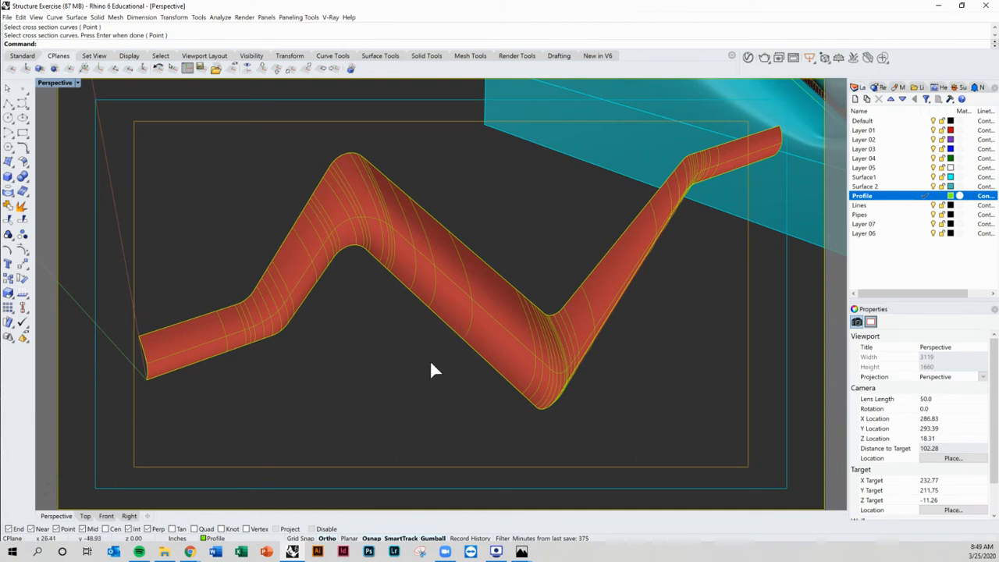
right_click_drag(346, 370, 316, 399)
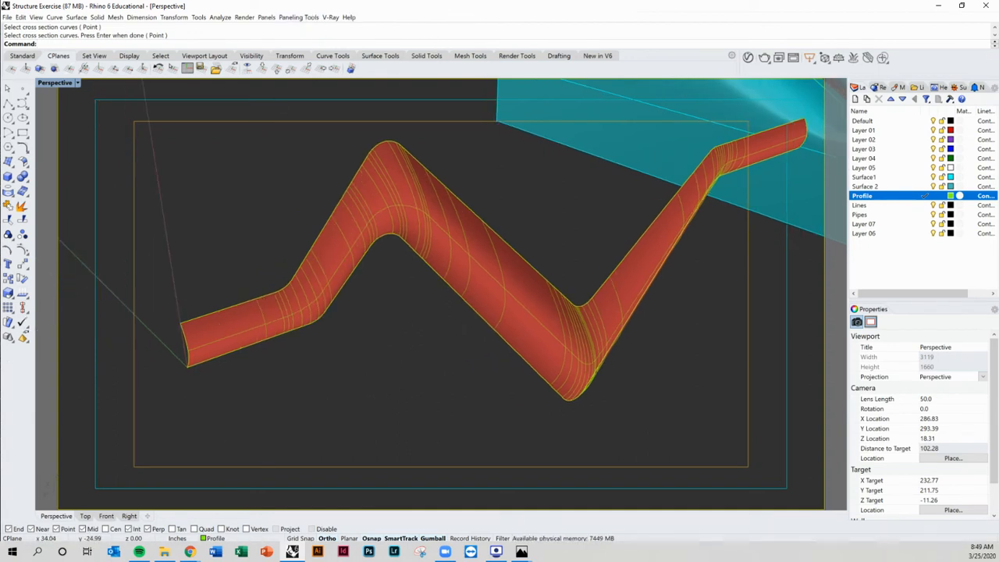
key("Return")
left_click_drag(70, 110, 283, 258)
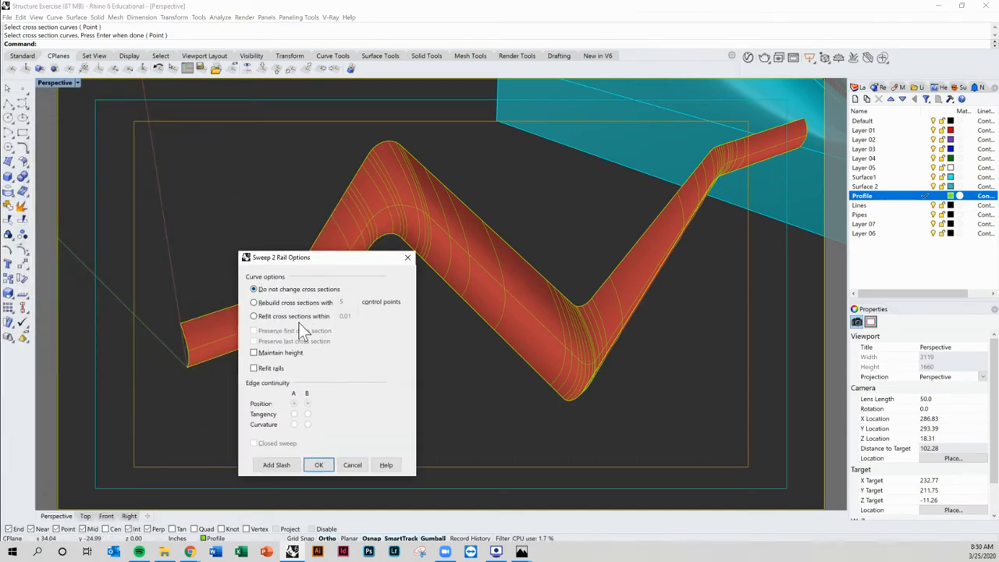
left_click(319, 465)
Step: Flip the new swept surface's direction and turn off its surface isocurve display
right_click_drag(285, 397, 419, 400)
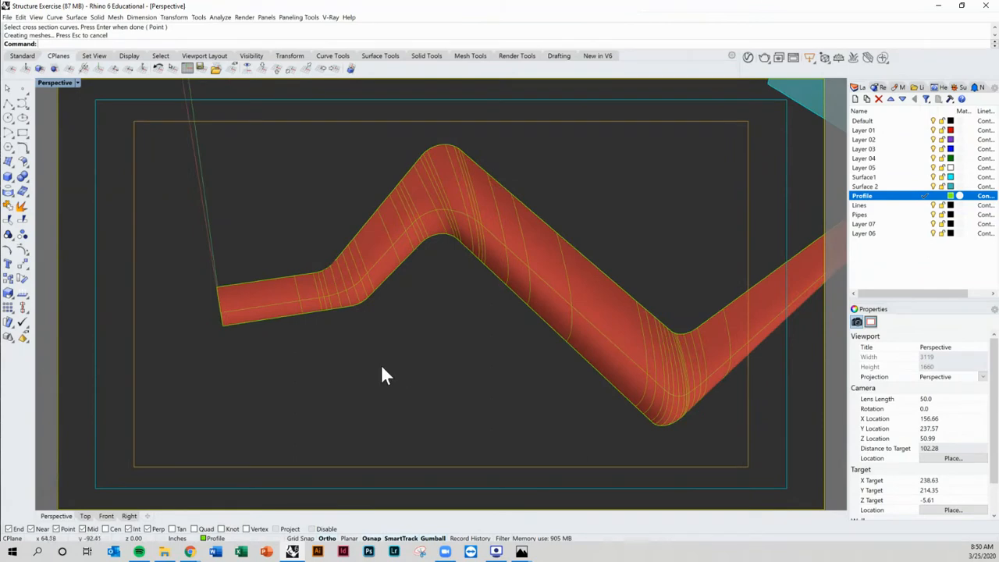
right_click_drag(382, 368, 390, 380)
left_click(384, 262)
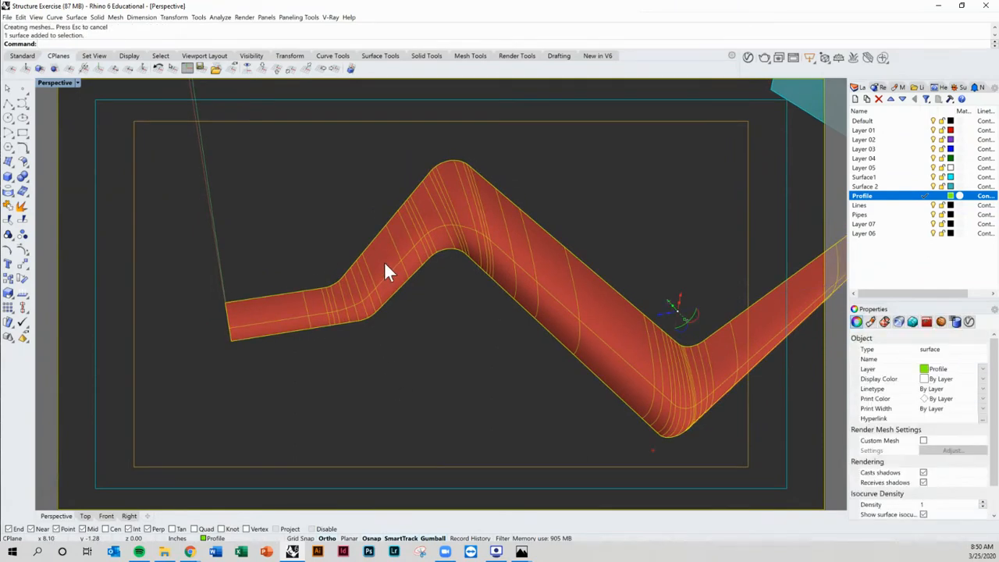
type("Flip")
key("Return")
scroll(917, 422, "down", 1)
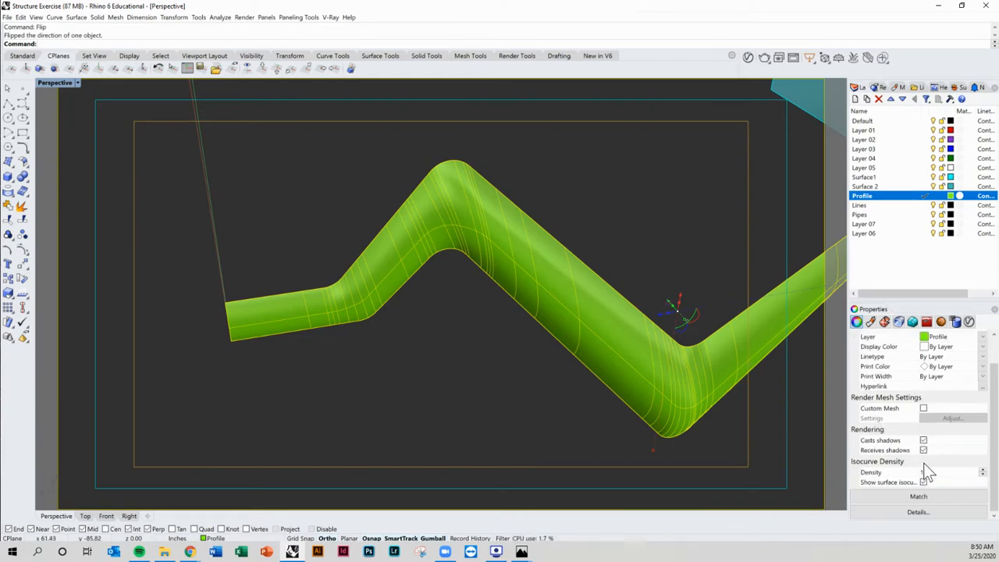
left_click(923, 481)
key("Escape")
Step: Move the swept zigzag surface to the Surface 2 layer
right_click_drag(506, 397, 383, 457)
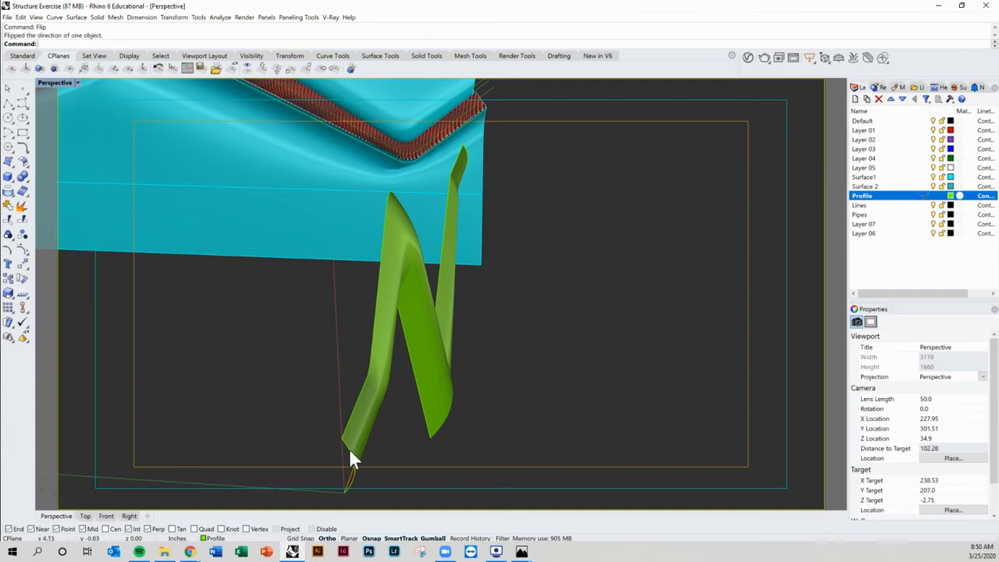
right_click_drag(368, 484, 393, 446)
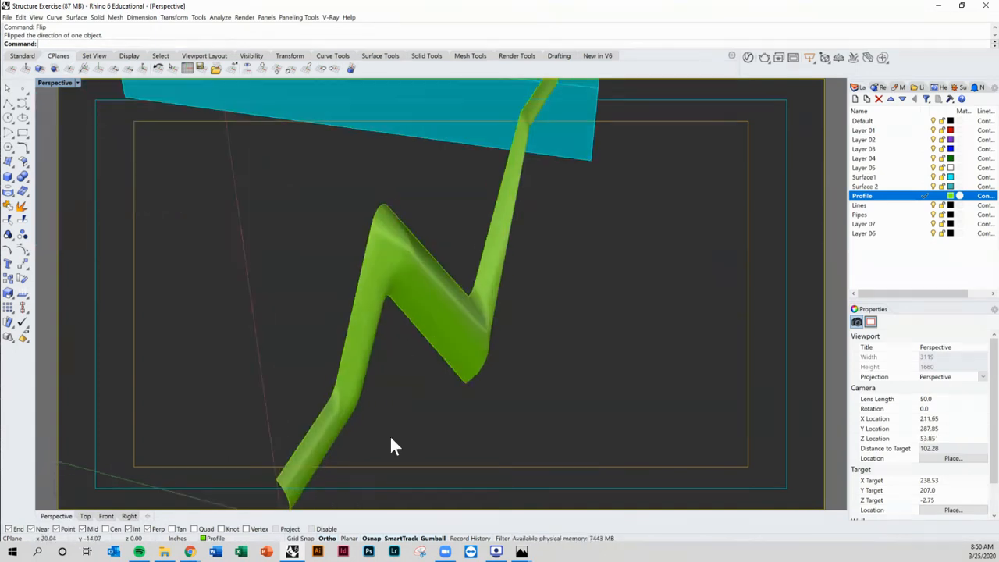
right_click_drag(523, 366, 248, 310)
left_click_drag(244, 286, 326, 430)
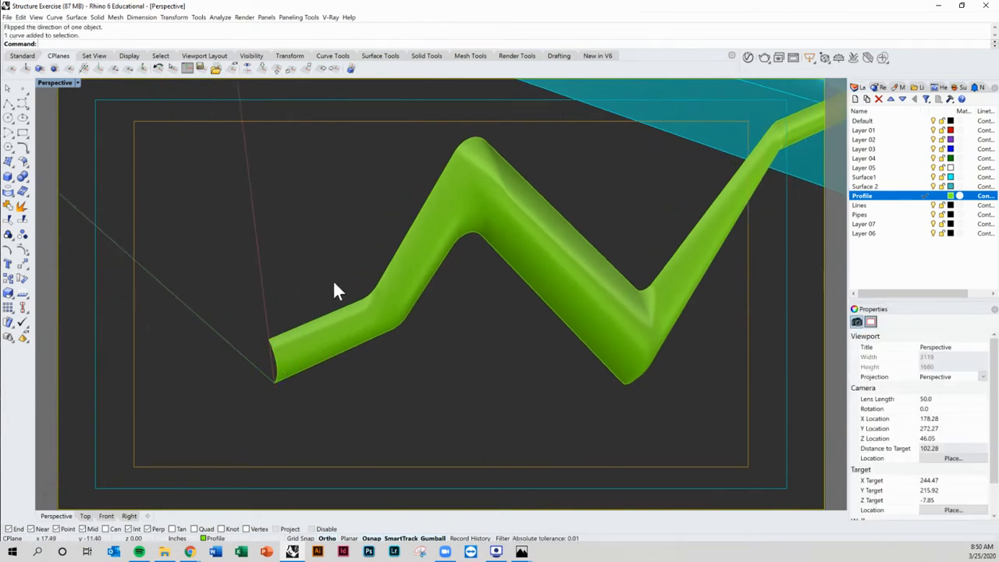
left_click(382, 331)
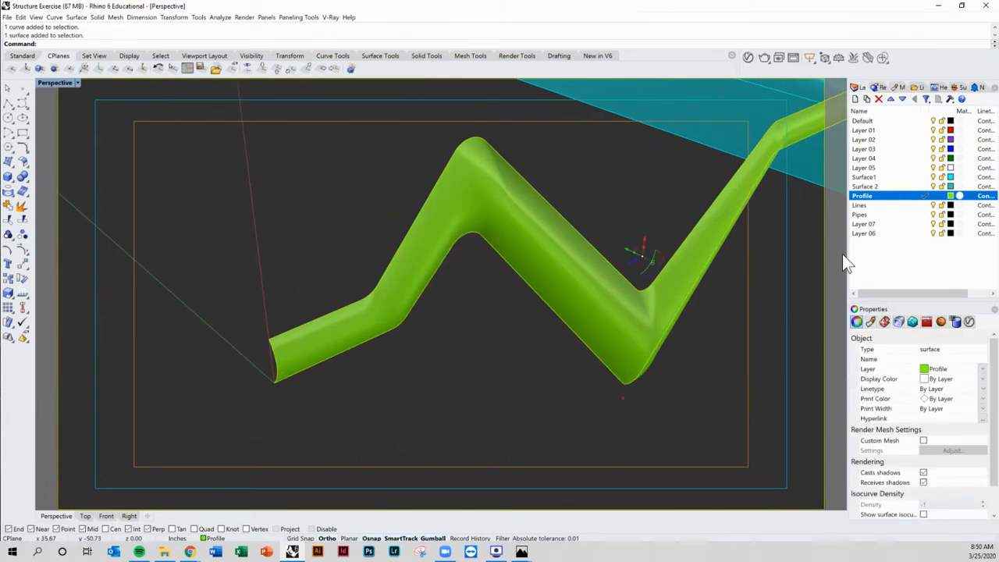
right_click(879, 187)
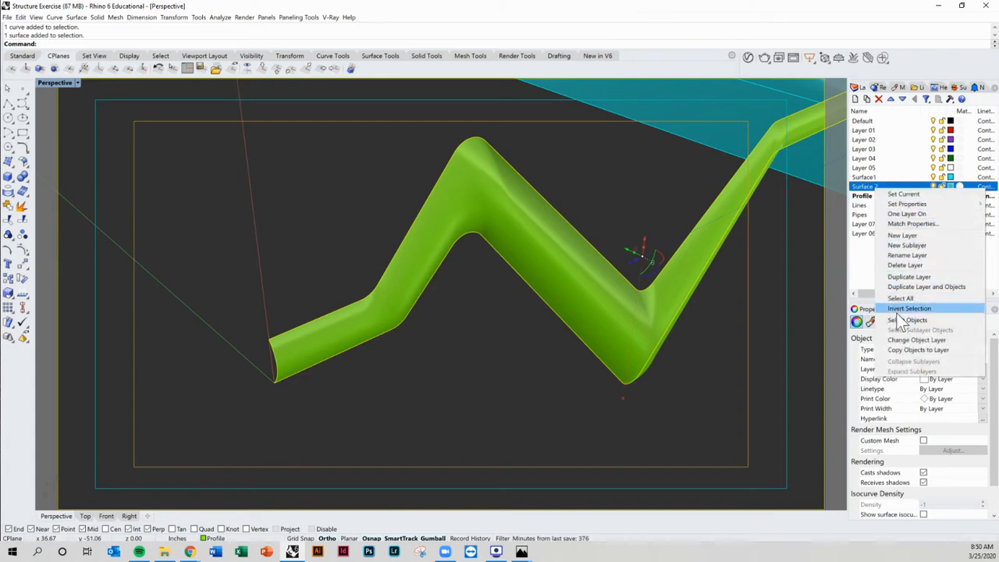
left_click(905, 341)
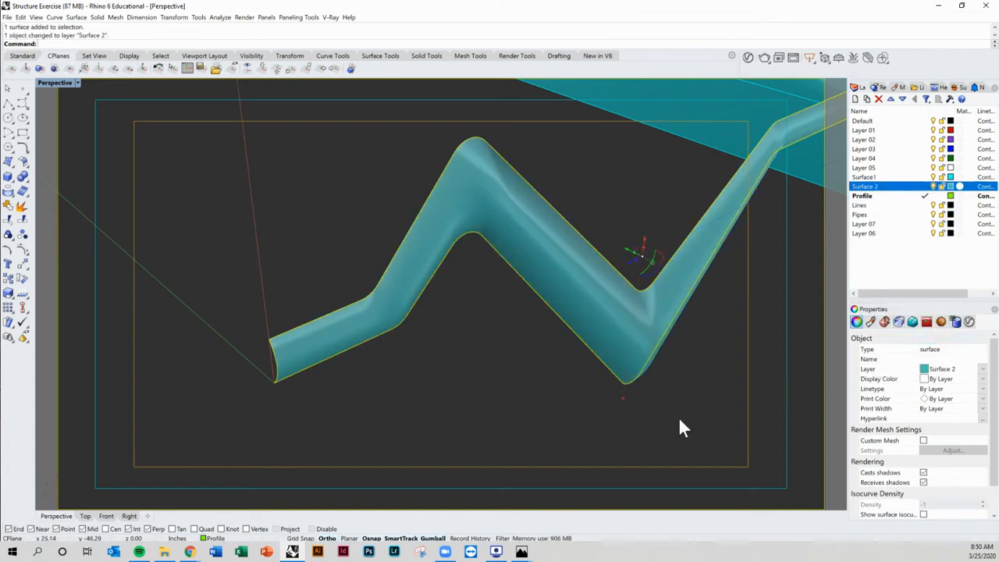
Step: Make Lines the current layer
left_click(495, 384)
right_click_drag(495, 384, 476, 381, "shift")
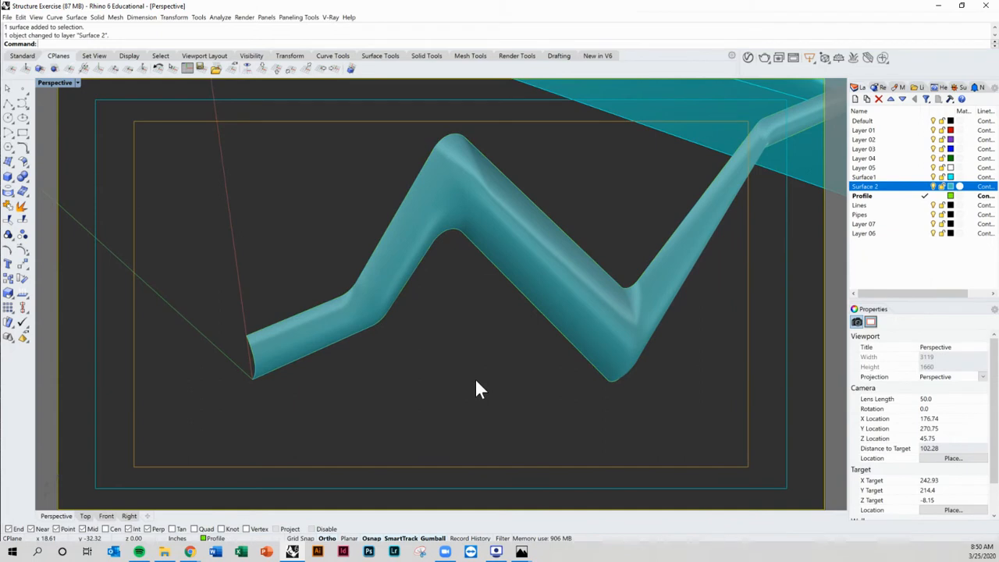
left_click(922, 205)
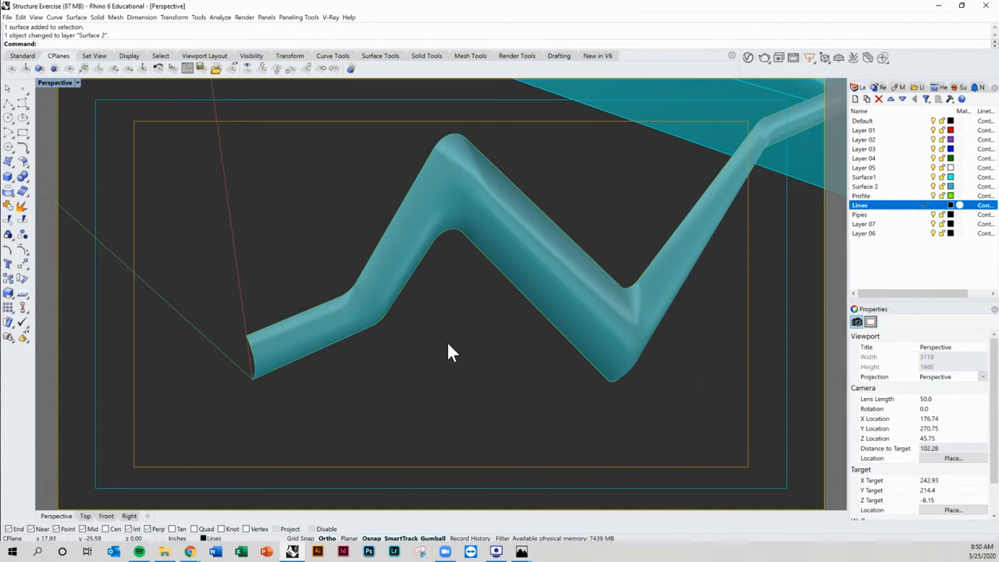
left_click(929, 196)
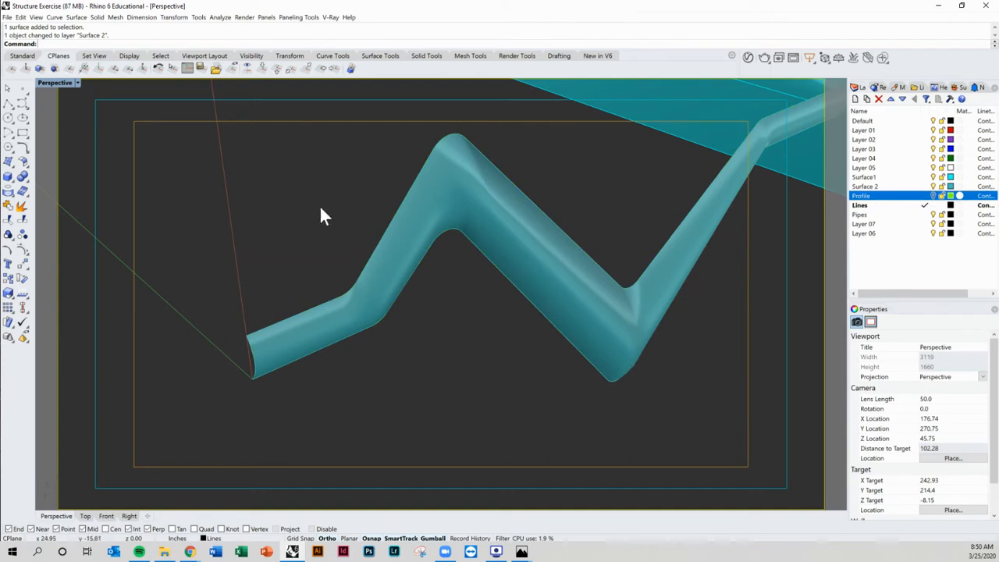
Step: Try to contour the swept surface from a base point at its lower end
left_click(382, 259)
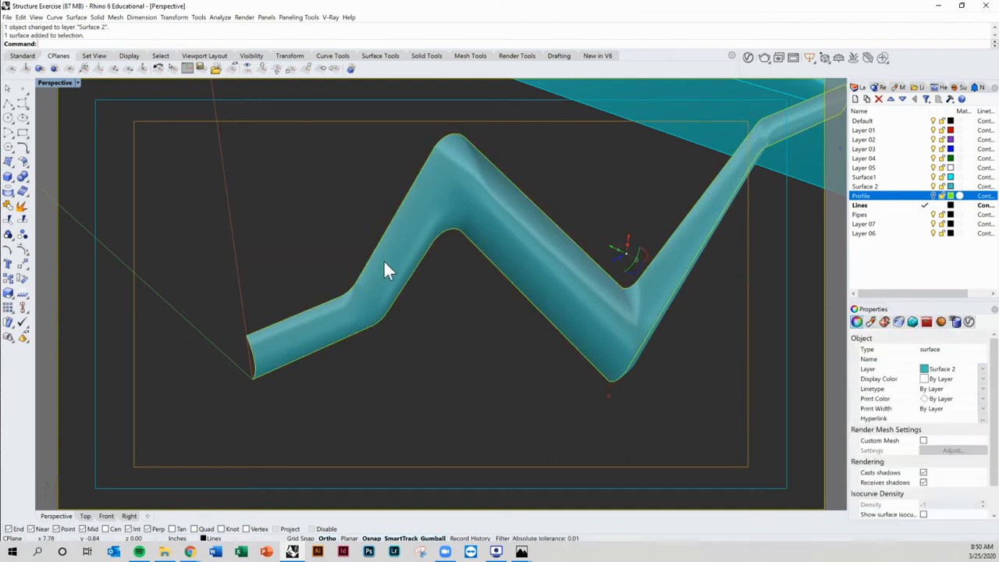
left_click(306, 242)
left_click(302, 327)
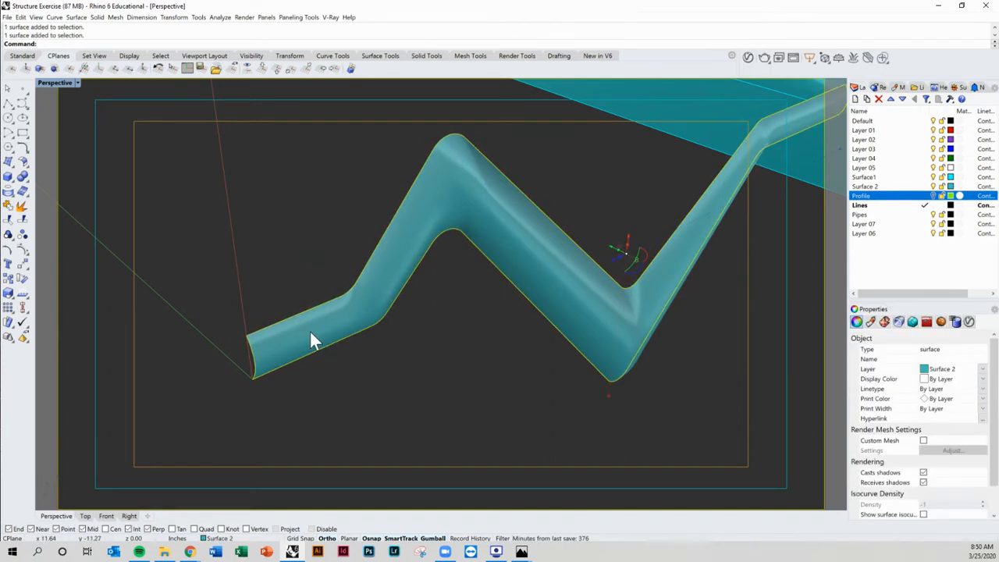
left_click(359, 344)
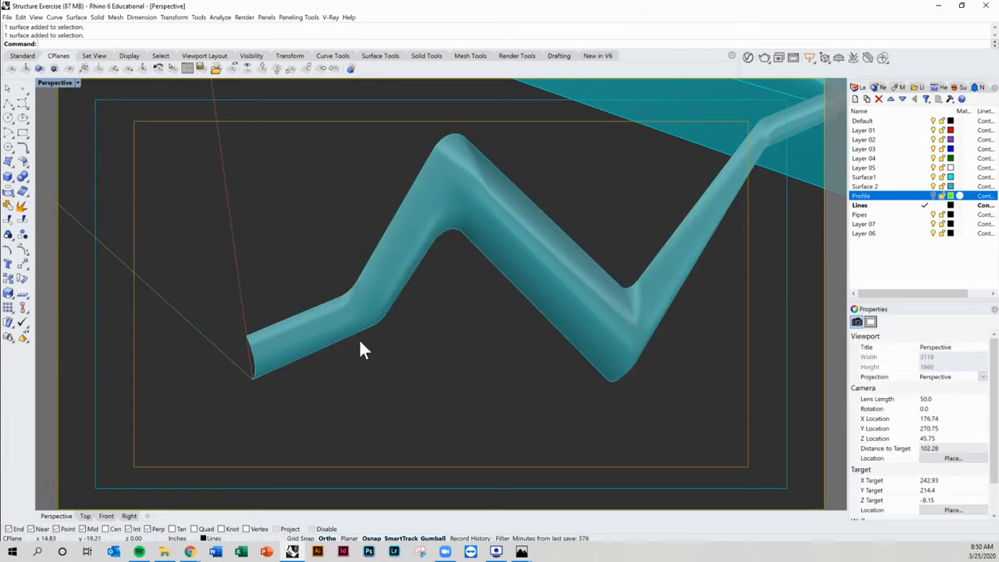
type("Contour")
key("Return")
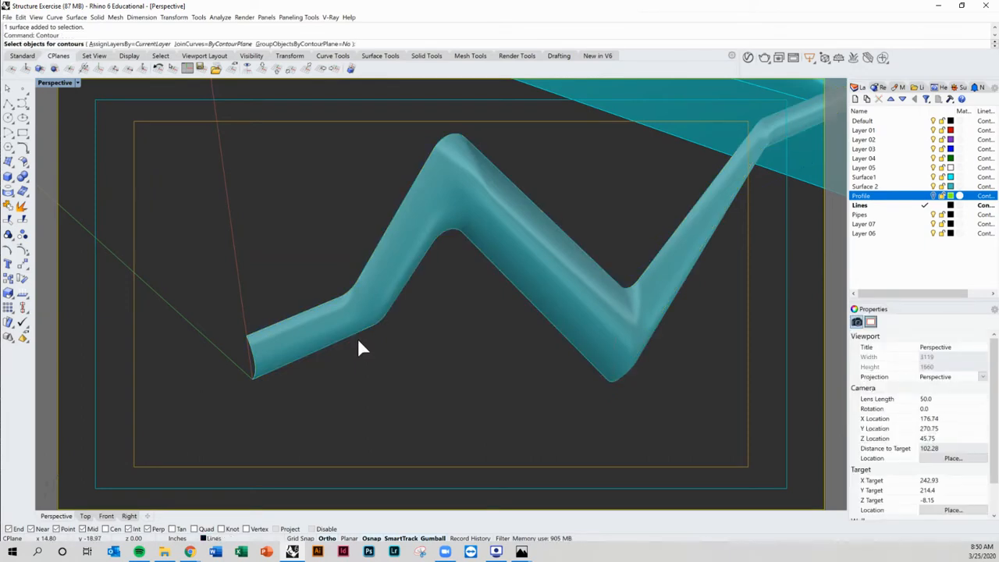
left_click(309, 342)
mouse_move(357, 414)
right_mouse_down()
mouse_move(368, 392)
mouse_move(356, 407)
right_mouse_up()
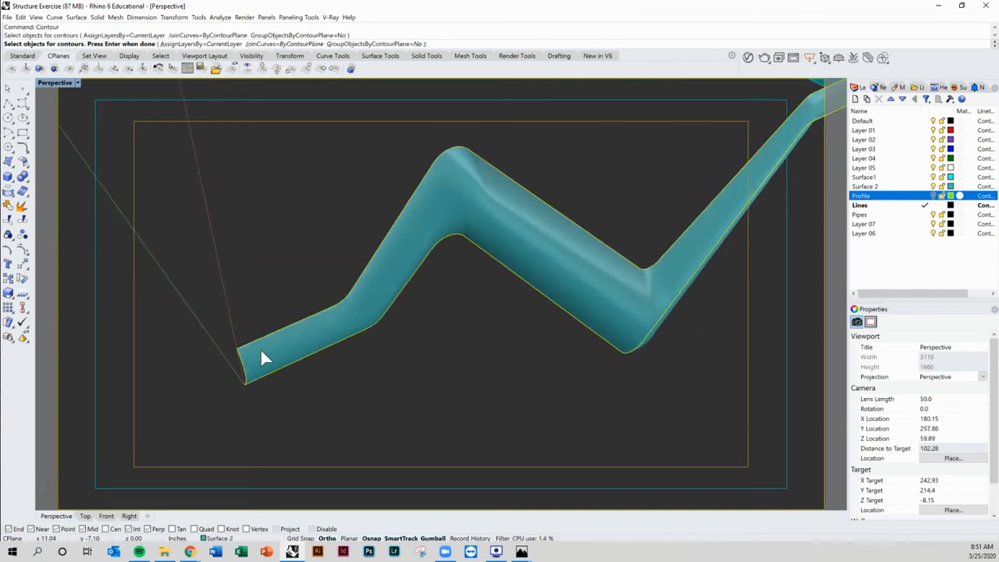
right_click_drag(265, 382, 261, 375)
key("Return")
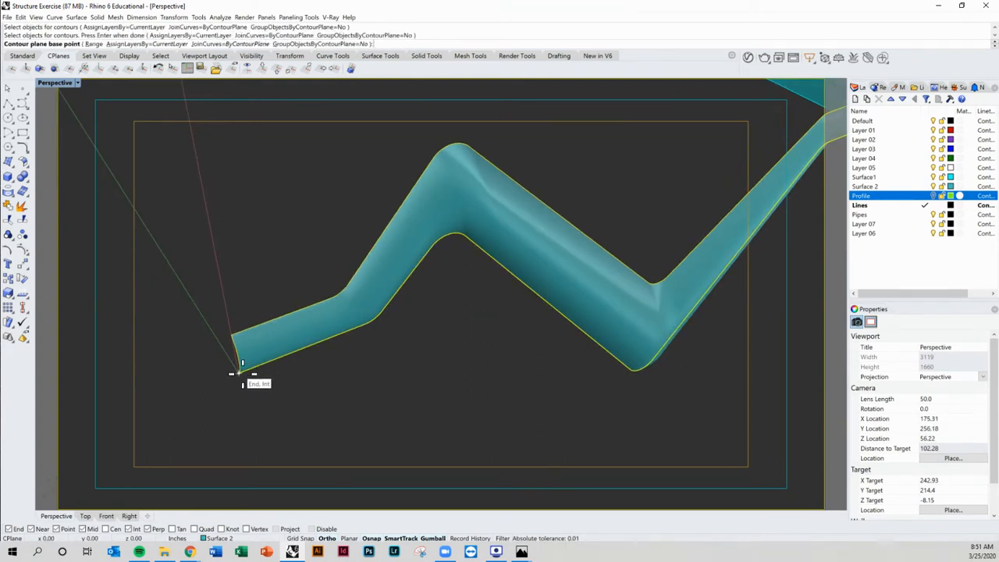
left_click(248, 373)
right_click_drag(249, 373, 244, 375)
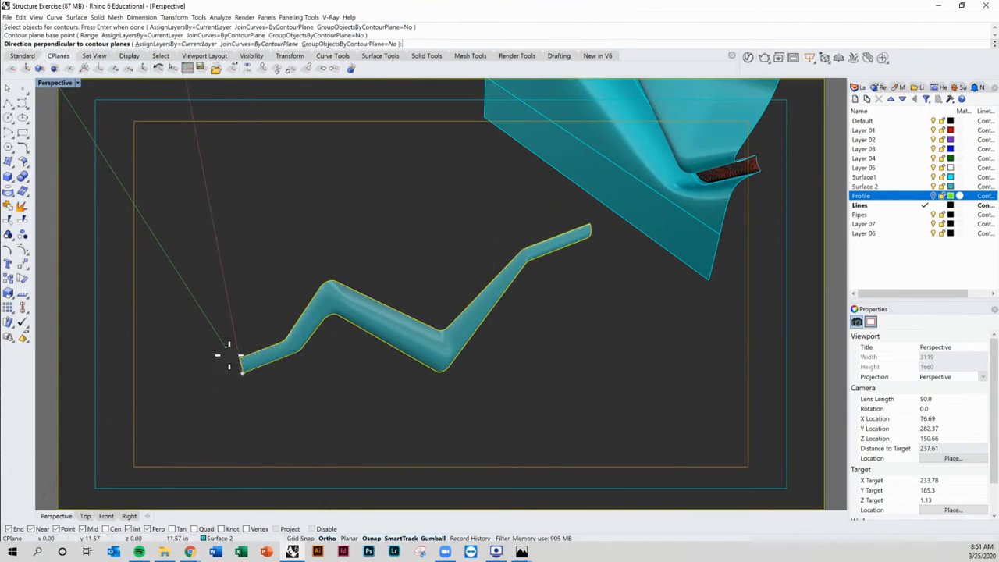
left_click(223, 288)
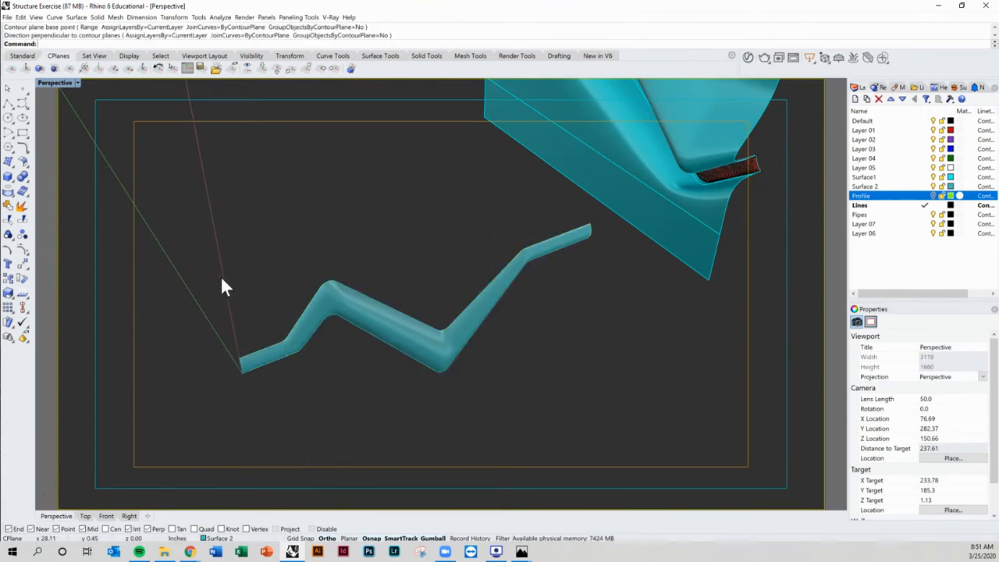
left_click(264, 68)
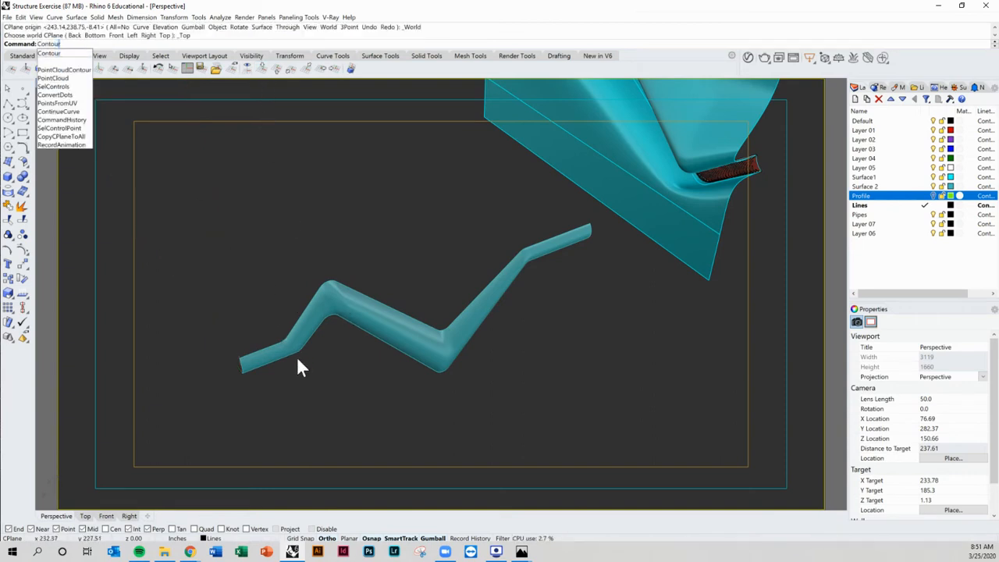
key("Return")
left_click(337, 310)
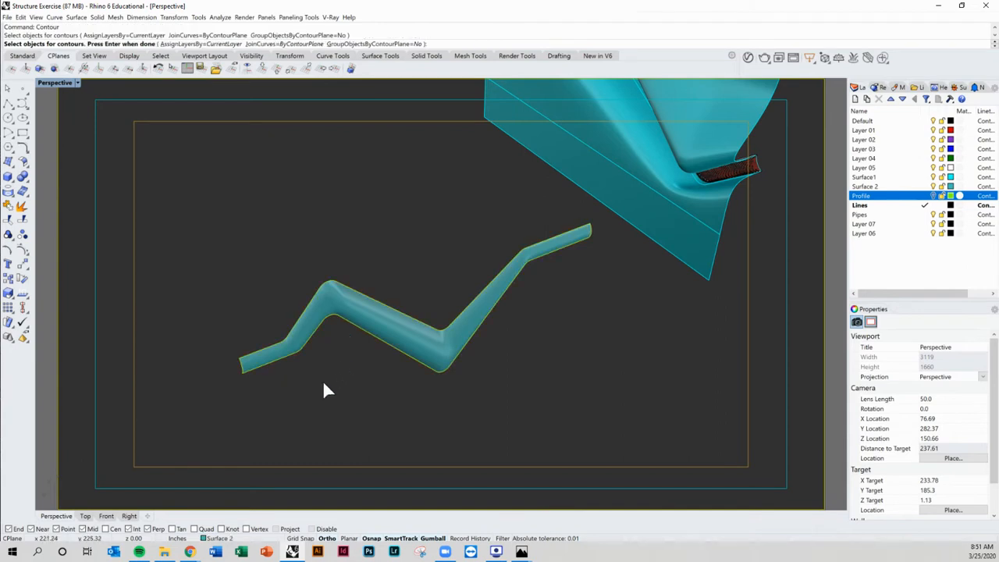
key("Return")
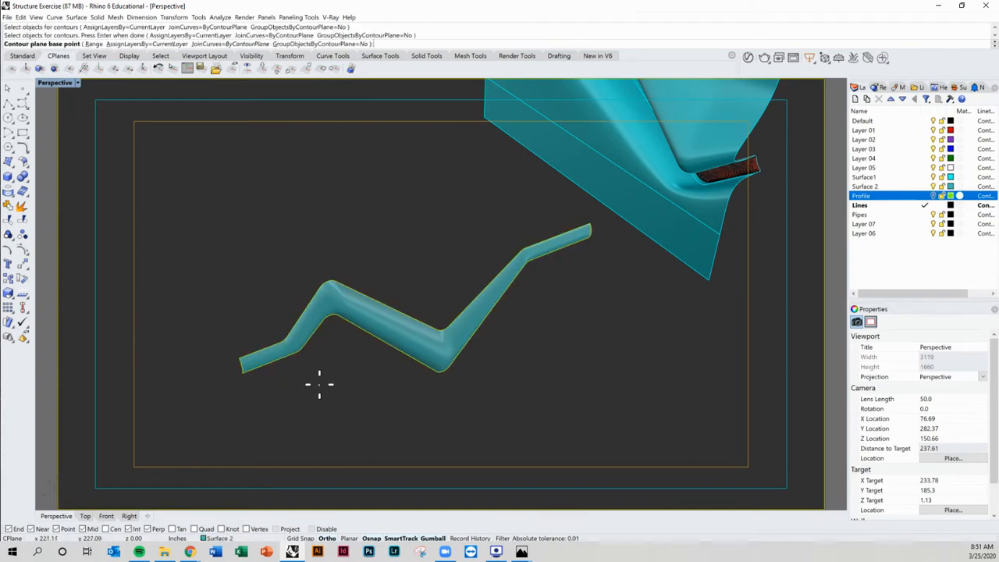
left_click(242, 371)
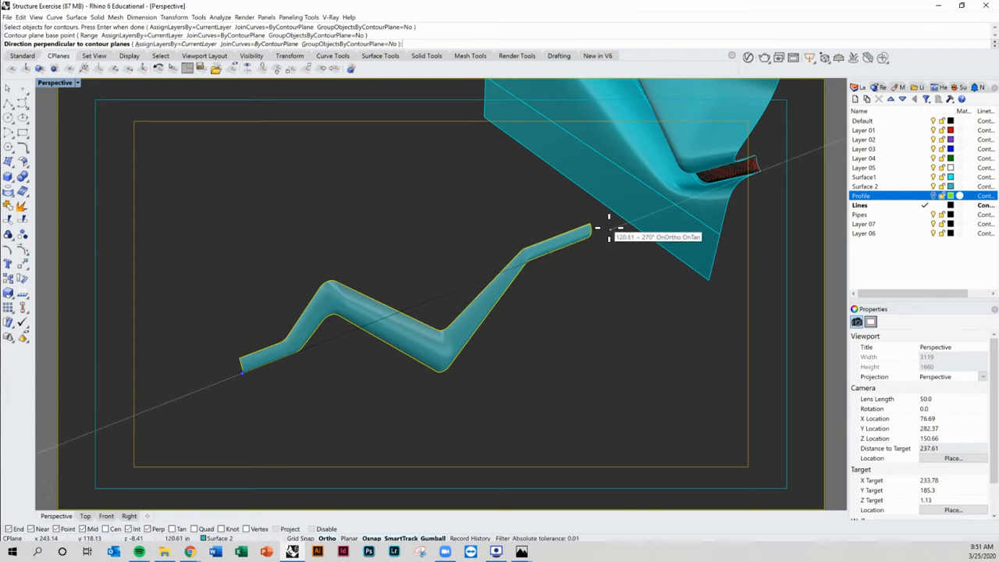
right_click_drag(609, 227, 587, 226)
key("Escape")
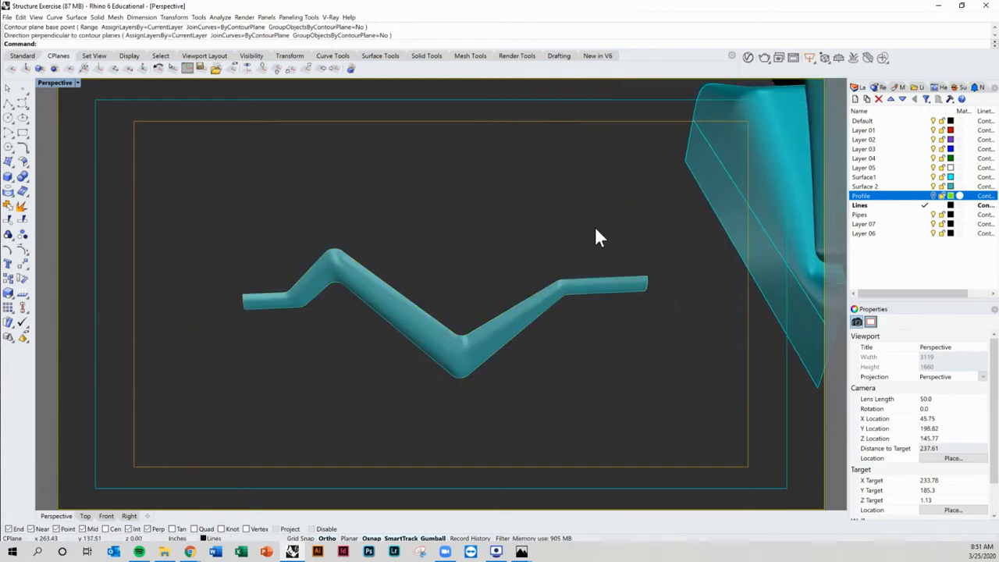
Step: Contour the swept surface from its left end at 1.5 spacing, then undo those contours
key("Return")
left_click(281, 302)
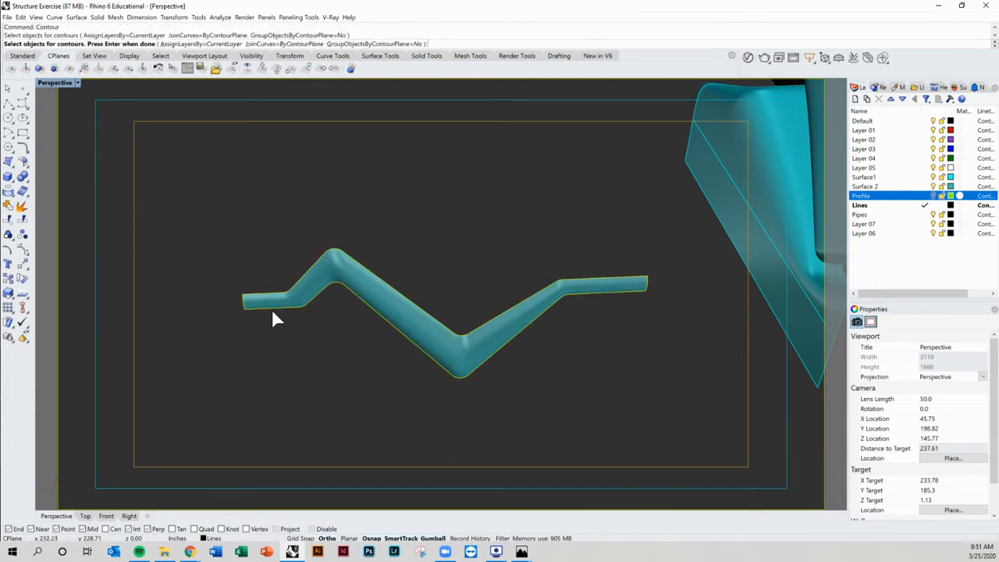
key("Return")
left_click(244, 307)
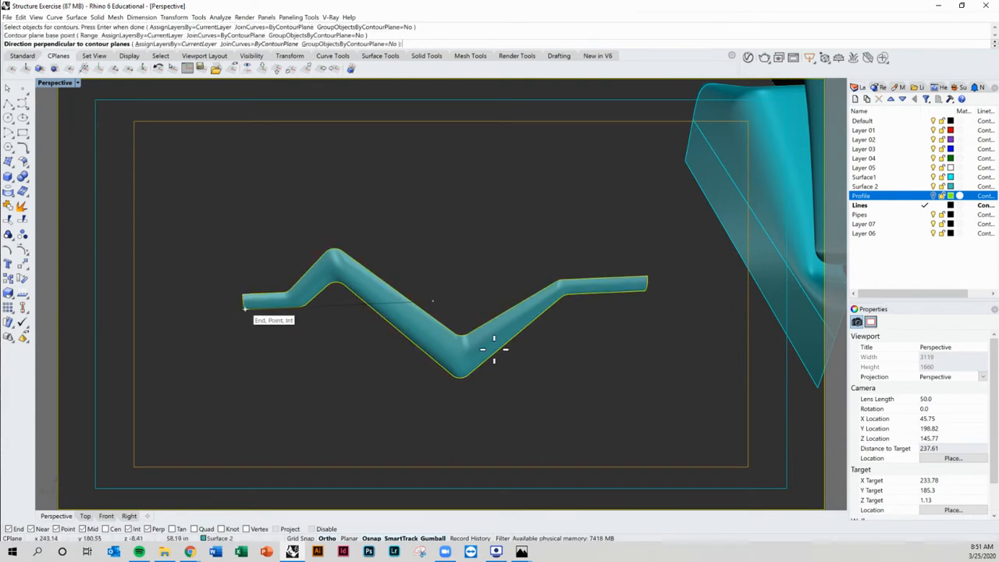
left_click(663, 332)
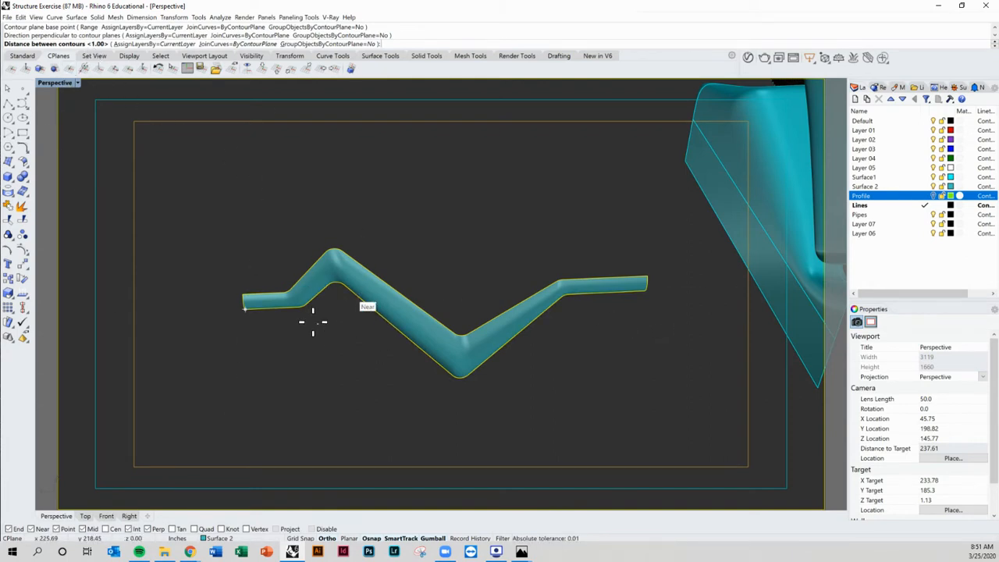
scroll(313, 322, "up", 3)
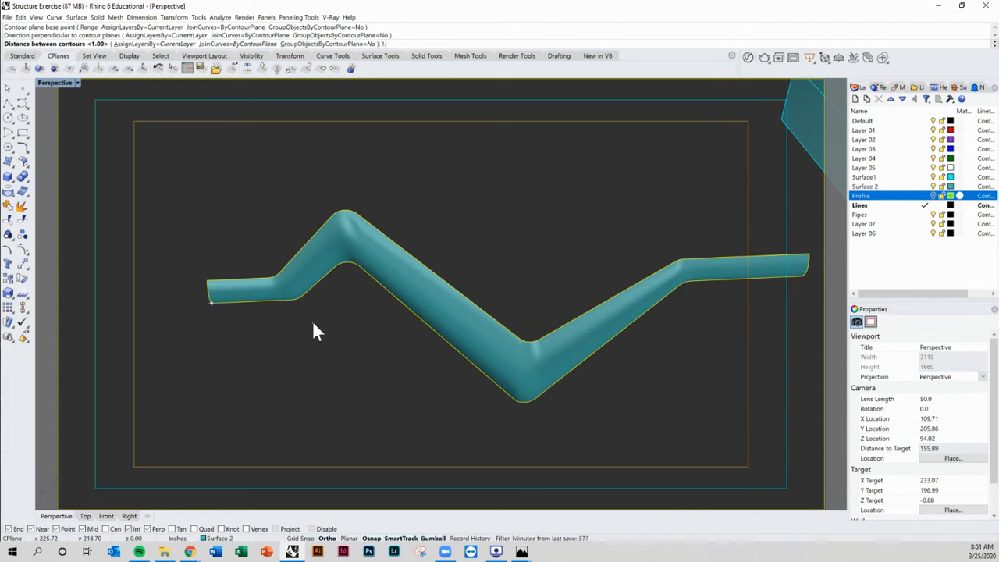
key("Return")
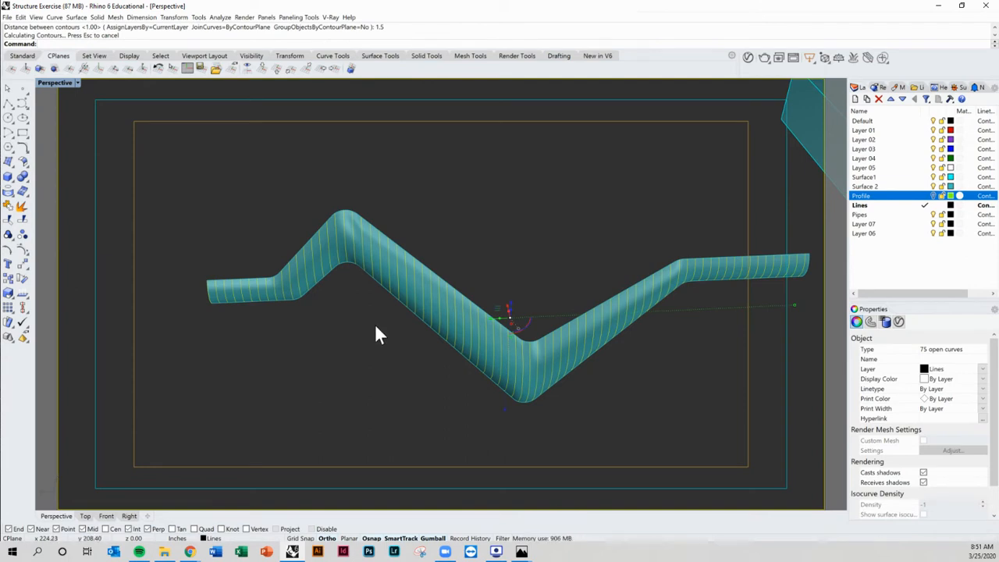
key("ctrl+z")
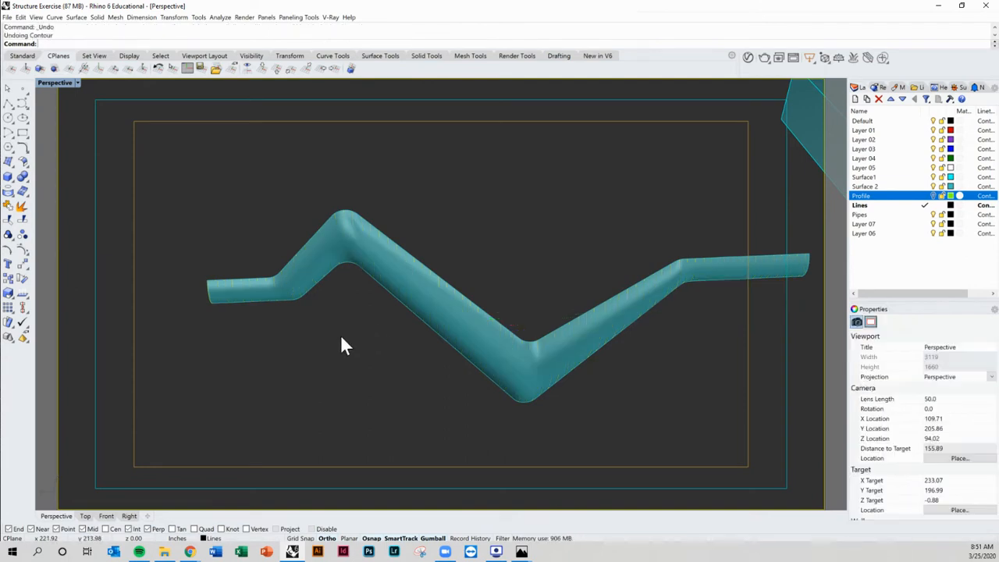
Step: Contour the swept surface from its left end along its length with a distance of 1 between contours
key("Return")
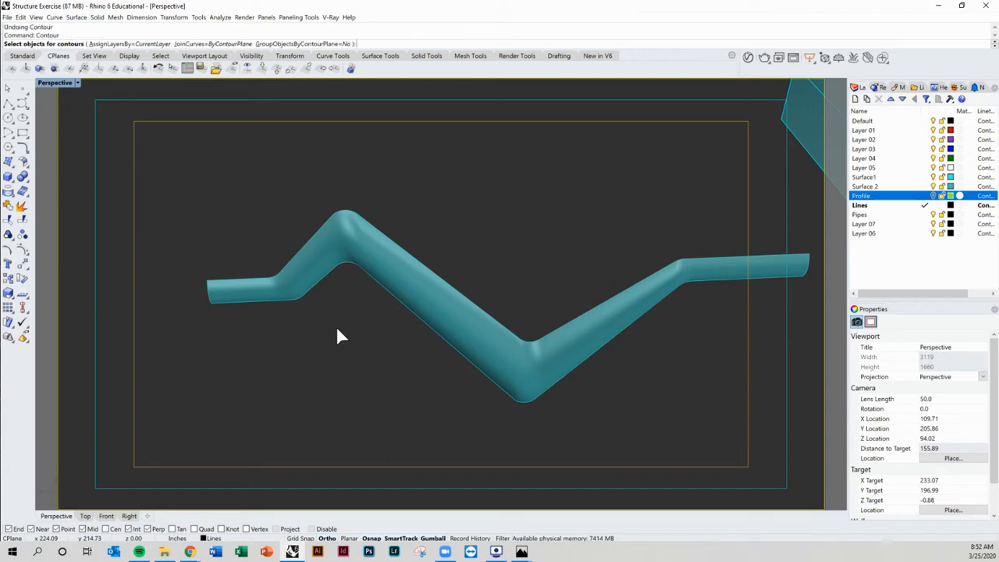
left_click(350, 249)
key("Return")
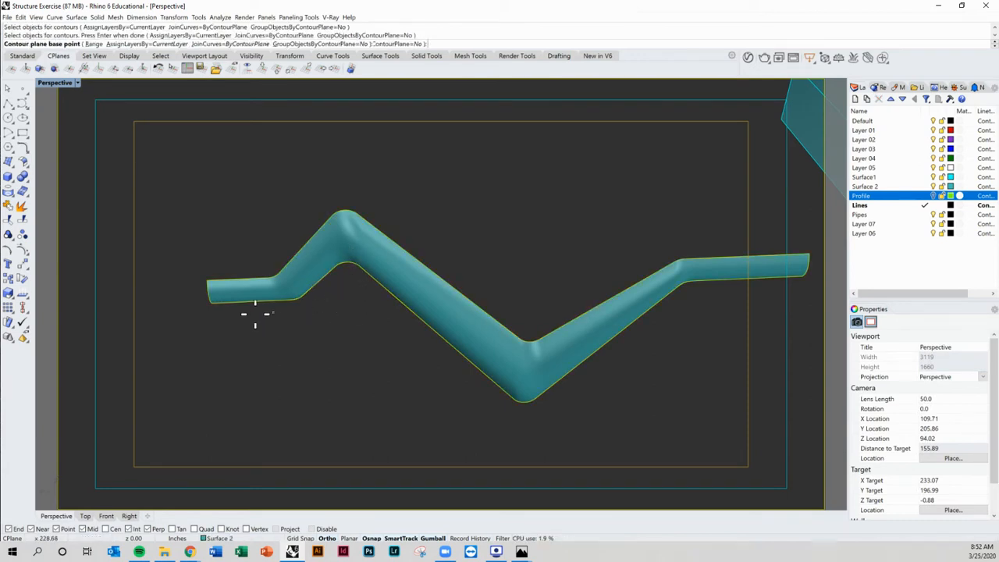
left_click(211, 302)
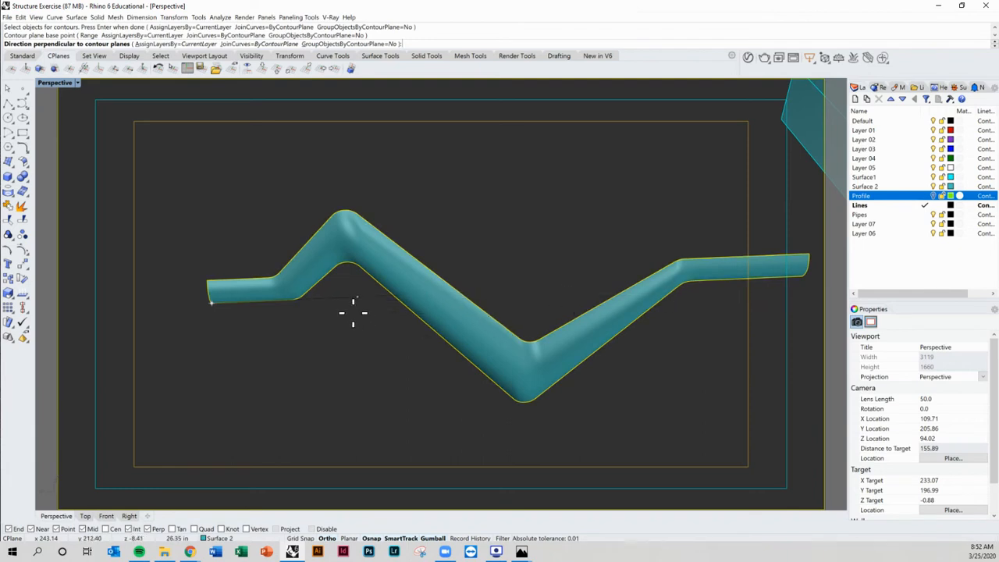
left_click(346, 299)
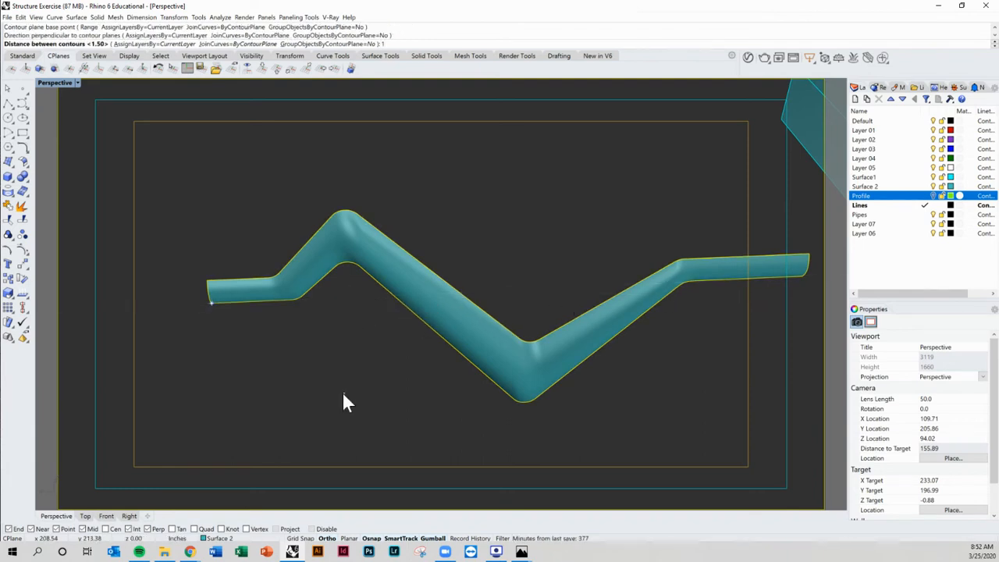
type("1")
key("Return")
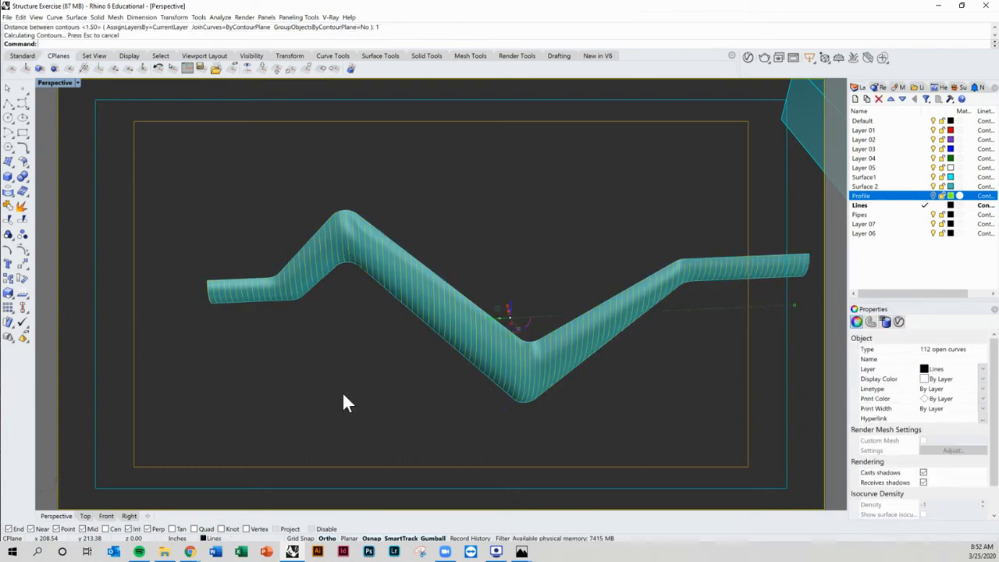
Step: Group the new contour curves and hide them
right_click_drag(379, 366, 192, 380)
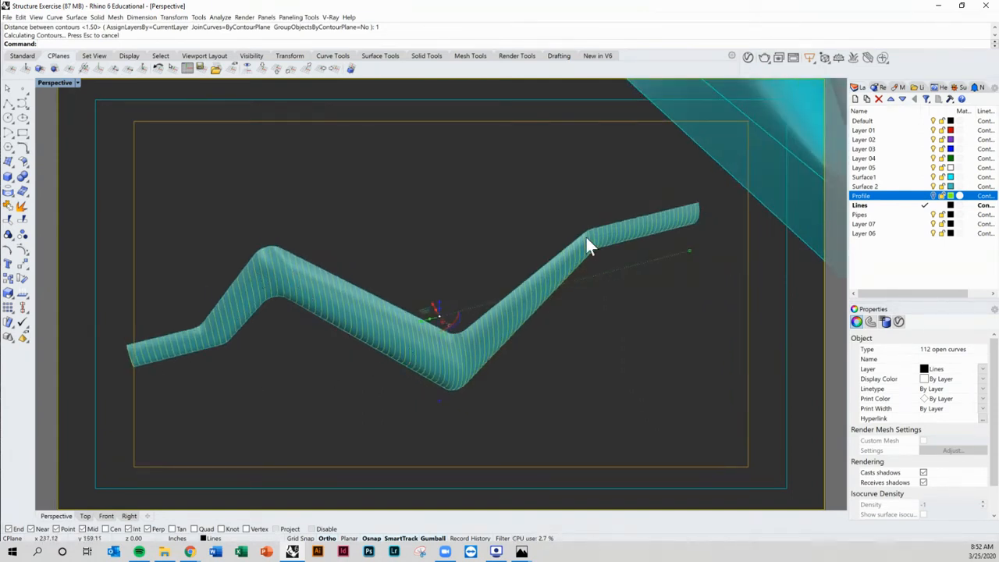
type("Group")
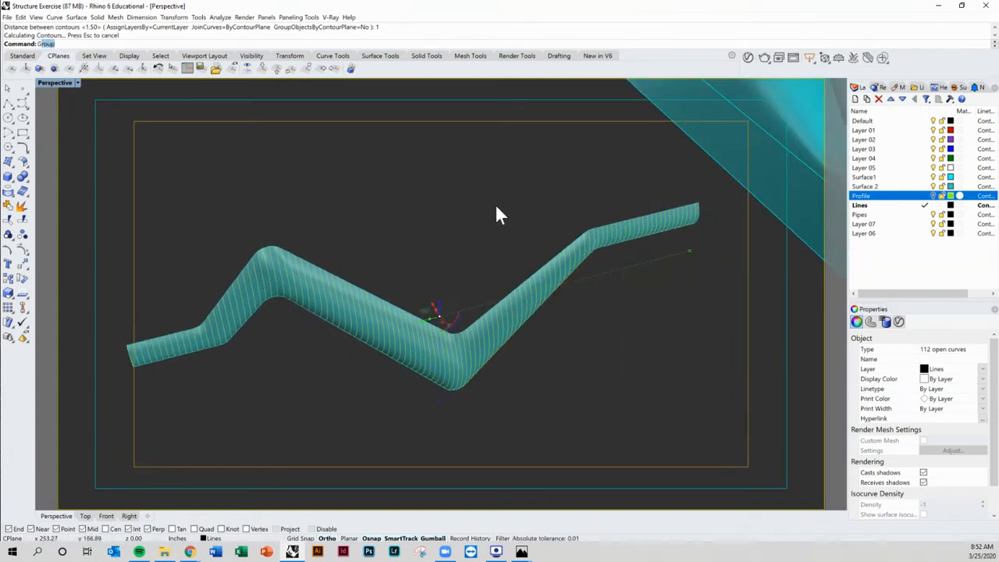
key("Return")
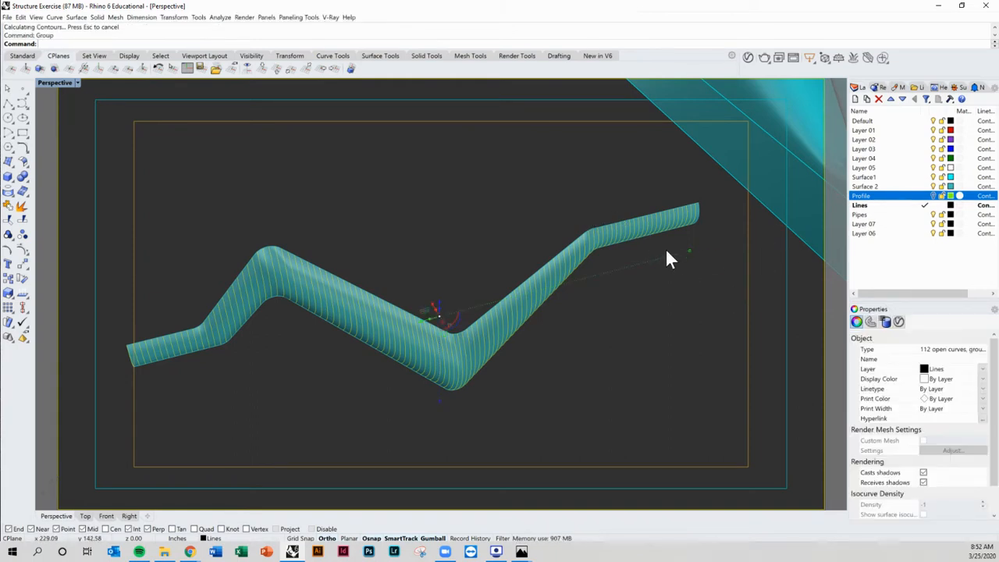
key("ctrl+h")
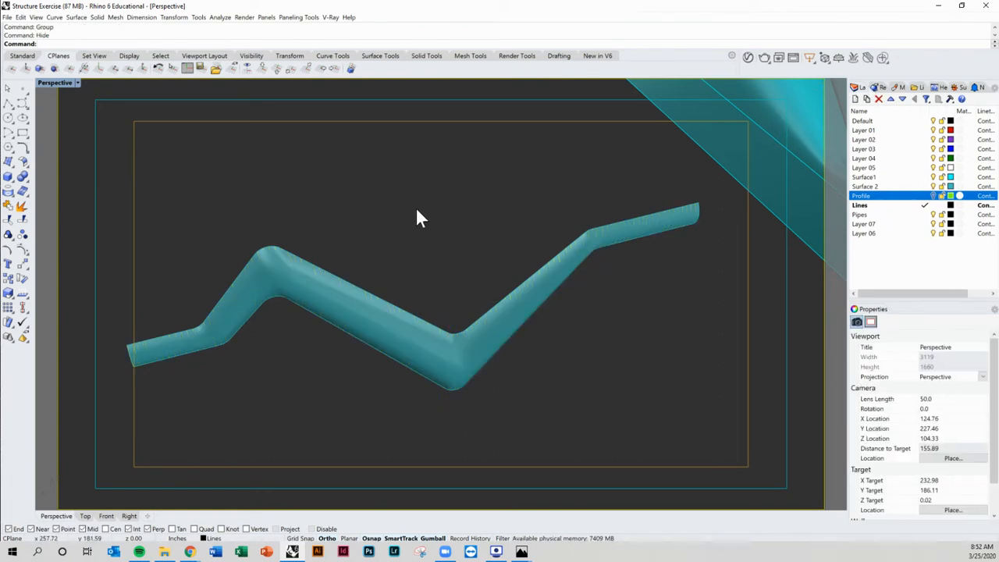
Step: Contour the swept surface again in a diagonal direction from near its first bend, keeping the default spacing of 1
type("Contou")
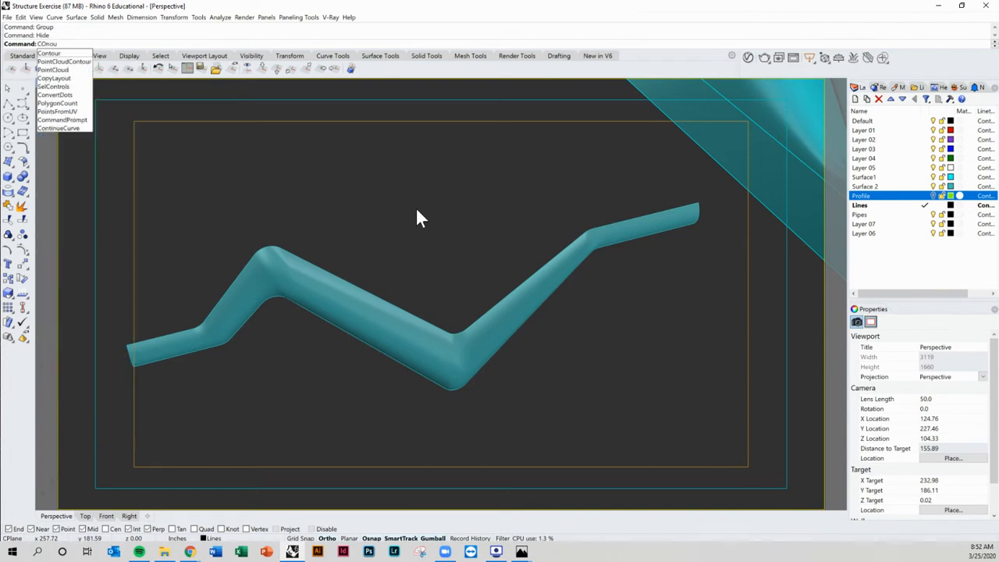
key("BackSpace")
key("BackSpace")
type("t")
key("Return")
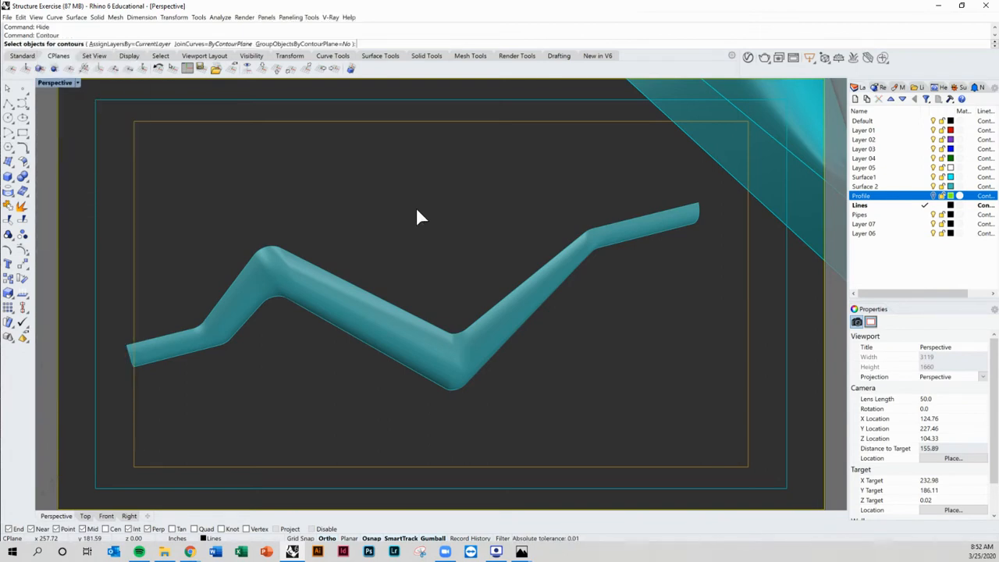
left_click(329, 277)
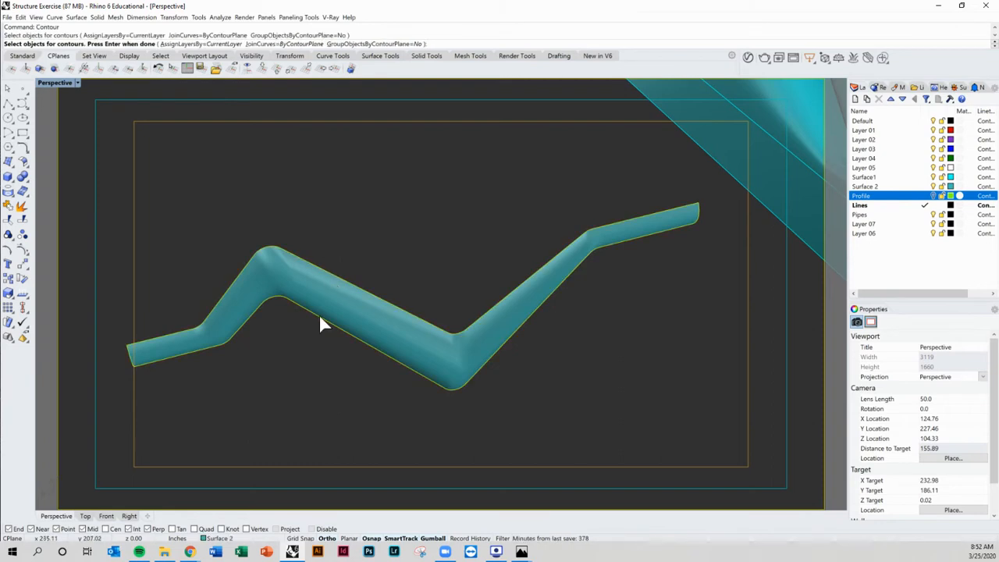
right_click_drag(321, 323, 273, 323)
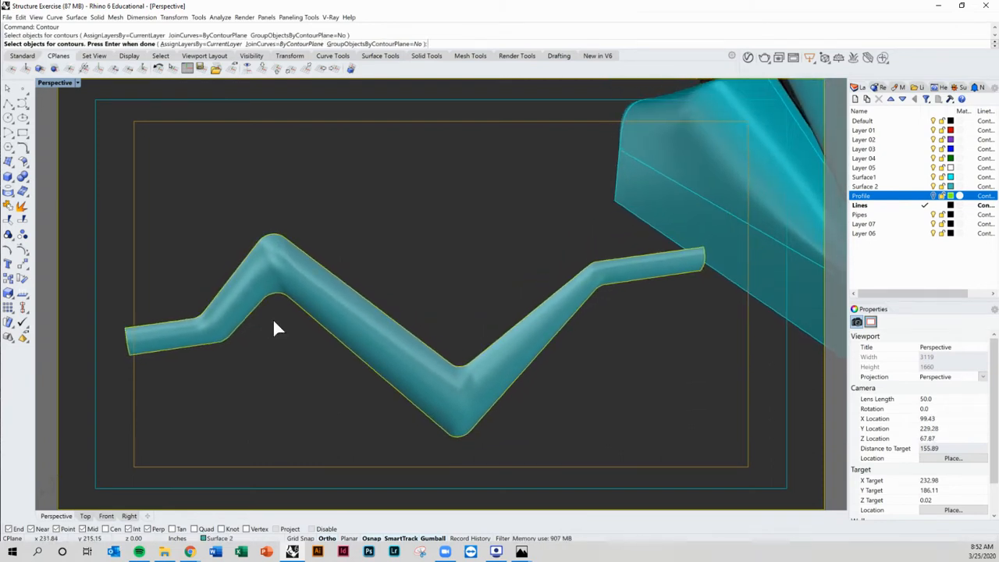
key("Return")
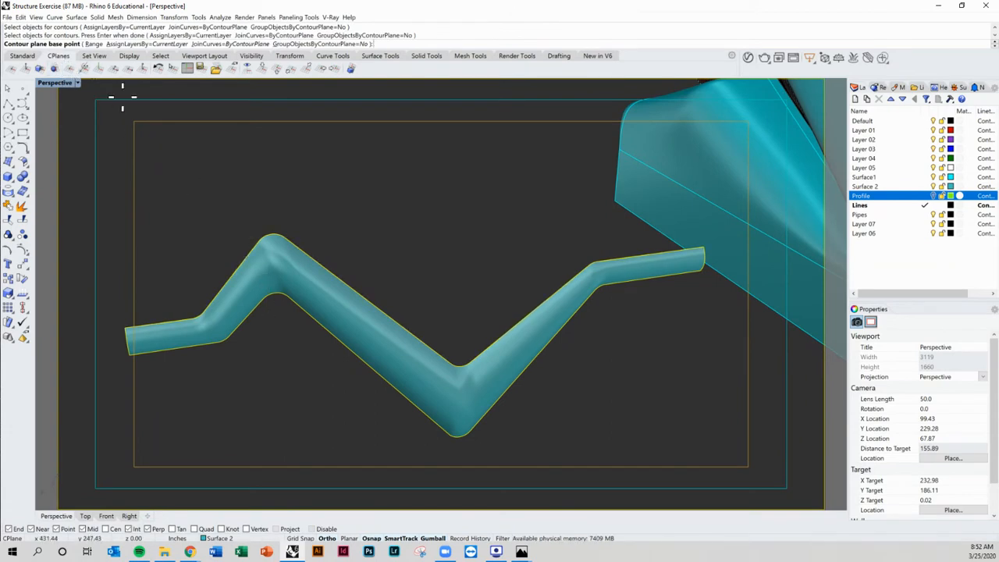
left_click(222, 289)
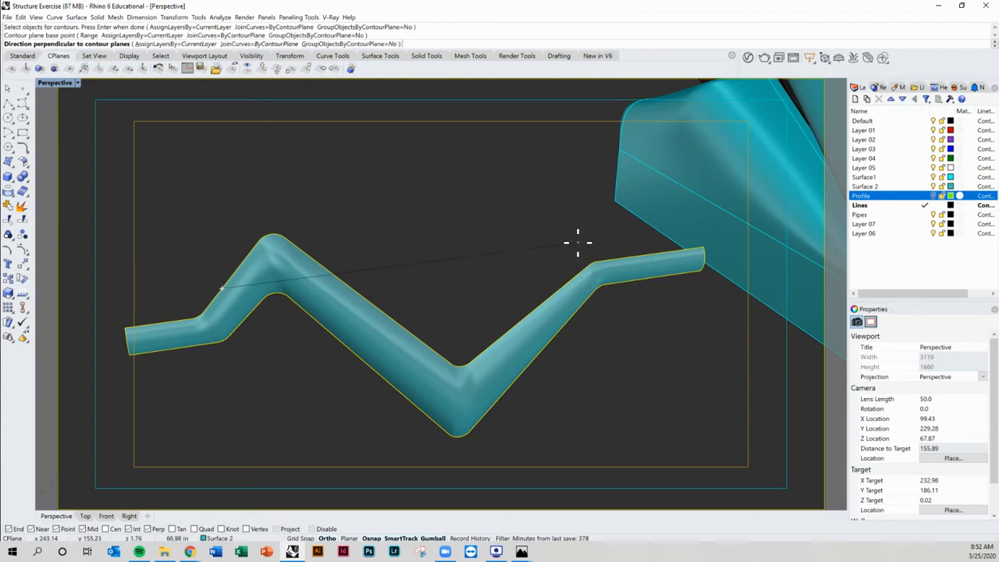
left_click(562, 323)
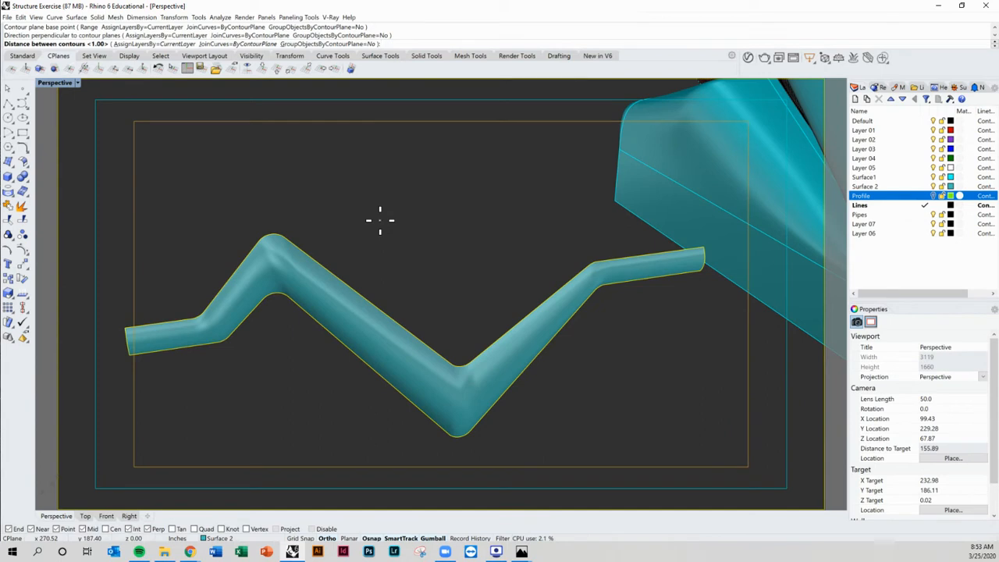
key("Return")
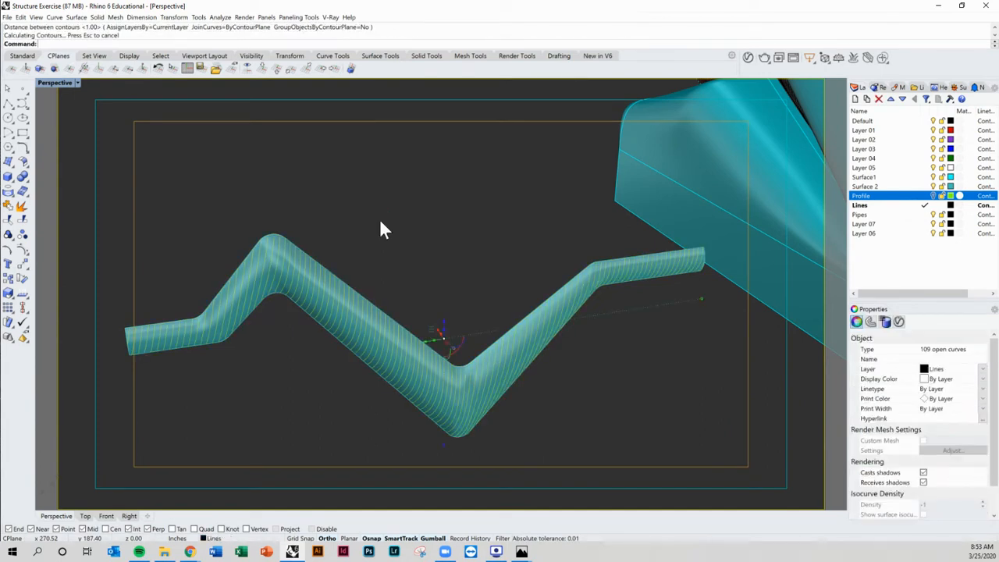
Step: Group the second set of contour curves and show the hidden contours again
key("Return")
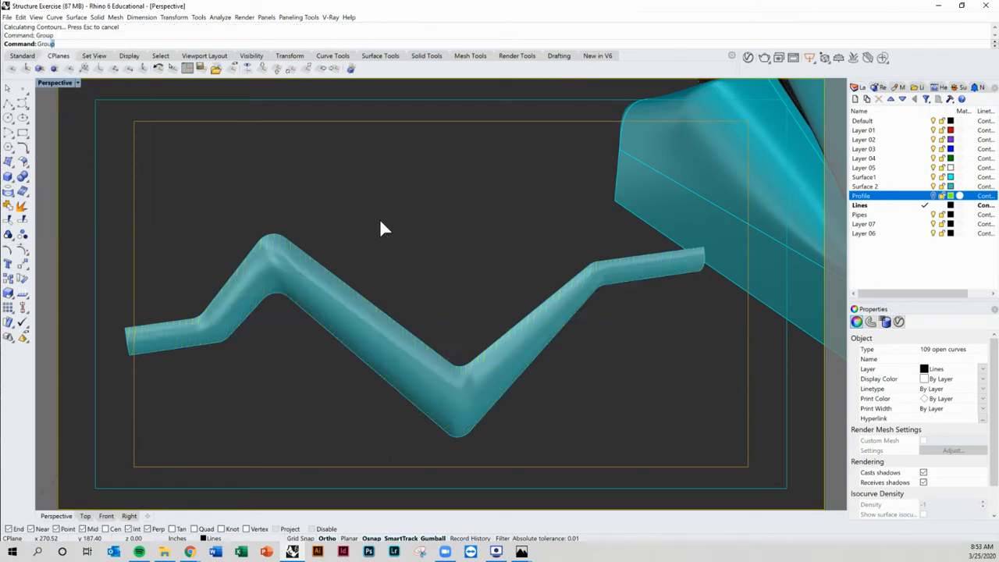
key("Return")
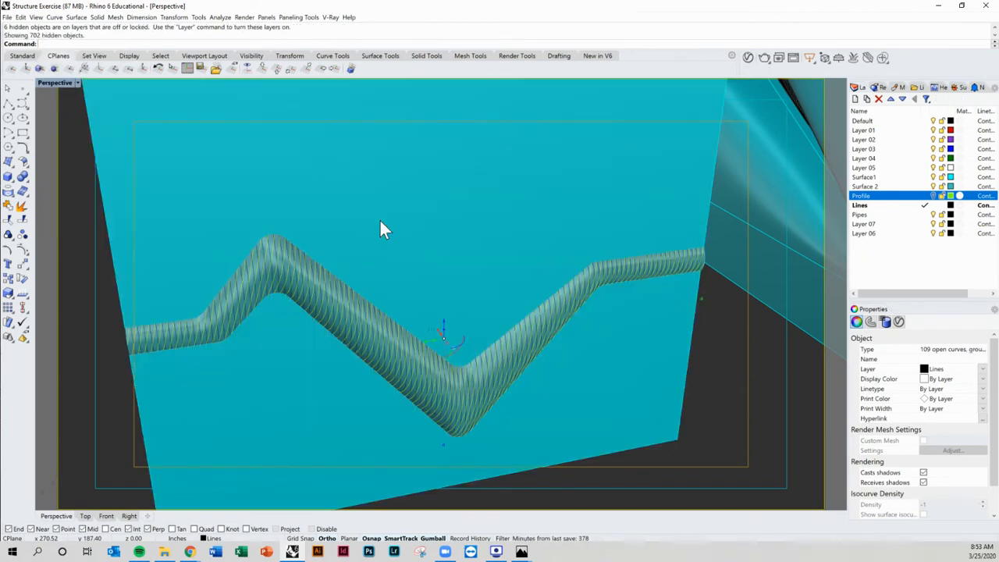
key("Escape")
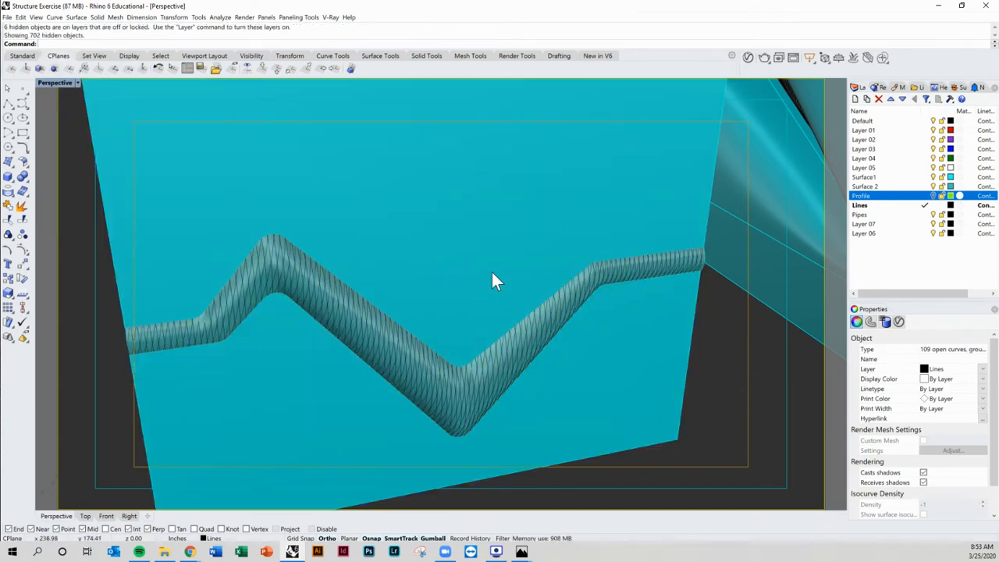
Step: Turn off the Surface1 and Surface 2 layers to leave only the contour curves visible
left_click(933, 177)
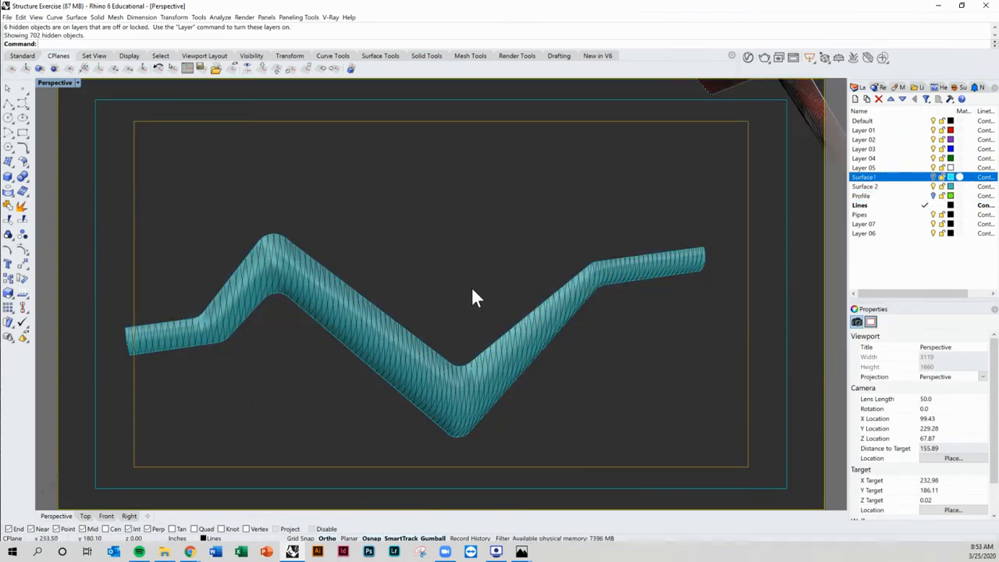
right_click_drag(487, 383, 540, 395)
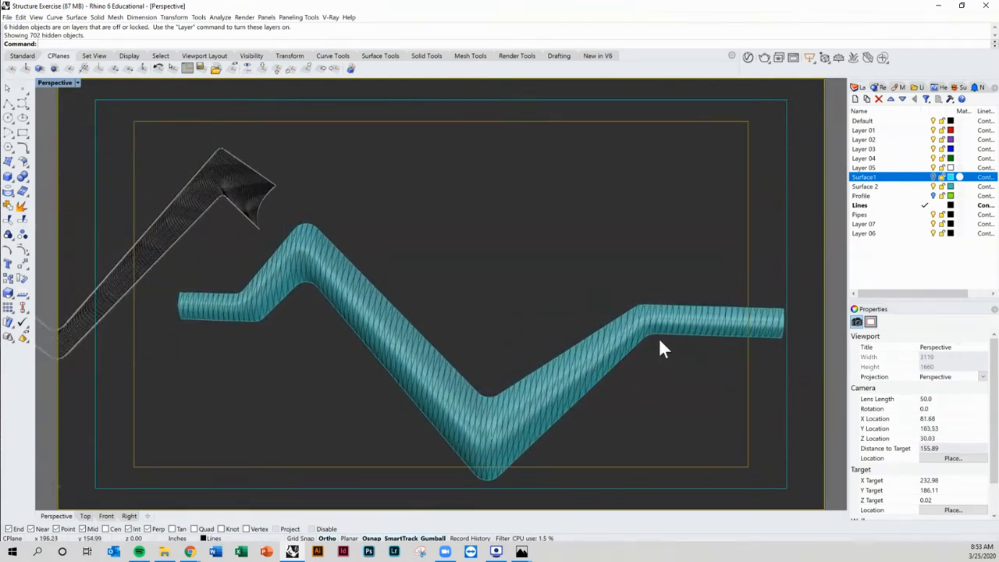
right_click_drag(305, 351, 272, 351)
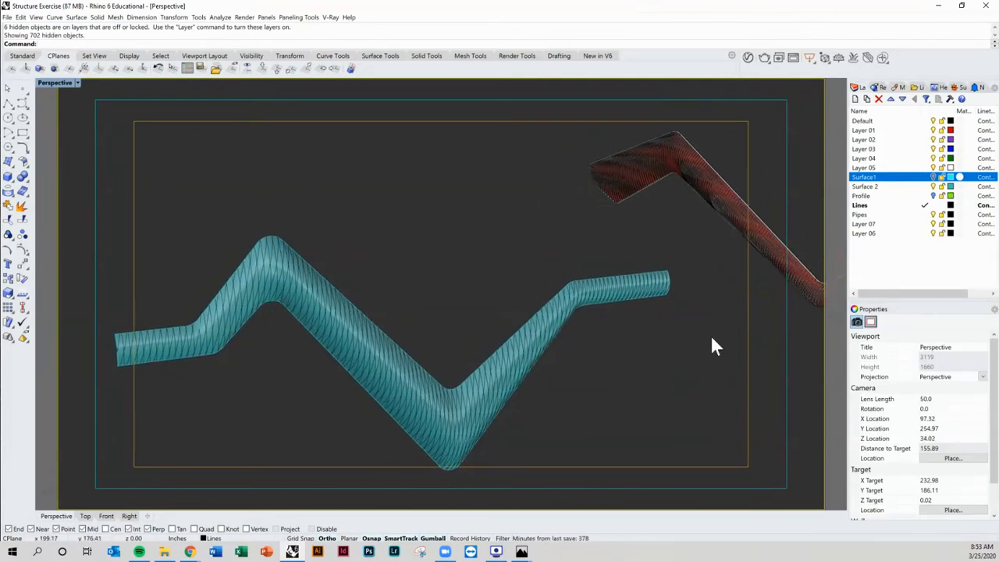
left_click(934, 187)
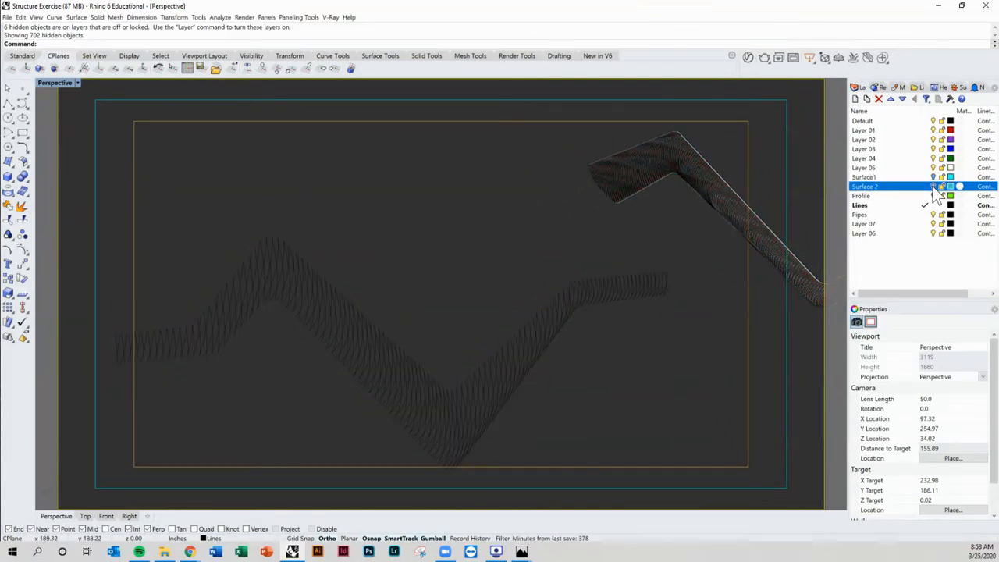
Step: Select both sets of contour curves and group them together
left_click(334, 320)
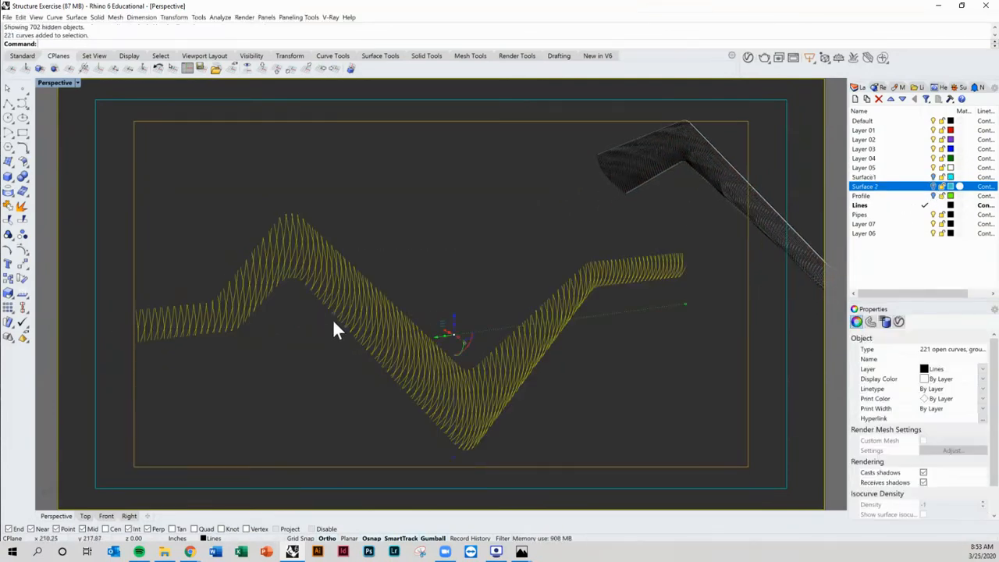
mouse_move(334, 320)
right_mouse_down()
mouse_move(451, 367)
mouse_move(411, 367)
mouse_move(426, 374)
right_mouse_up()
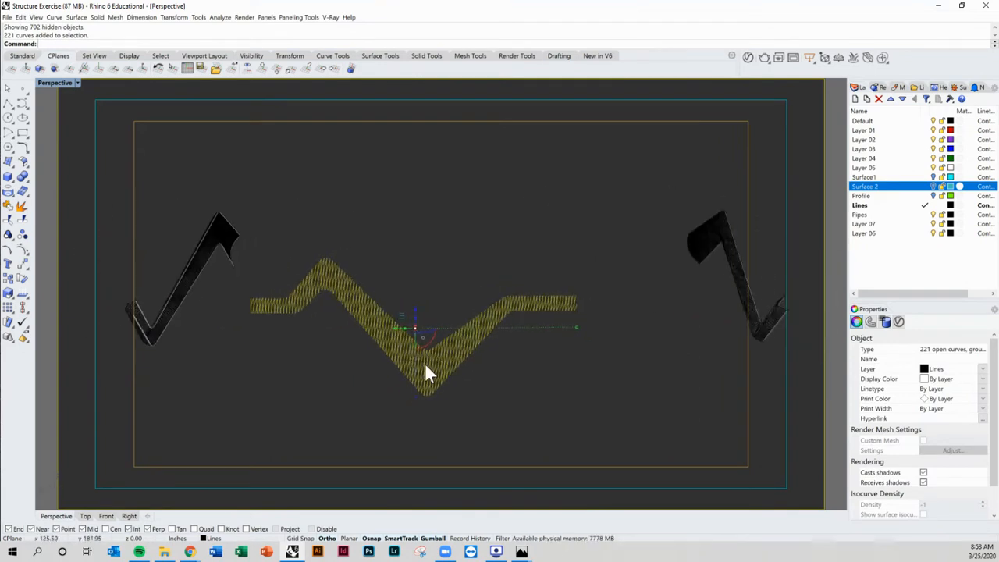
key("Return")
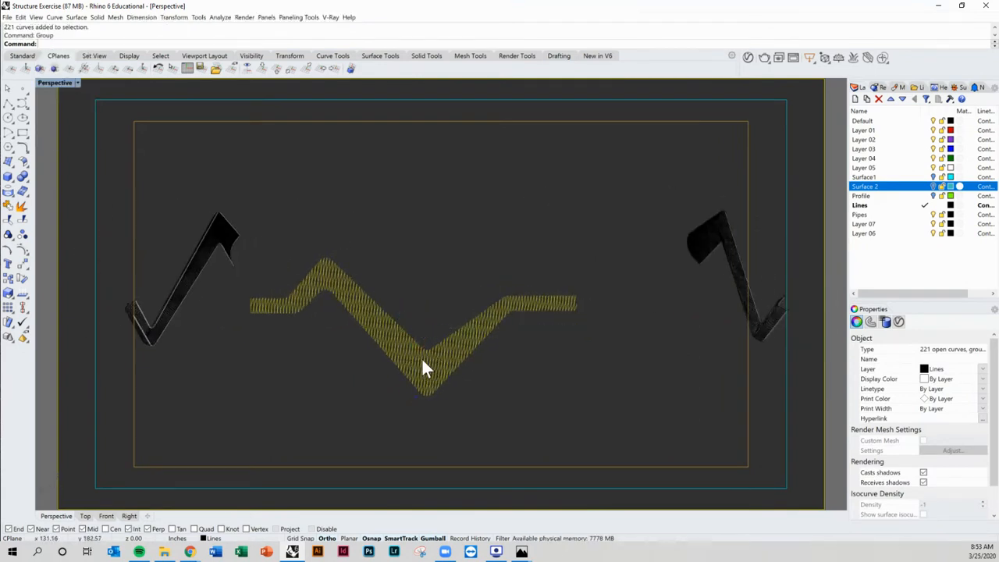
mouse_move(288, 360)
right_mouse_down()
mouse_move(419, 371)
mouse_move(441, 340)
right_mouse_up()
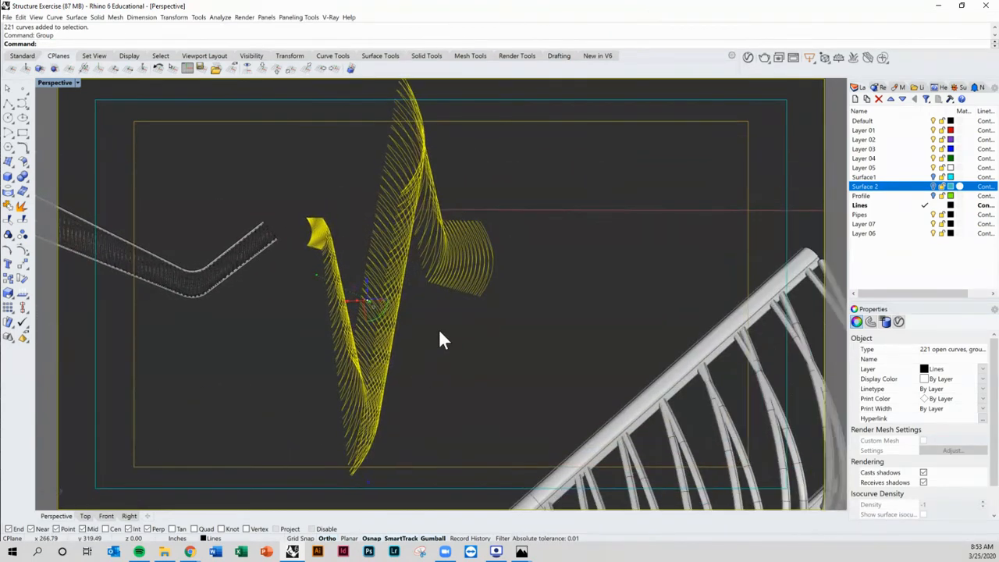
mouse_move(376, 322)
right_mouse_down()
mouse_move(395, 333)
mouse_move(318, 326)
right_mouse_up()
left_click(326, 208)
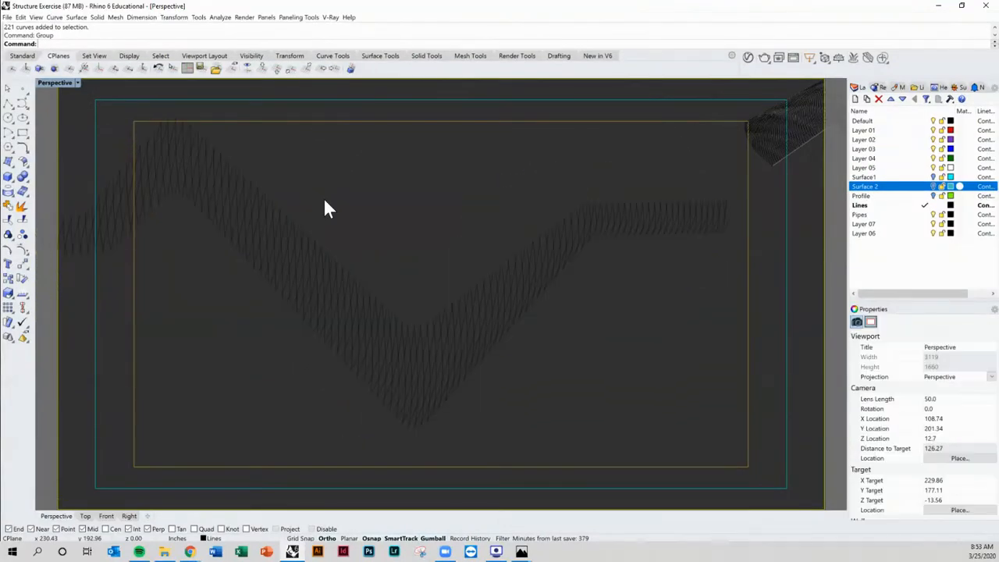
Step: Make Pipes the current layer and pipe the selected contour curves with the default 0.1 radius
left_click_drag(328, 174, 245, 320)
right_click_drag(245, 319, 399, 377, "shift")
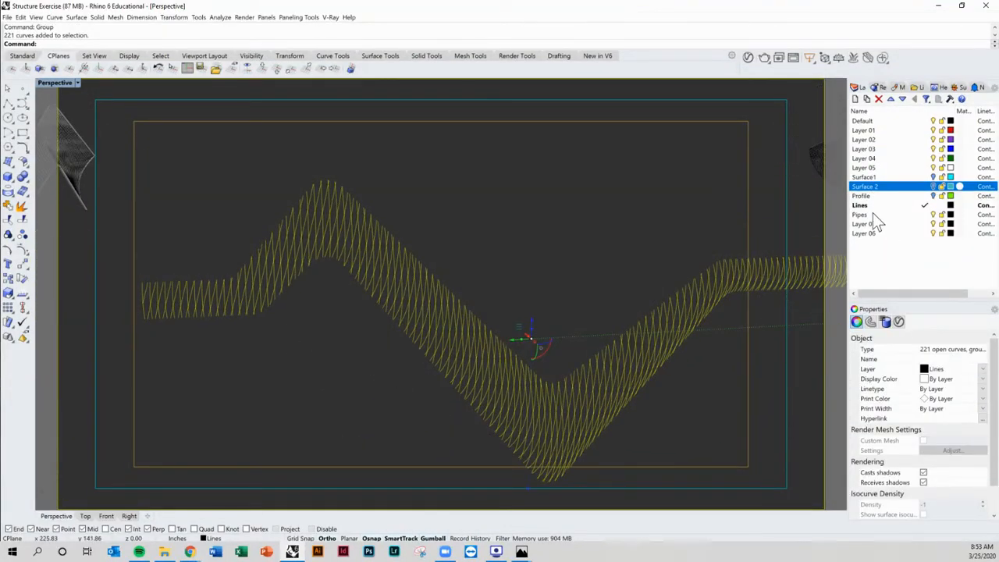
left_click(923, 215)
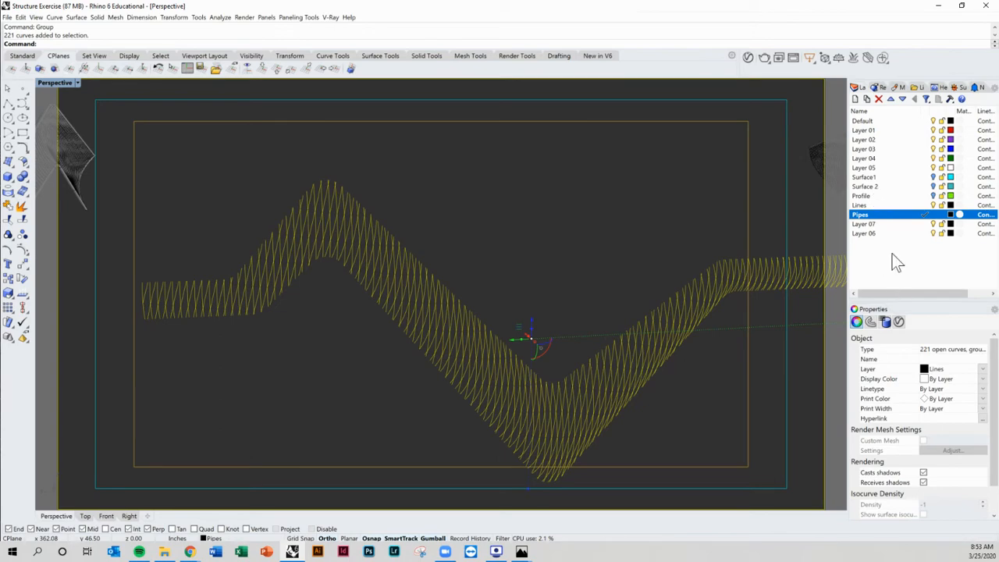
right_click_drag(590, 257, 548, 241)
left_click_drag(444, 228, 346, 327)
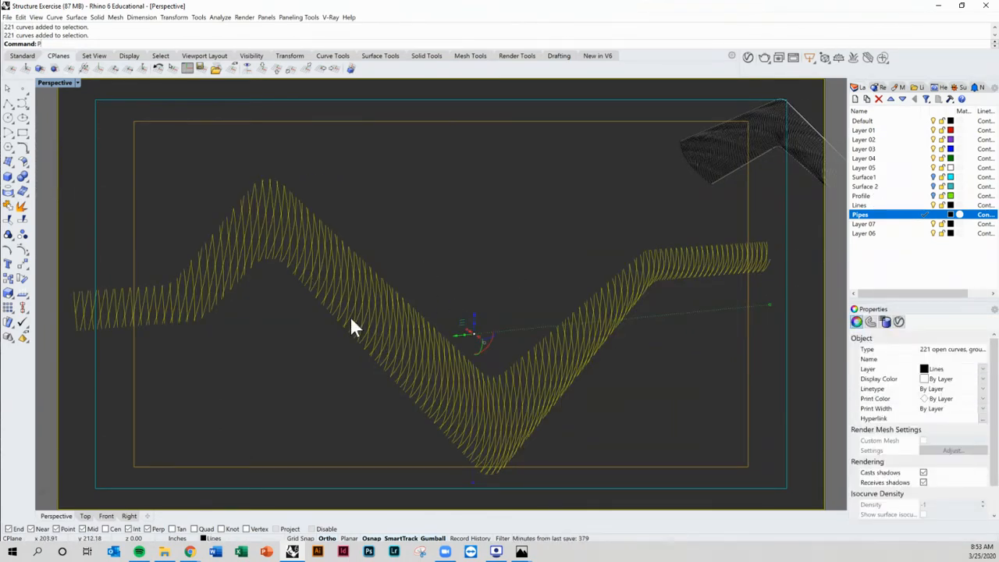
key("Return")
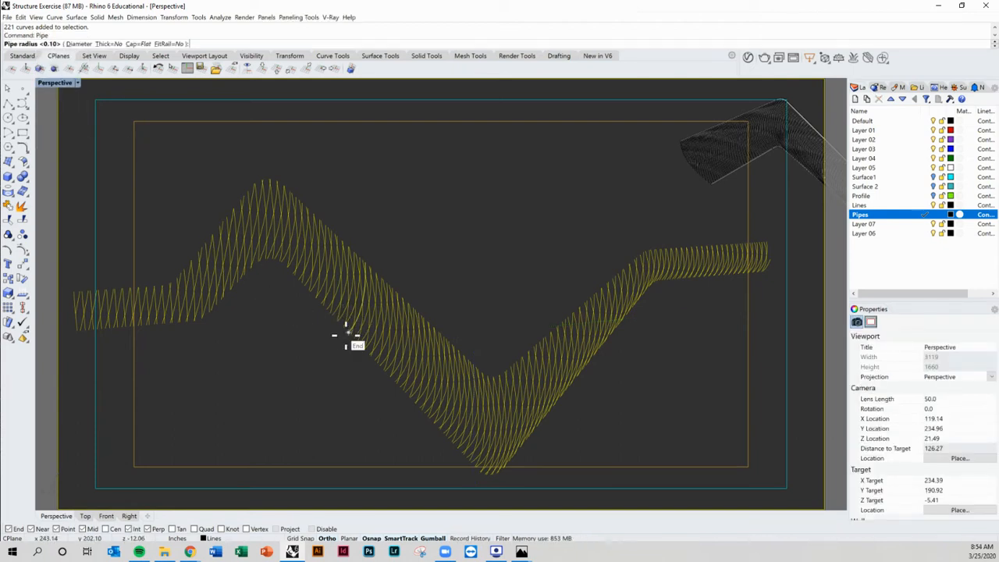
key("Return")
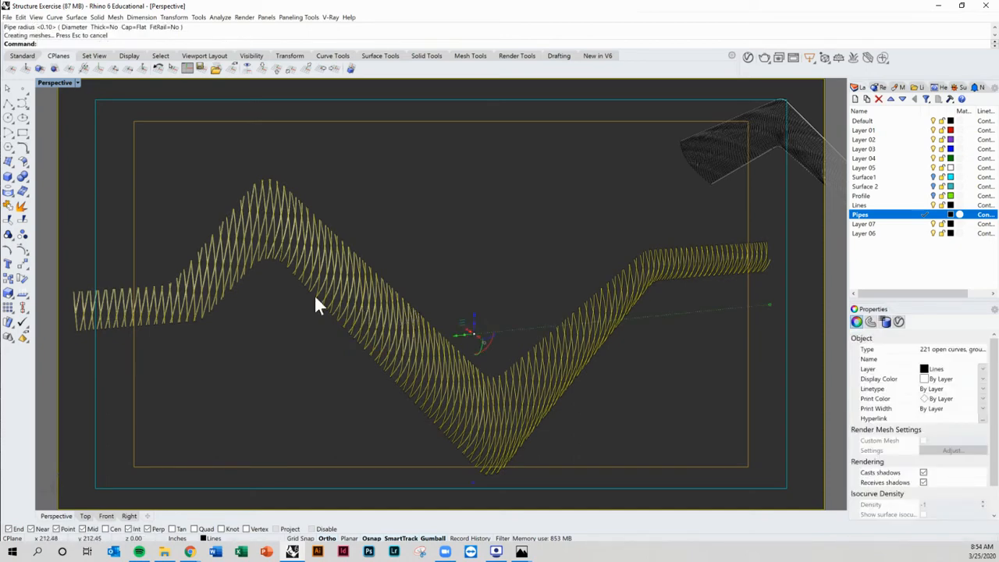
Step: Zoom in to inspect the piped contour structure
scroll(250, 199, "up", 6)
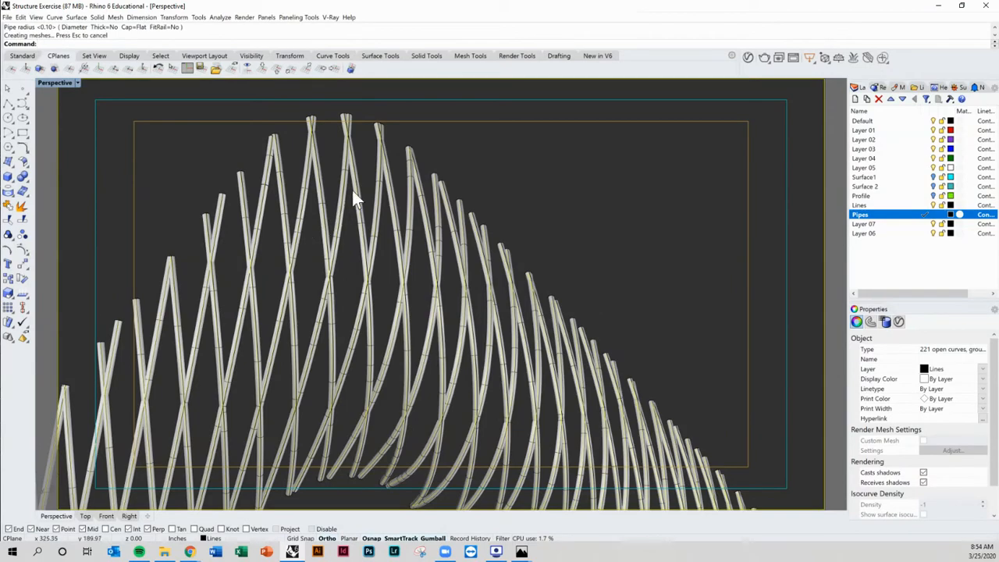
left_click(481, 198)
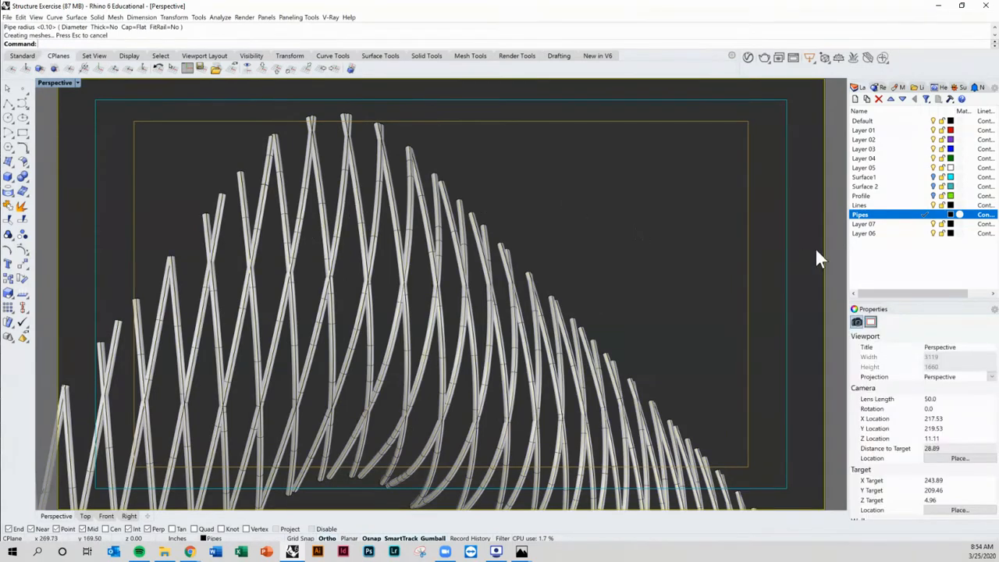
scroll(550, 249, "down", 9)
right_click_drag(550, 254, 567, 289)
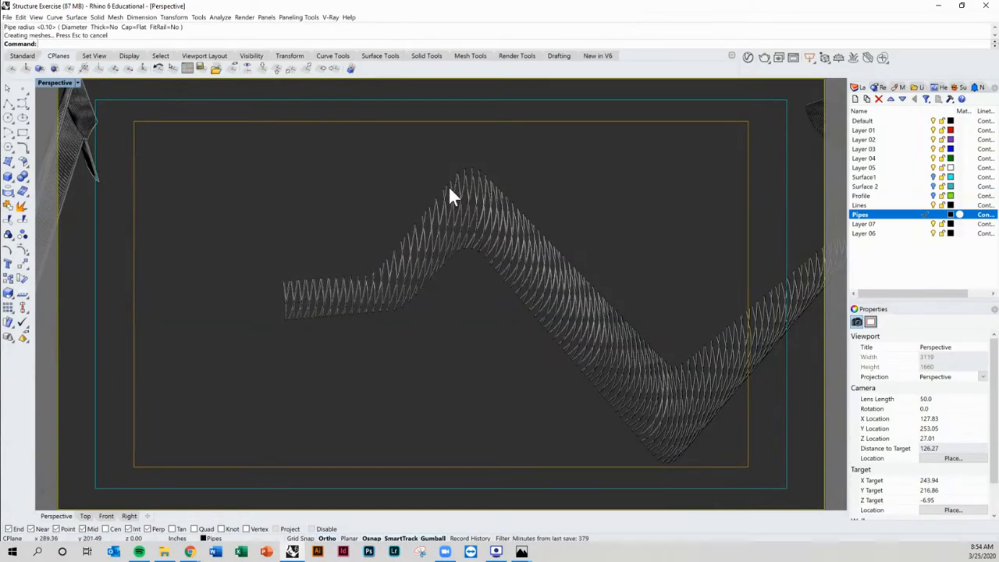
Step: Switch to Photos to view and zoom into the Exchange reference photo
mouse_move(522, 551)
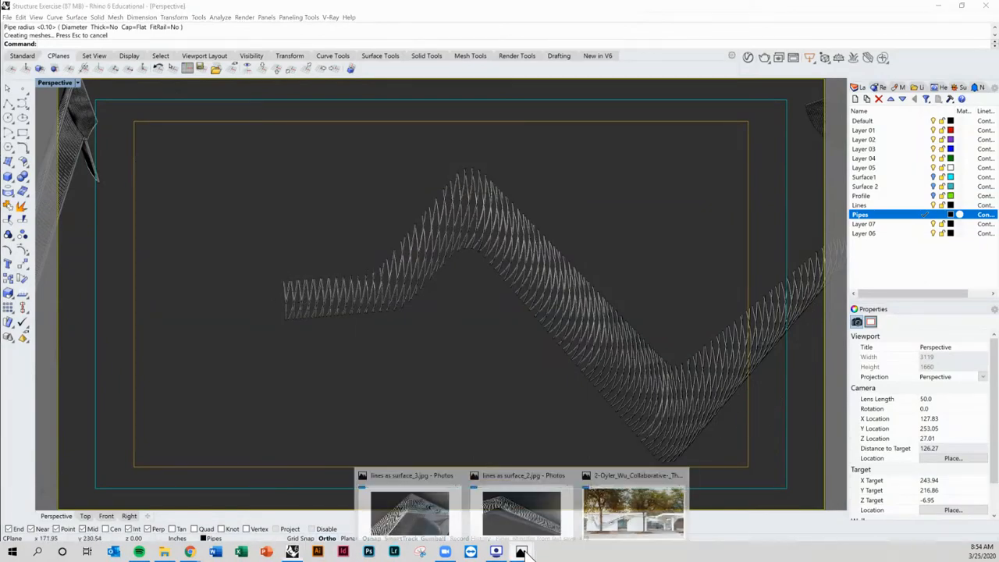
left_click(619, 504)
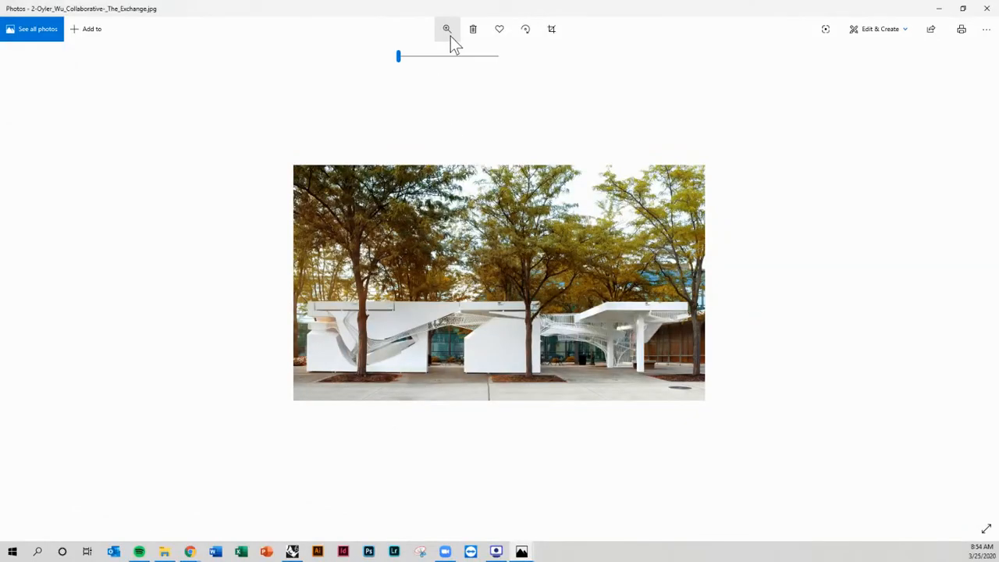
left_click_drag(404, 55, 474, 61)
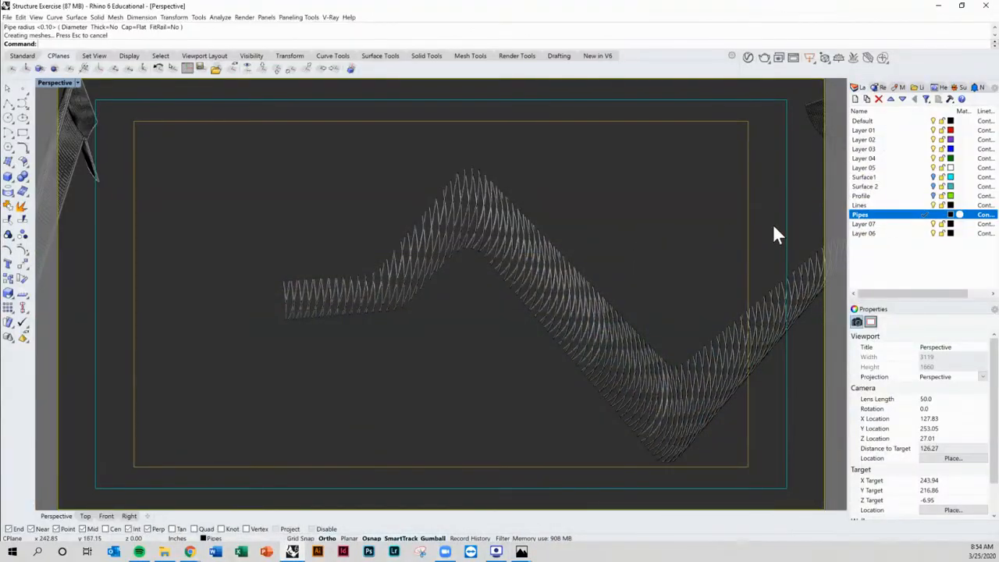
Step: Turn on the Profile layer and pipe the upper profile curve with a radius of 0.3
left_click(934, 195)
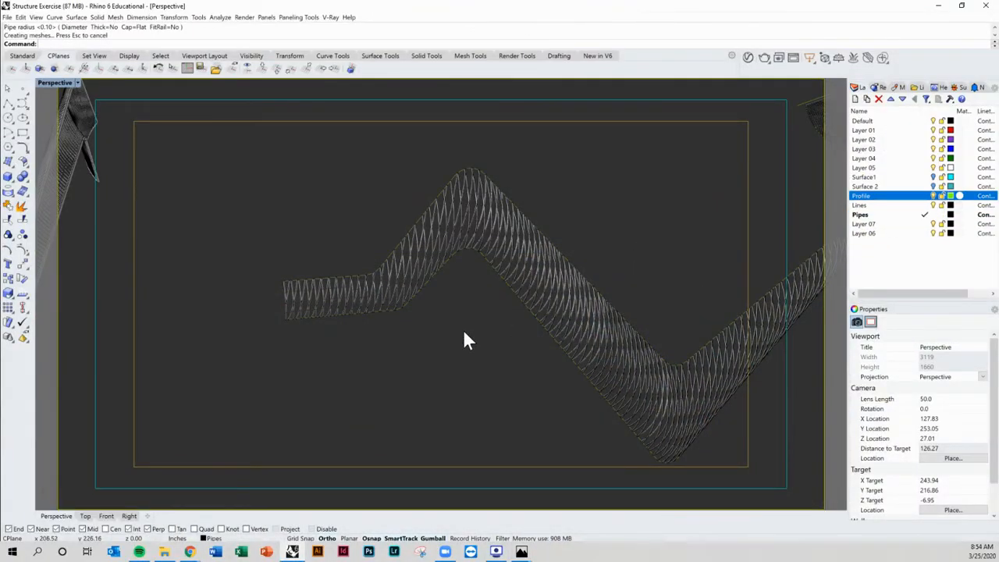
right_click_drag(463, 329, 364, 320)
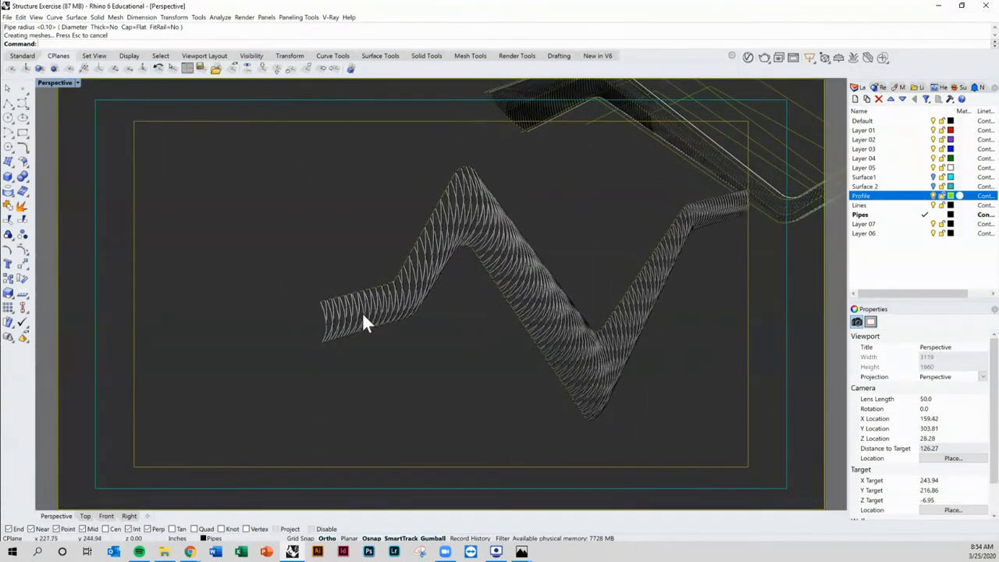
type("Pipe")
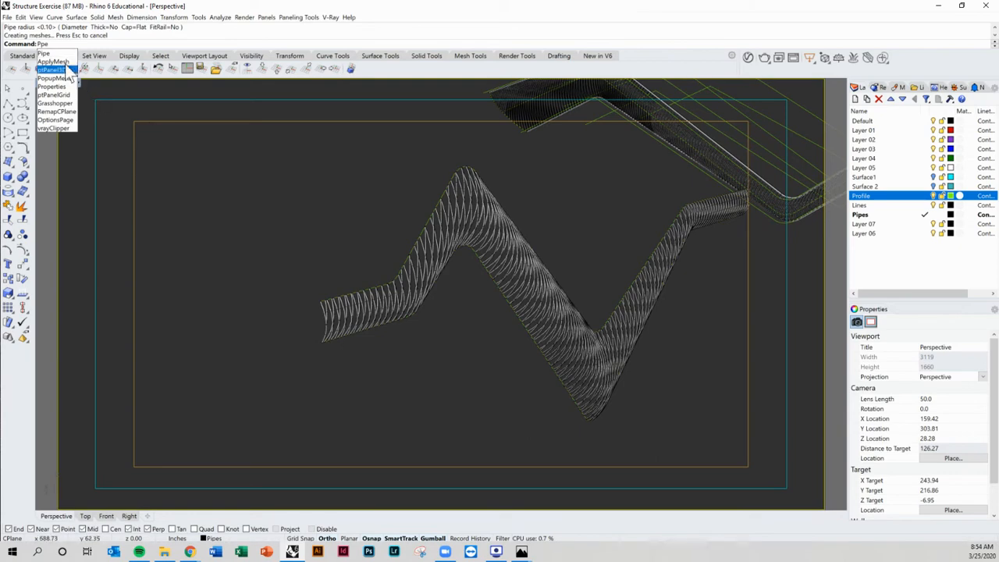
left_click(47, 53)
scroll(350, 305, "up", 5)
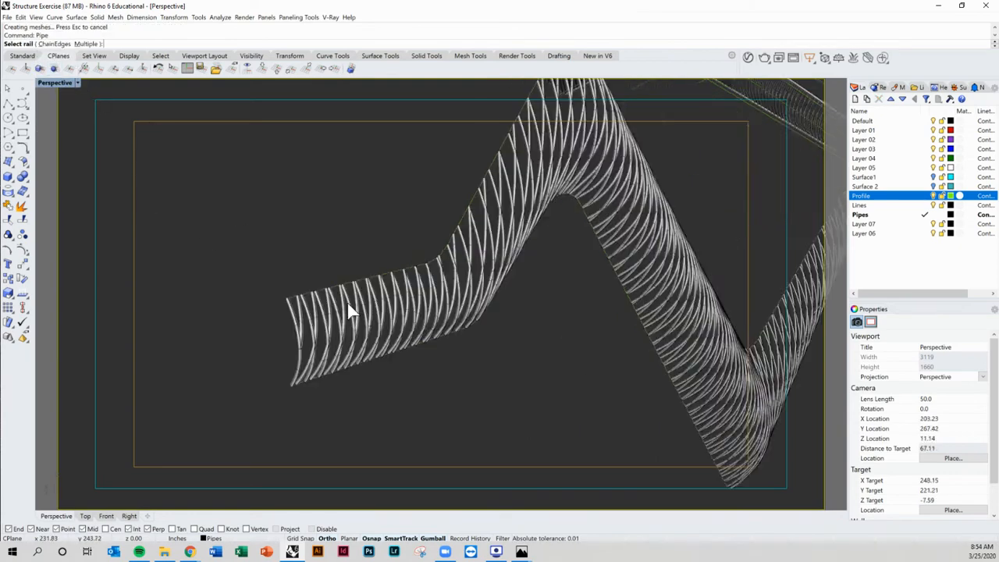
left_click(336, 280)
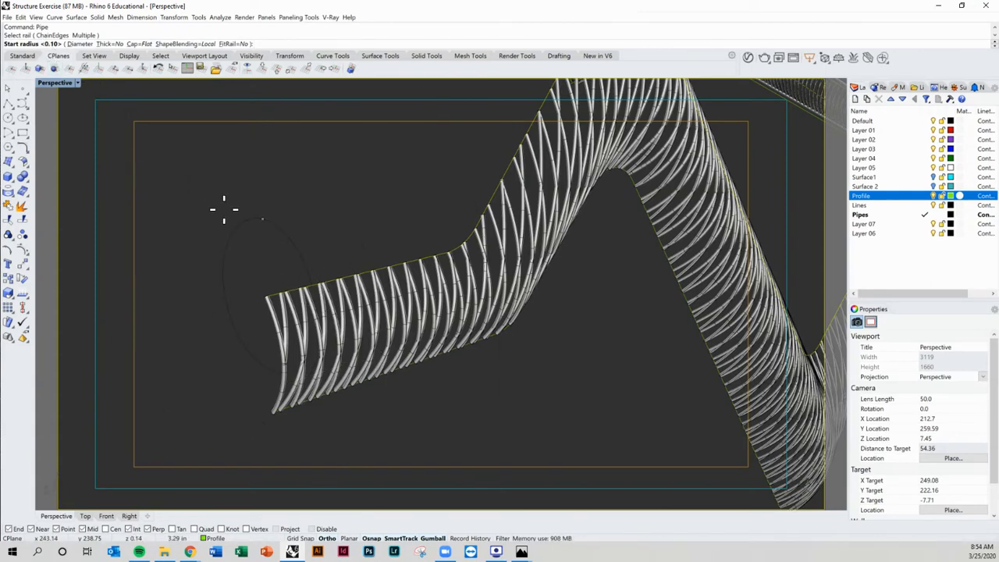
type(".3")
key("Return")
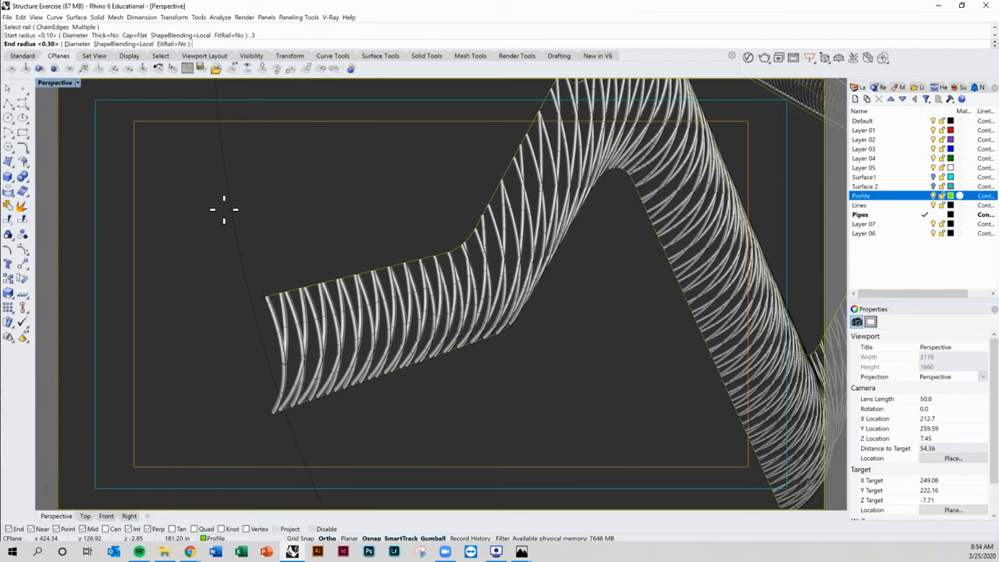
key("Return")
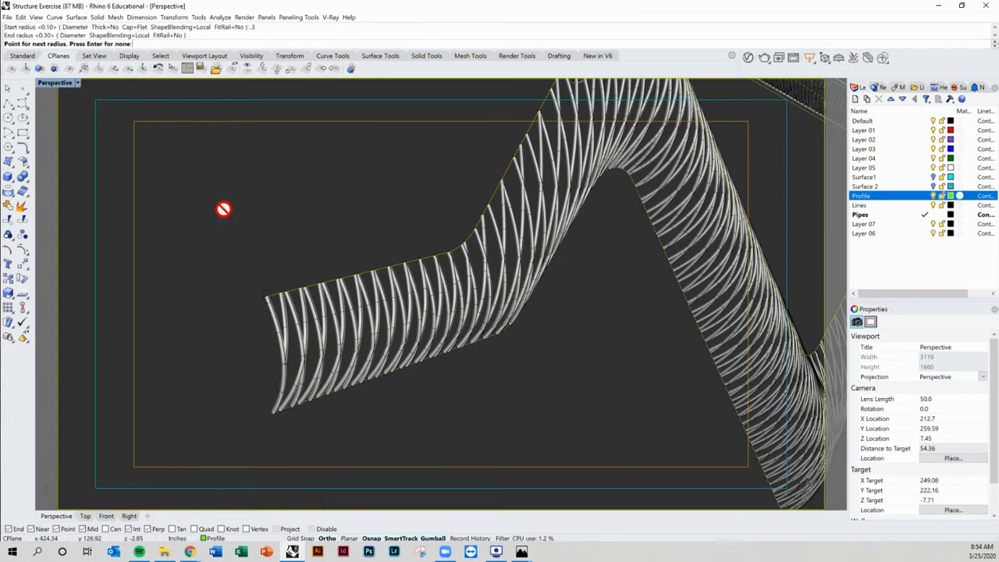
key("Return")
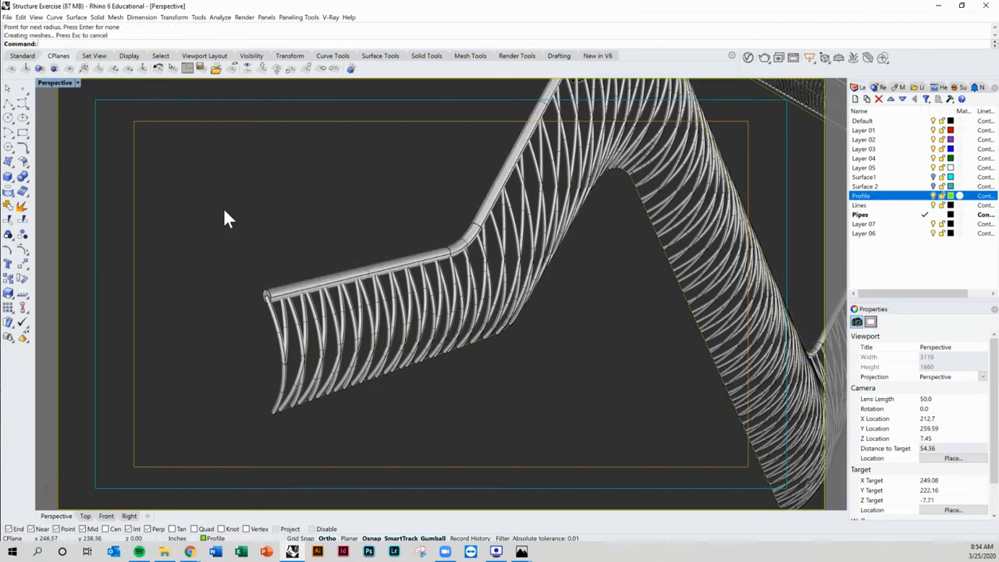
Step: Pipe the lower profile curve with the same 0.3 radius
scroll(366, 269, "down", 10)
right_click_drag(396, 280, 435, 284)
scroll(394, 291, "up", 6)
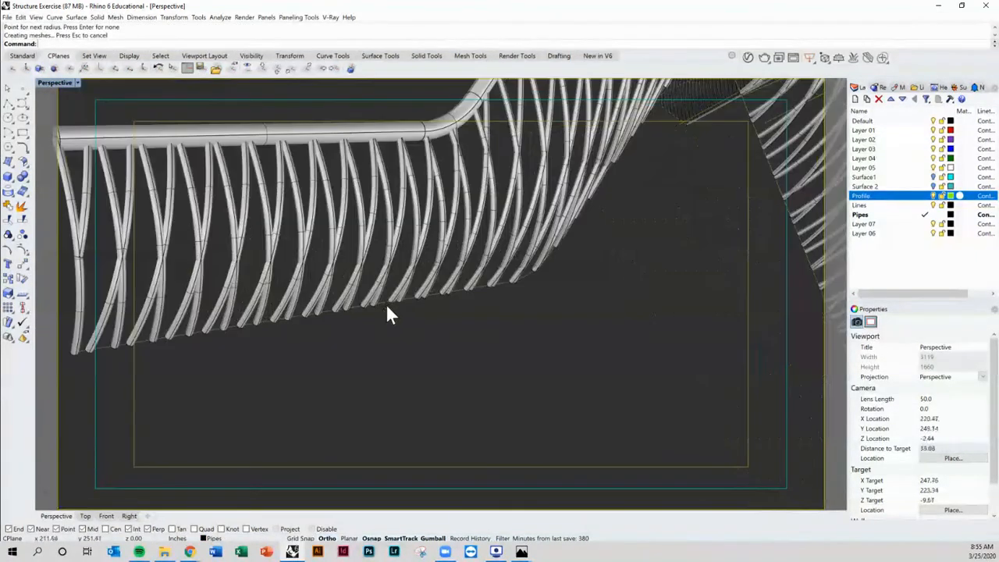
left_click(382, 304)
key("Return")
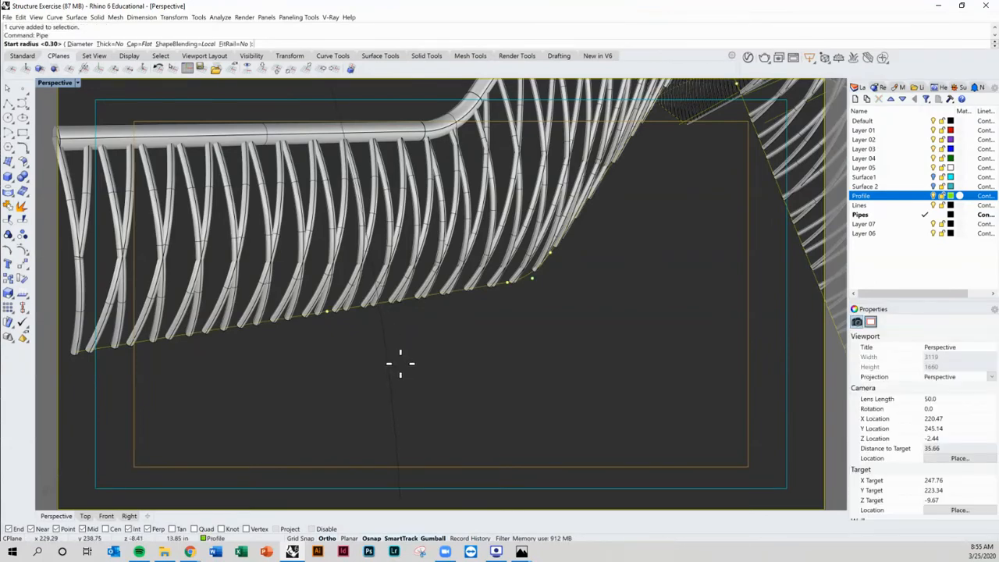
key("Return")
key("Return")
key("Return")
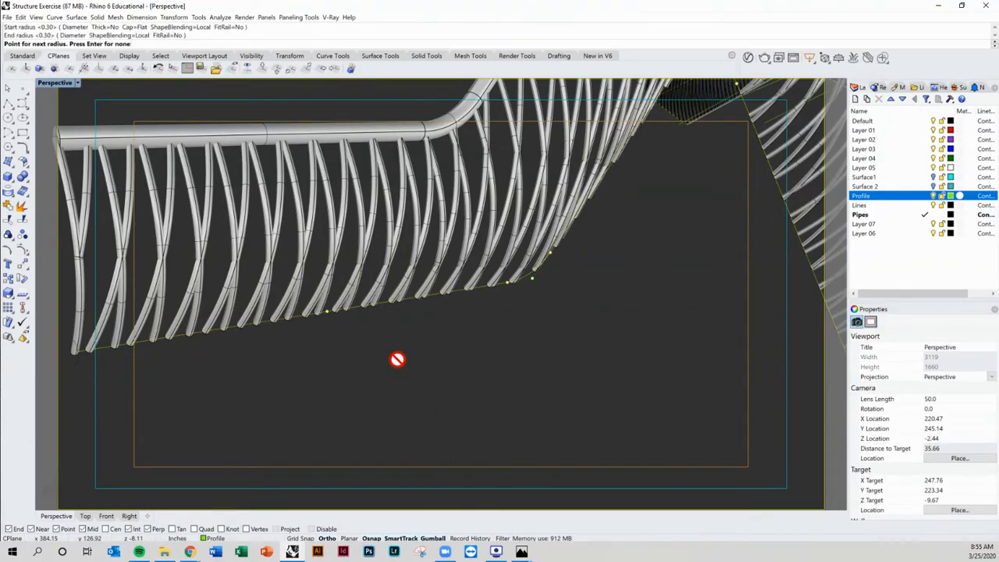
scroll(398, 362, "down", 6)
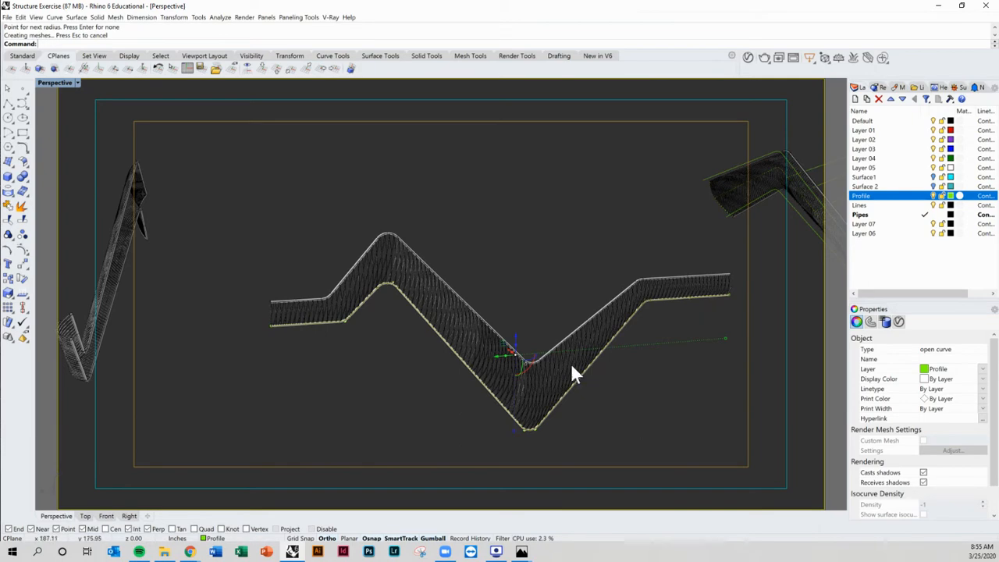
Step: Show all hidden objects and turn the Surface1 layer back on
left_click(374, 401)
right_click_drag(374, 400, 355, 263)
right_click_drag(443, 381, 452, 355)
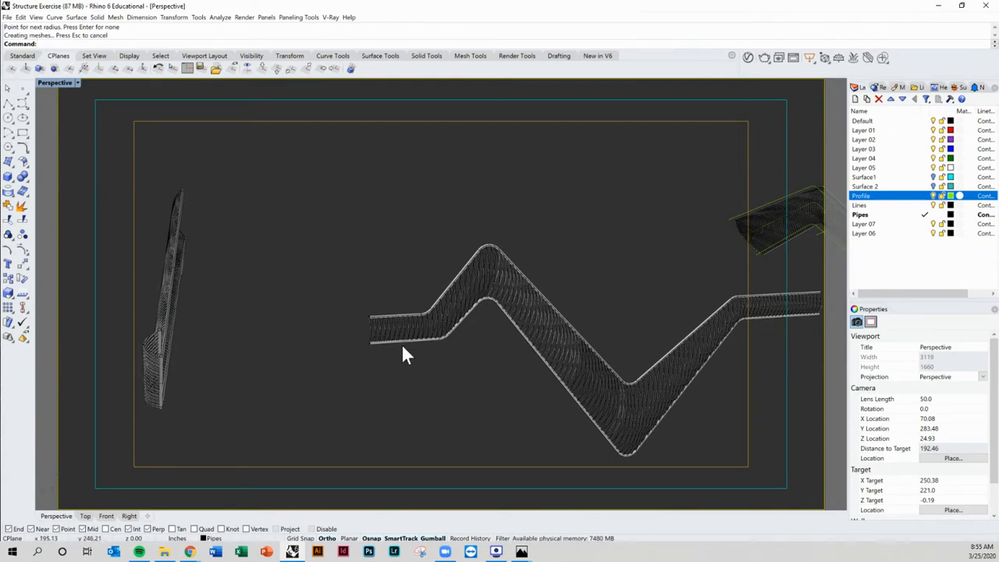
type("Show")
key("Return")
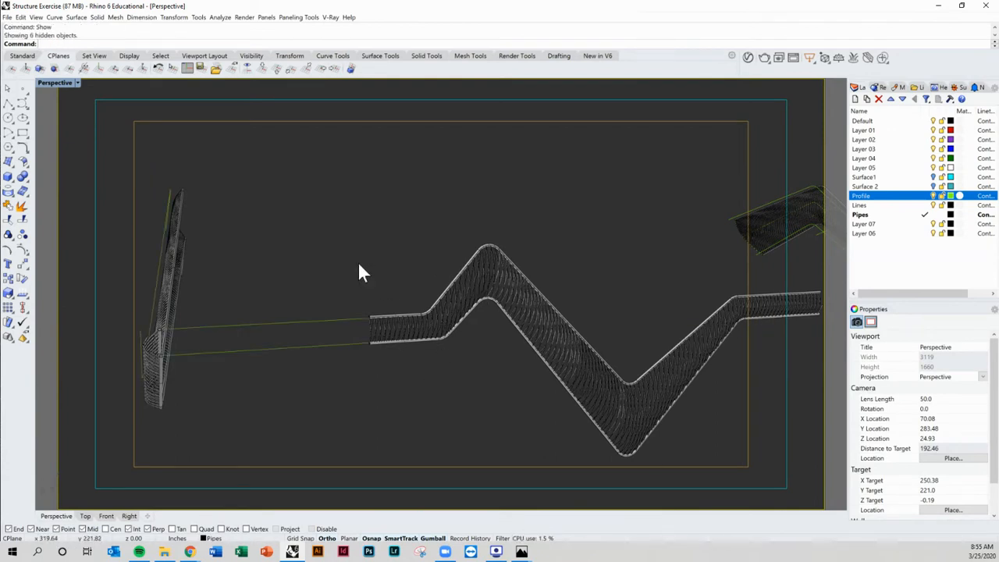
left_click(934, 177)
scroll(630, 266, "down", 6)
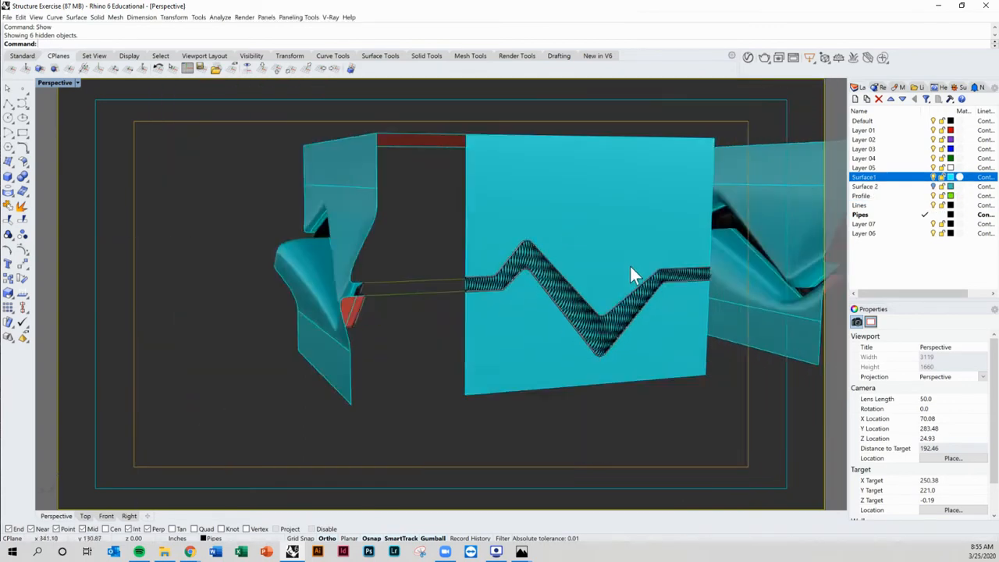
Step: Draw a horizontal polyline across the upper part of the flat middle surface
right_click_drag(630, 267, 526, 286, "shift")
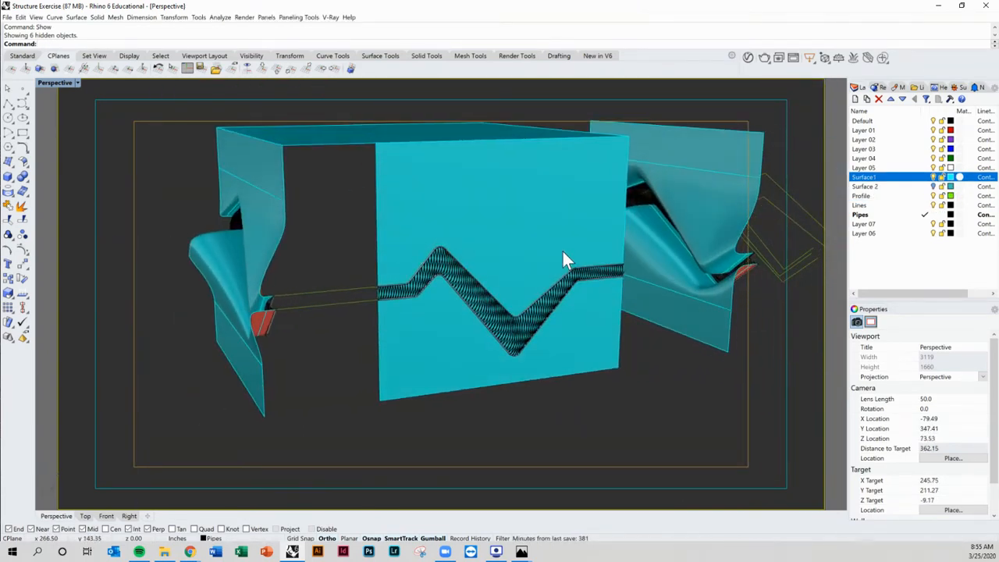
right_click_drag(349, 241, 265, 235)
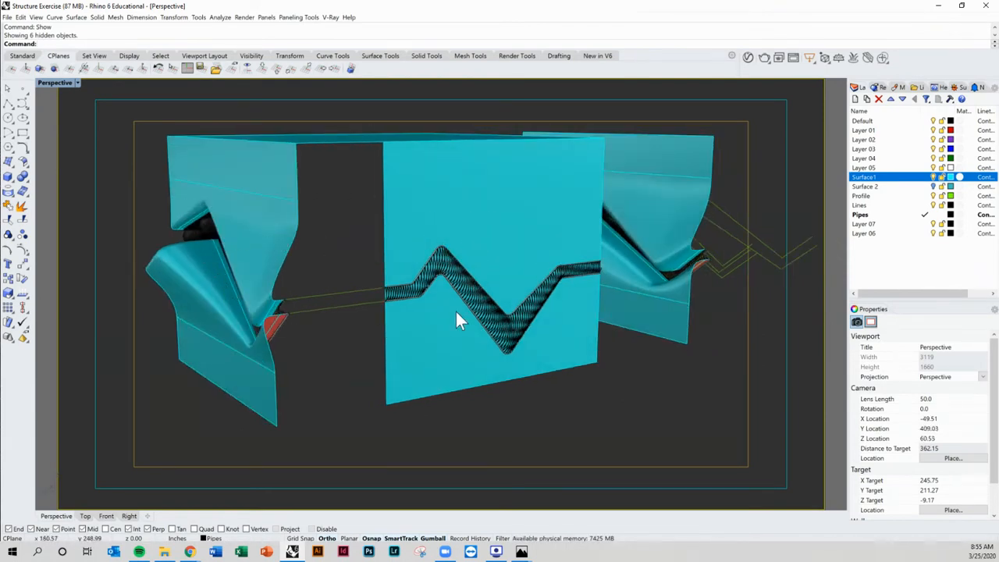
left_click(8, 102)
right_click_drag(439, 278, 270, 271, "shift")
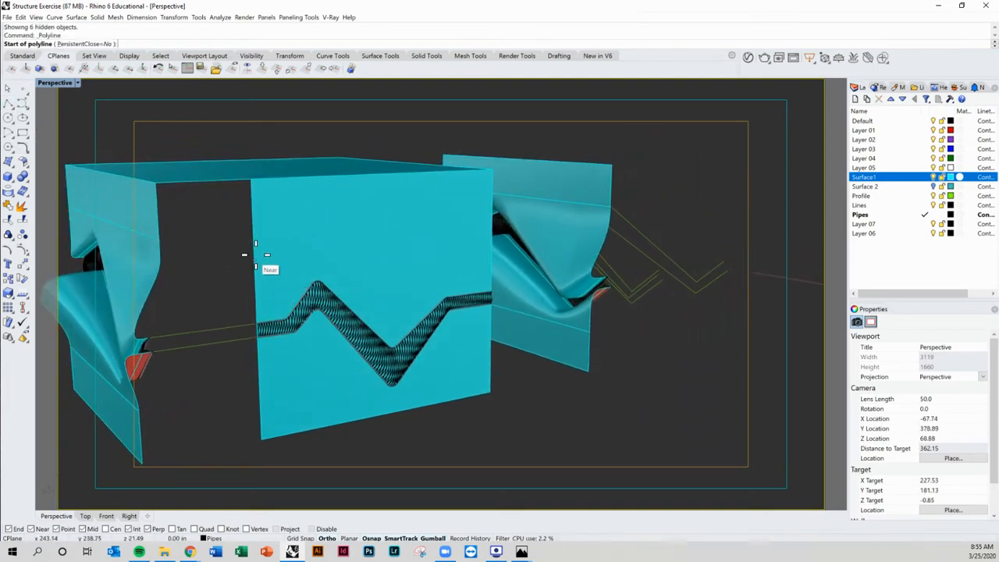
left_click(270, 269)
right_click_drag(328, 253, 504, 232)
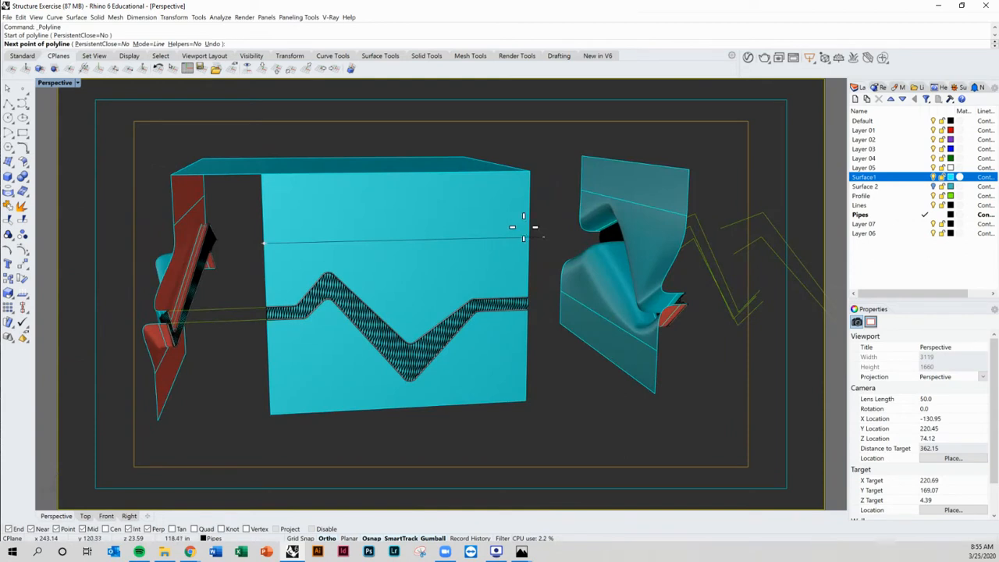
left_click(526, 234)
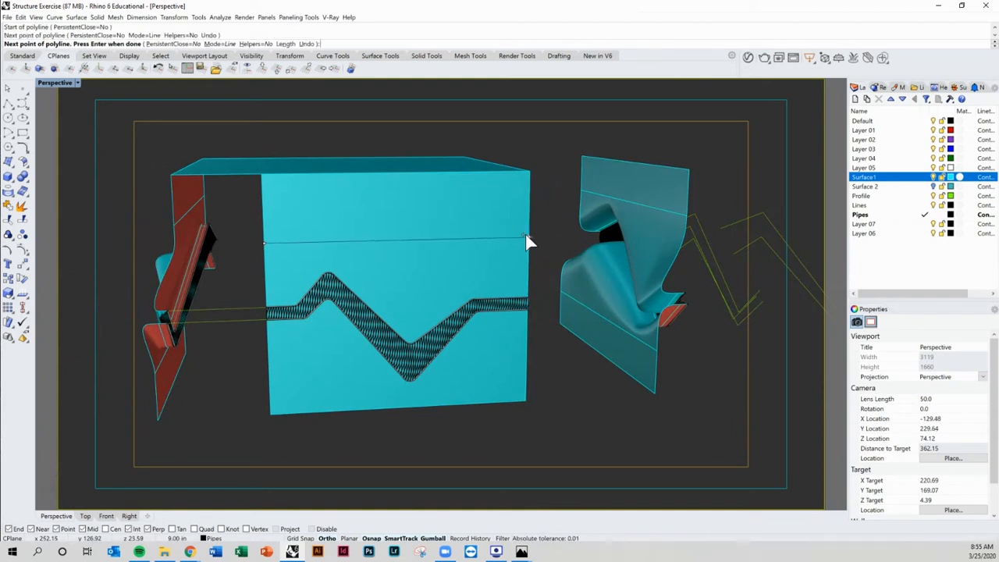
key("Return")
key("Return")
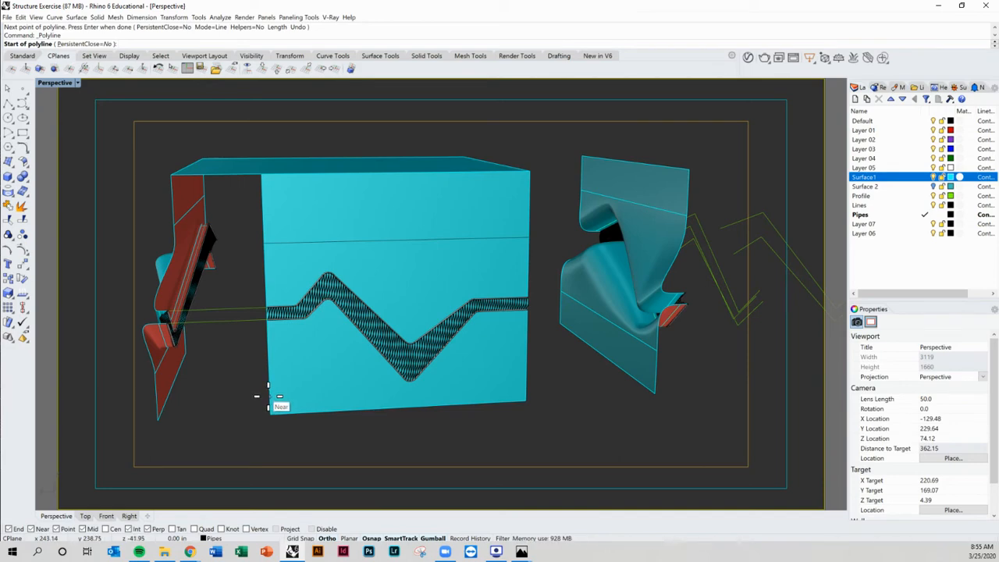
Step: Draw a second horizontal polyline across the same surface near its lower edge
left_click(268, 396)
left_click(525, 385)
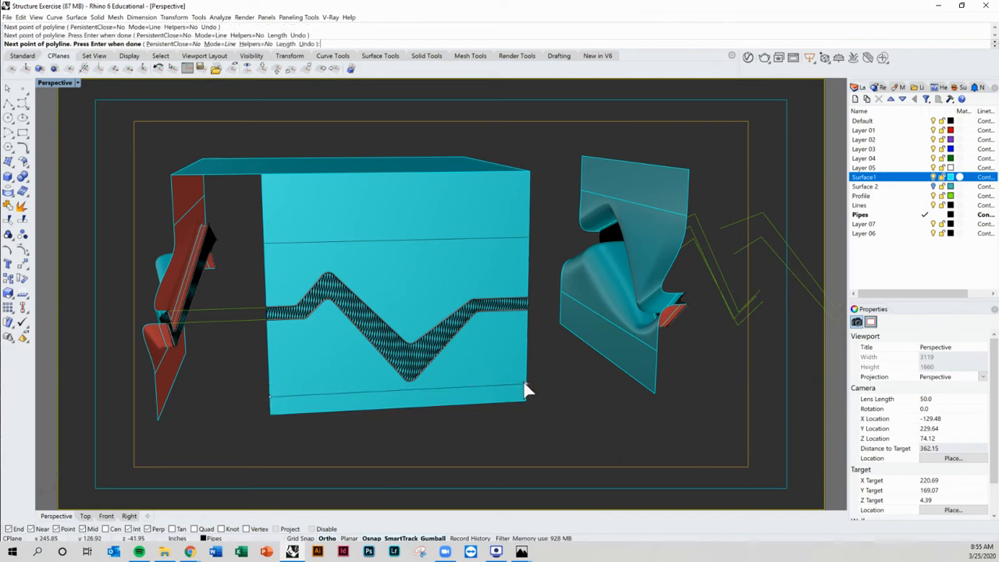
key("Return")
Step: Try to trim the flat middle surface using the two horizontal polylines as cutters
right_click_drag(515, 383, 472, 346)
scroll(349, 370, "up", 2)
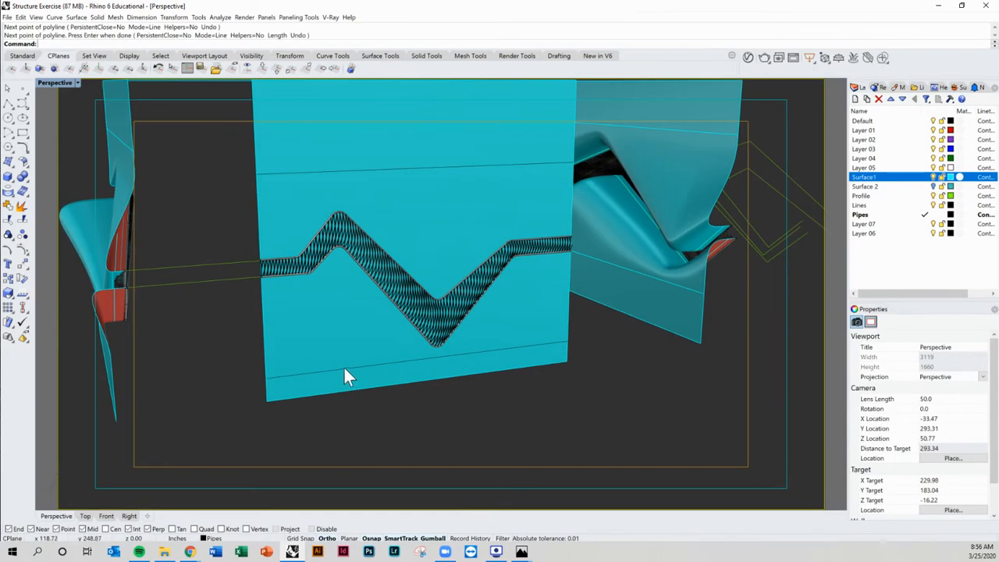
type("trim")
key("Return")
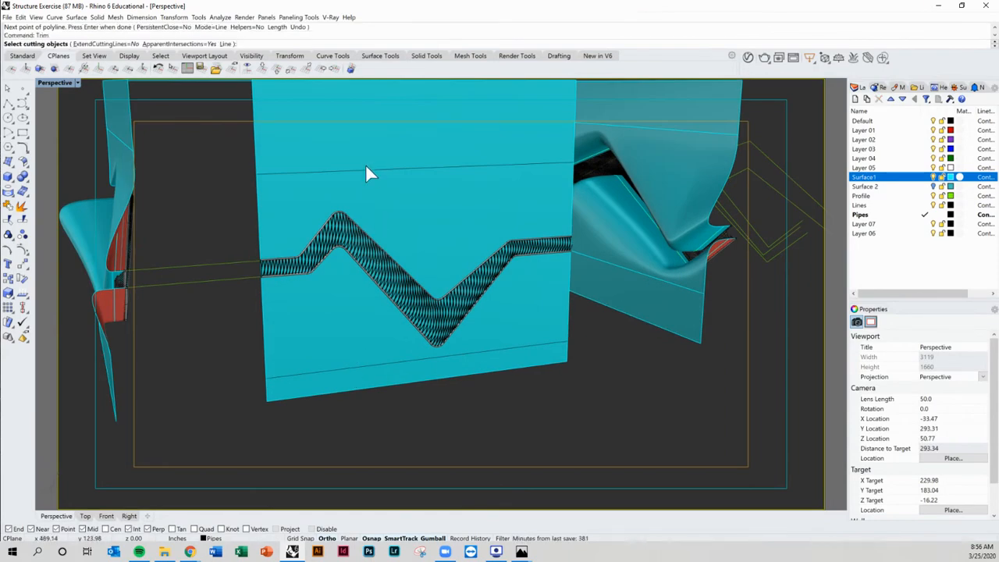
left_click(366, 168)
left_click(357, 367)
key("Return")
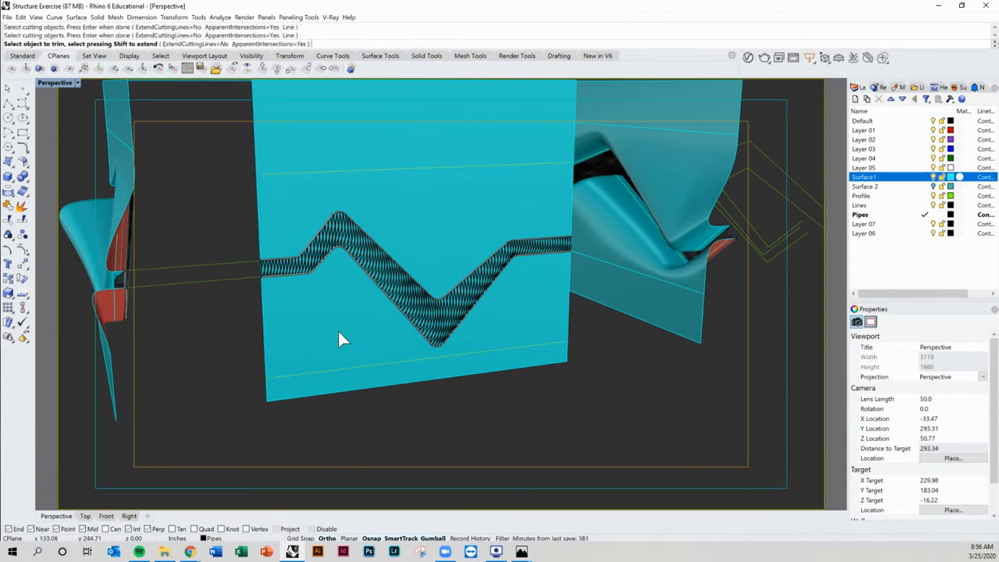
key("Return")
key("Return")
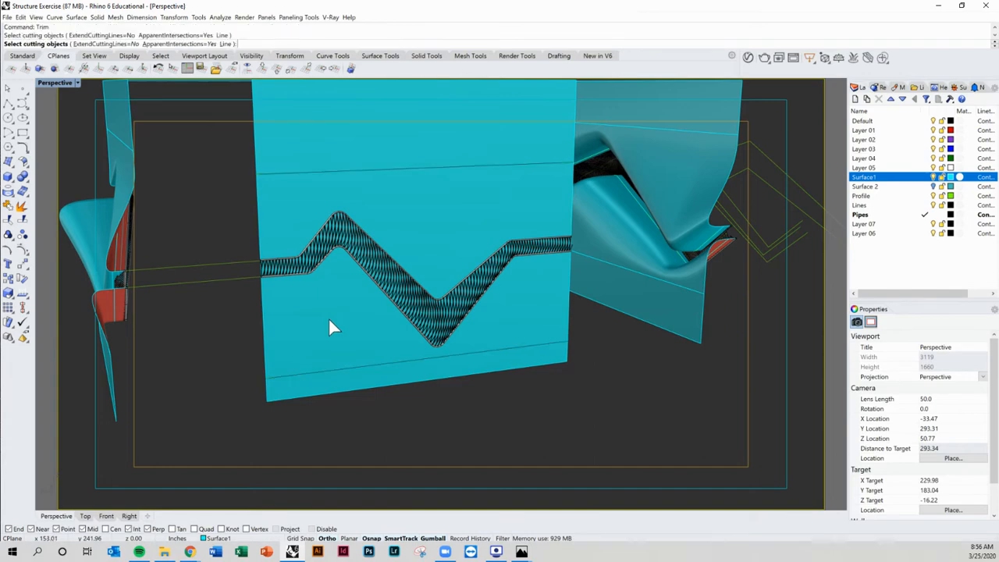
key("Escape")
Step: Explode the box-shaped polysurface into separate surfaces
left_click(331, 321)
key("Escape")
right_click_drag(332, 328, 594, 265)
left_click(619, 244)
type("explode")
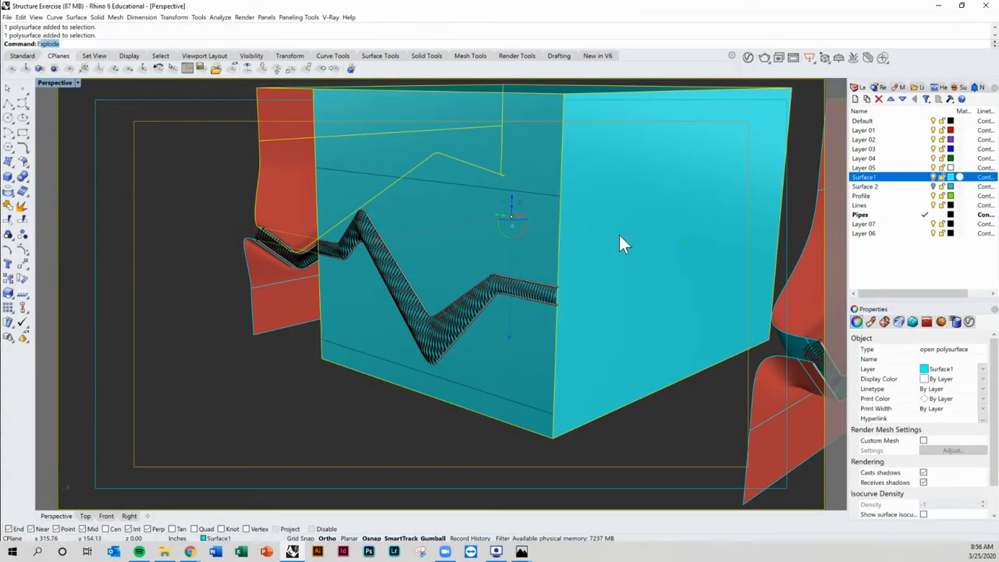
key("Return")
Step: Trim away the middle band of the front surface between the two horizontal polylines
left_click(611, 213)
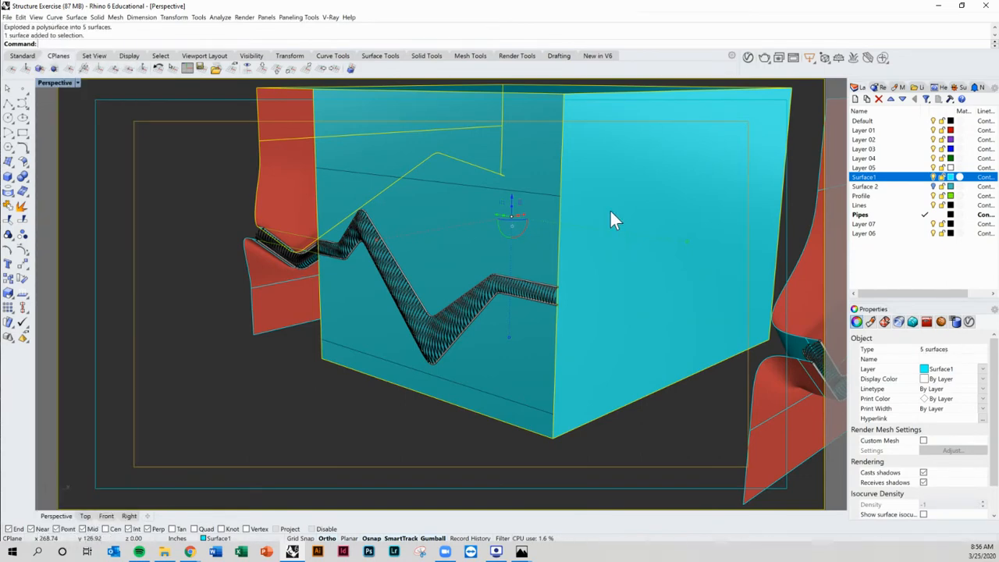
right_click_drag(616, 231, 636, 311)
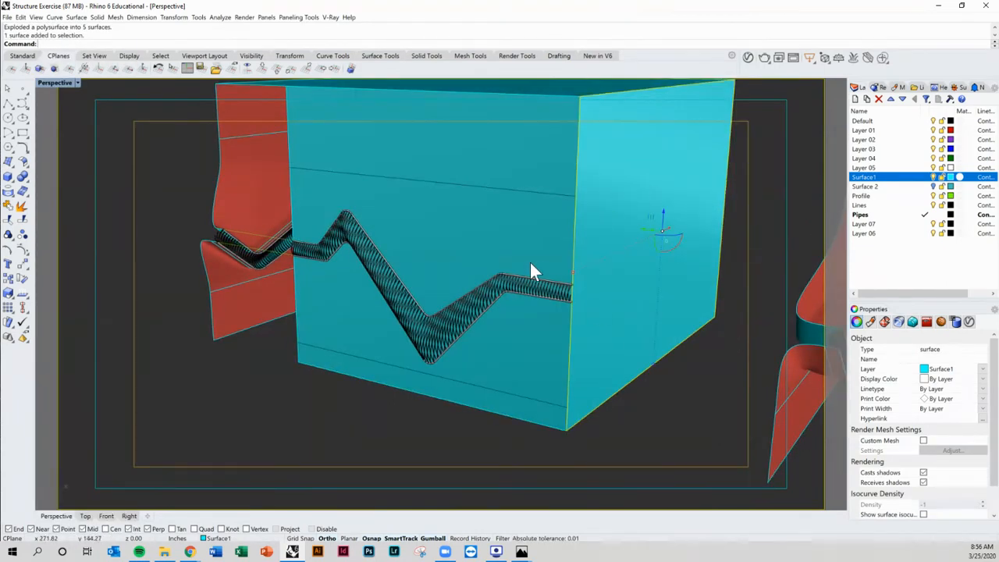
right_click_drag(530, 262, 510, 256)
key("Escape")
right_click_drag(300, 338, 300, 335)
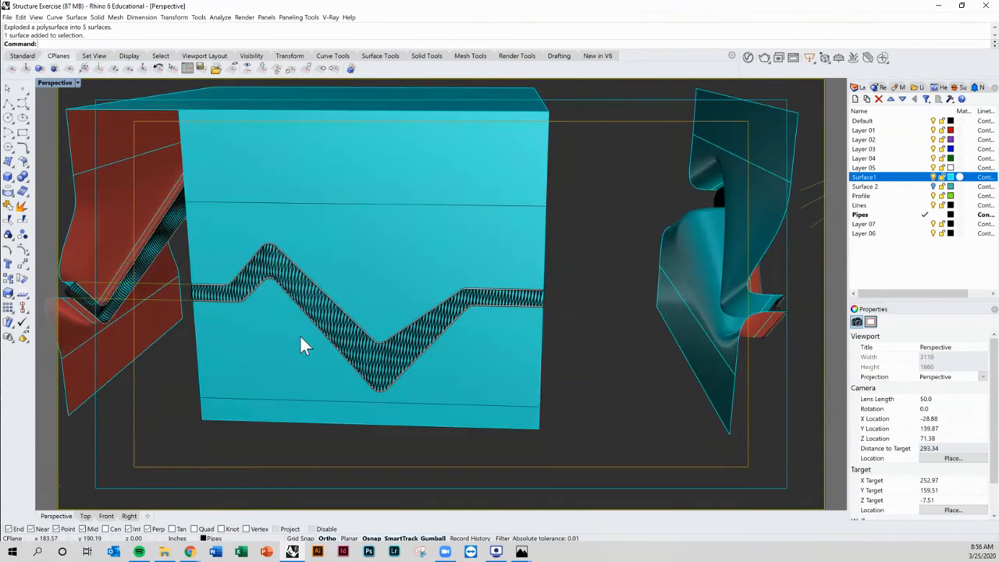
type("trim")
key("Return")
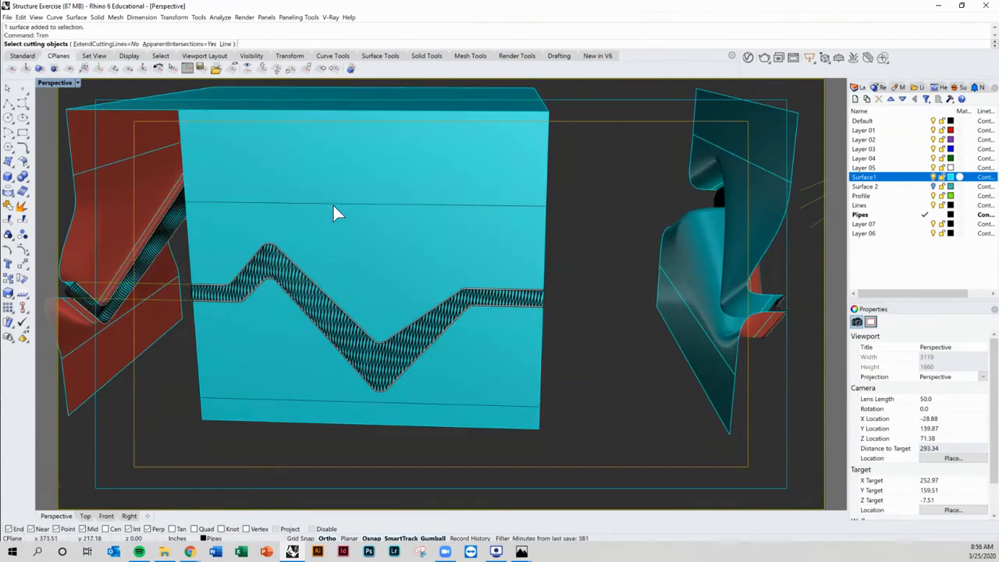
left_click(333, 204)
left_click(318, 399)
key("Return")
left_click(271, 345)
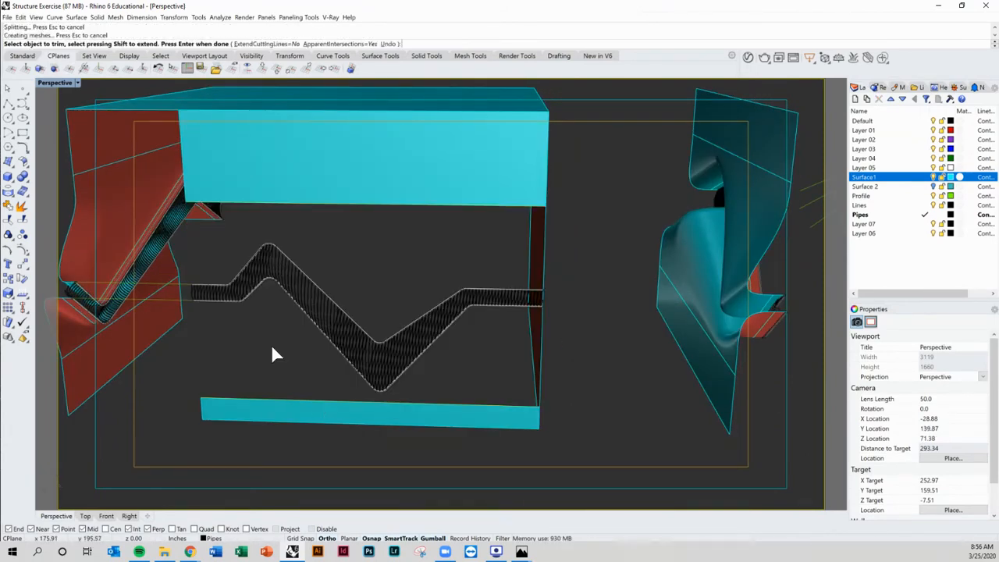
Step: Orbit around the model to examine the trimmed front opening from several angles
right_click_drag(331, 351, 344, 318)
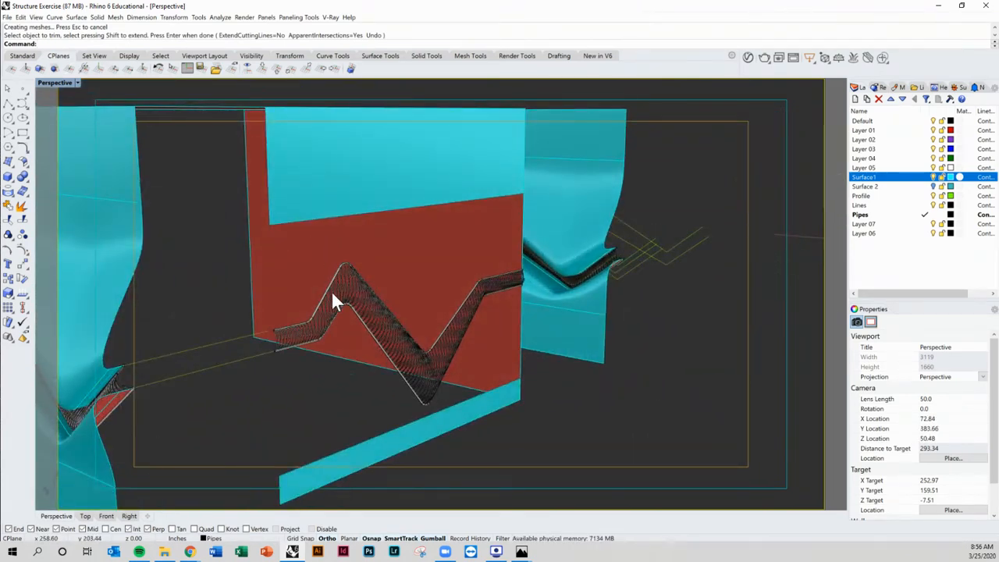
right_click_drag(307, 329, 306, 297)
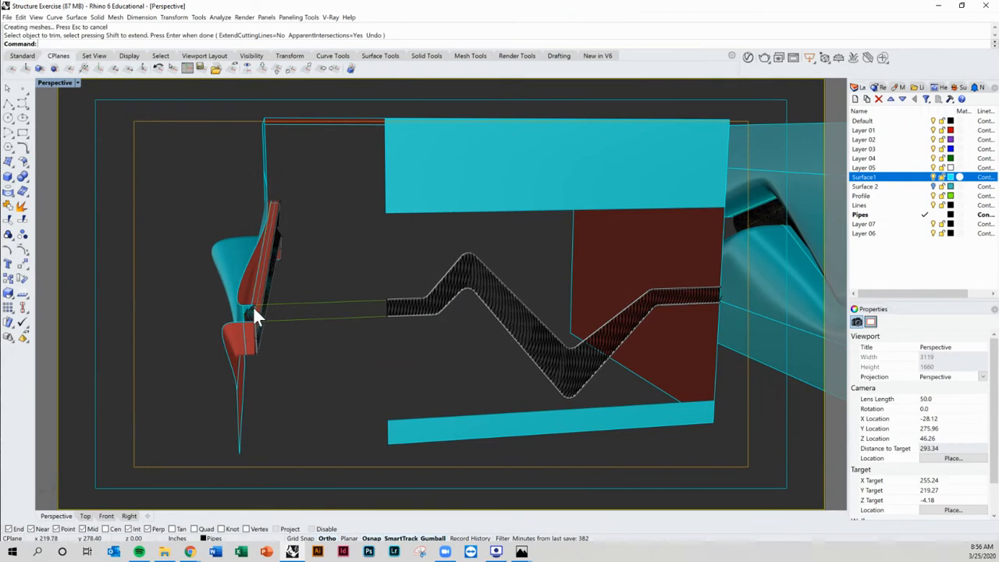
right_click_drag(213, 309, 450, 318)
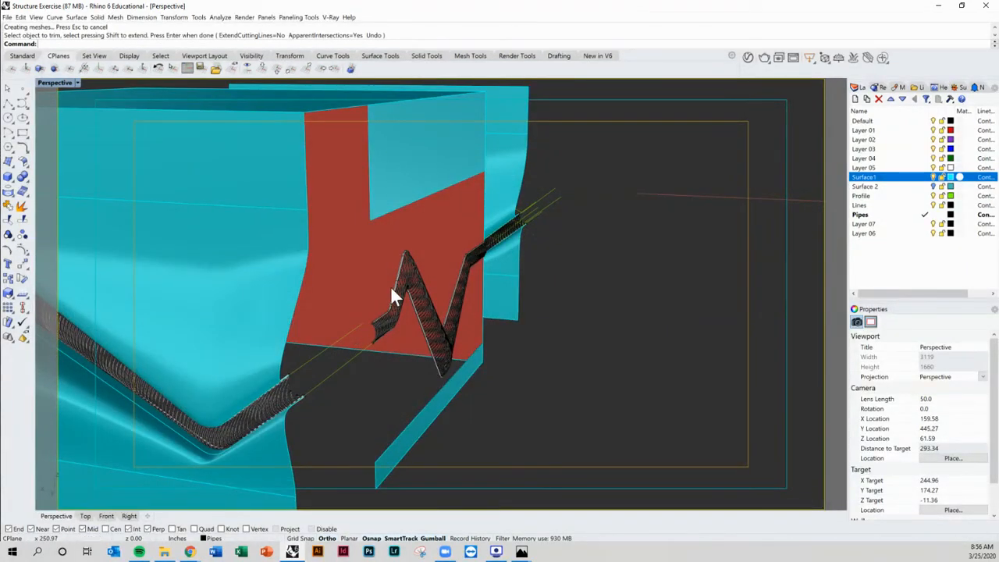
right_click_drag(384, 401, 310, 289)
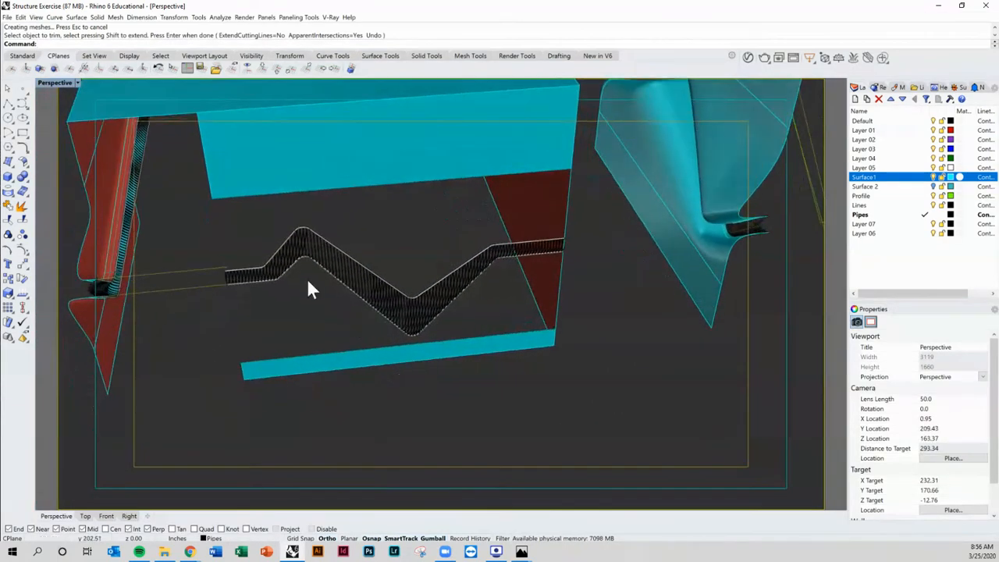
left_click_drag(206, 188, 586, 389)
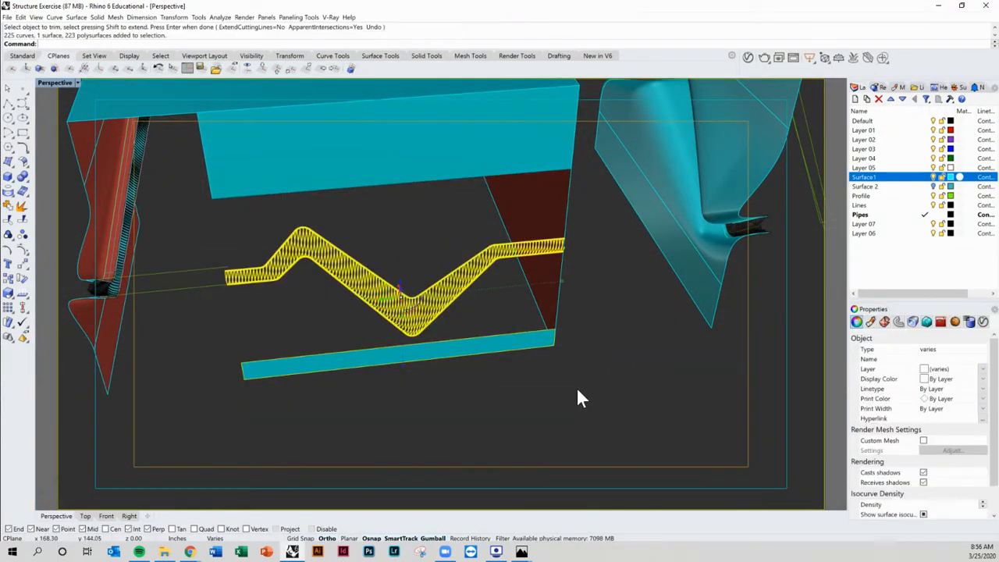
left_click(930, 187)
left_click(443, 244)
right_click_drag(443, 251, 421, 269, "shift")
left_click_drag(214, 197, 597, 403)
right_click_drag(549, 404, 442, 331)
left_click_drag(406, 319, 421, 326)
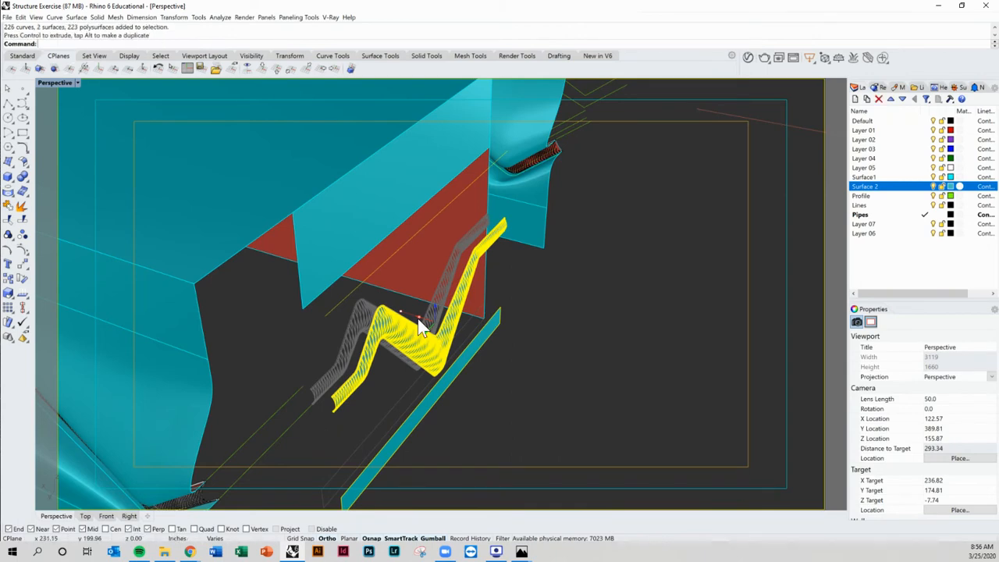
left_click(522, 385)
right_click_drag(522, 385, 550, 336)
Step: Delete the two horizontal trimming polylines
left_click(379, 229)
key("Delete")
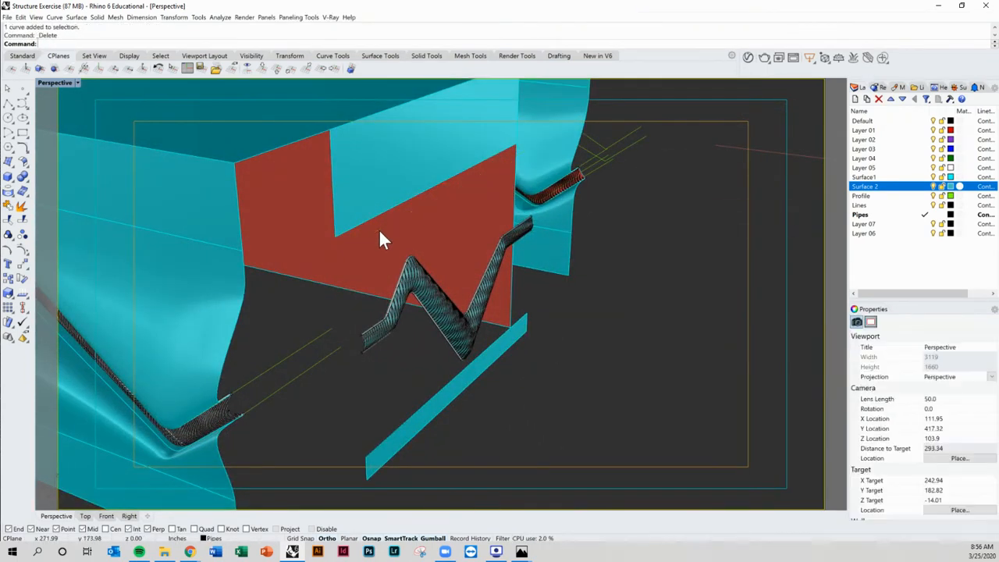
left_click(413, 428)
left_click(427, 443)
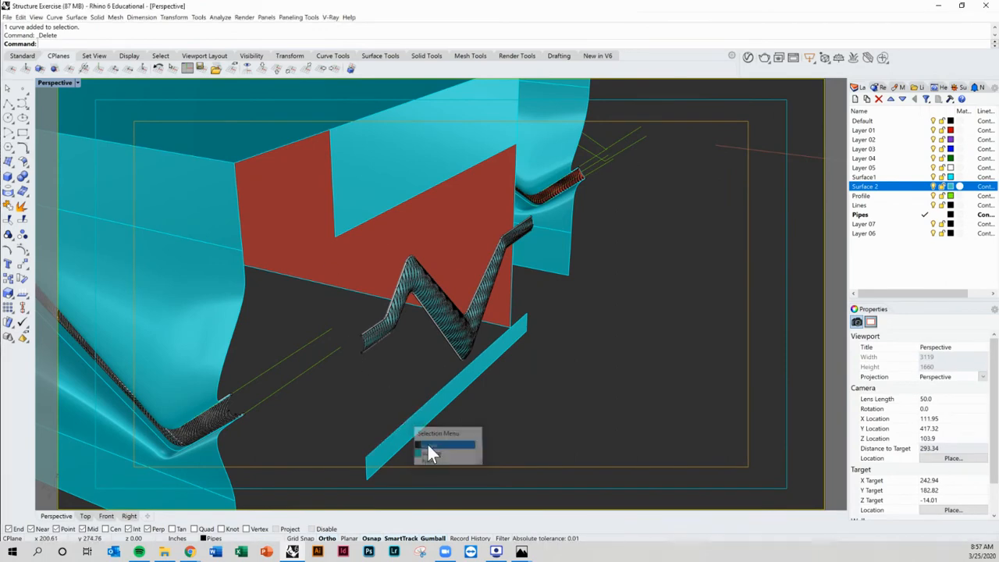
key("Delete")
Step: Make Surface 2 the current layer and hide the Pipes, Lines and Profile layers
right_click_drag(475, 430, 451, 415, "shift")
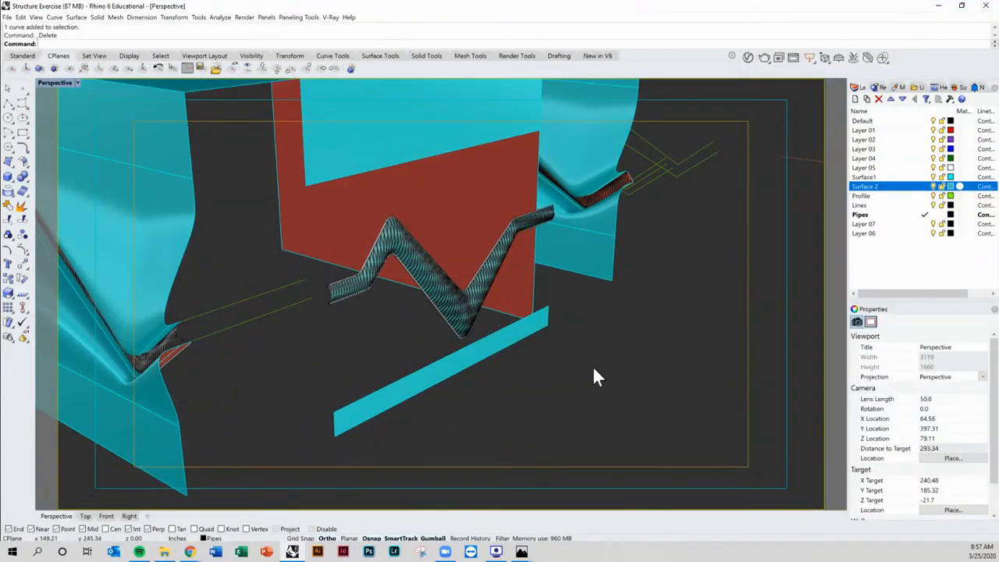
scroll(422, 279, "up", 5)
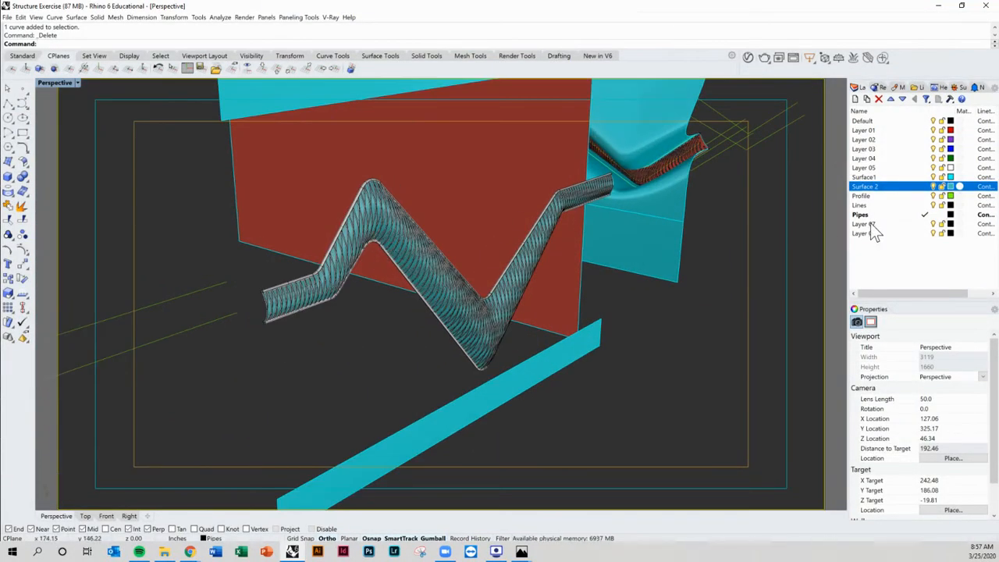
left_click(925, 186)
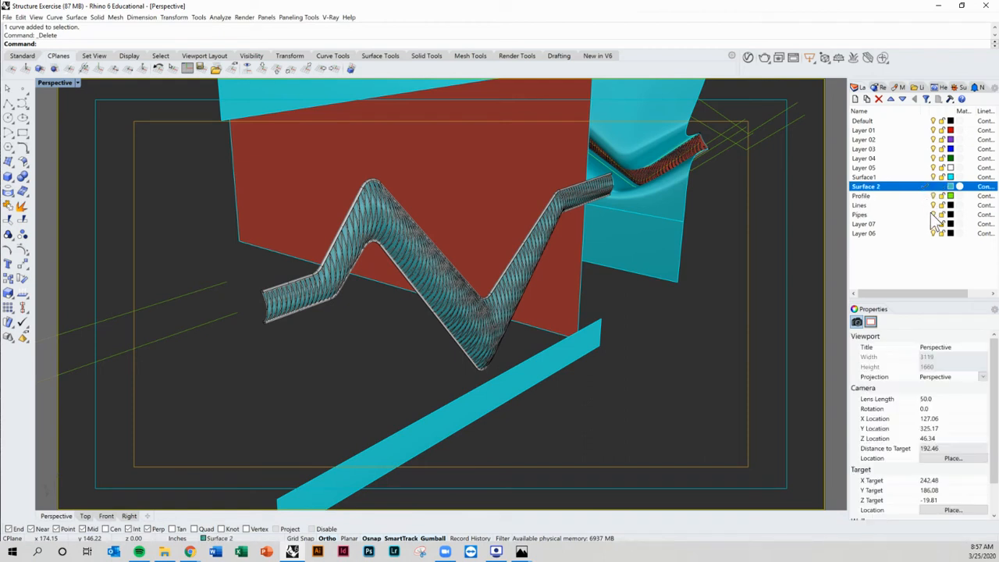
left_click(935, 215)
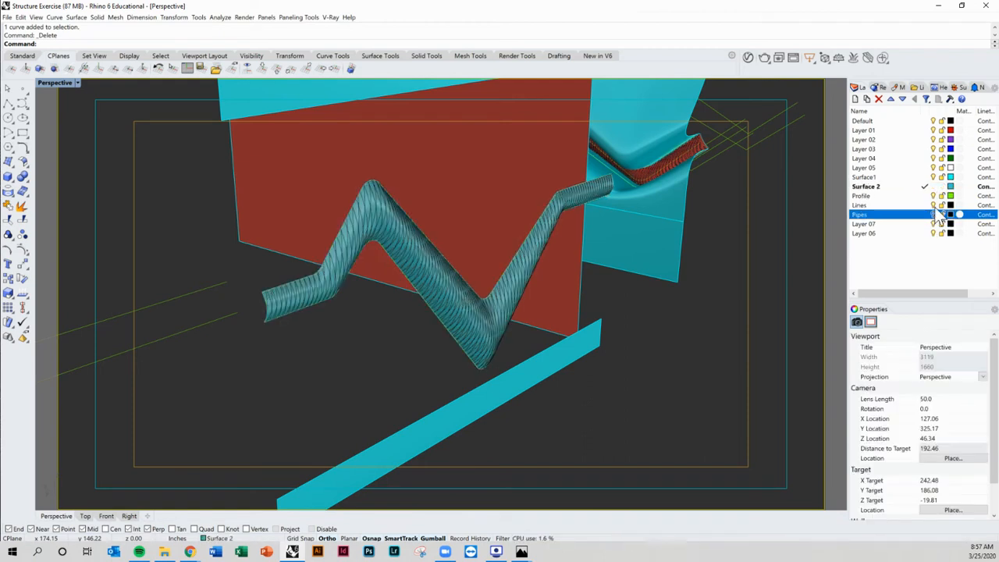
left_click(934, 206)
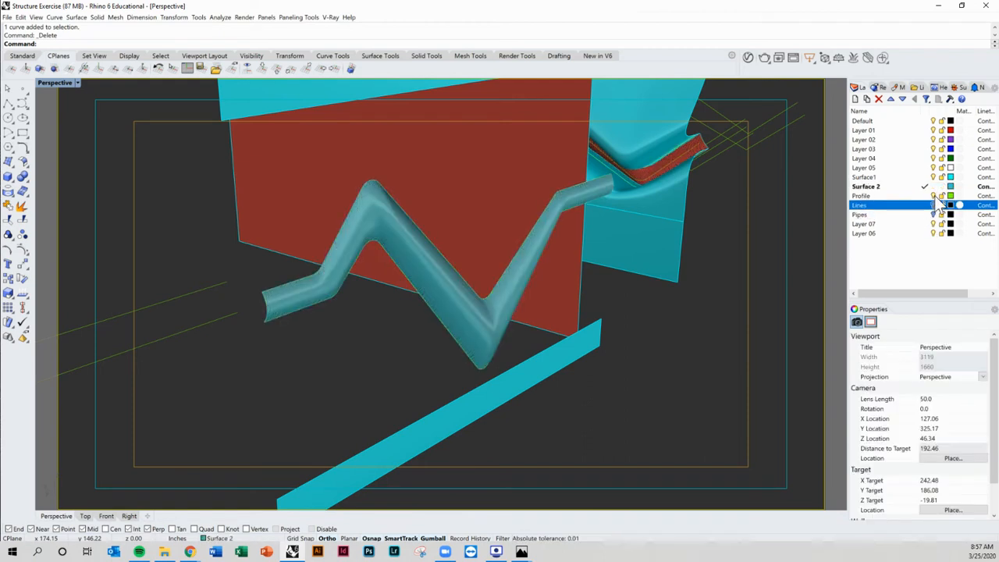
left_click(934, 195)
Step: Open the Surface Tools palette as a floating panel
right_click_drag(676, 383, 544, 304)
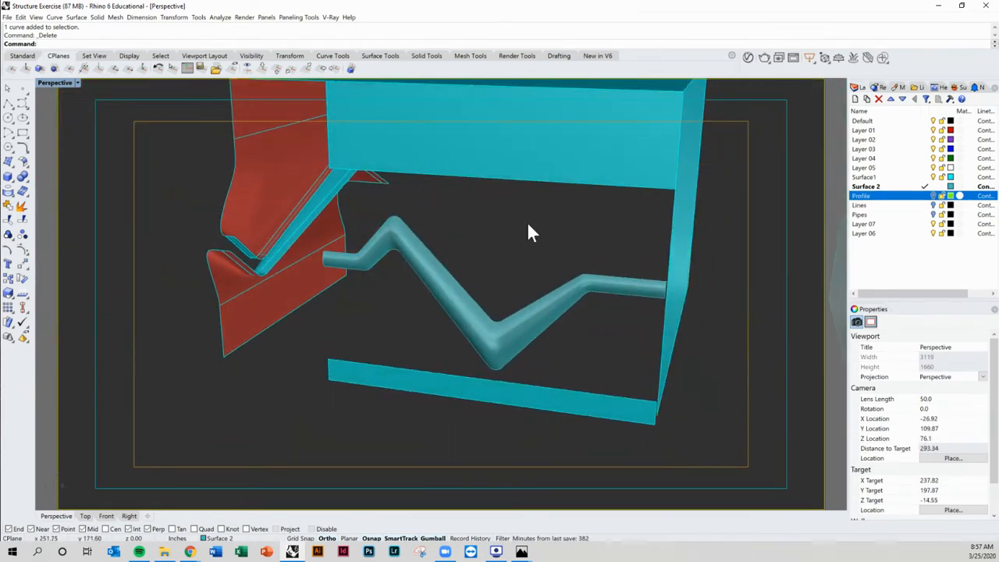
right_click_drag(527, 214, 457, 191)
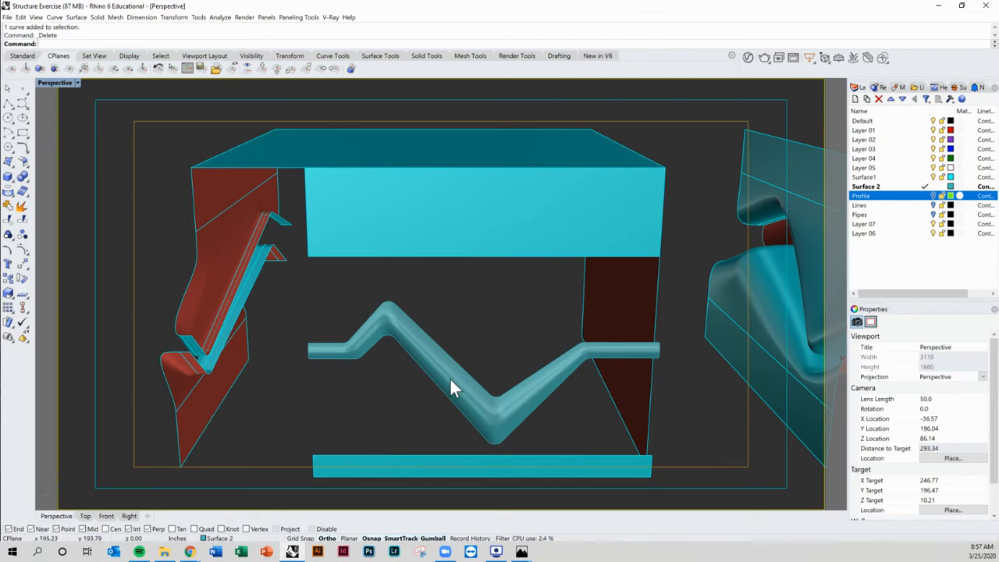
mouse_move(453, 386)
right_mouse_down()
mouse_move(521, 382)
mouse_move(459, 390)
right_mouse_up()
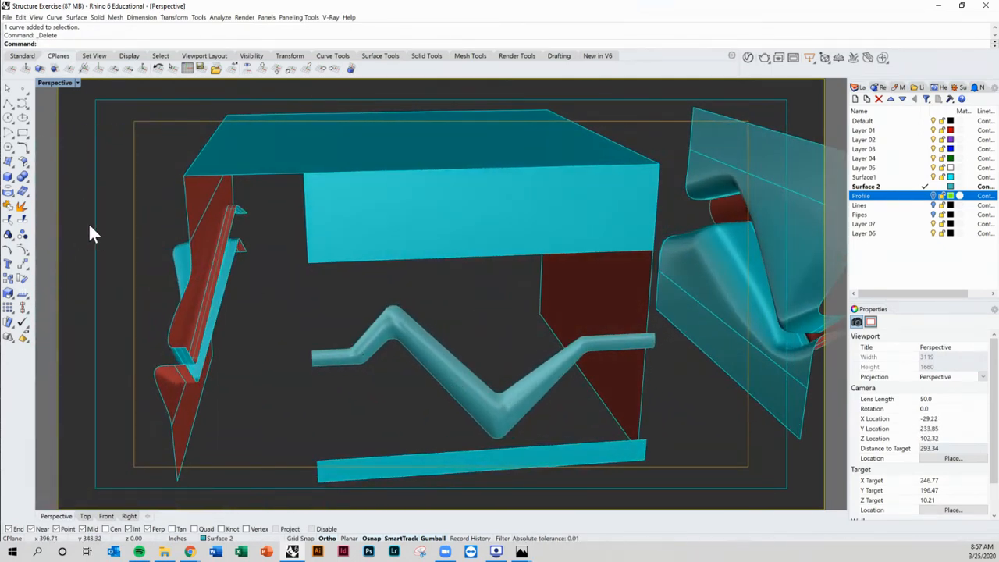
left_click(25, 163)
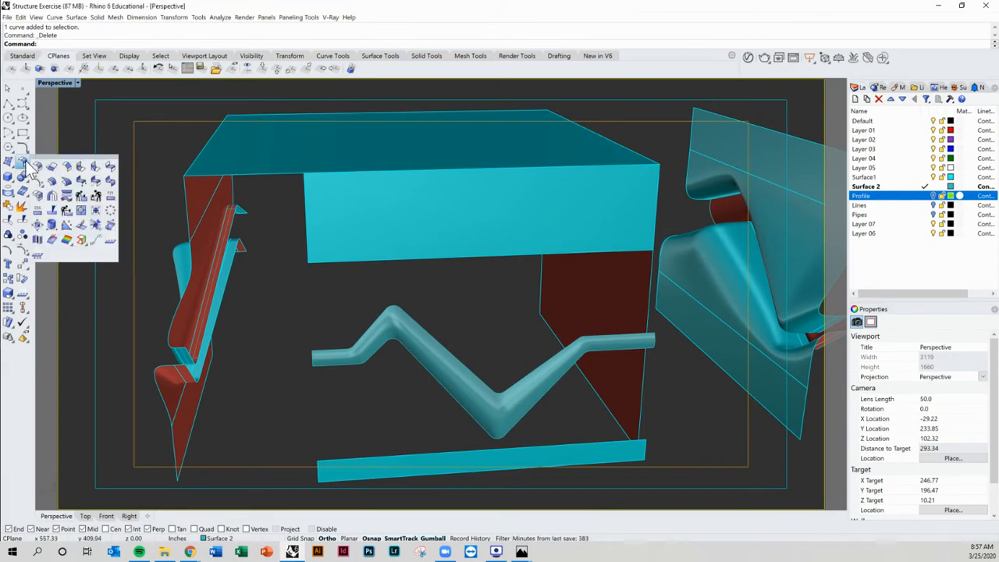
left_click_drag(34, 163, 94, 158)
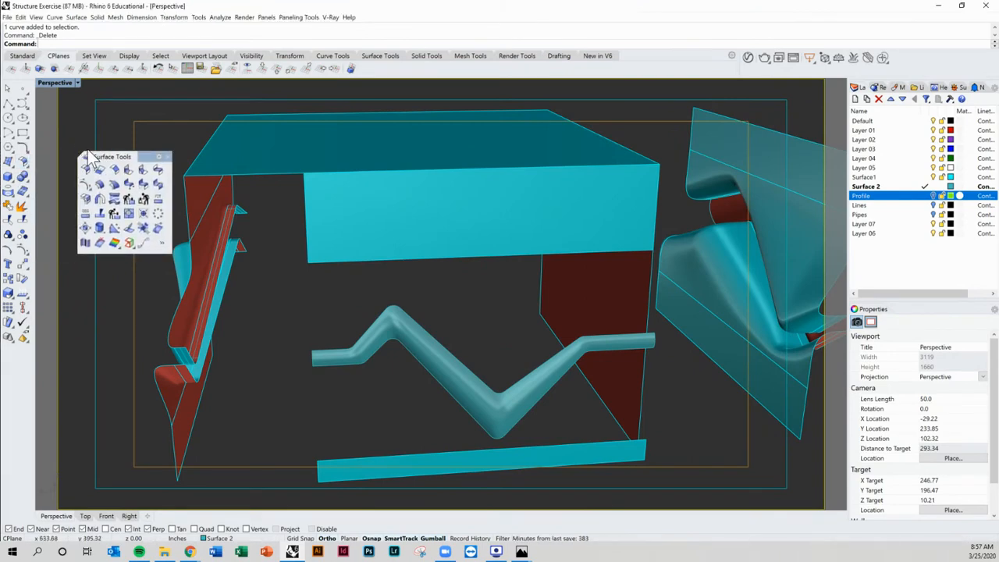
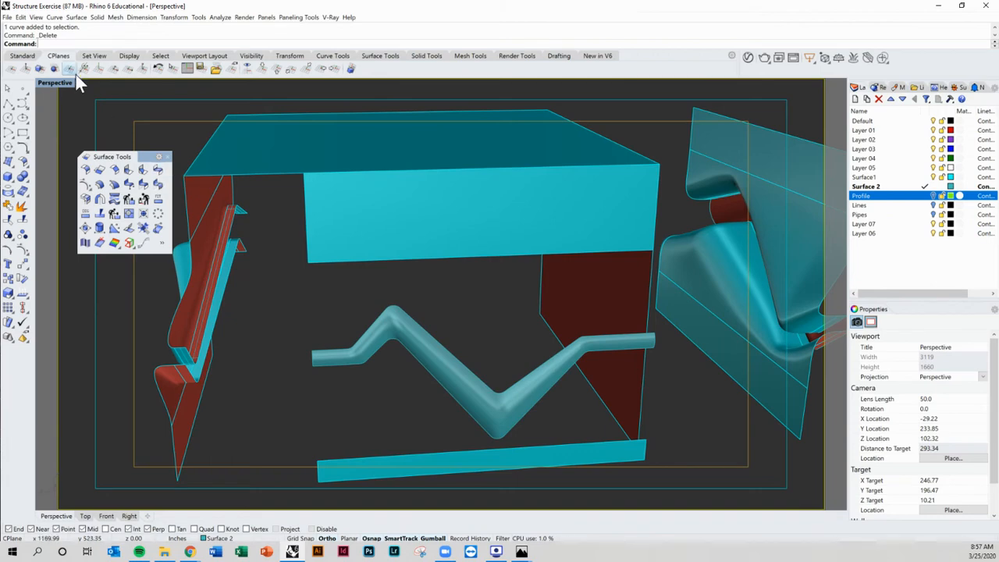
Step: Blend a surface between the zigzag pipe's edge and the top surface's lower edge, setting the blend sliders to 0.574 and 0.39
left_click(159, 171)
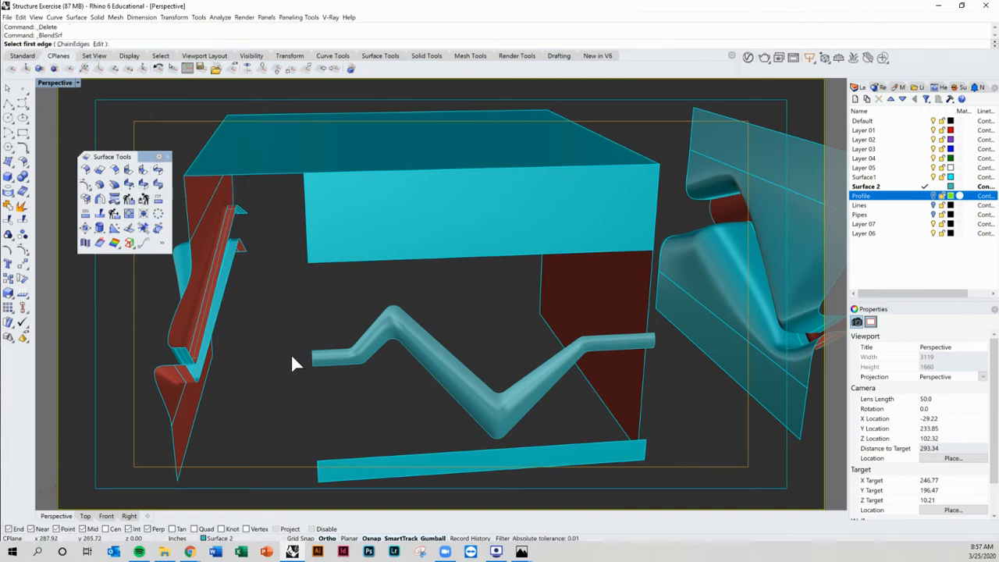
left_click(415, 327)
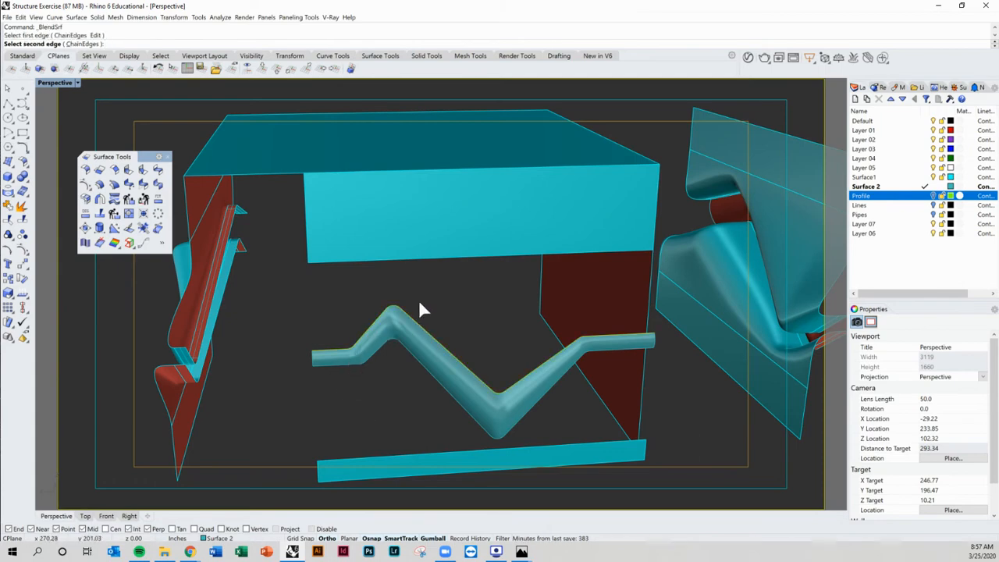
left_click(411, 257)
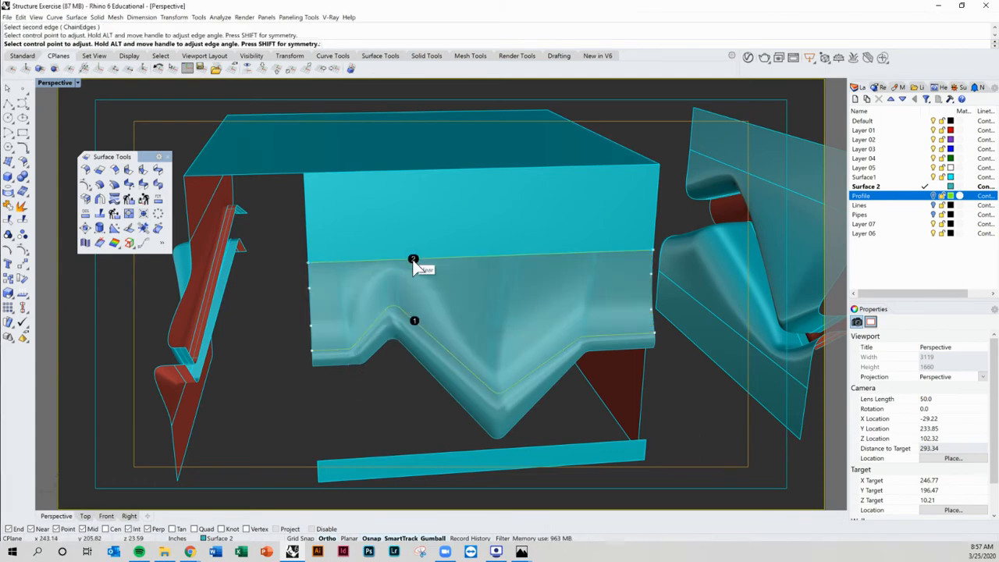
right_click_drag(450, 389, 437, 348)
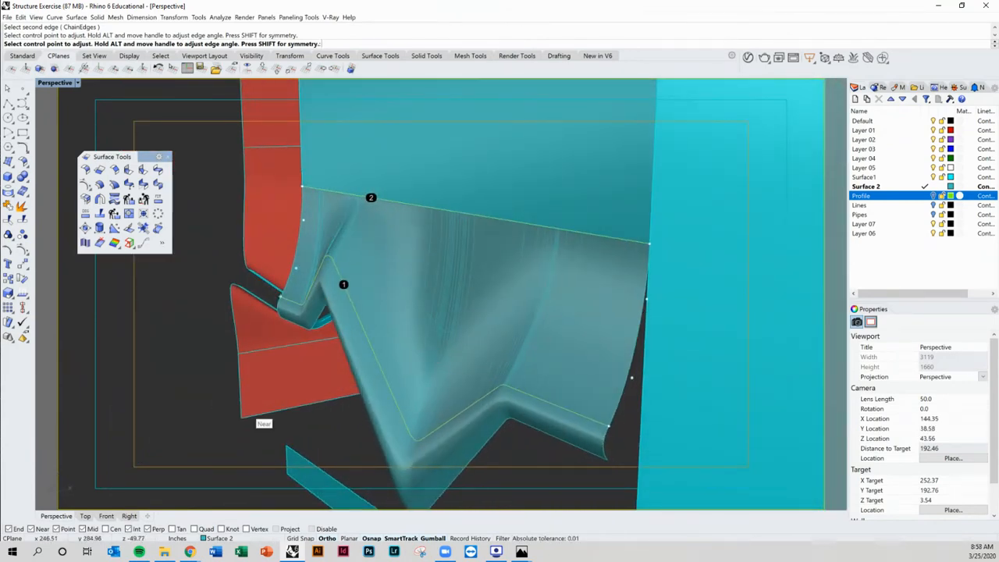
left_click_drag(70, 220, 726, 113)
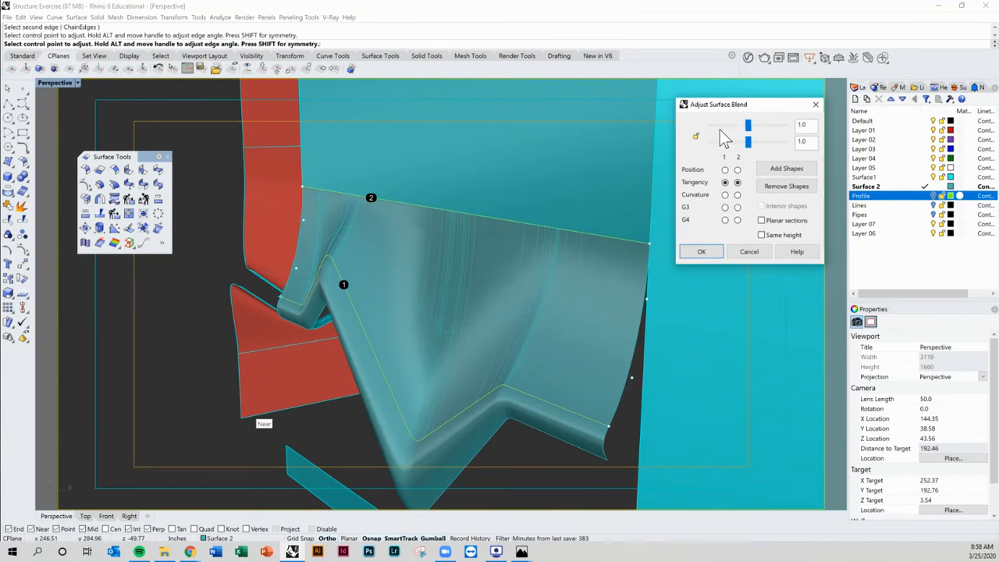
left_click_drag(749, 145, 733, 126)
right_click_drag(556, 322, 433, 311)
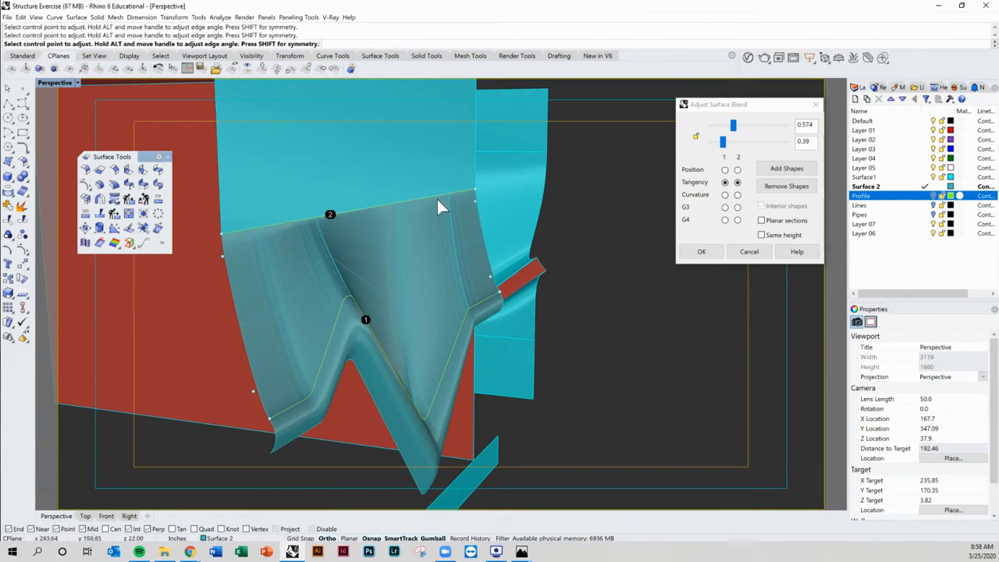
right_click_drag(439, 207, 391, 258)
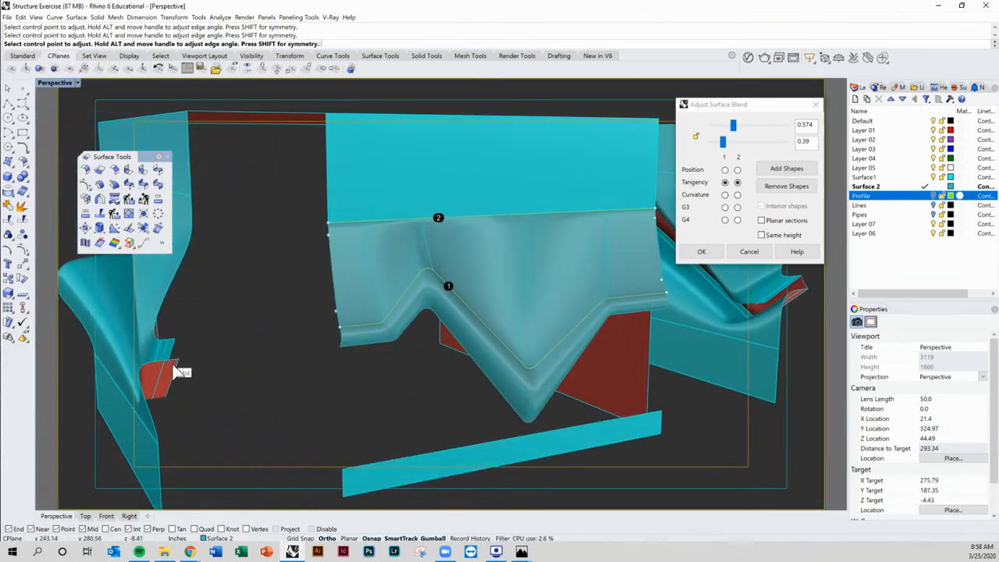
right_click_drag(389, 286, 320, 290, "shift")
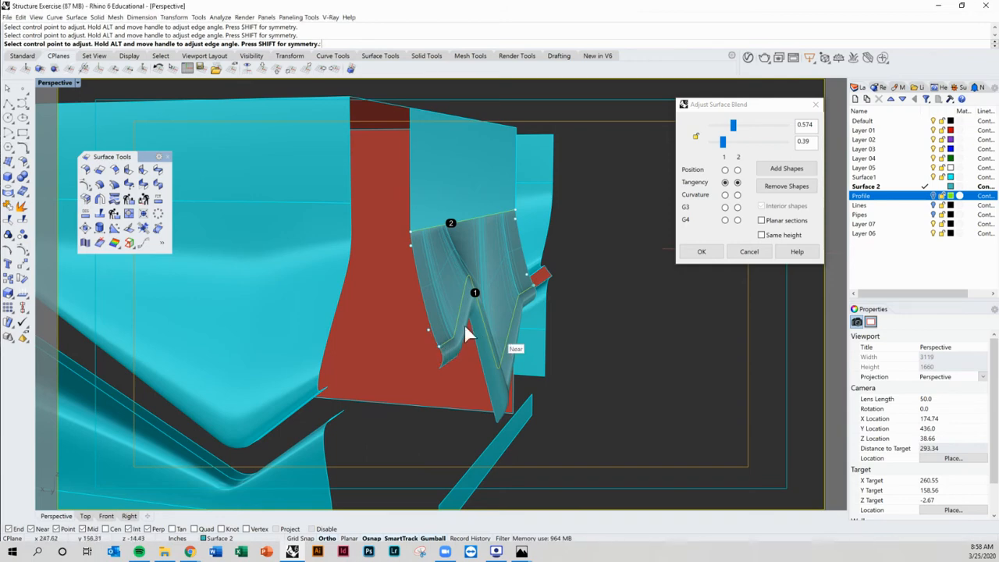
key("Return")
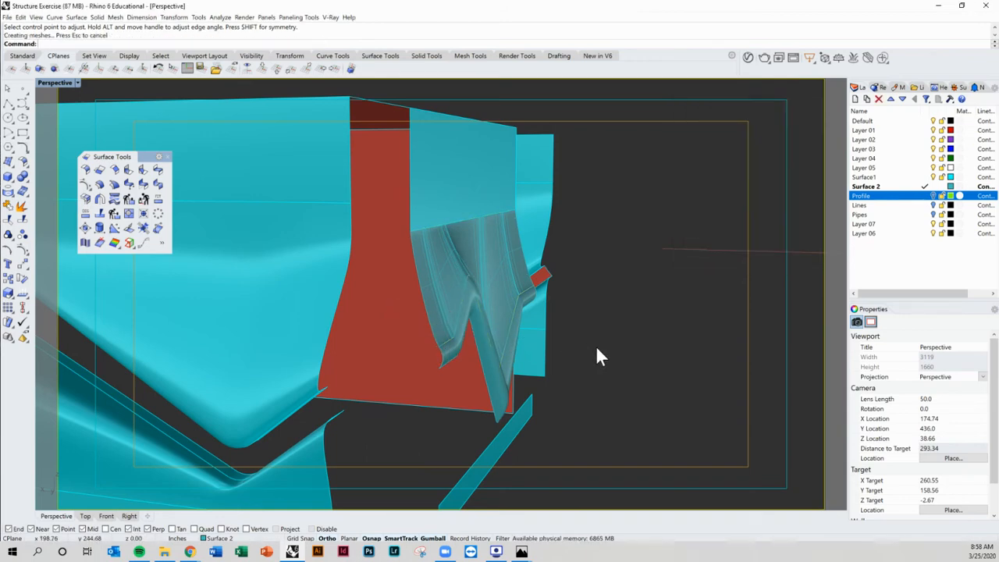
Step: Delete the new blend surface
right_click_drag(595, 356, 520, 357)
left_click(345, 301)
key("Delete")
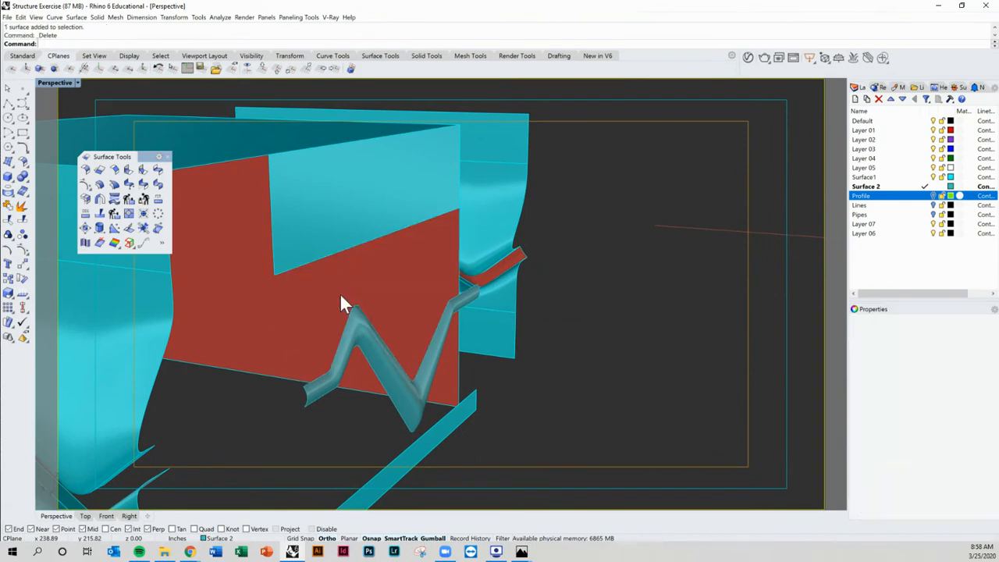
Step: Draw a two-point polyline along the slanted edge of the opening in the red wall
right_click_drag(342, 301, 281, 319)
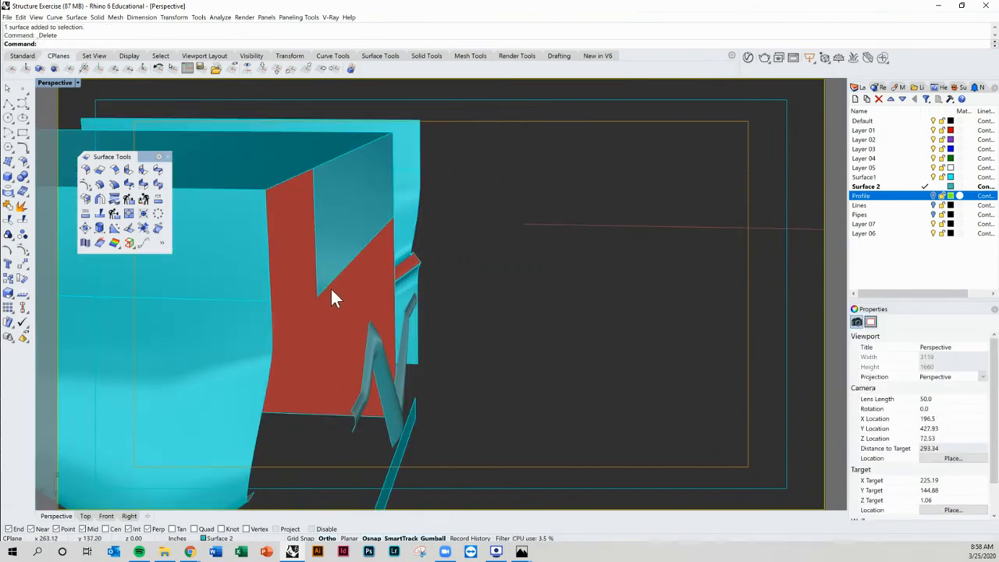
left_click(8, 102)
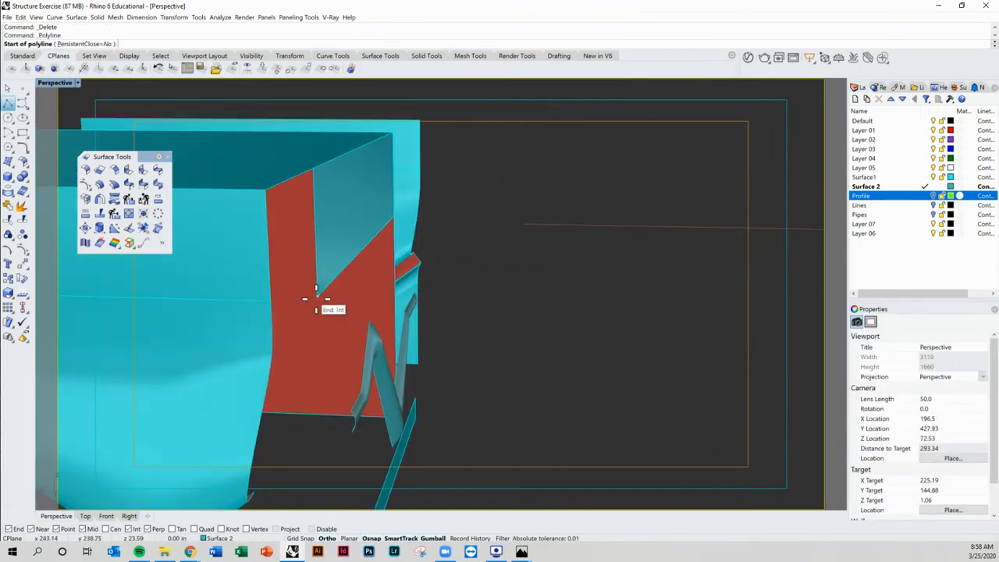
left_click(317, 295)
left_click(392, 218)
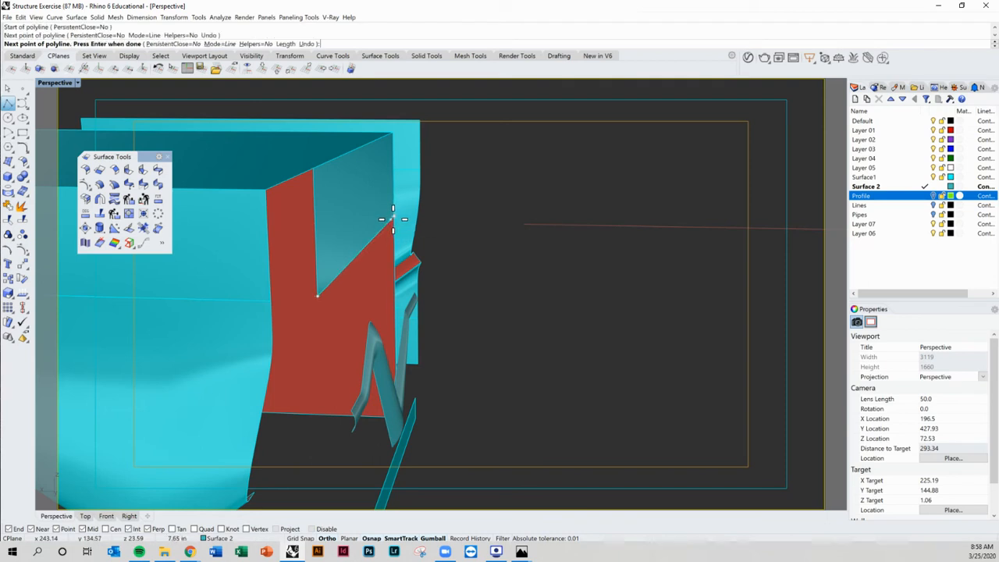
key("Return")
Step: Copy the polyline a short distance sideways from its lower endpoint
left_click(375, 240)
left_click(406, 263)
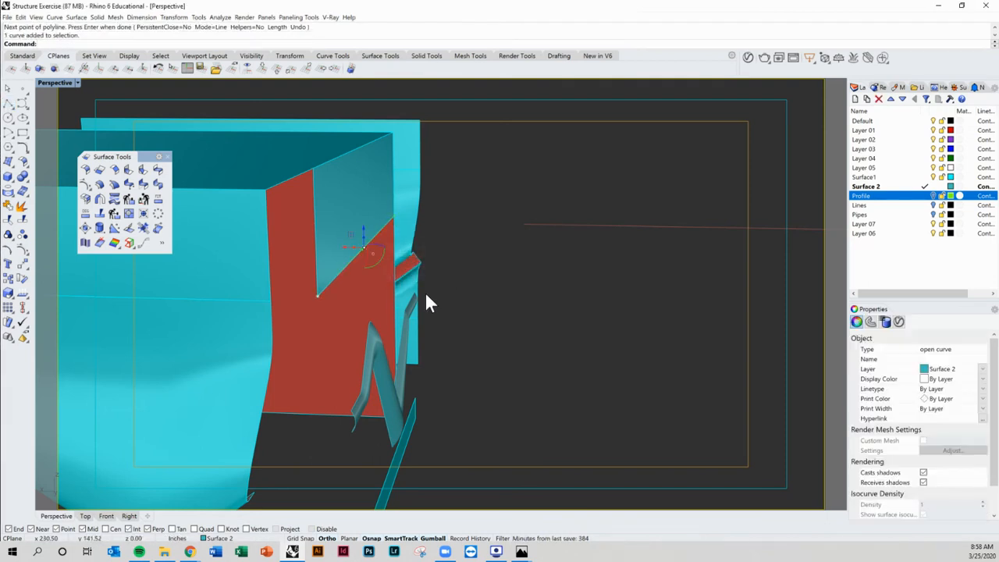
right_click_drag(424, 292, 380, 274)
scroll(380, 274, "up", 4)
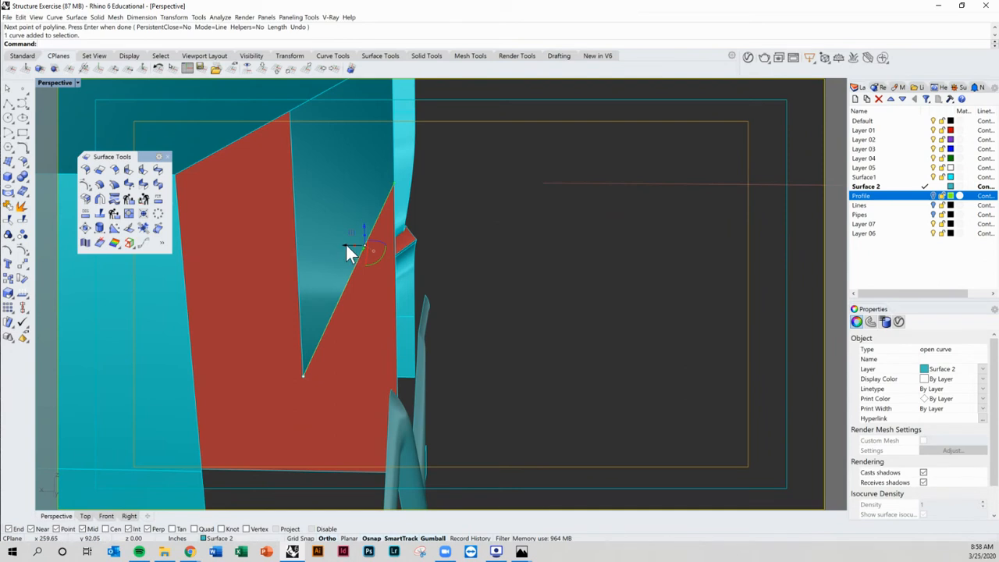
type("cop")
key("Return")
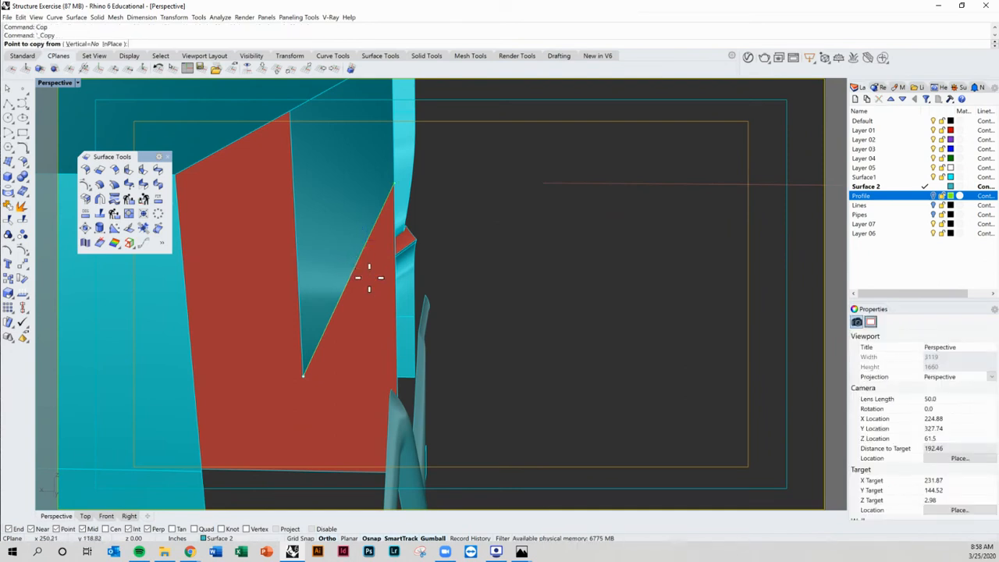
left_click(305, 379)
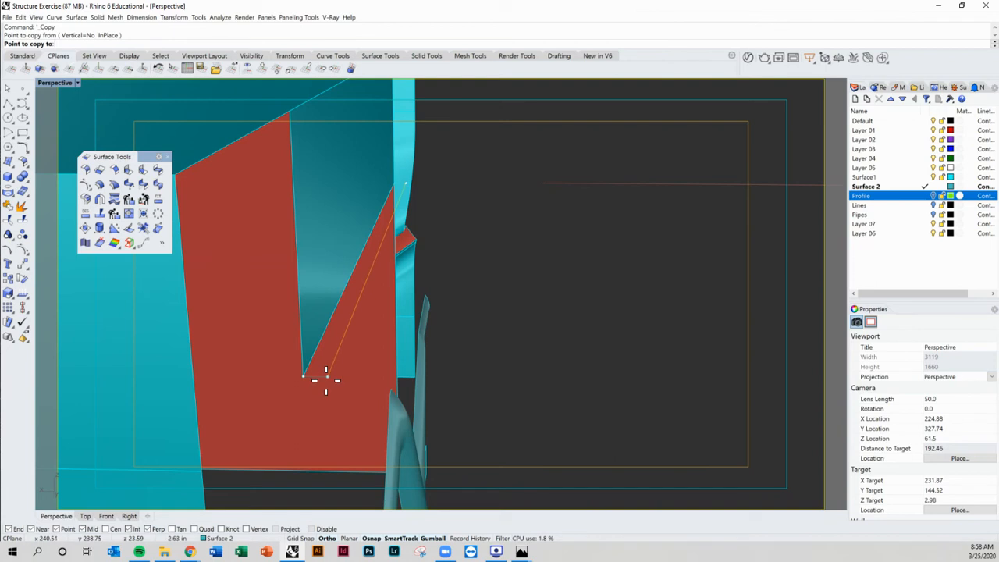
left_click(323, 381)
key("Return")
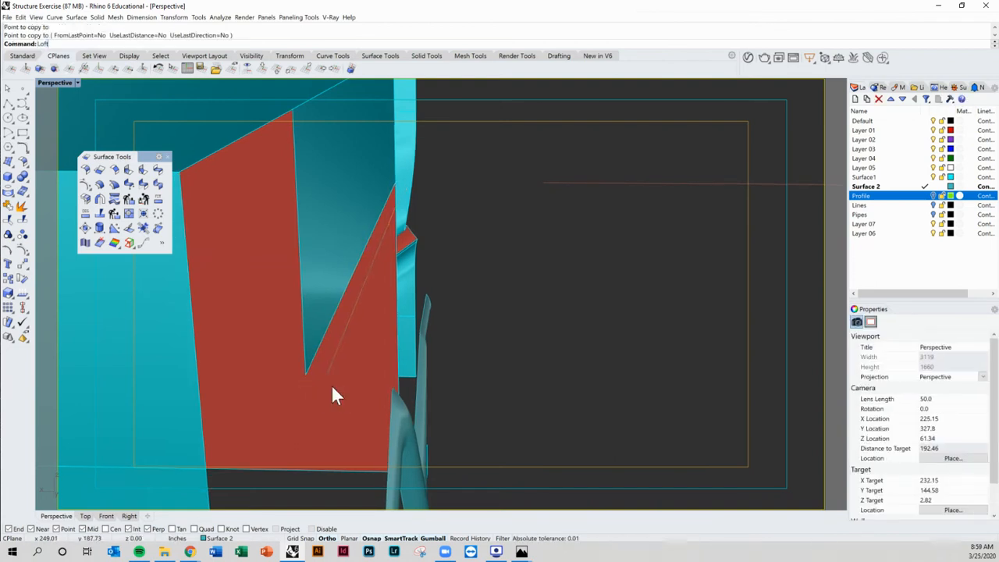
Step: Loft the two slanted lines into a thin strip surface
type("Loft")
key("Return")
left_click(314, 363)
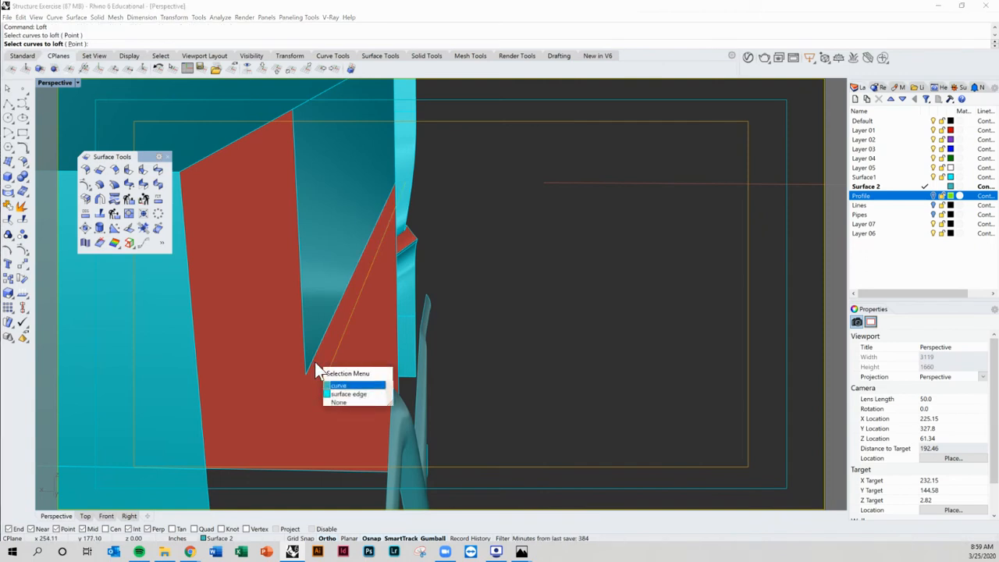
left_click(339, 385)
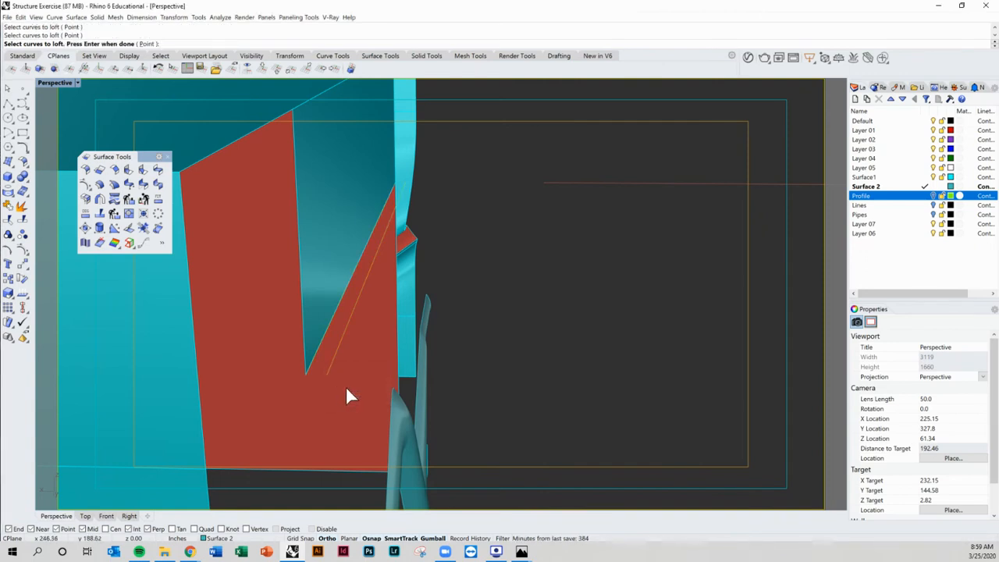
key("Return")
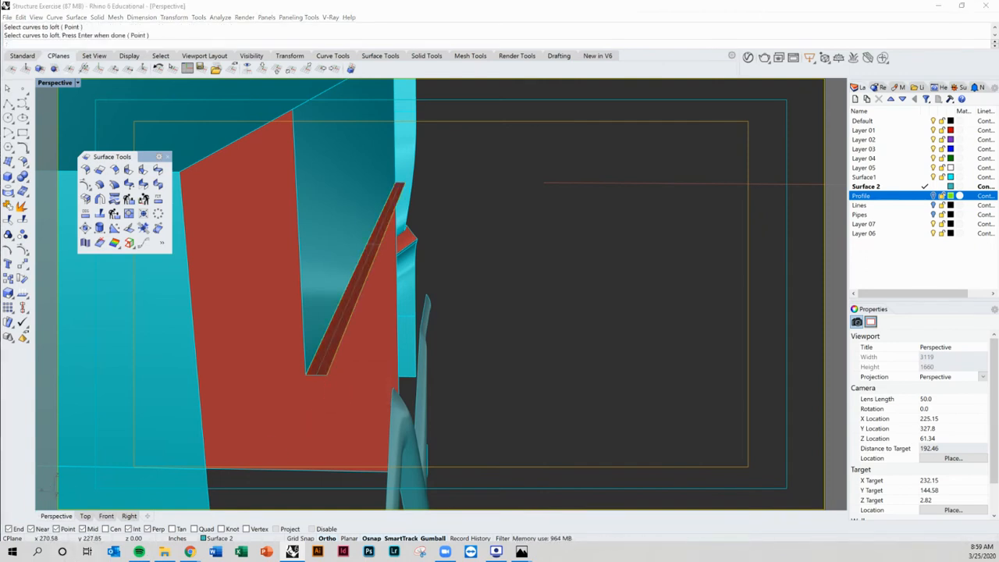
key("Return")
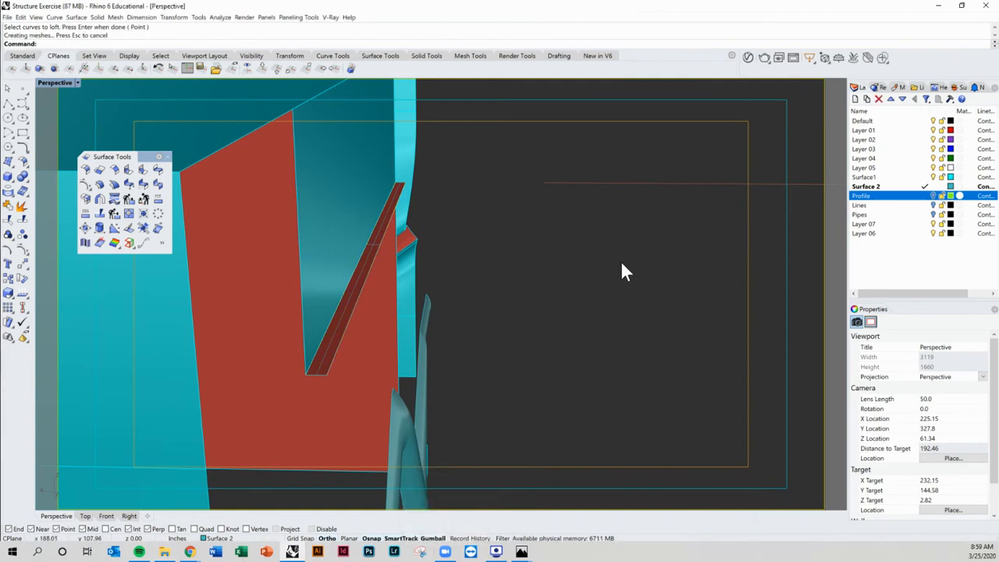
Step: Delete the construction curve and a duplicate surface at the opening's edge
right_click_drag(622, 271, 395, 248)
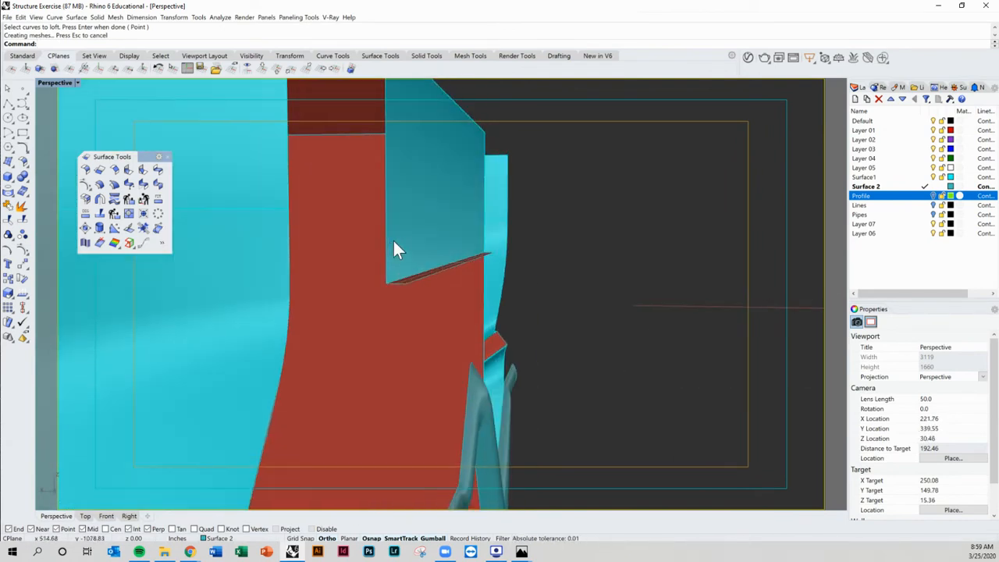
left_click(418, 281)
left_click(439, 304)
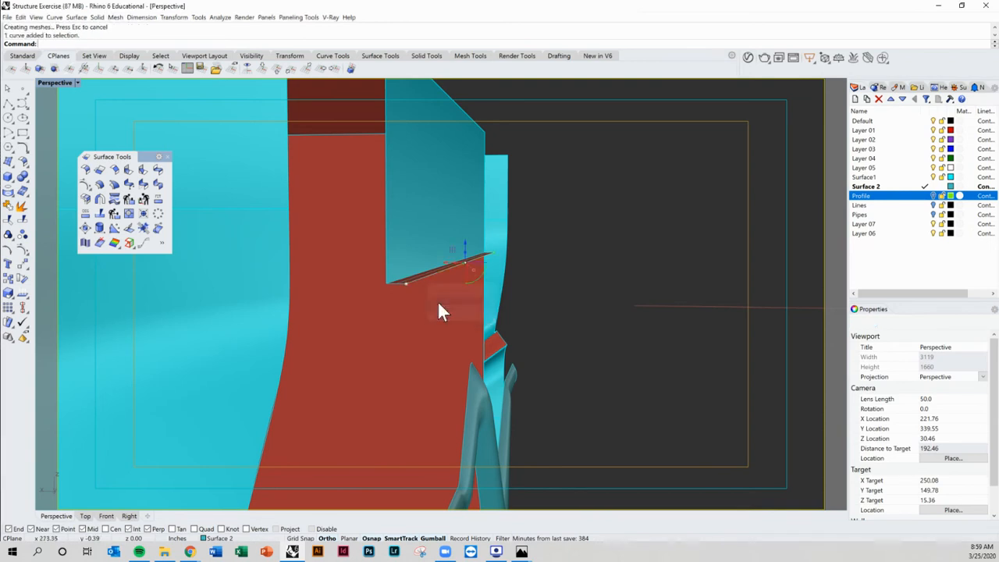
key("Delete")
left_click(407, 277)
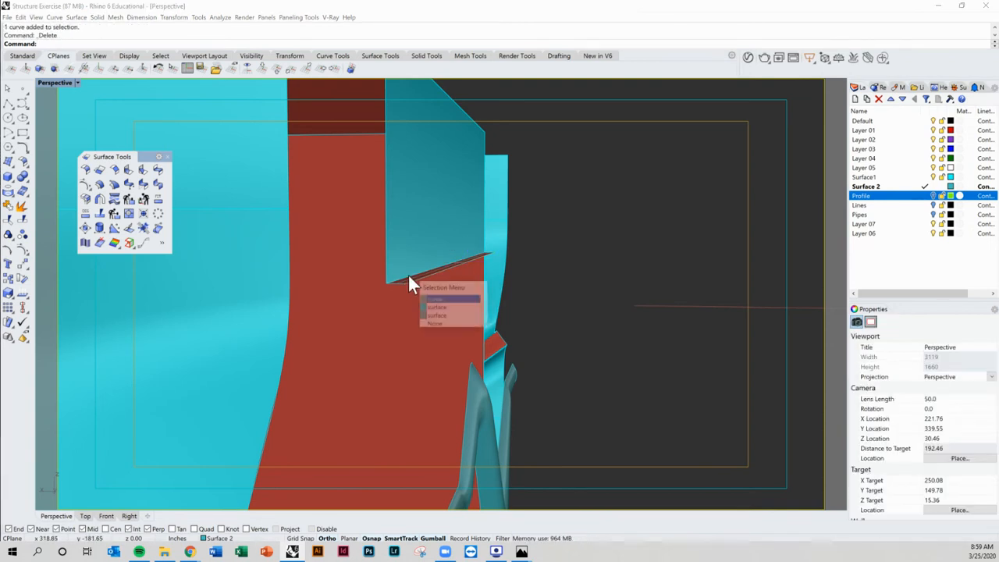
left_click(447, 298)
key("Delete")
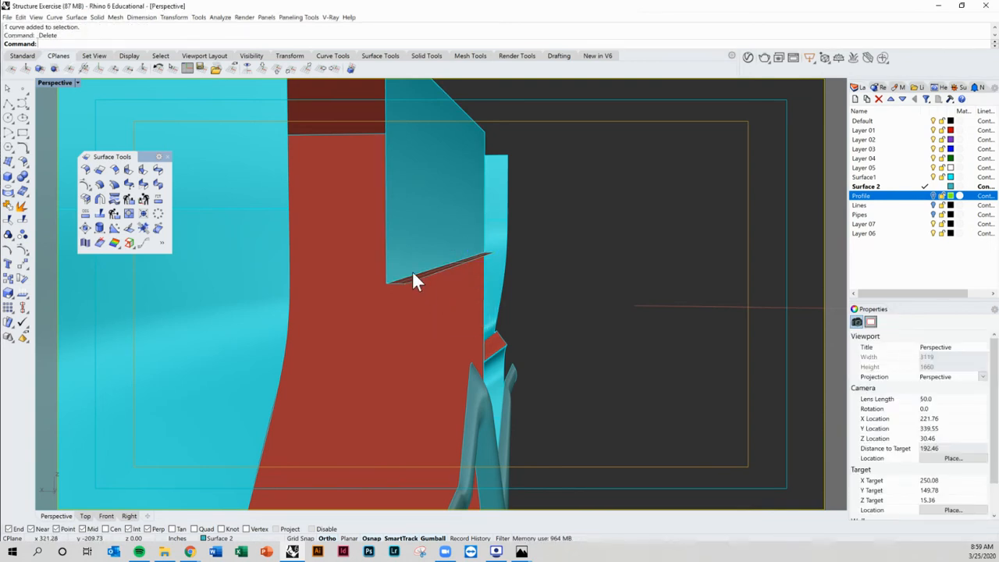
Step: Flip the direction of the lofted strip surface
key("Return")
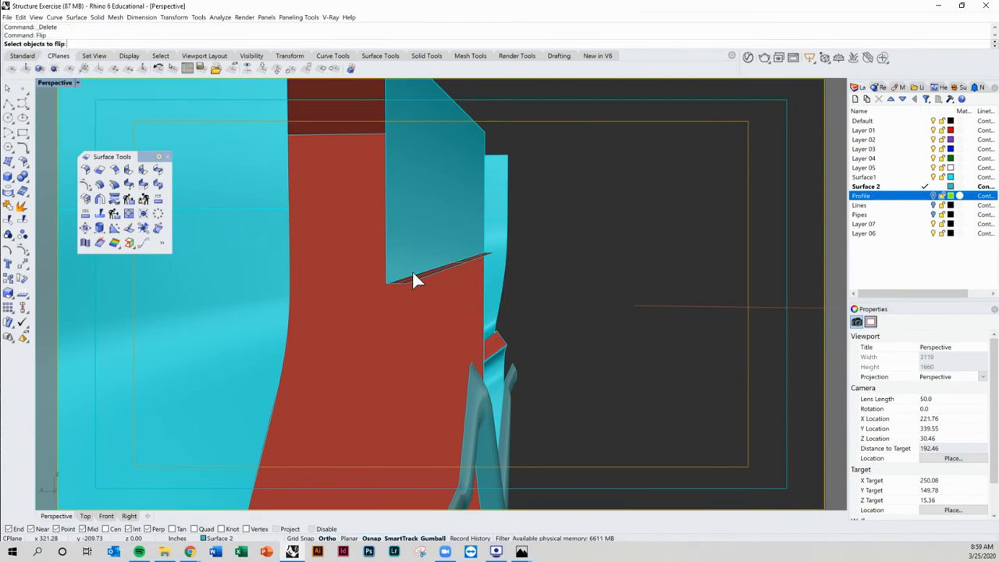
left_click(409, 275)
key("Return")
Step: Start a blend surface between the lofted strip's lower edge and the zigzag pipe's upper edge
right_click_drag(412, 282, 422, 248)
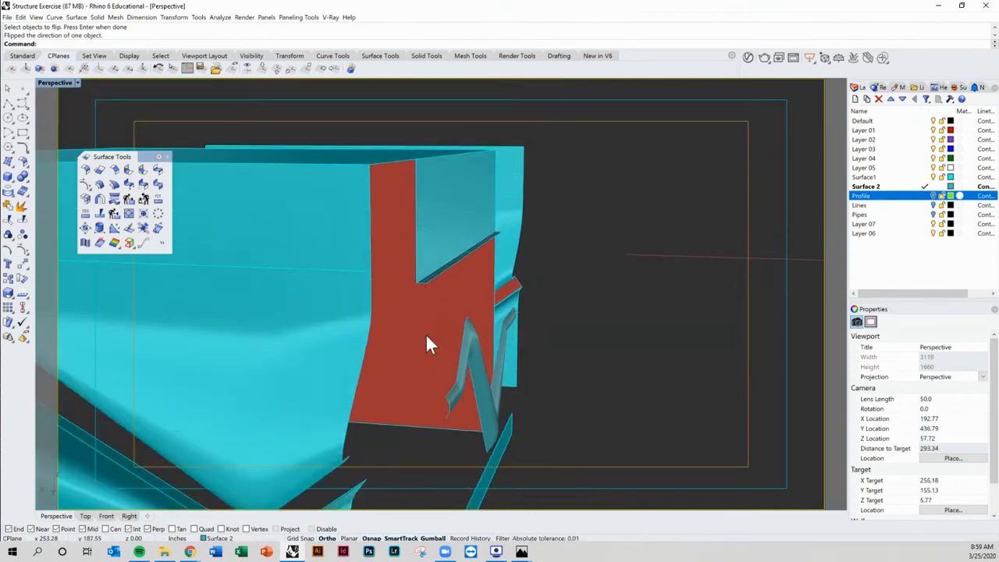
right_click_drag(453, 380, 404, 205)
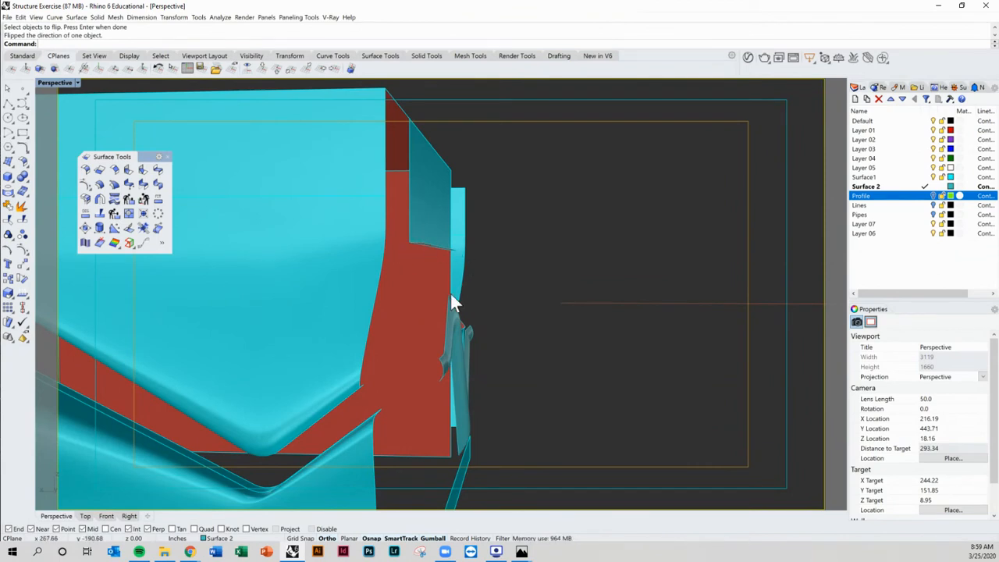
right_click_drag(443, 301, 467, 311)
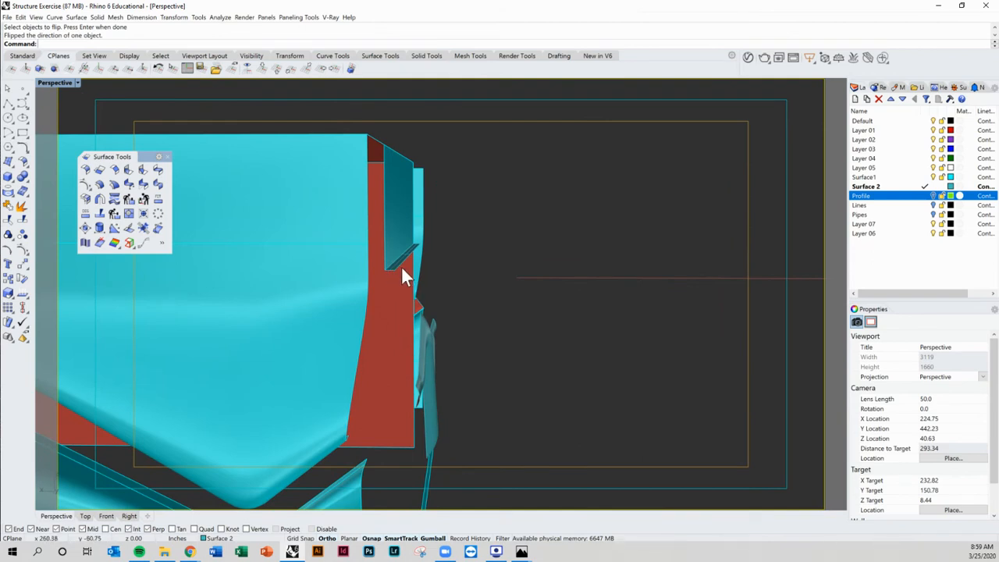
right_click_drag(417, 273, 471, 296)
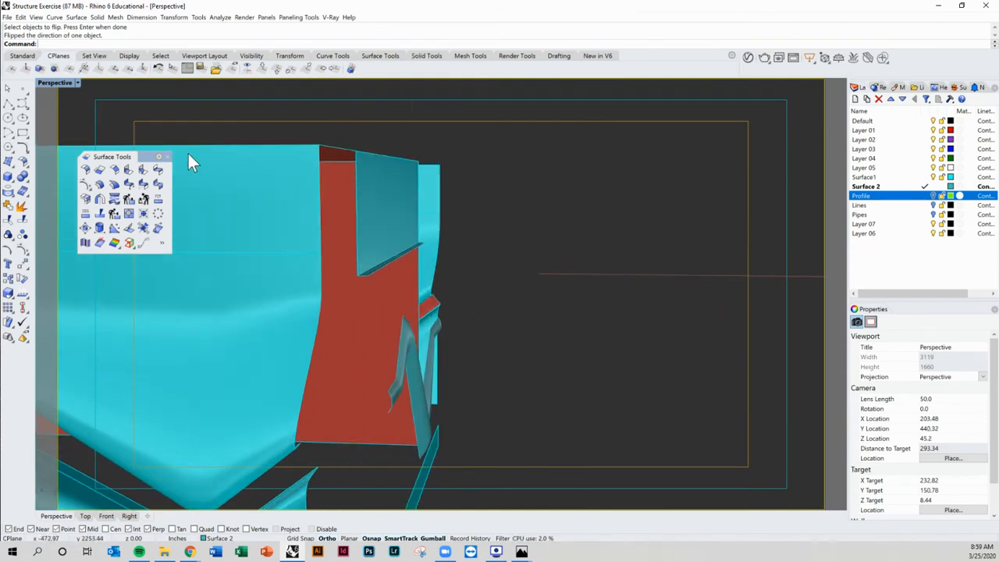
left_click(159, 169)
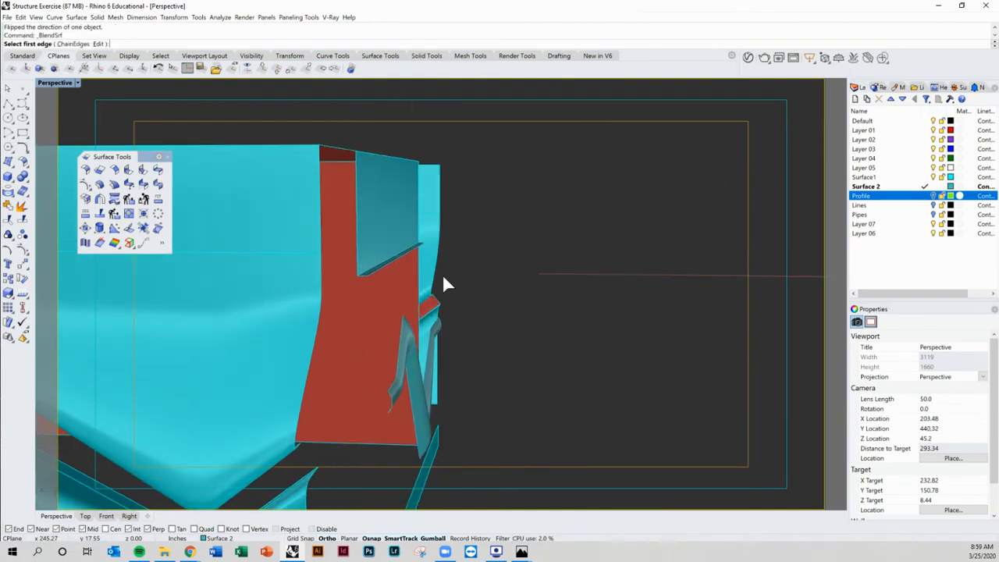
left_click(382, 273)
right_click_drag(396, 279, 398, 298)
left_click(360, 332)
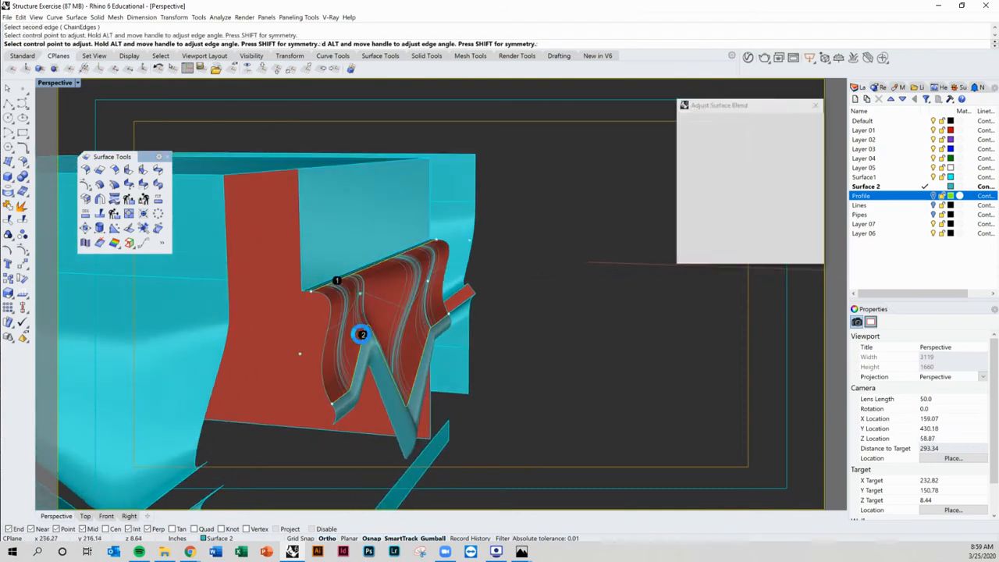
right_click_drag(482, 327, 341, 260)
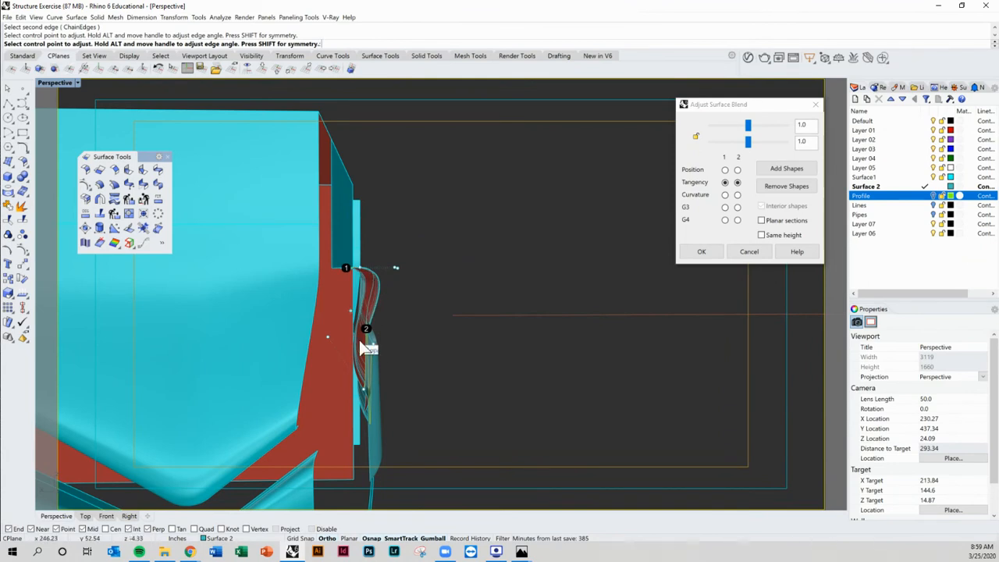
right_click_drag(358, 379, 282, 290)
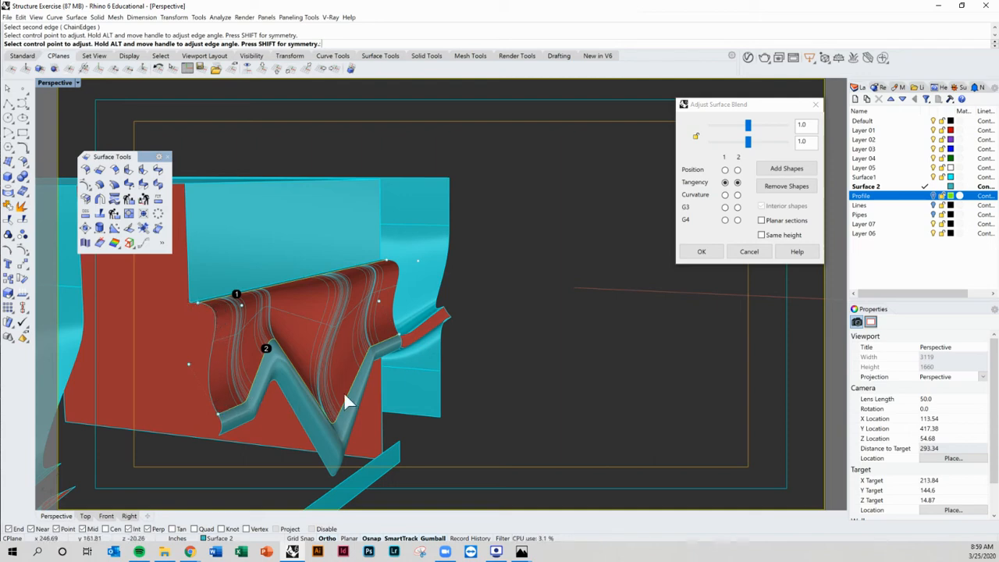
right_click_drag(349, 401, 404, 334)
scroll(289, 331, "up", 5)
right_click_drag(522, 326, 581, 213)
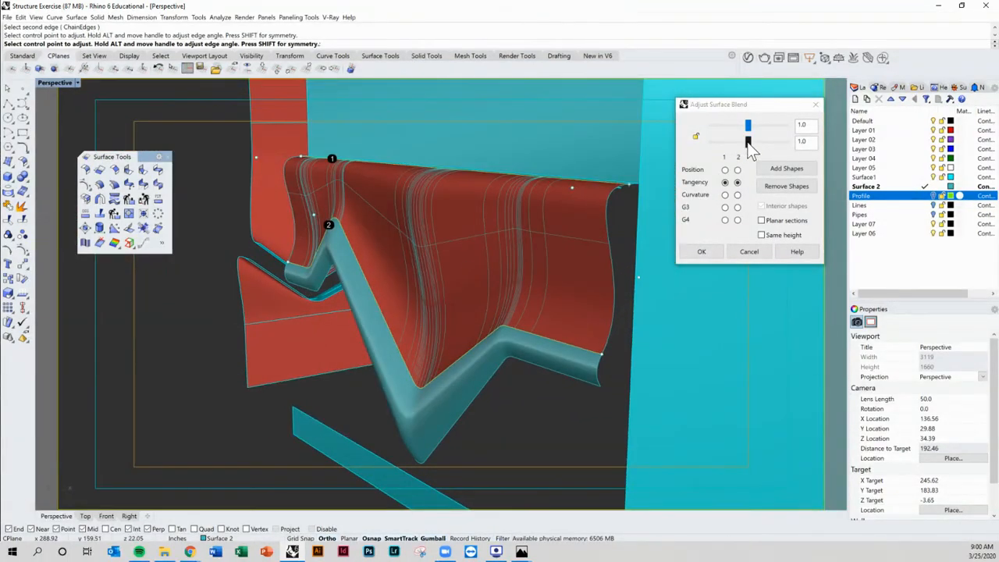
Step: Set both blend ends to curvature continuity with bulge values 0.59 and 0.5, and accept the blend
left_click_drag(748, 145, 727, 157)
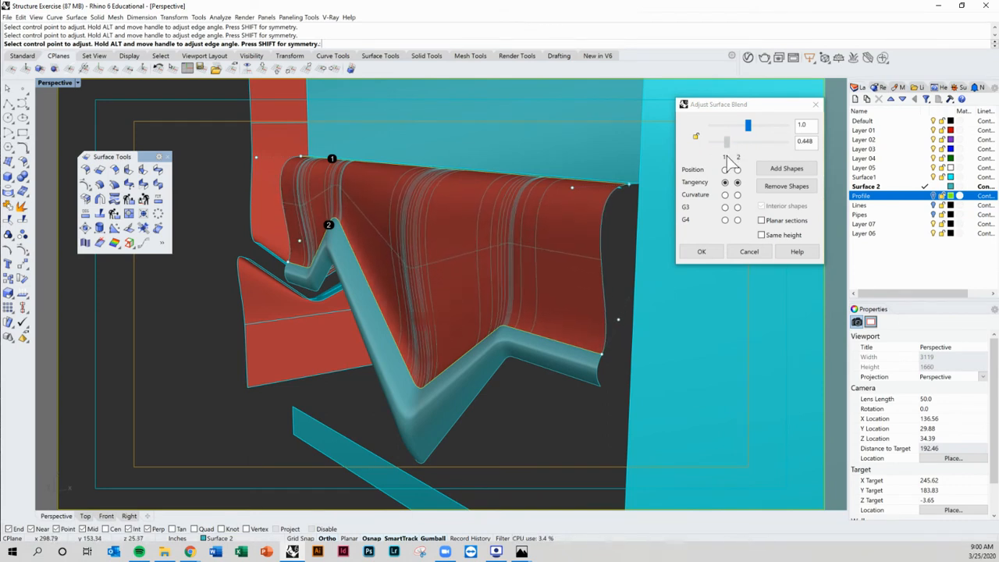
left_click(725, 194)
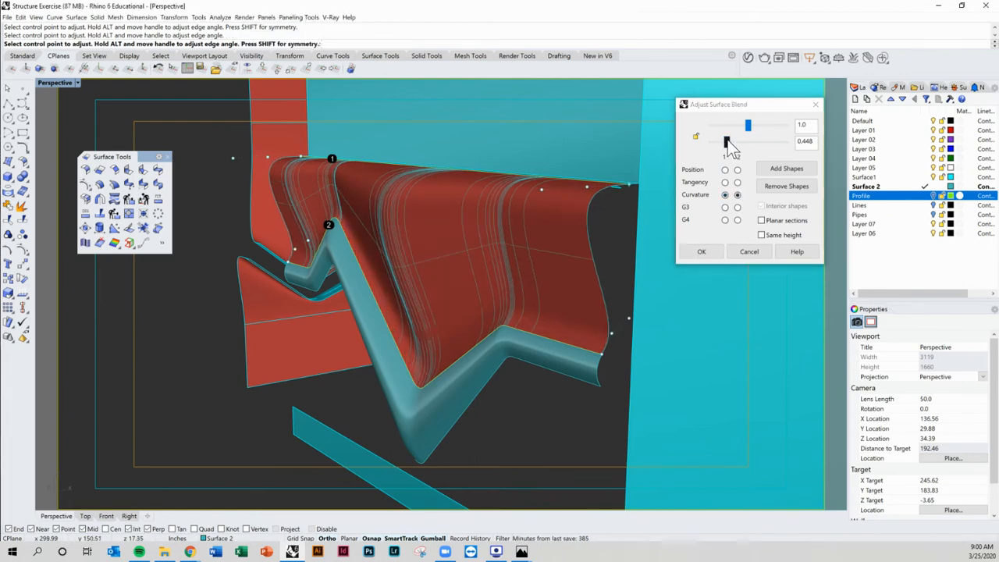
left_click_drag(728, 141, 740, 136)
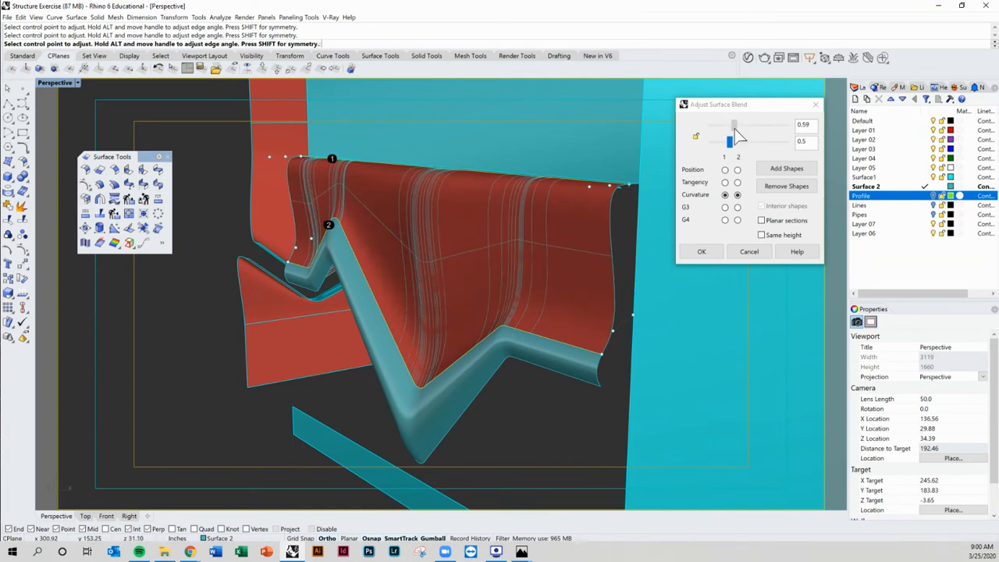
right_click_drag(601, 230, 637, 236)
left_click(700, 254)
Step: Flip the direction of the new blend surface
scroll(494, 261, "down", 3)
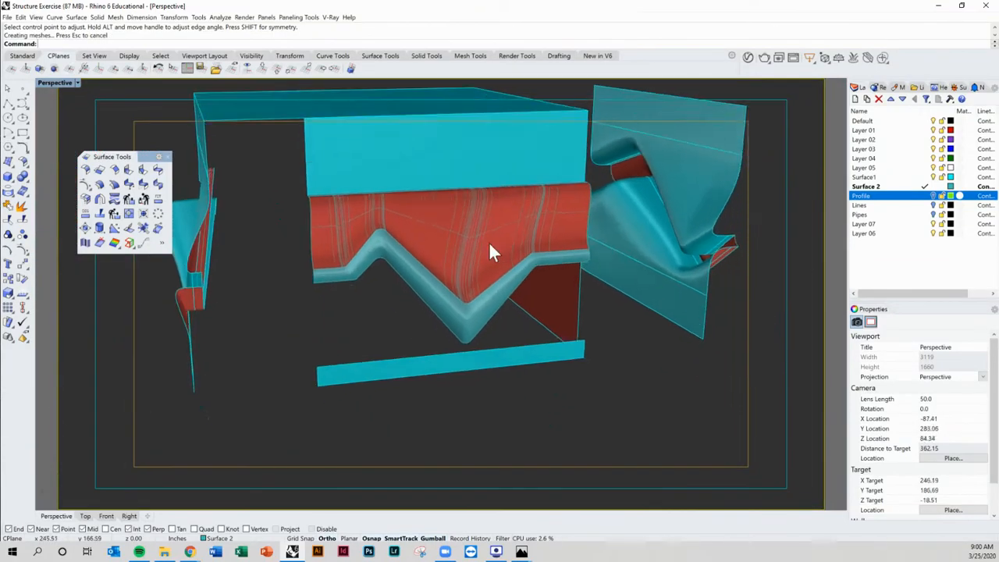
right_click_drag(493, 252, 534, 256)
left_click(472, 242)
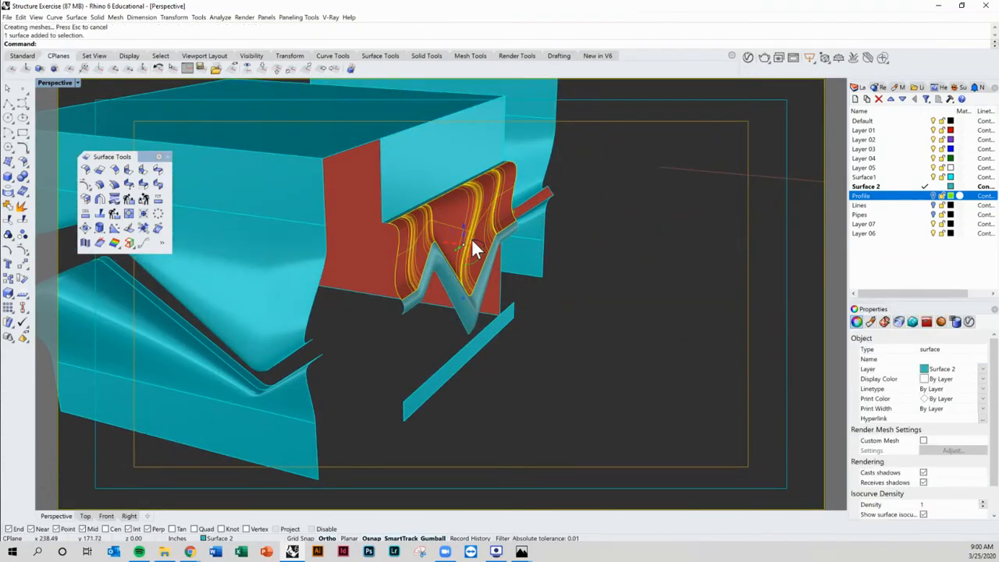
key("Return")
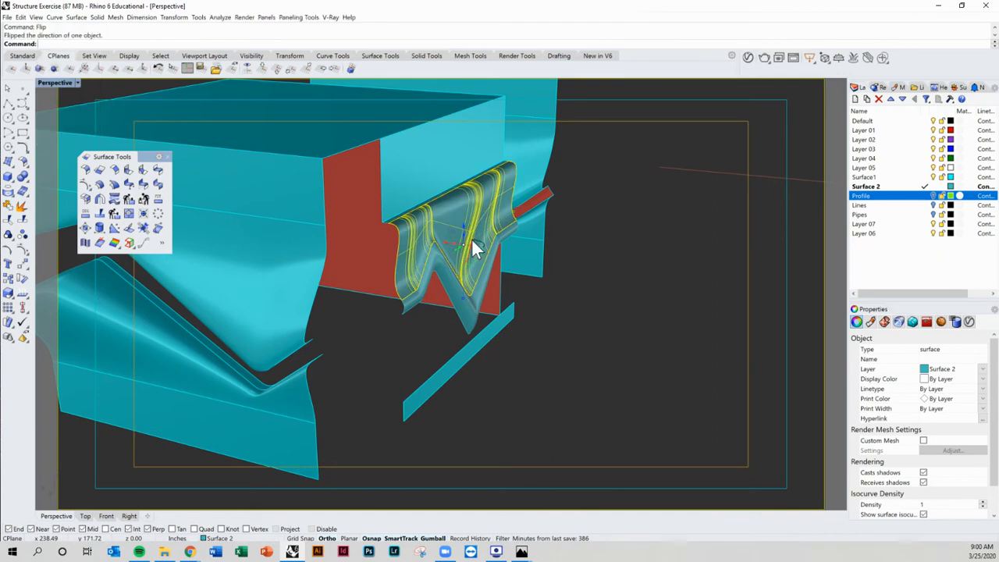
key("Escape")
Step: Turn off isocurve display for the blend surface
right_click_drag(604, 285, 489, 249)
left_click(488, 249)
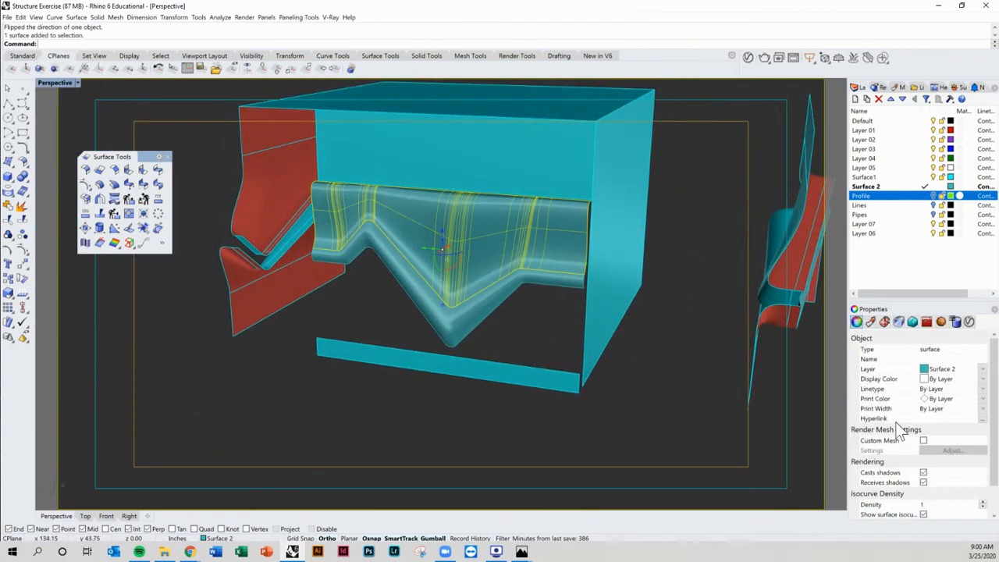
scroll(941, 461, "down", 2)
left_click(924, 483)
left_click(677, 378)
right_click_drag(625, 388, 647, 384)
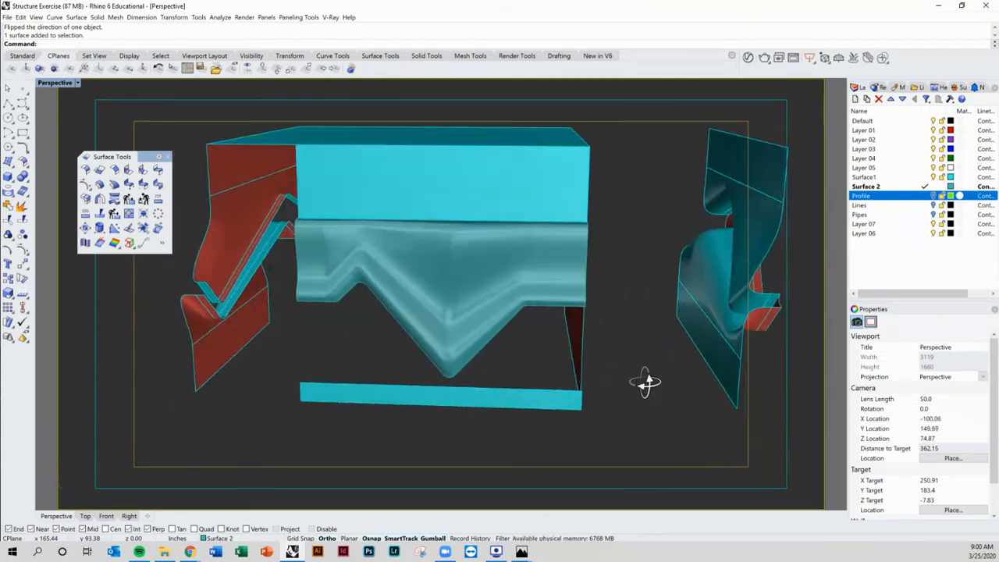
Step: Inspect the blended surface from several angles
scroll(455, 249, "up", 5)
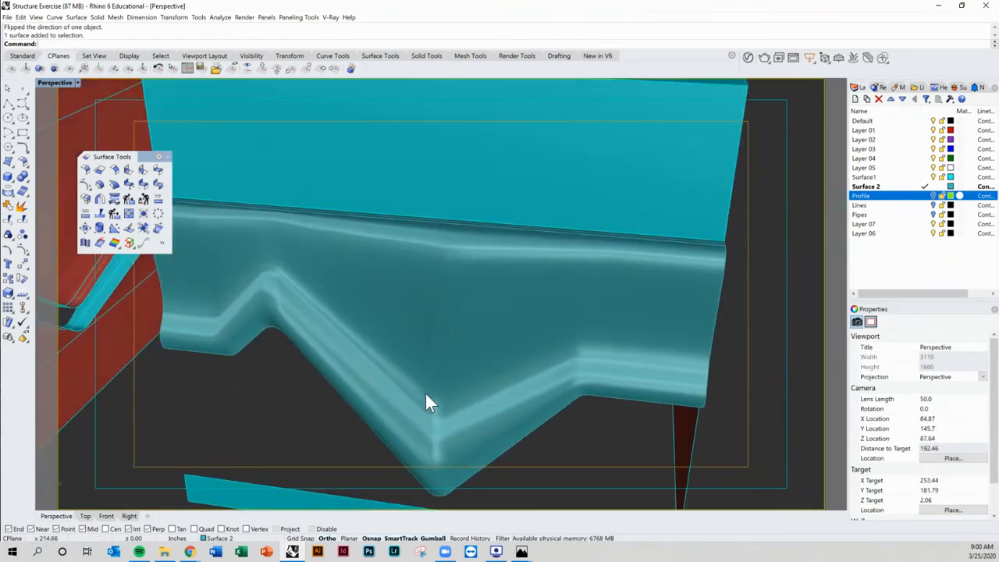
right_click_drag(400, 359, 376, 300)
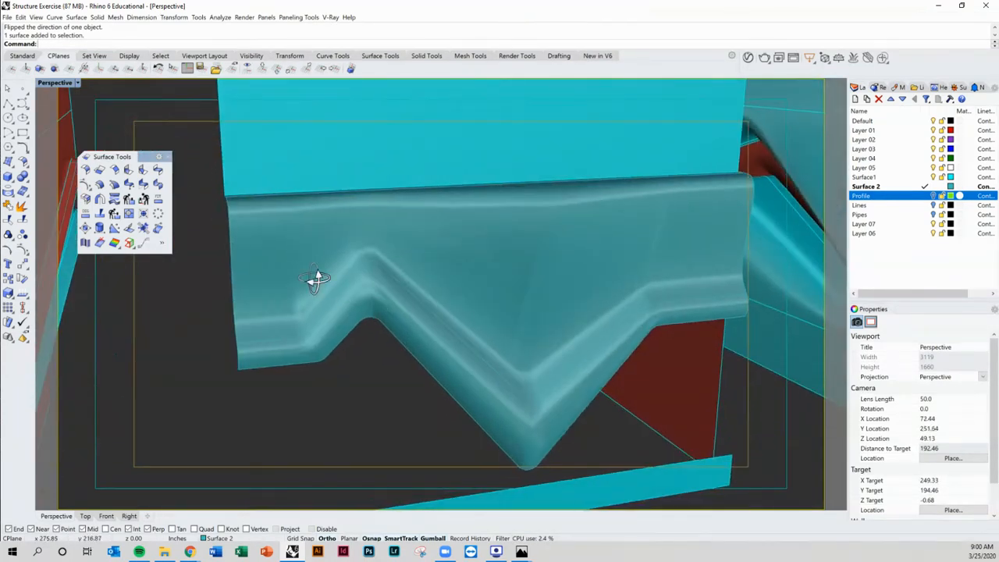
right_click_drag(315, 280, 274, 292)
scroll(298, 359, "up", 5)
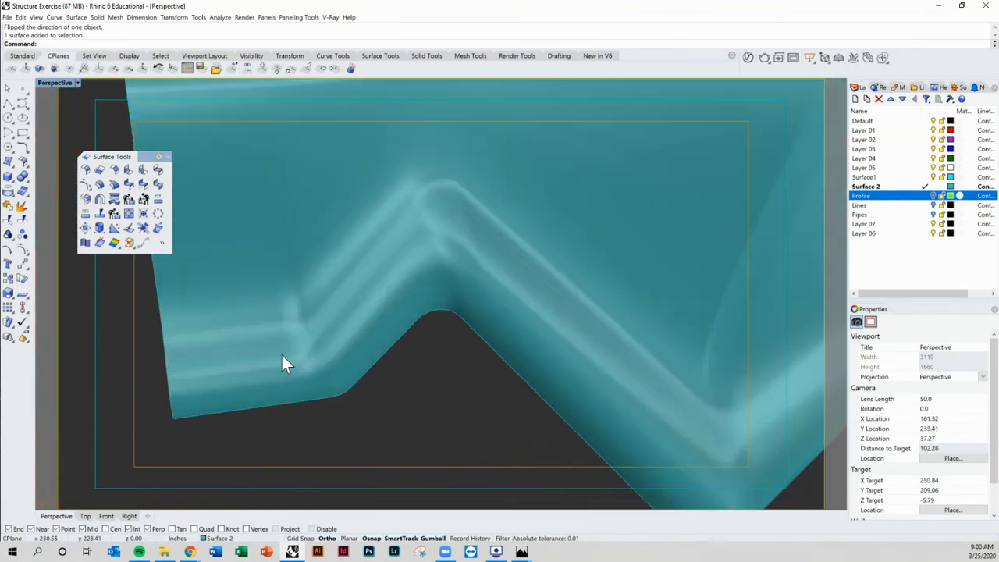
scroll(331, 323, "down", 7)
right_click_drag(302, 334, 276, 352)
scroll(364, 316, "down", 5)
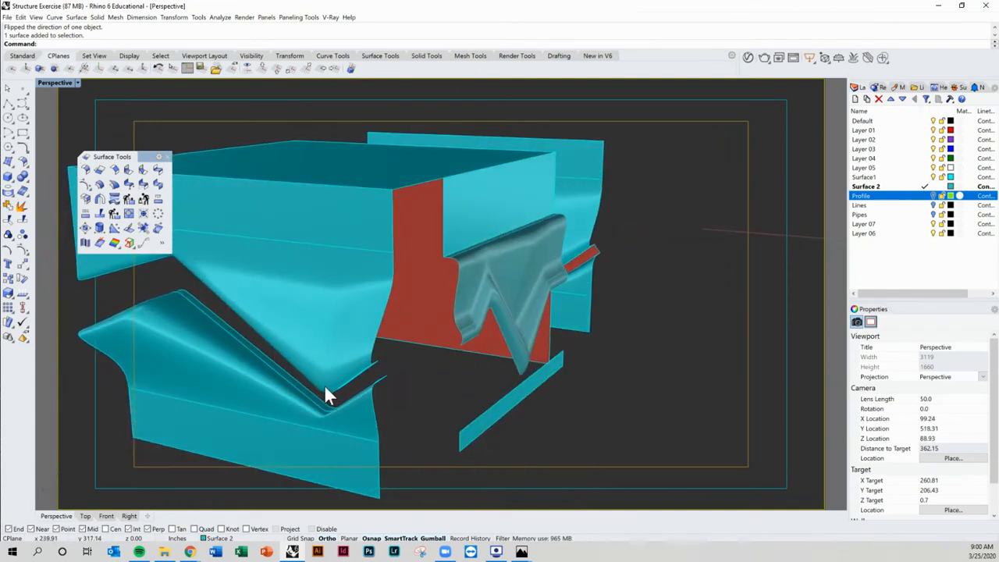
right_click_drag(328, 390, 474, 287)
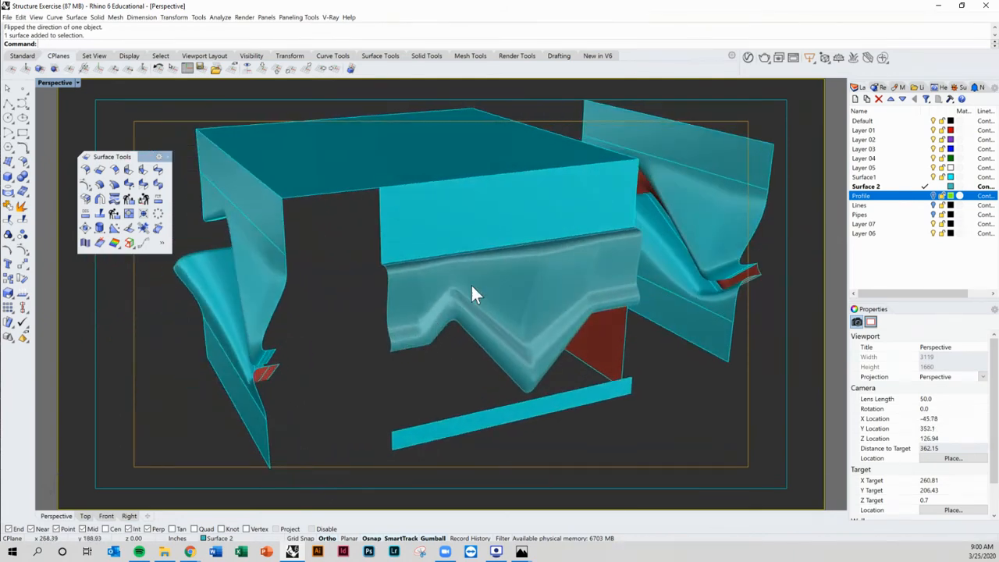
scroll(473, 296, "up", 3)
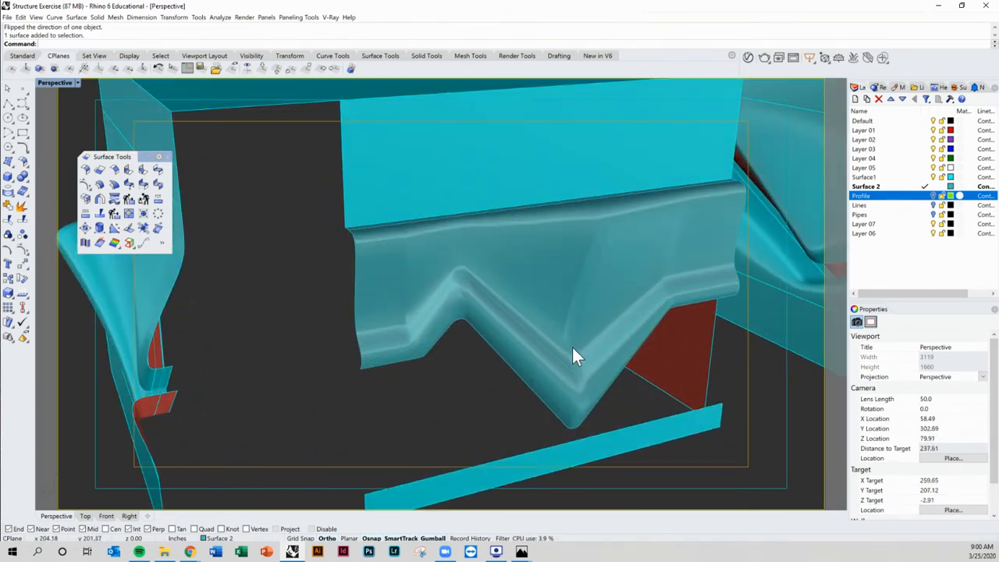
right_click_drag(596, 350, 512, 309)
Step: Copy the lofted strip surface from its lower end down to the end of the lower plank
left_click(490, 253)
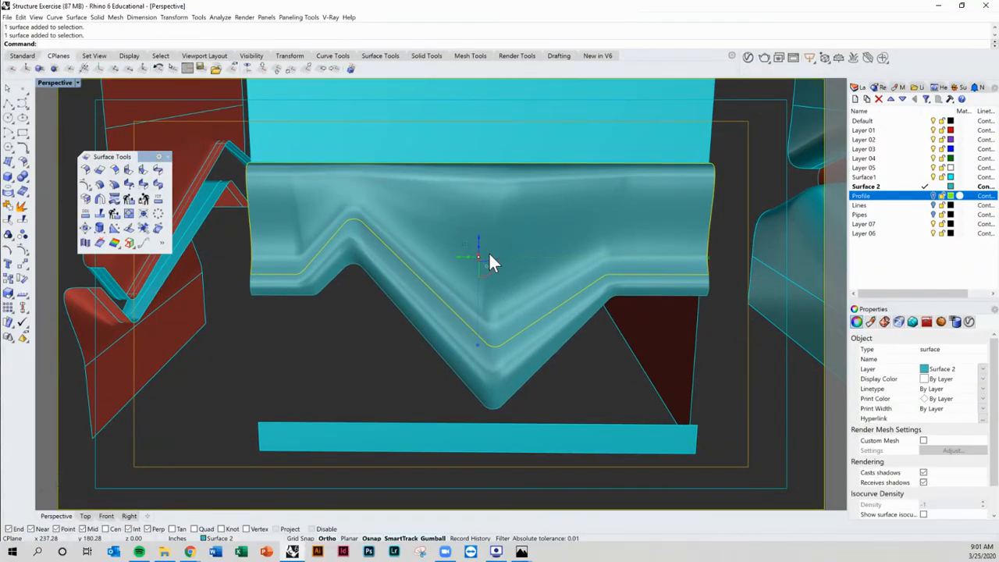
key("Escape")
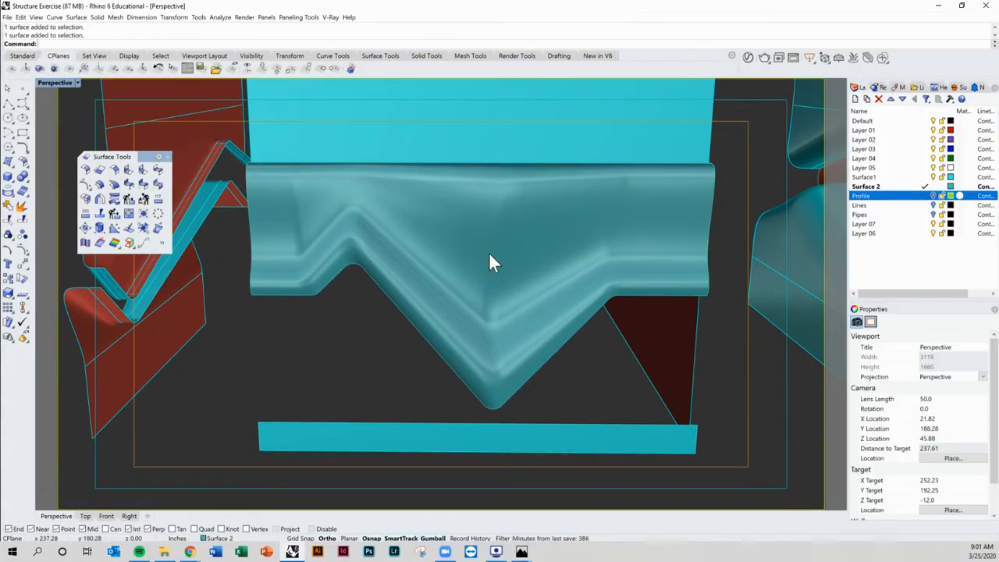
mouse_move(489, 254)
right_mouse_down()
mouse_move(544, 247)
mouse_move(504, 252)
mouse_move(511, 263)
mouse_move(498, 254)
right_mouse_up()
right_click_drag(401, 307, 489, 296)
right_click_drag(484, 374, 406, 263)
scroll(402, 234, "up", 3)
left_click(399, 215)
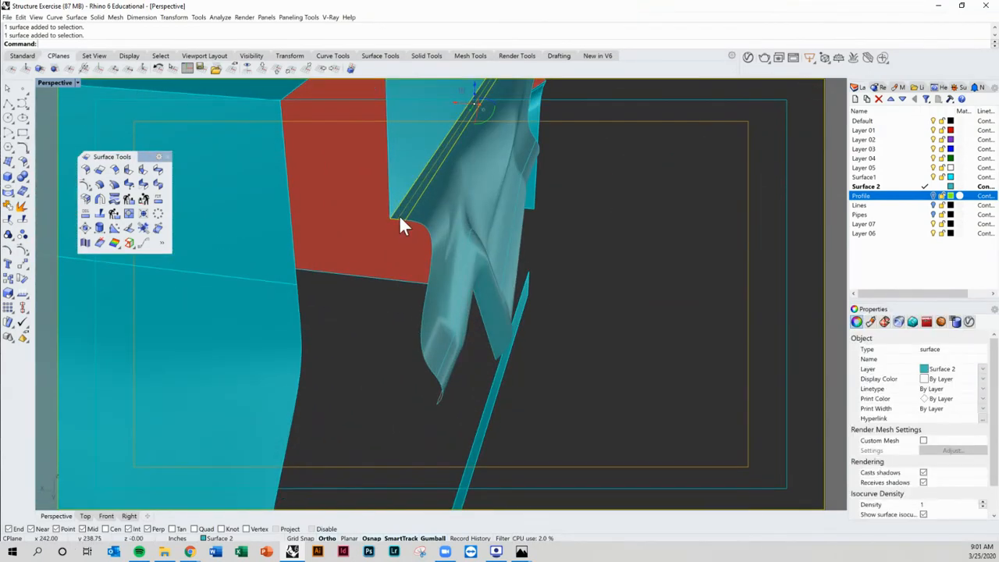
type("Cop")
key("Return")
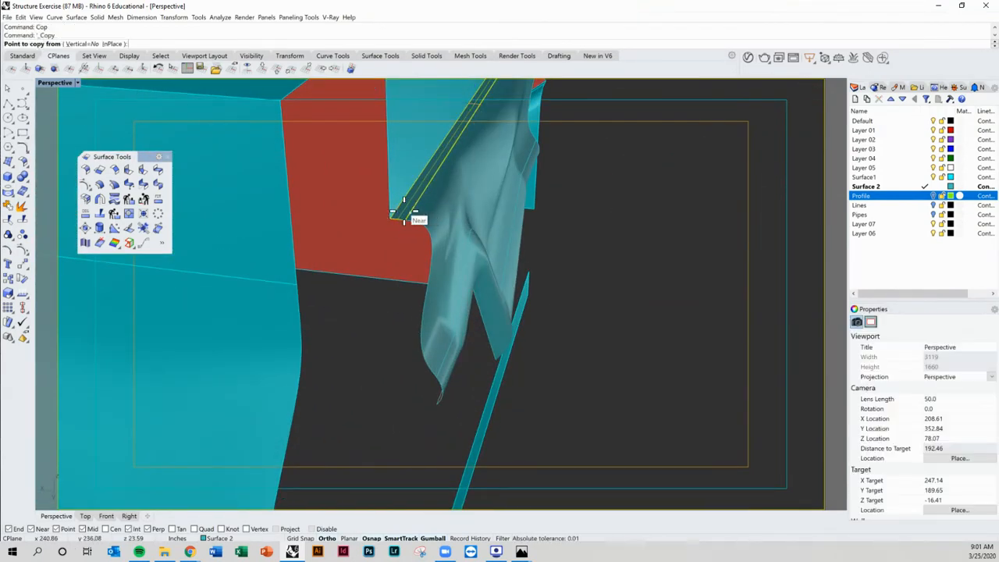
left_click(406, 221)
scroll(402, 223, "down", 2)
scroll(424, 330, "up", 3)
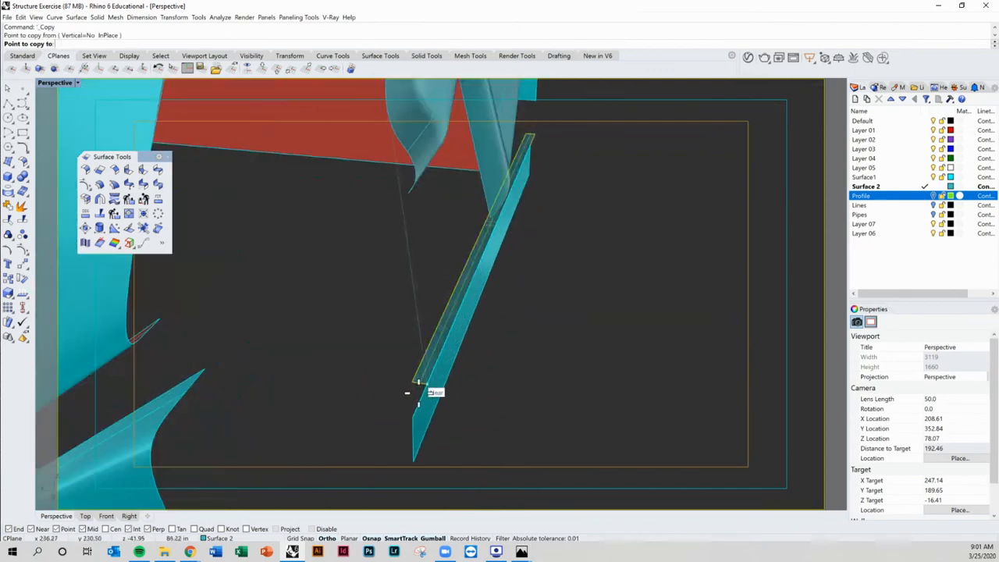
left_click(415, 417)
key("Escape")
Step: Move the two selected strip surfaces slightly along the gumball's x-axis
right_click_drag(449, 344, 477, 292)
scroll(442, 375, "down", 4)
scroll(477, 292, "down", 2)
left_click_drag(471, 285, 386, 333)
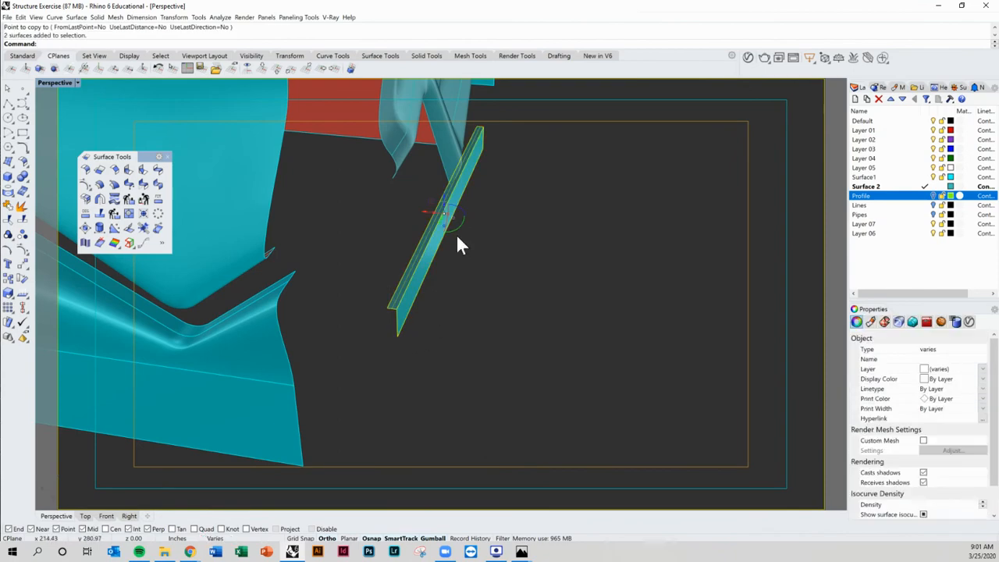
left_click_drag(425, 210, 452, 216)
left_click(386, 212)
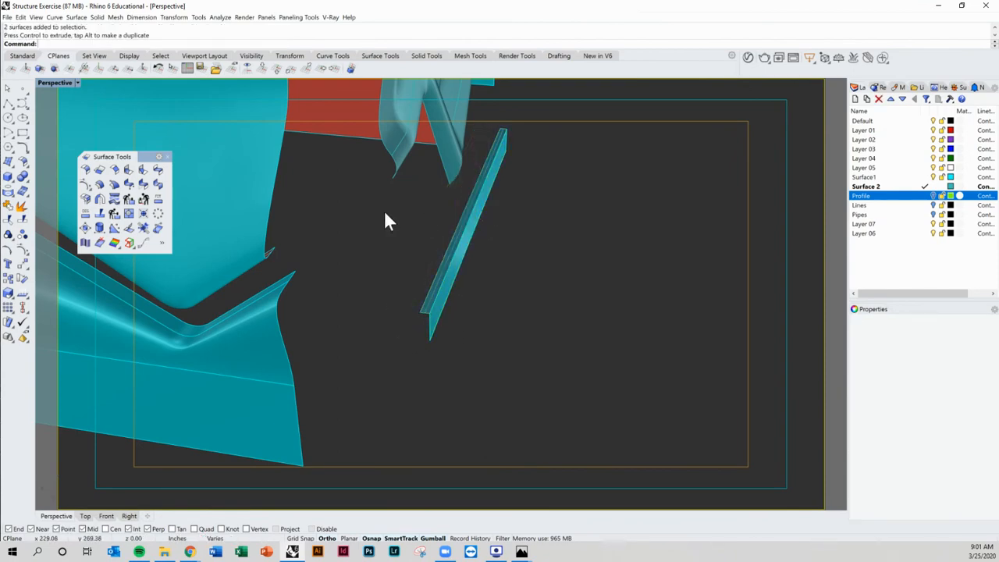
right_click_drag(441, 230, 440, 285)
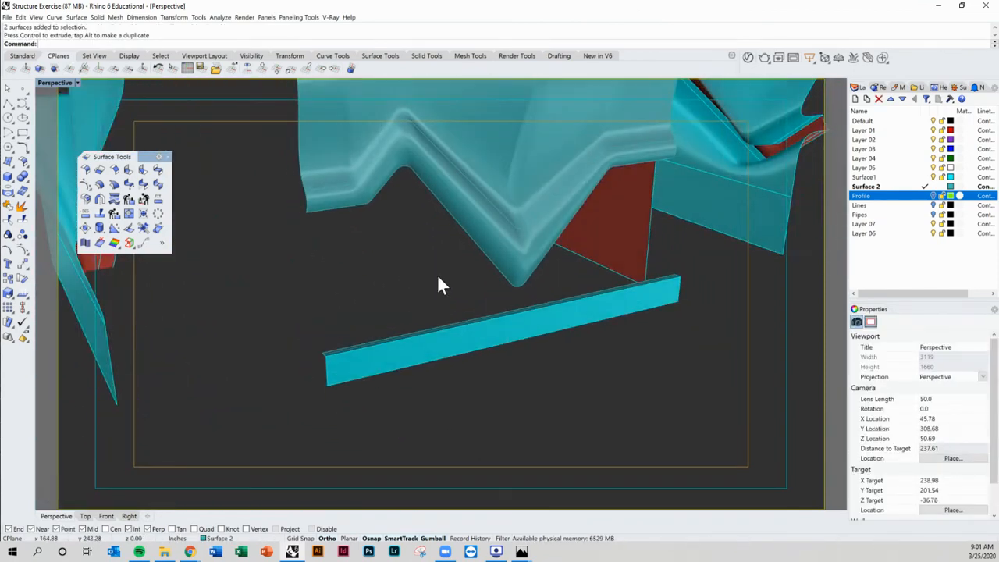
left_click(160, 170)
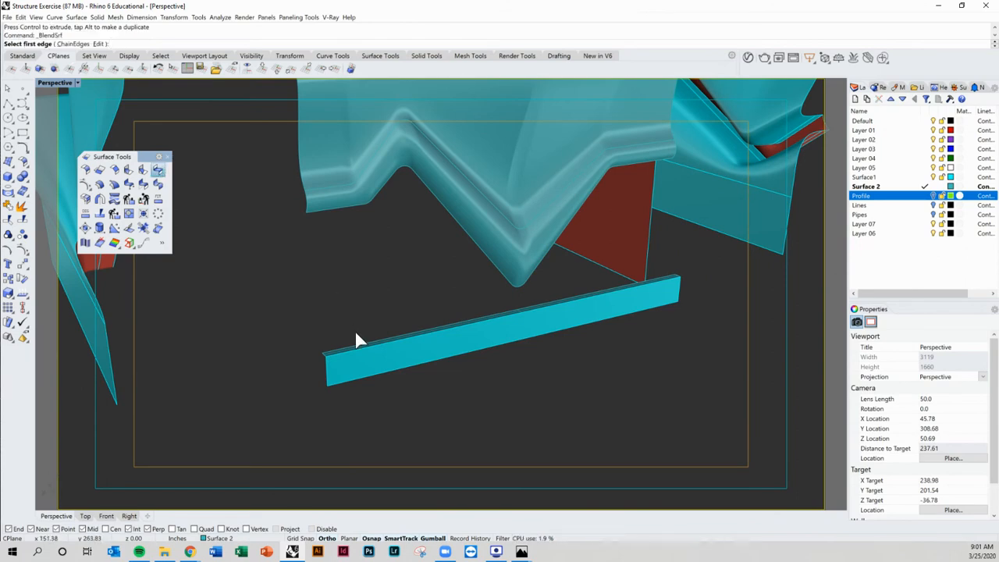
right_click_drag(356, 334, 383, 341)
left_click(382, 359)
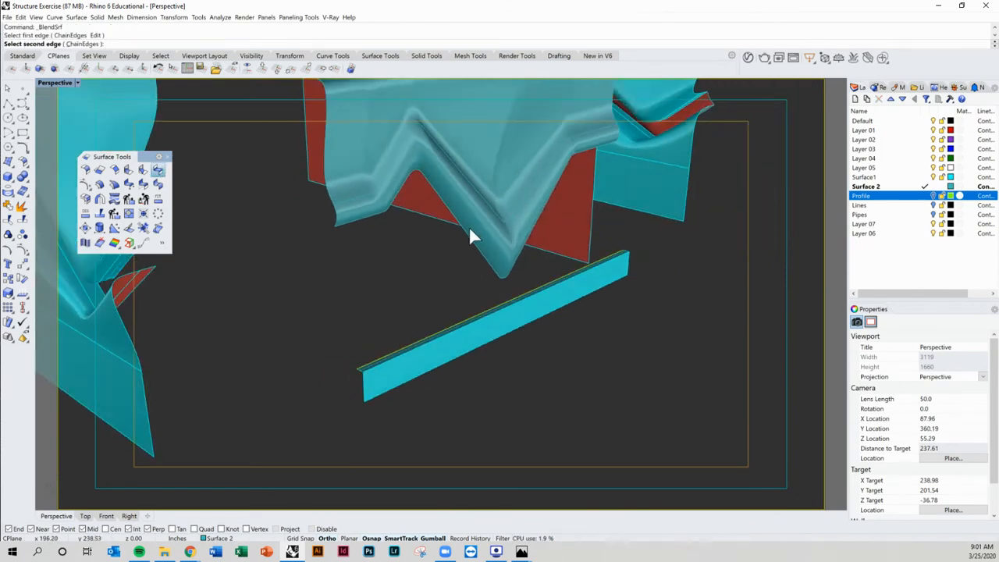
left_click(448, 212)
right_click_drag(407, 299, 544, 258)
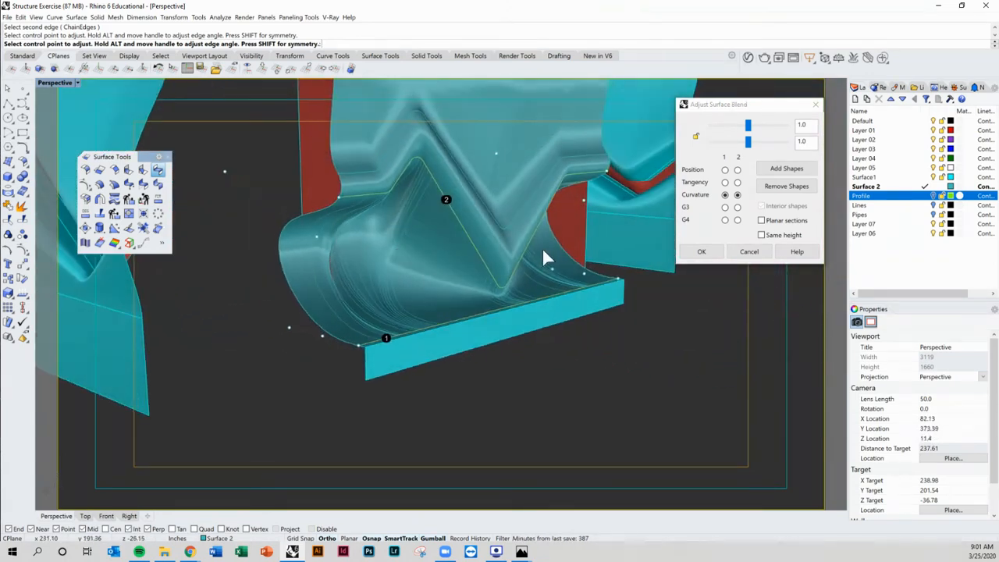
left_click_drag(751, 148, 731, 127)
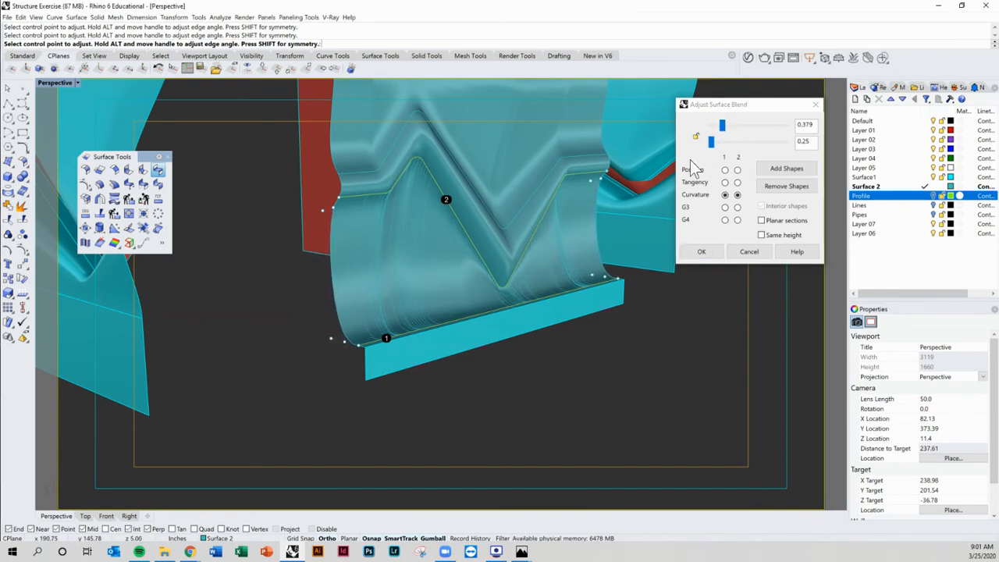
right_click_drag(624, 246, 658, 249)
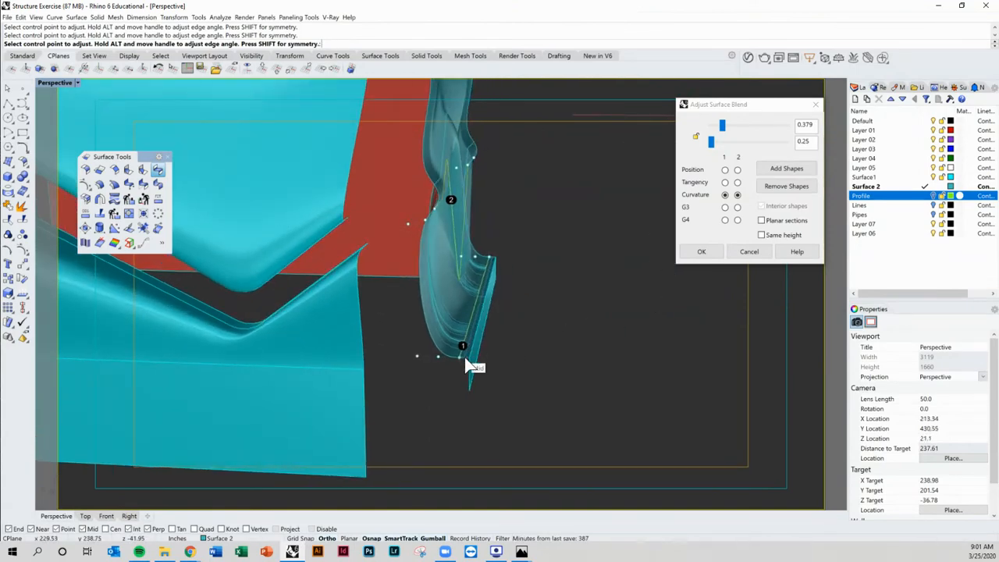
key("Escape")
Step: Move the vertical strip surface a short distance to a new position
scroll(461, 357, "up", 3)
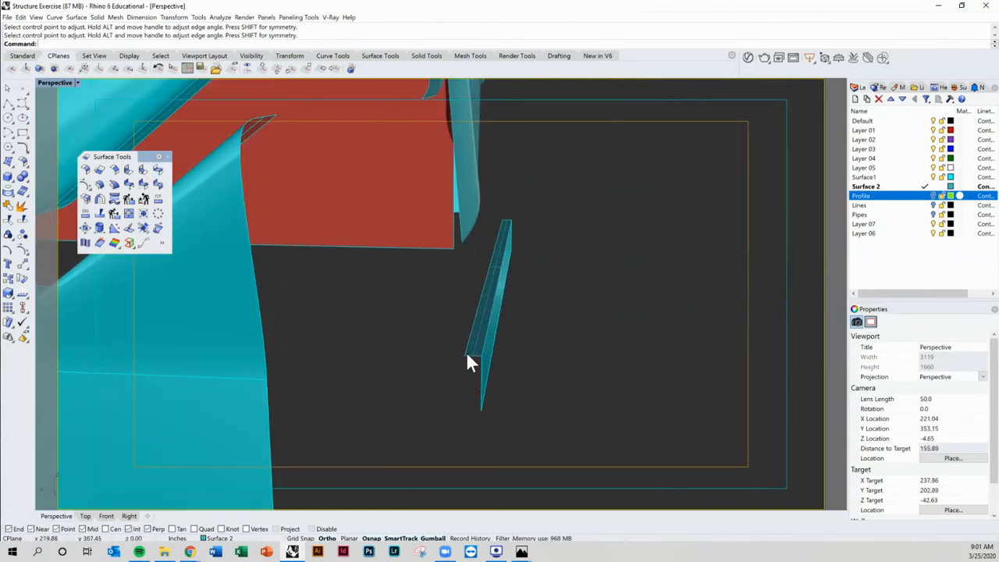
left_click(470, 352)
type("m")
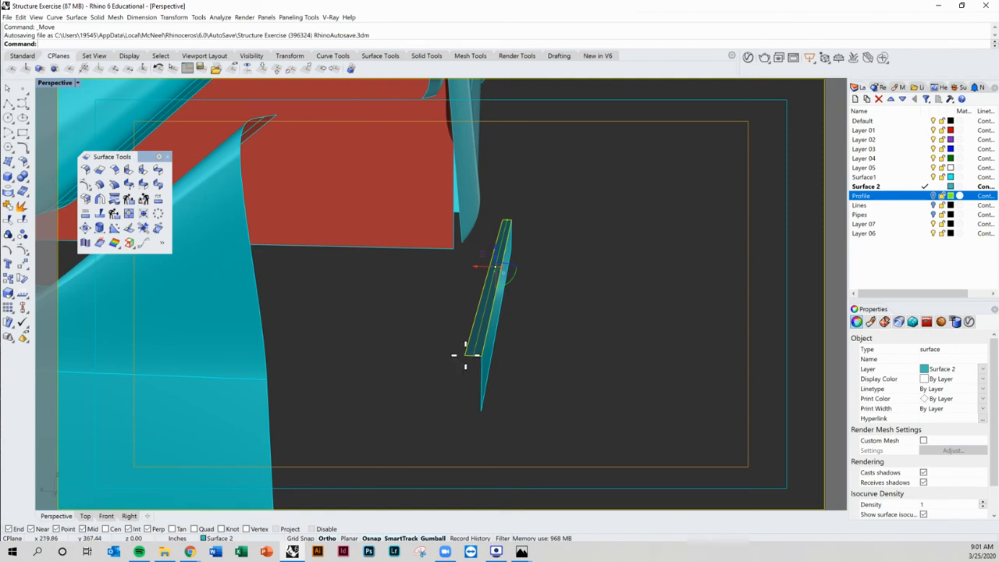
key("Return")
left_click(471, 360)
left_click(475, 357)
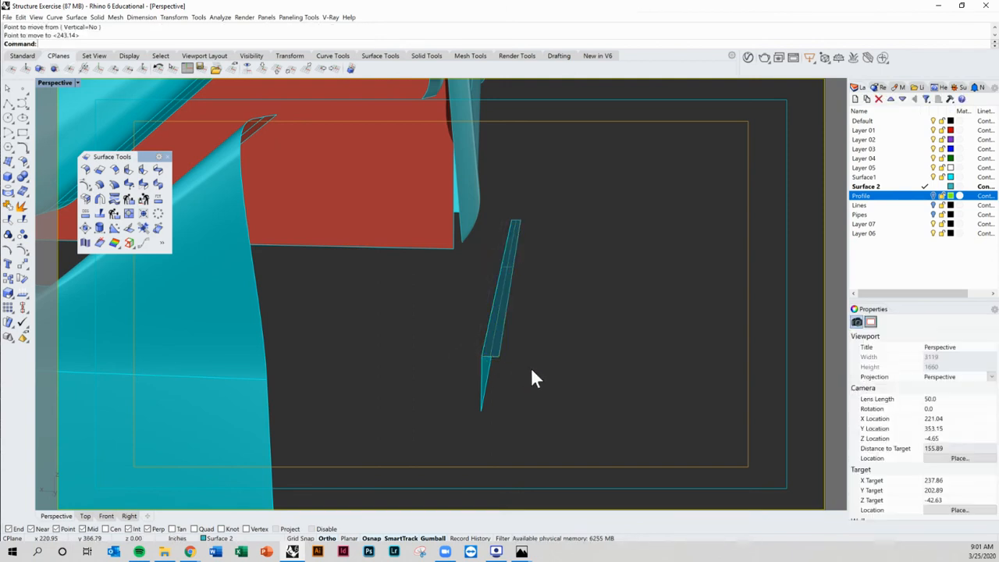
Step: Flip the surface direction of the strip surface
right_click_drag(530, 367, 522, 301)
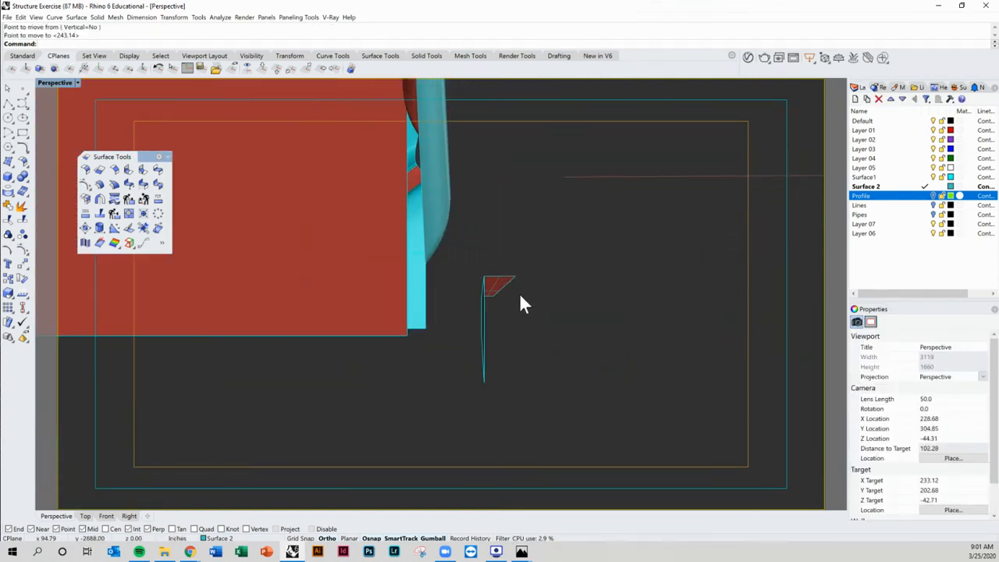
left_click(506, 287)
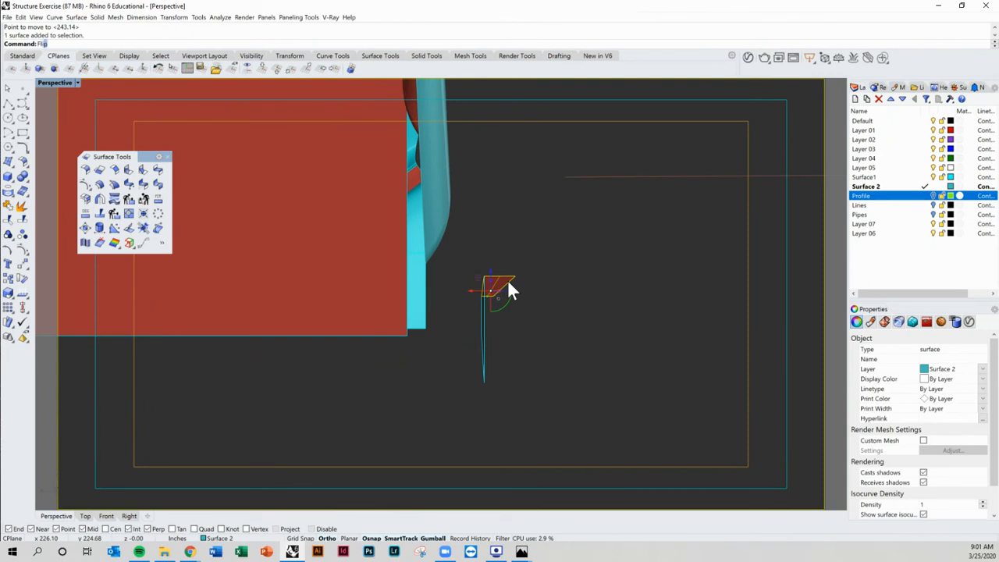
key("Return")
Step: Select both strip surfaces and shift them a little along the gumball's x-axis
left_click(557, 276)
right_click_drag(557, 277, 559, 366)
left_click(515, 394)
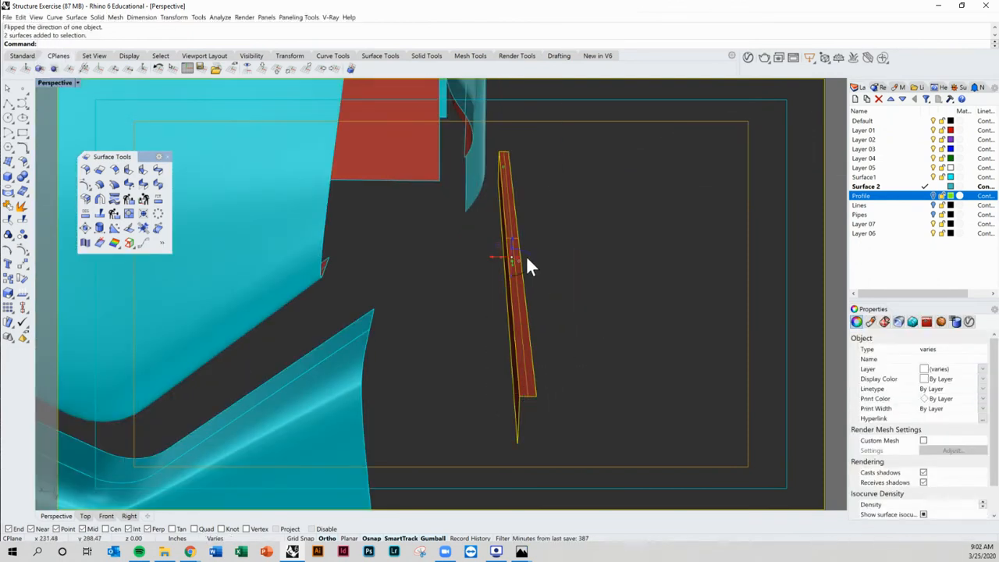
left_click_drag(493, 257, 455, 258)
Step: Blend the strip's top edge to the upper surface's lower edge, setting the bulge values to 0.448 and 0.435 and adjusting a handle
left_click(529, 300)
right_click_drag(529, 300, 522, 264)
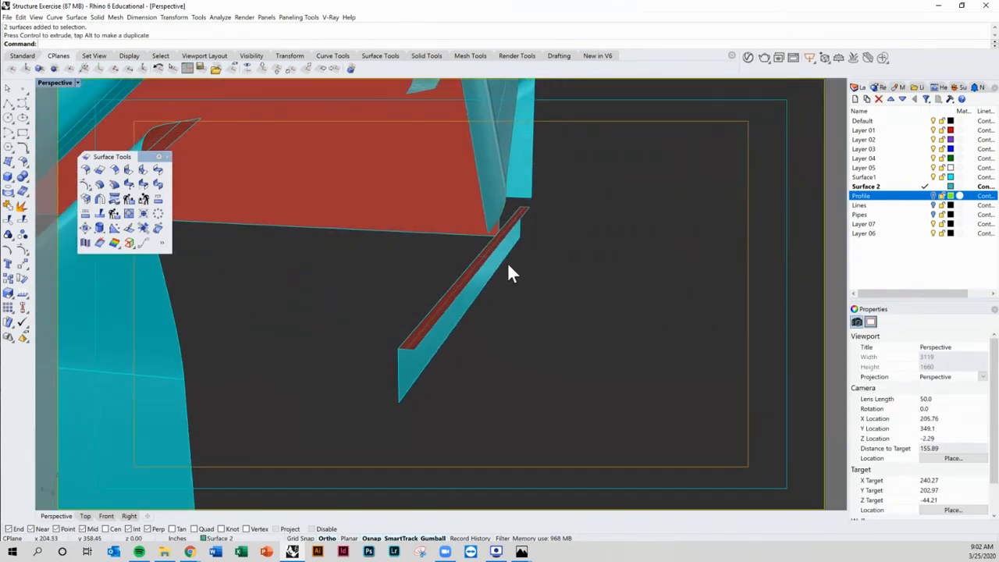
left_click(158, 170)
left_click(426, 349)
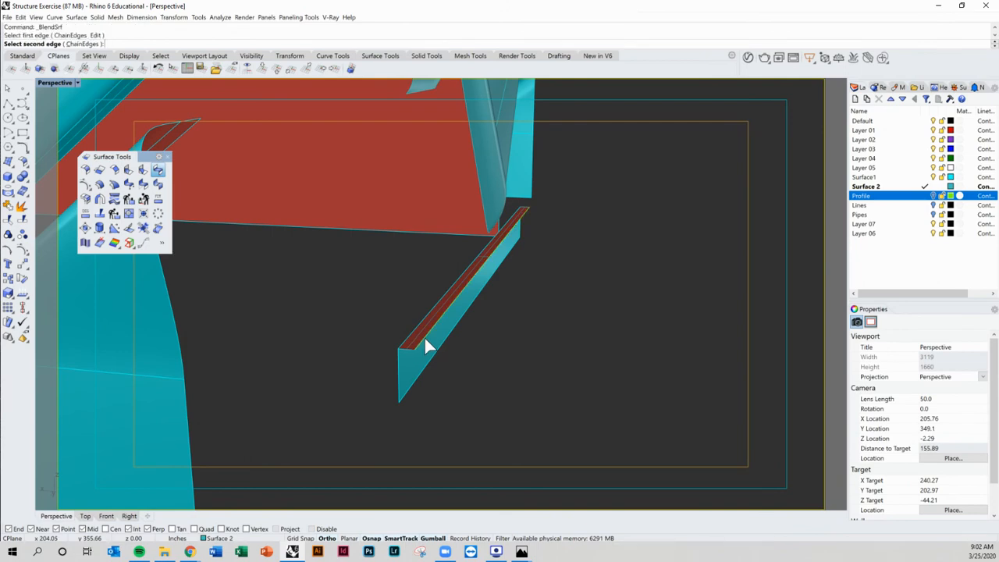
left_click(470, 137)
right_click_drag(460, 202, 655, 226)
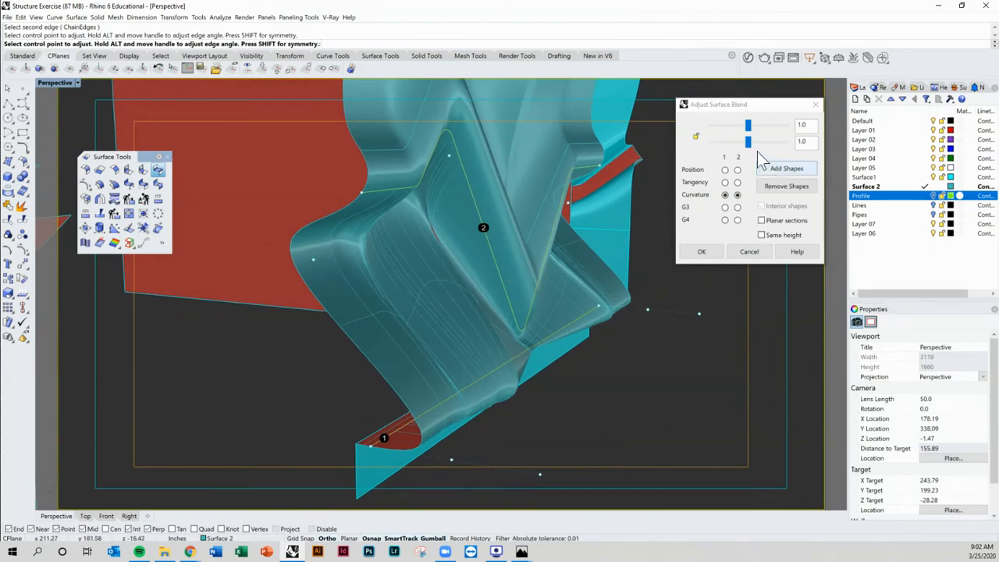
left_click_drag(748, 142, 728, 131)
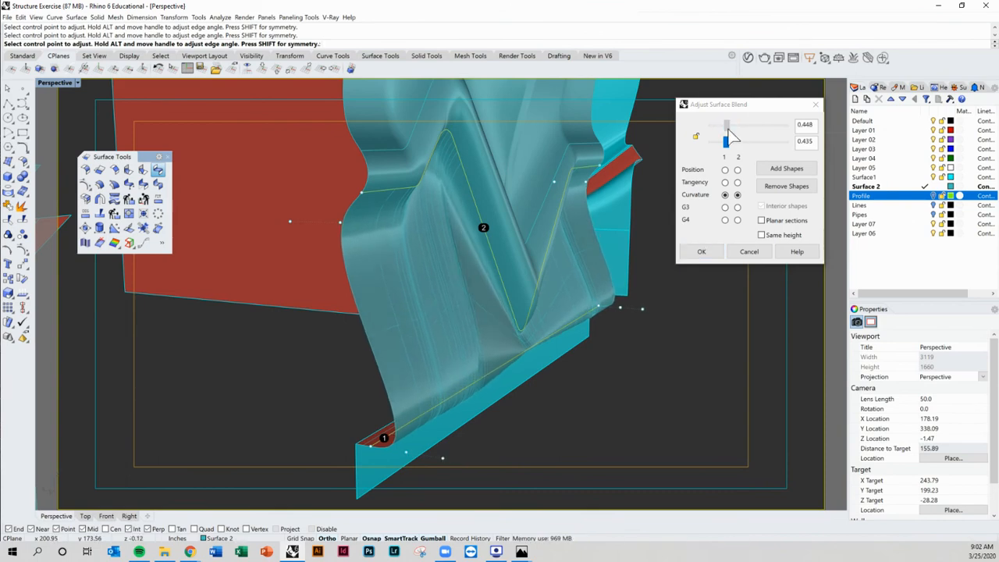
right_click_drag(582, 203, 468, 211)
left_click(701, 251)
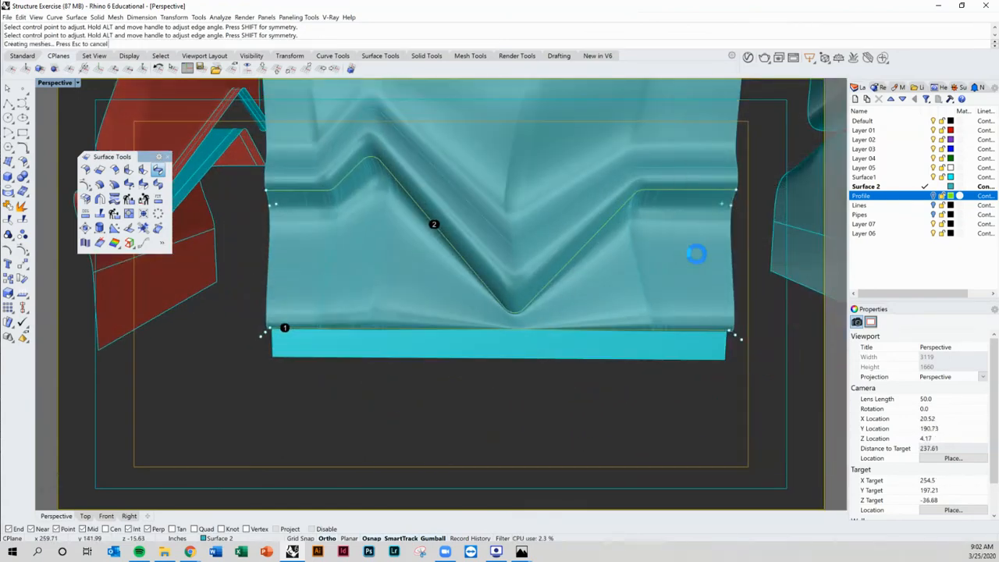
Step: Turn off isocurve display for the new blend surface
scroll(508, 284, "down", 5)
right_click_drag(508, 283, 533, 283)
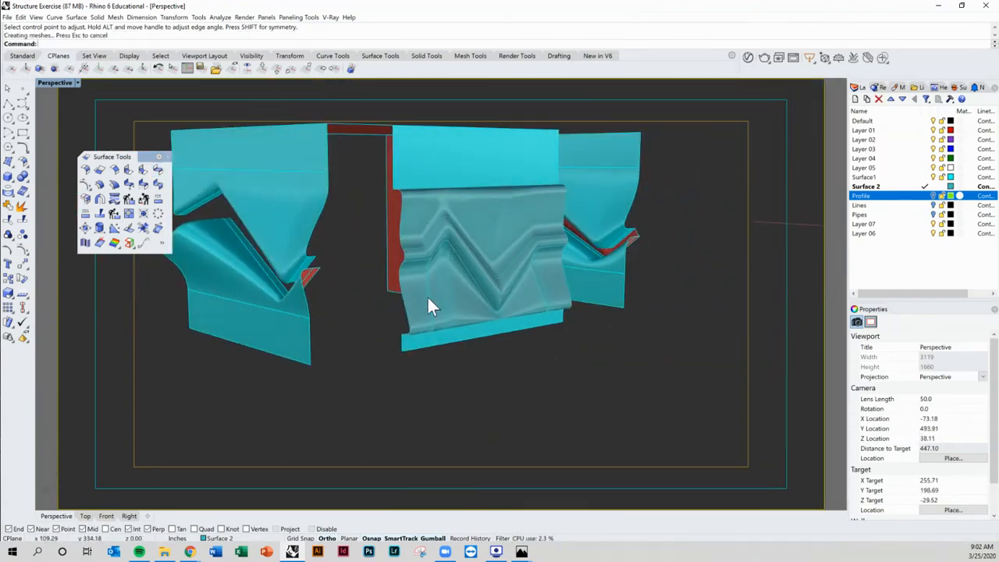
scroll(445, 196, "up", 6)
right_click_drag(446, 195, 479, 228)
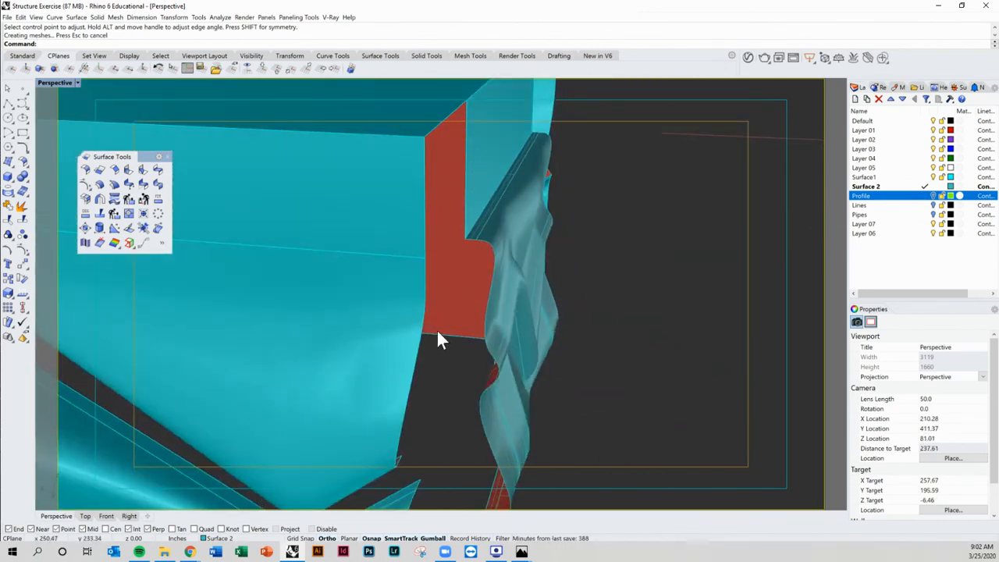
right_click_drag(437, 328, 475, 276)
left_click(450, 265)
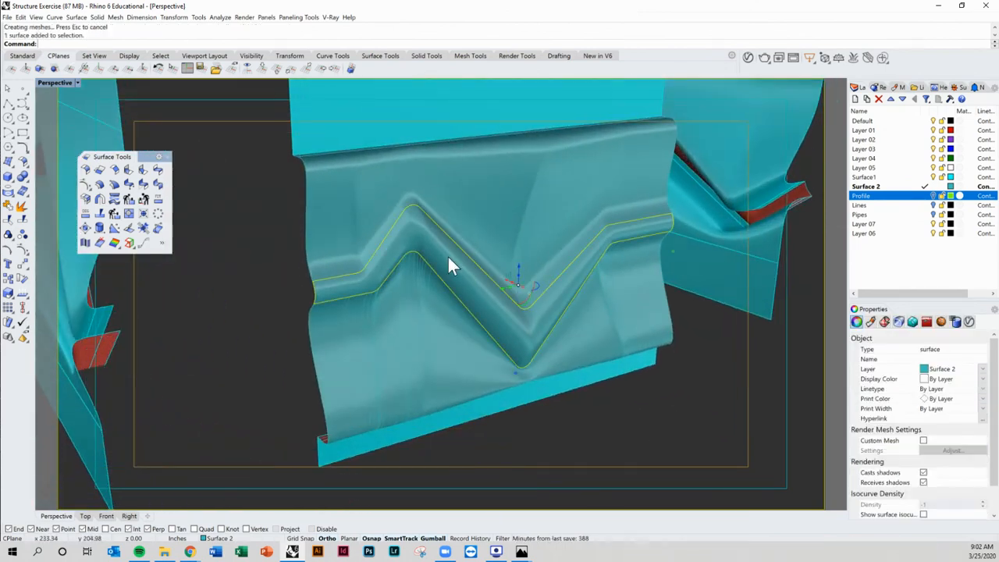
key("Escape")
left_click(430, 299)
scroll(910, 478, "down", 1)
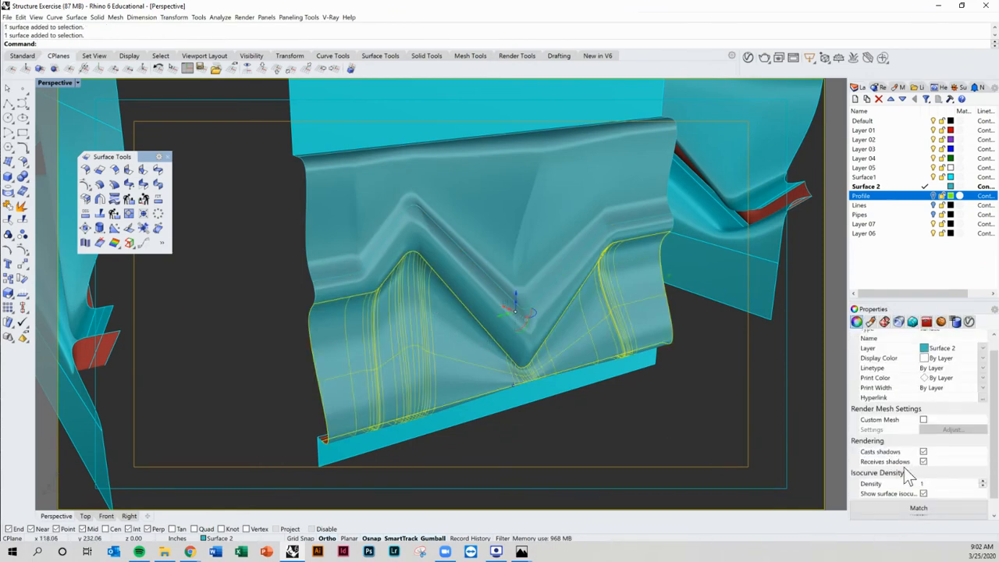
scroll(910, 478, "down", 1)
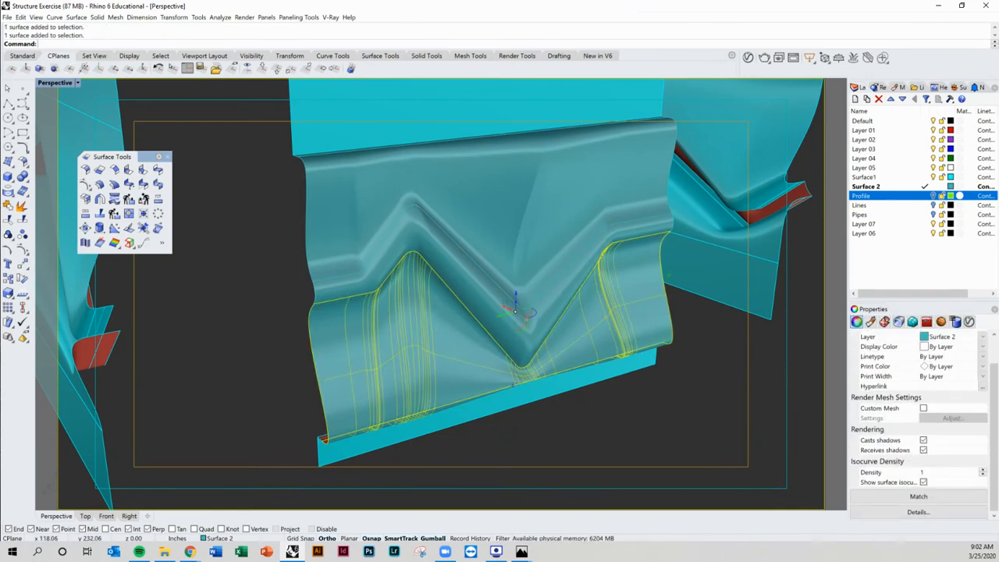
left_click(924, 483)
left_click(669, 398)
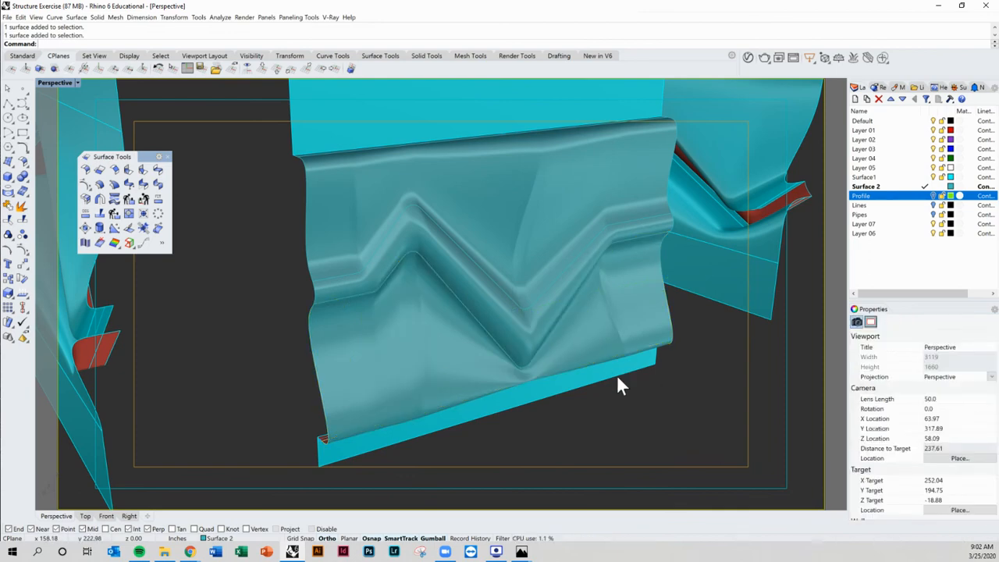
Step: Join the upper surface with the adjacent blend surfaces into one polysurface
left_click(564, 291)
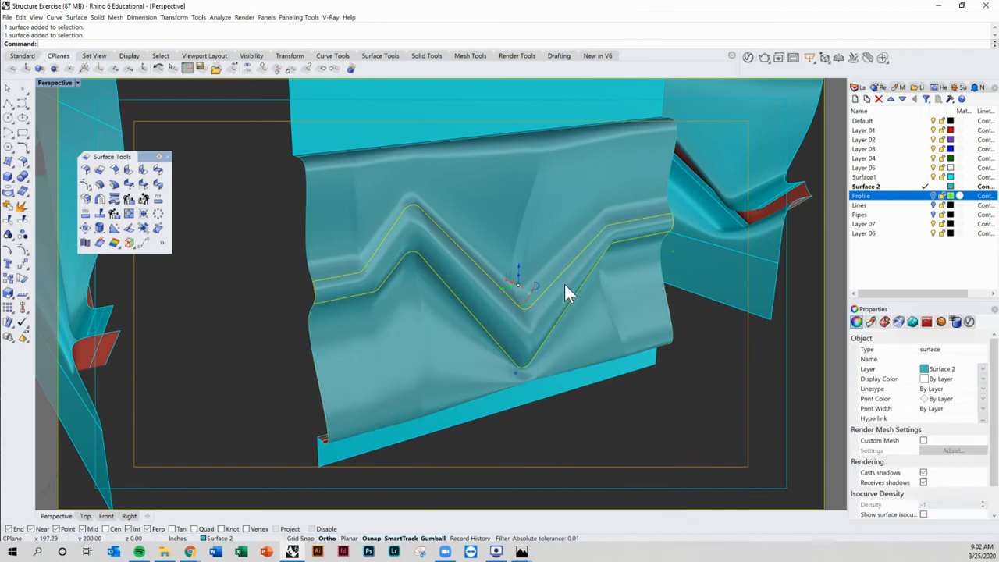
left_click(708, 384)
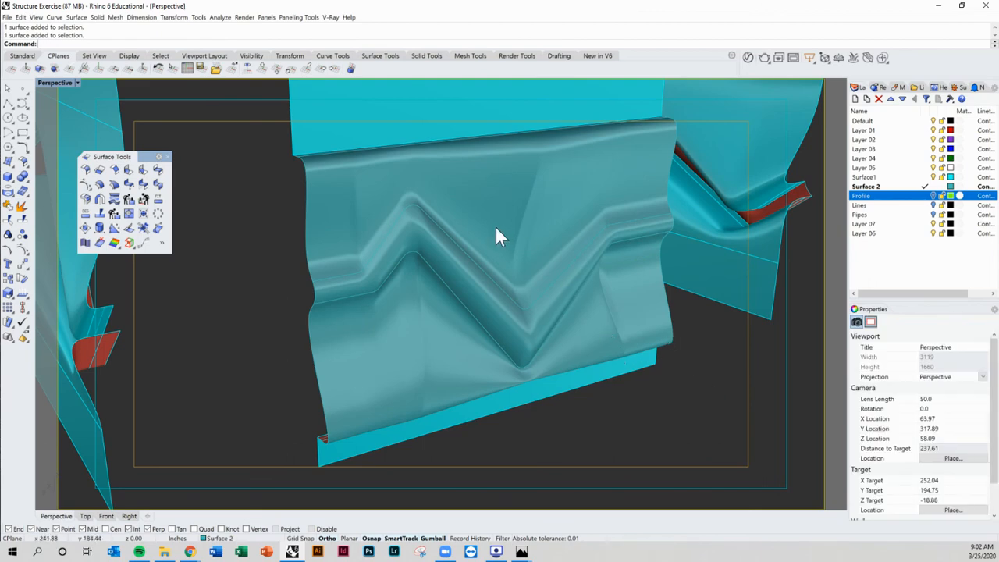
right_click_drag(495, 227, 509, 277, "shift")
key("Return")
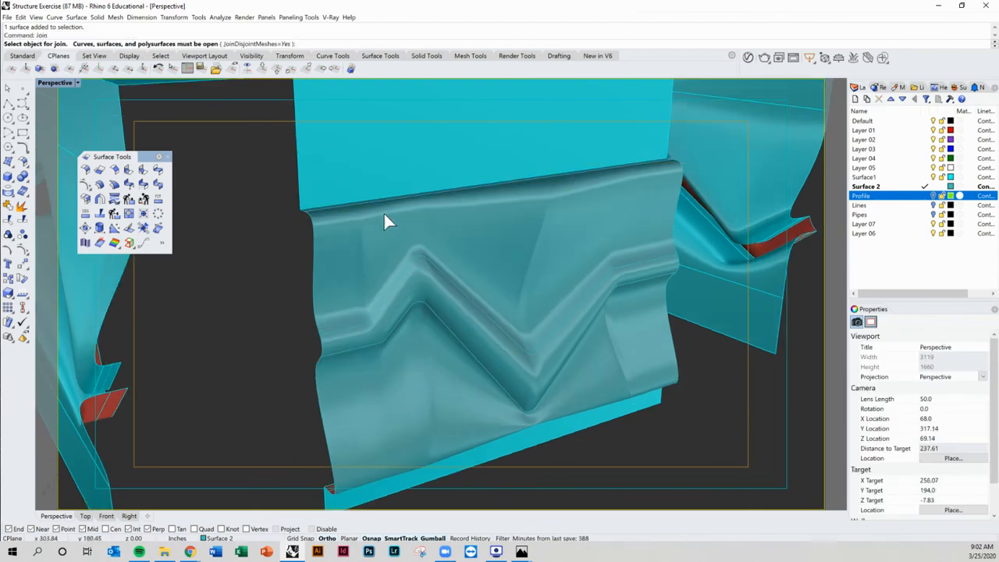
left_click(314, 179)
scroll(314, 178, "up", 4)
scroll(324, 218, "up", 4)
left_click(316, 231)
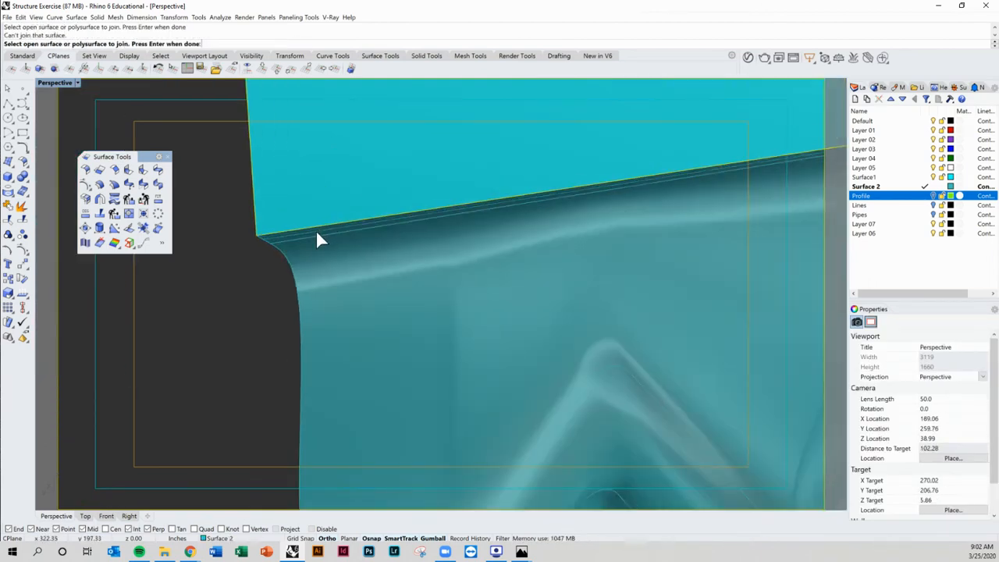
key("Return")
key("Return")
left_click(300, 225)
left_click(297, 228)
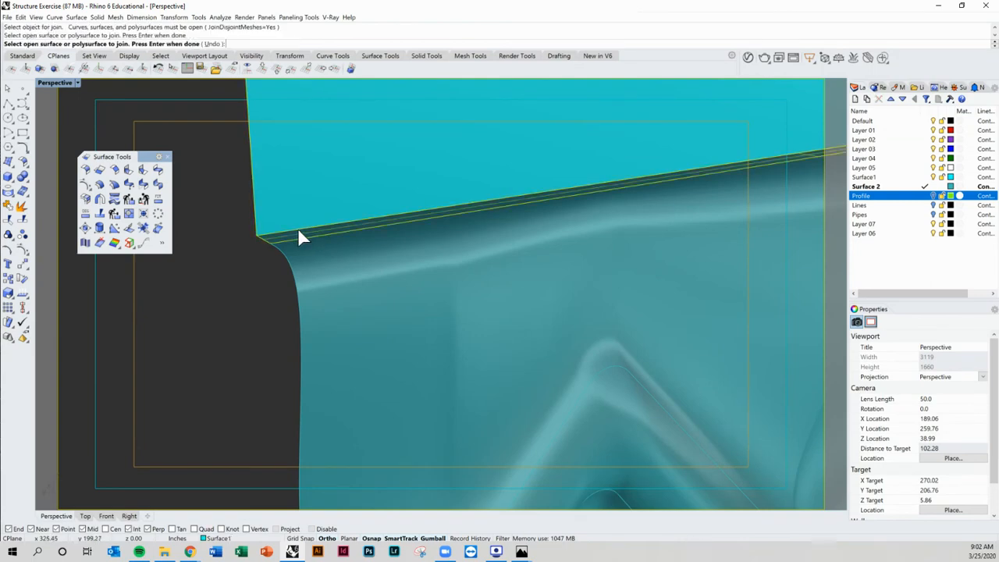
key("Return")
Step: Join the lower strip and its blend surface into the neighbouring polysurface
scroll(316, 257, "down", 8)
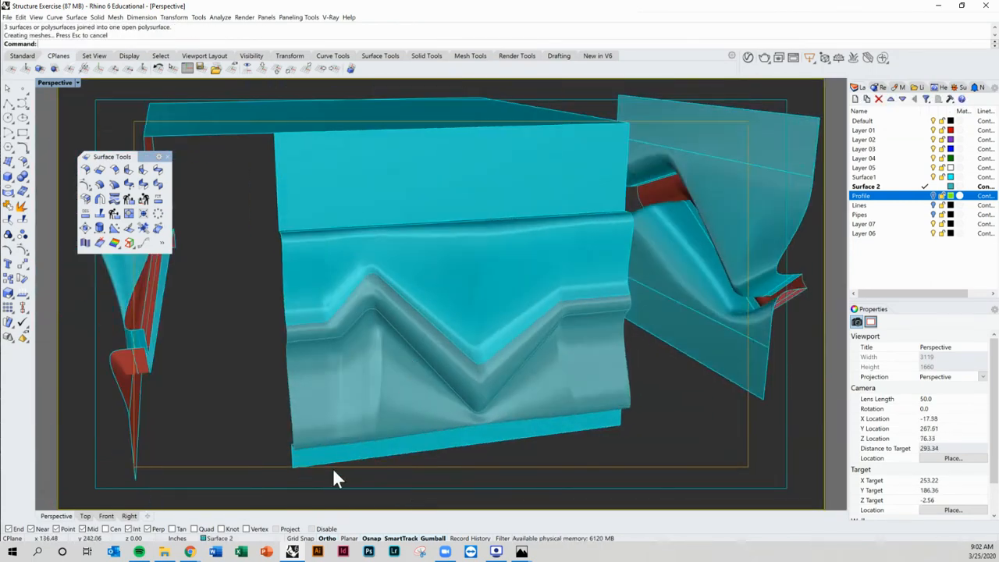
scroll(333, 469, "up", 6)
right_click_drag(336, 469, 396, 419)
key("Return")
left_click(380, 387)
right_click_drag(379, 386, 380, 332)
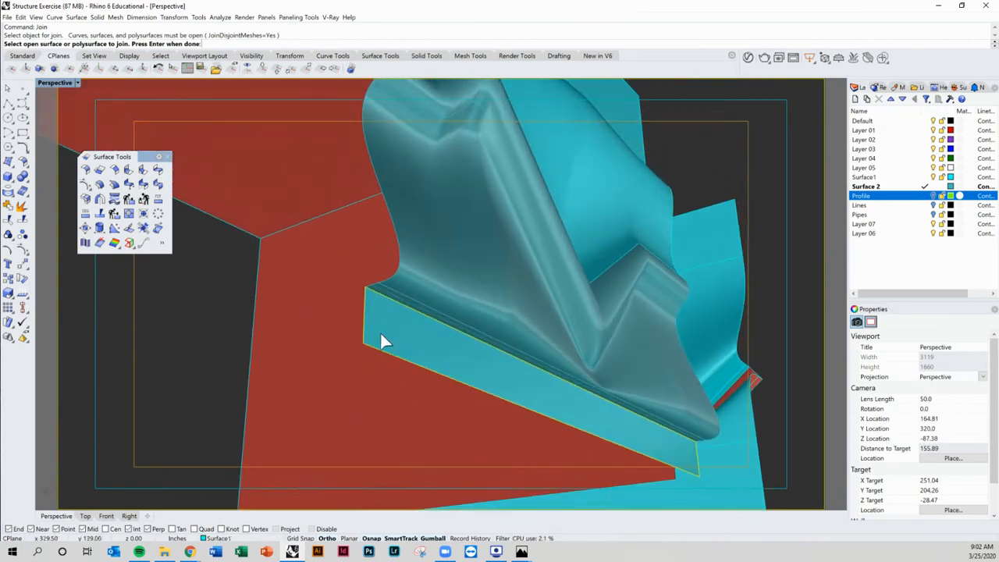
left_click(383, 290)
left_click(382, 293)
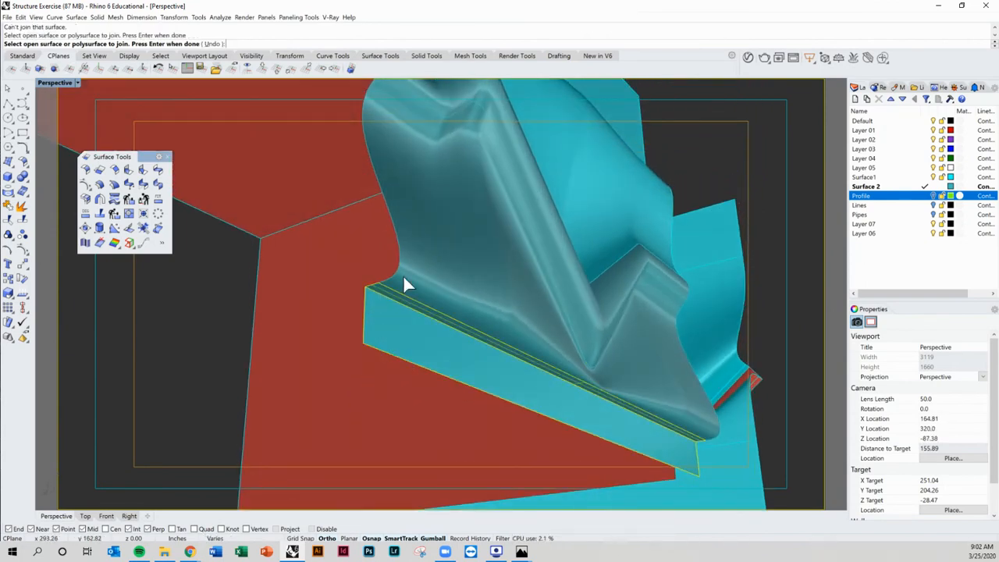
left_click(405, 275)
scroll(415, 279, "down", 8)
right_click_drag(456, 292, 514, 385)
key("Return")
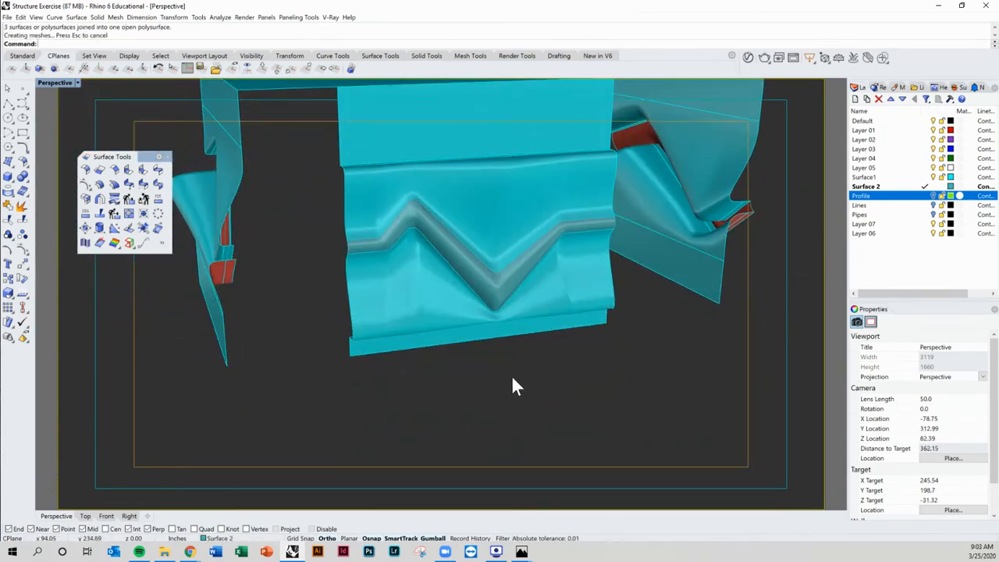
Step: Make Surface1 the current layer and turn on the Pipes layer
left_click(925, 179)
left_click(933, 188)
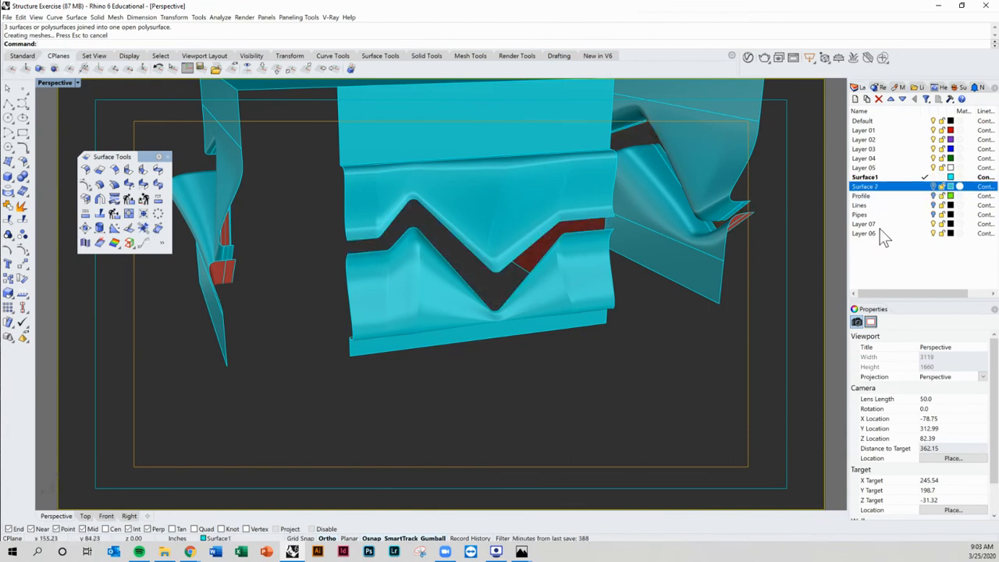
left_click(935, 214)
Step: Inspect the pipes against the blended surfaces from several angles and distances
right_click_drag(637, 291, 620, 328, "shift")
scroll(478, 291, "up", 6)
right_click_drag(468, 298, 544, 302)
scroll(545, 300, "down", 4)
right_click_drag(414, 324, 447, 310, "shift")
right_click_drag(349, 229, 477, 291)
scroll(600, 283, "down", 4)
right_click_drag(600, 283, 553, 275)
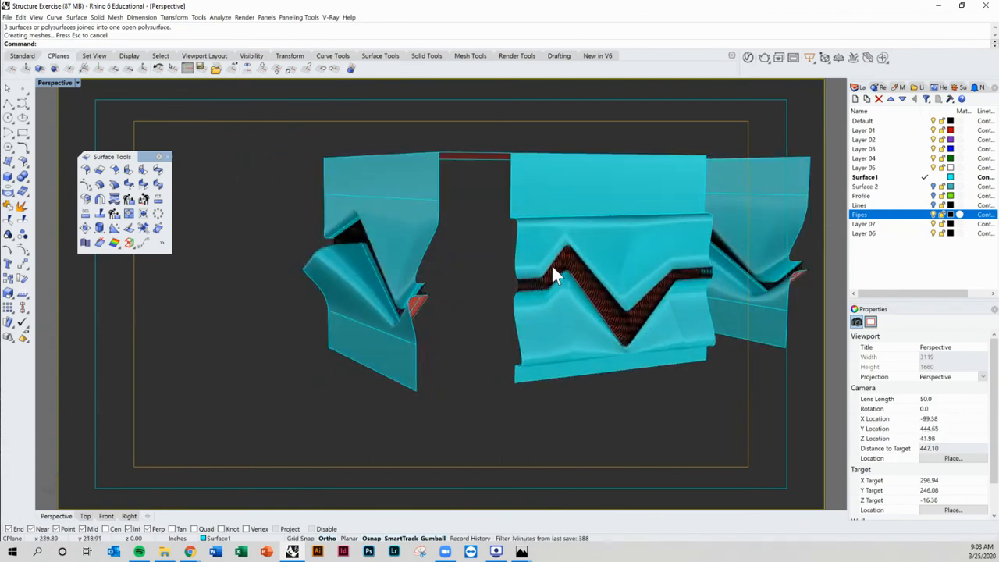
scroll(559, 233, "up", 4)
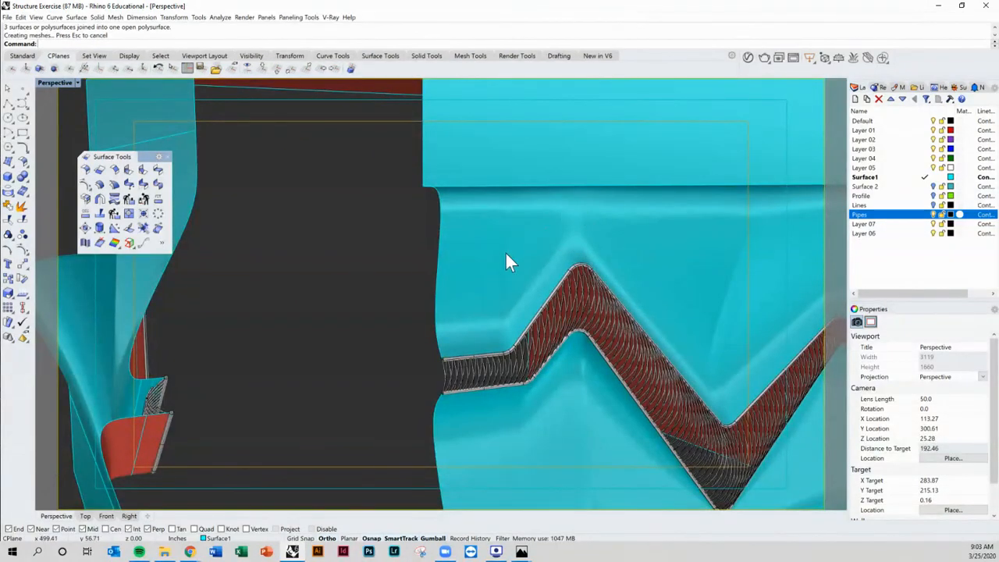
scroll(615, 286, "up", 2)
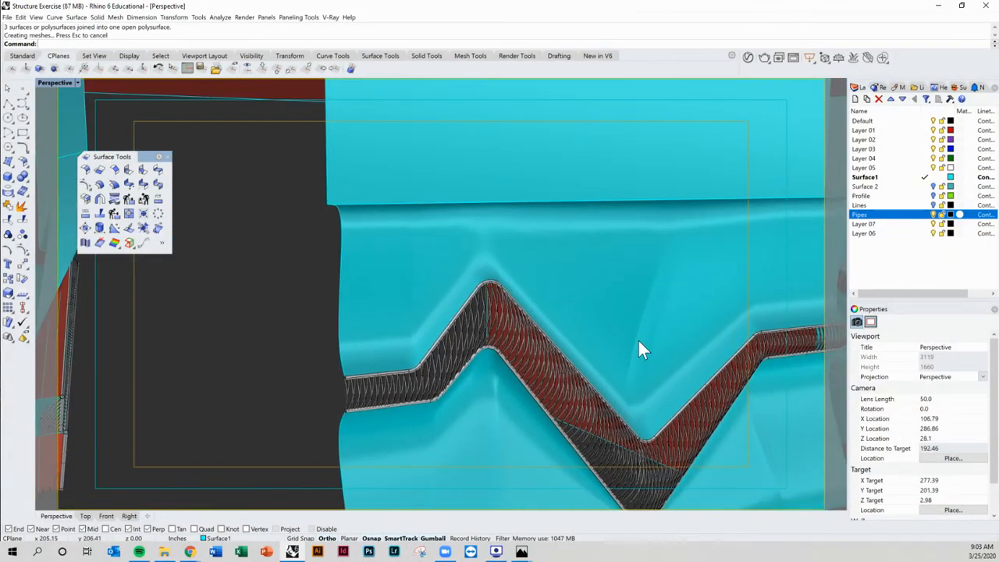
scroll(540, 309, "down", 3)
right_click_drag(539, 319, 483, 324)
scroll(488, 323, "up", 3)
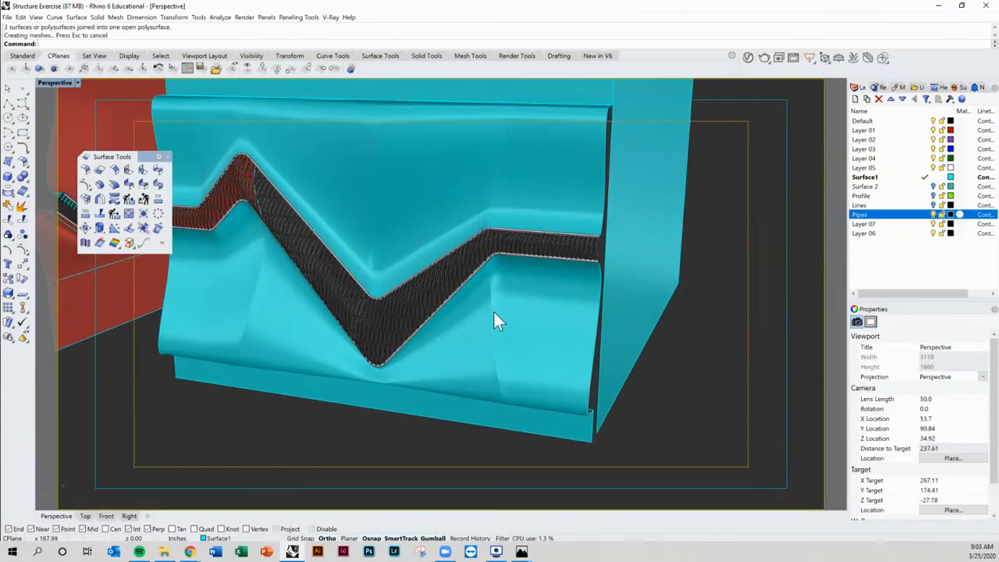
right_click_drag(414, 278, 464, 272, "shift")
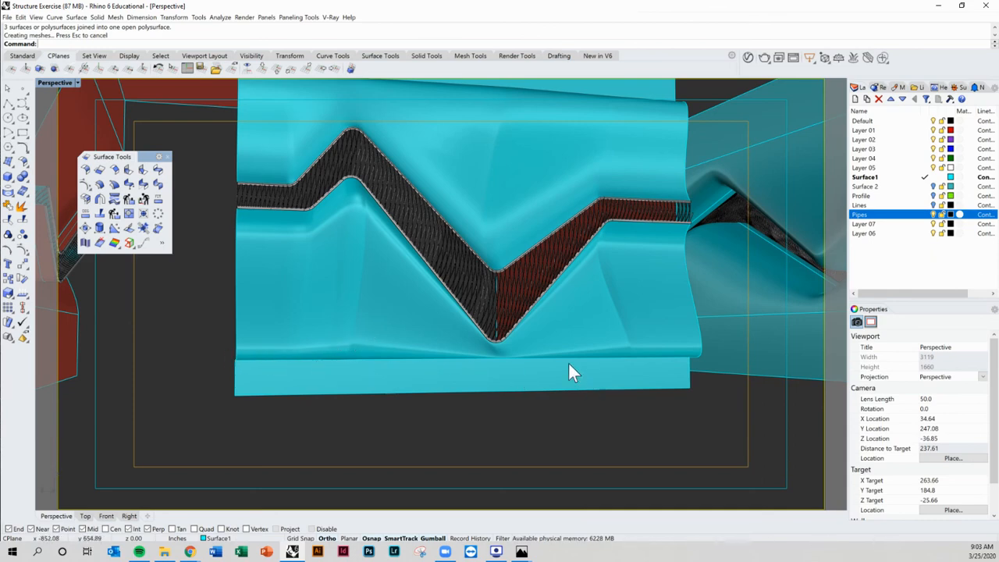
scroll(537, 326, "down", 6)
mouse_move(536, 324)
right_mouse_down()
mouse_move(519, 337)
mouse_move(479, 334)
mouse_move(518, 317)
mouse_move(528, 327)
right_mouse_up()
scroll(467, 312, "up", 6)
scroll(528, 340, "down", 4)
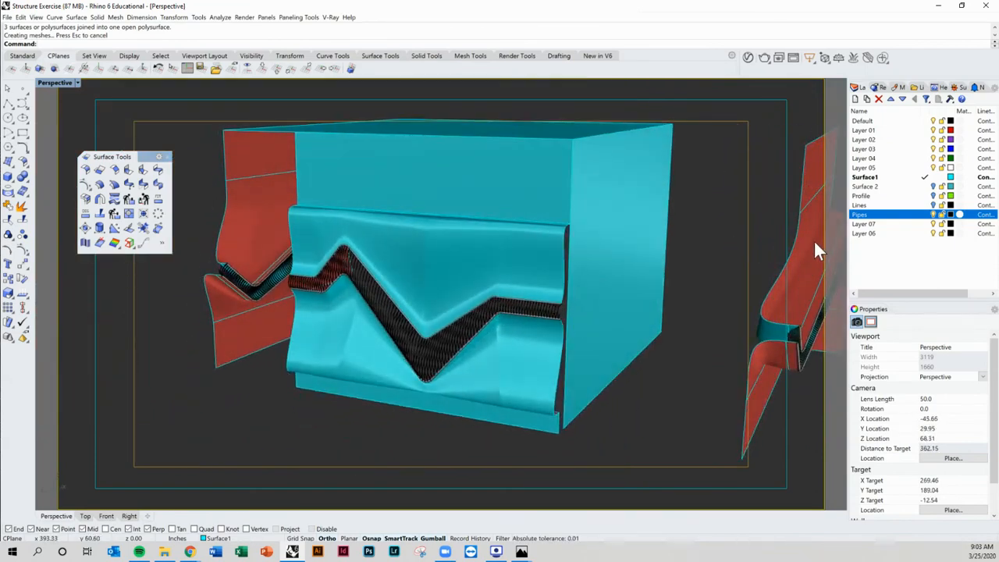